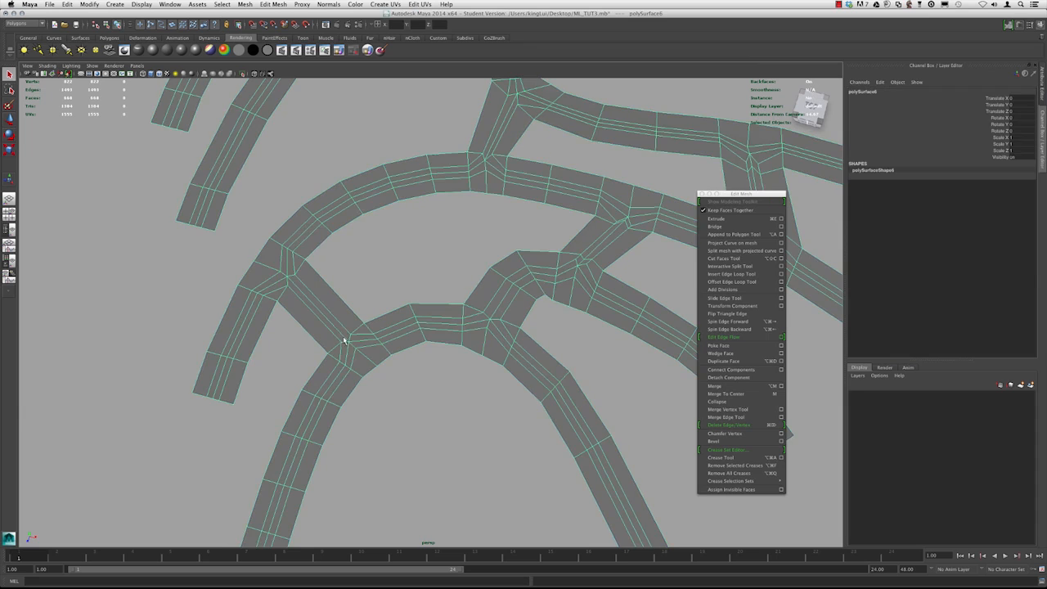
# Select the center edge loops of the strips that meet at the central junction
pyautogui.moveTo(397, 308); pyautogui.dragTo(398, 290, button='right')
pyautogui.doubleClick(399, 289)
pyautogui.keyDown('shift'); pyautogui.doubleClick(386, 302); pyautogui.keyUp('shift')
pyautogui.keyDown('shift'); pyautogui.doubleClick(378, 285); pyautogui.keyUp('shift')
pyautogui.keyDown('shift'); pyautogui.doubleClick(301, 235); pyautogui.keyUp('shift')
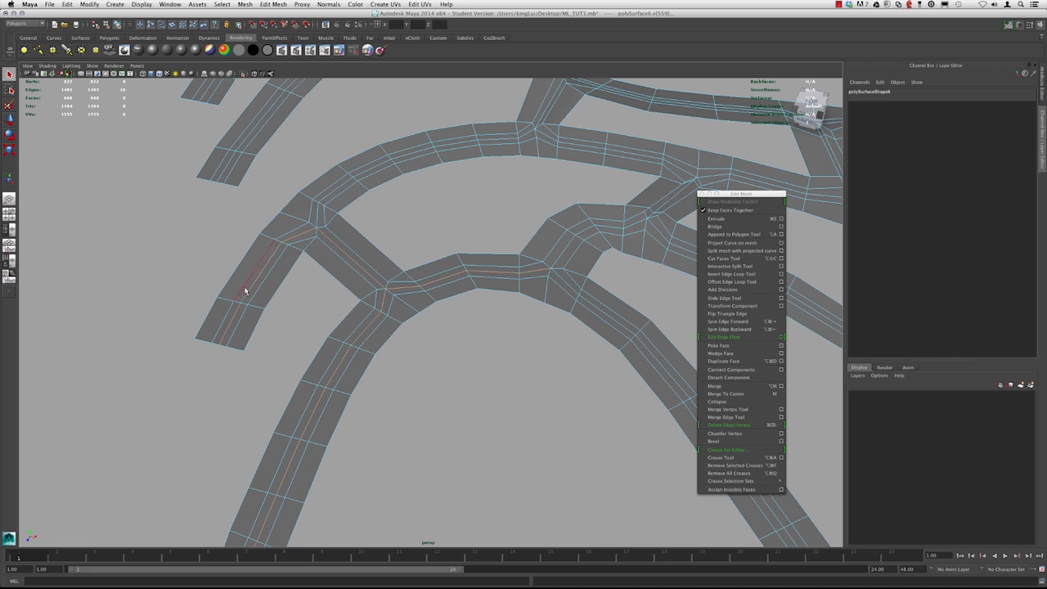
# Add the center edge loops of the neighbouring branches and preview the mesh in smooth display
pyautogui.keyDown('alt'); pyautogui.moveTo(327, 379); pyautogui.dragTo(379, 303, button='right'); pyautogui.keyUp('alt')
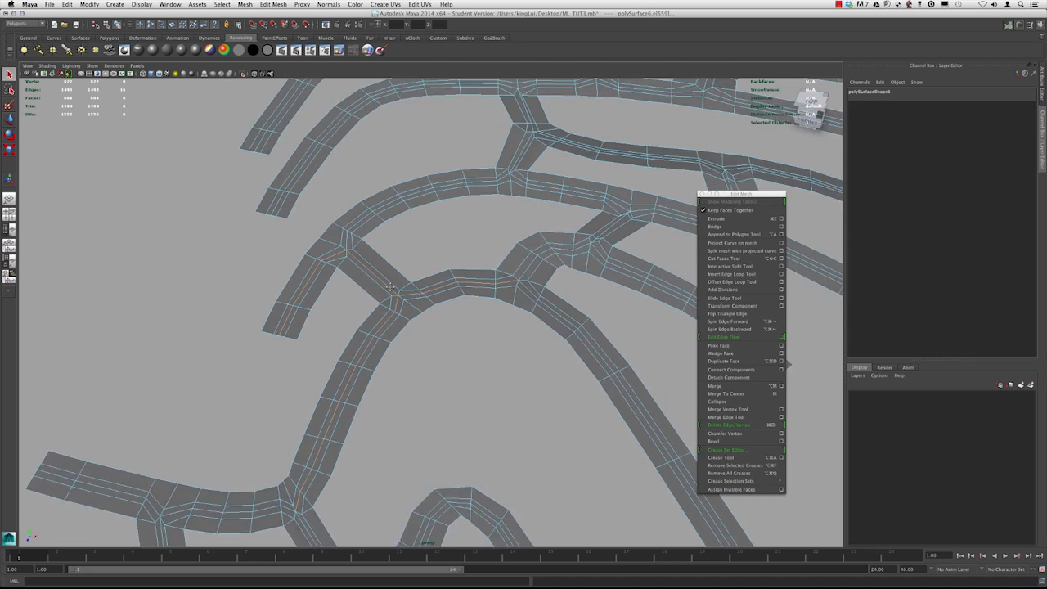
pyautogui.keyDown('alt'); pyautogui.moveTo(379, 303); pyautogui.dragTo(362, 271, button='middle'); pyautogui.keyUp('alt')
pyautogui.keyDown('alt'); pyautogui.moveTo(363, 270); pyautogui.dragTo(365, 293); pyautogui.keyUp('alt')
pyautogui.keyDown('alt'); pyautogui.moveTo(365, 293); pyautogui.dragTo(392, 283, button='right'); pyautogui.keyUp('alt')
pyautogui.keyDown('alt'); pyautogui.moveTo(393, 283); pyautogui.dragTo(327, 310, button='middle'); pyautogui.keyUp('alt')
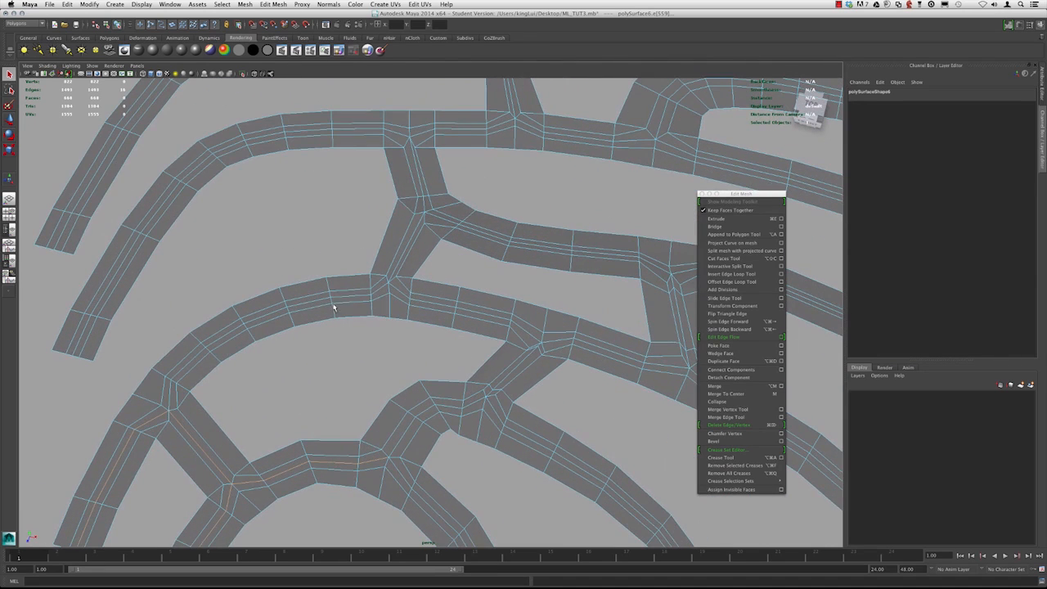
pyautogui.keyDown('alt'); pyautogui.moveTo(519, 310); pyautogui.dragTo(471, 296, button='right'); pyautogui.keyUp('alt')
pyautogui.keyDown('alt'); pyautogui.moveTo(362, 288); pyautogui.dragTo(399, 284); pyautogui.keyUp('alt')
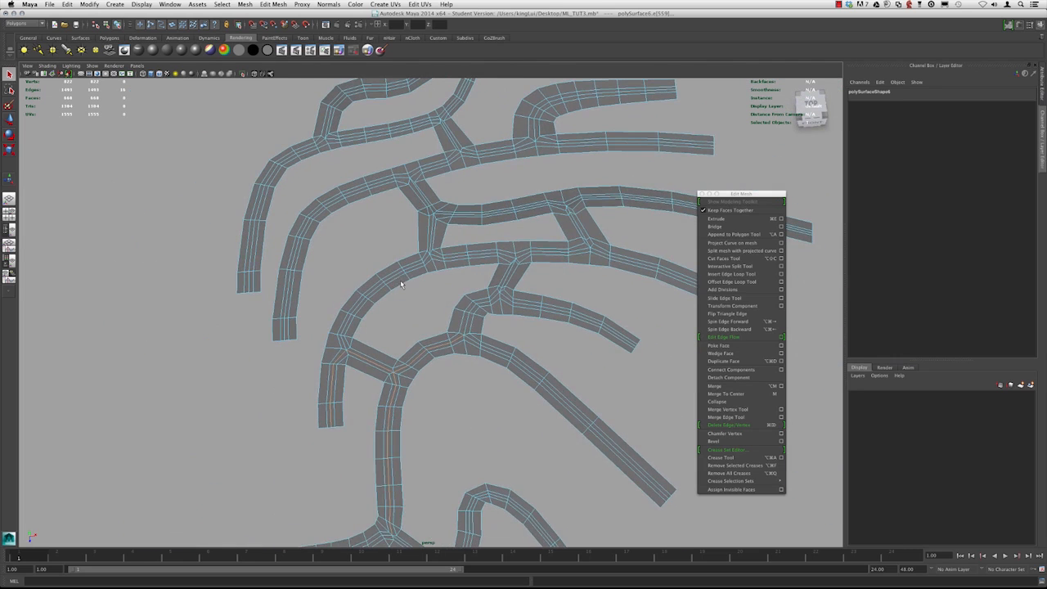
pyautogui.press('3')
pyautogui.keyDown('shift'); pyautogui.doubleClick(342, 352); pyautogui.keyUp('shift')
pyautogui.keyDown('shift'); pyautogui.doubleClick(461, 264); pyautogui.keyUp('shift')
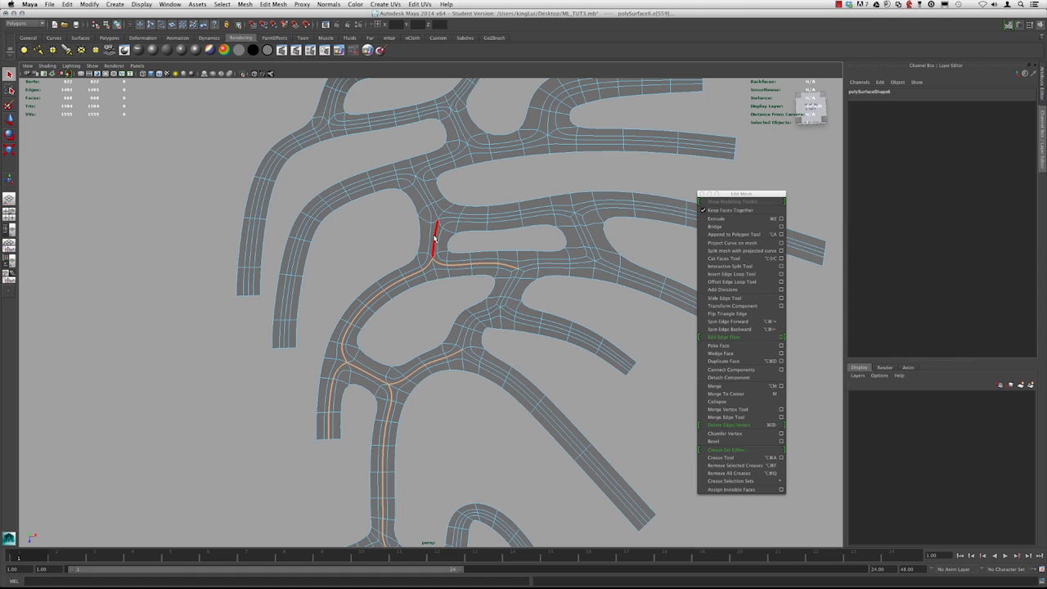
# Add the short center loop on the connecting strip and return to the unsmoothed display
pyautogui.keyDown('shift'); pyautogui.doubleClick(448, 217); pyautogui.keyUp('shift')
pyautogui.click(481, 190)
pyautogui.keyDown('alt'); pyautogui.moveTo(481, 190); pyautogui.dragTo(383, 266); pyautogui.keyUp('alt')
pyautogui.click(400, 248)
pyautogui.press('1')
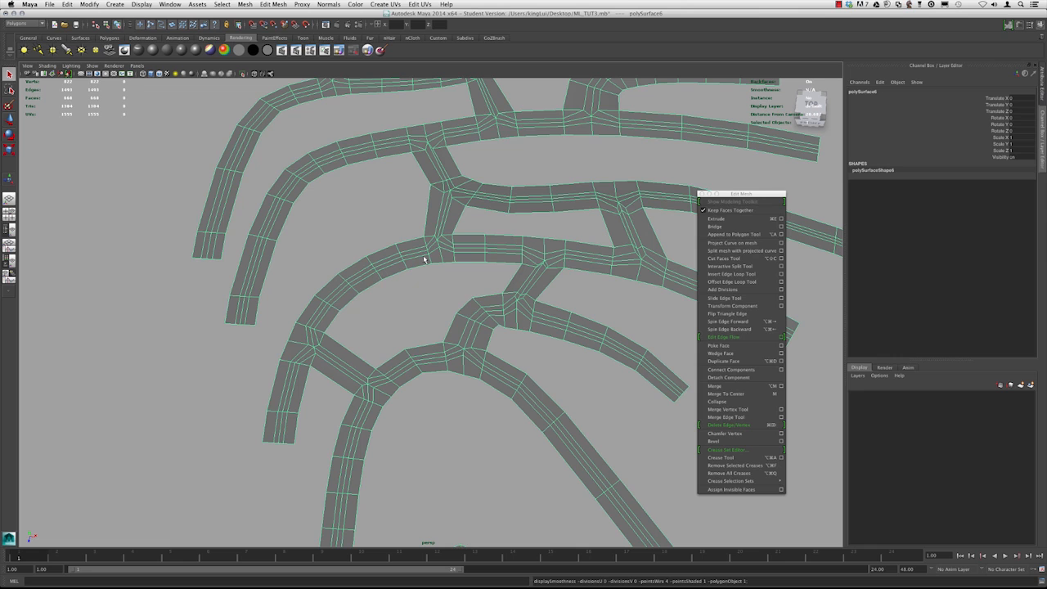
# Switch back to edge mode with the Move tool and add the center loops of the middle branches
pyautogui.moveTo(501, 297)
pyautogui.keyDown('alt'); pyautogui.mouseDown(button='right')
pyautogui.moveTo(509, 332)
pyautogui.moveTo(508, 314)
pyautogui.mouseUp(button='right'); pyautogui.keyUp('alt')
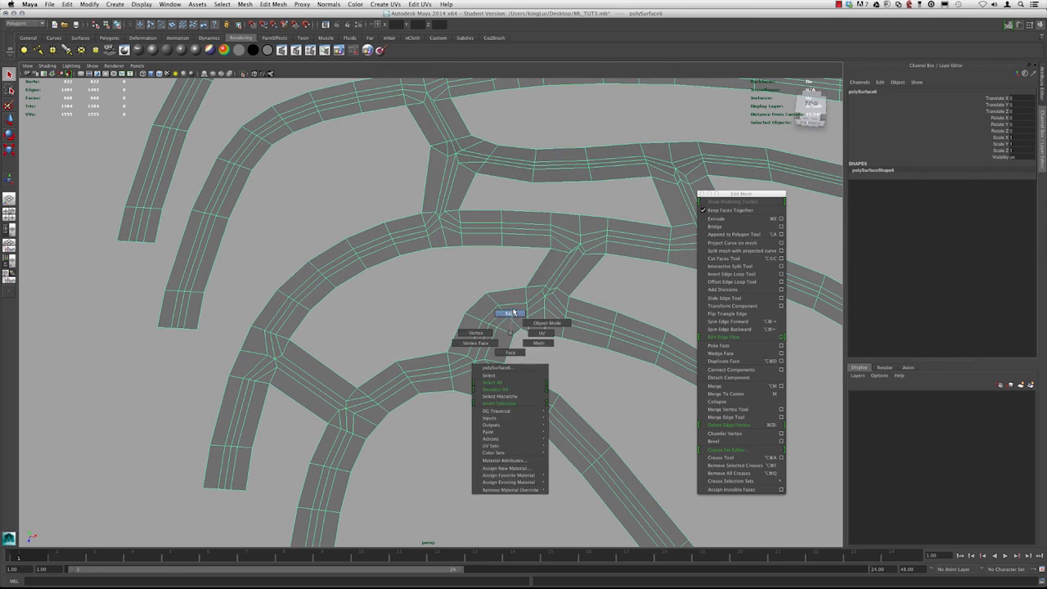
pyautogui.click(517, 312)
pyautogui.keyDown('alt'); pyautogui.moveTo(517, 311); pyautogui.dragTo(432, 264); pyautogui.keyUp('alt')
pyautogui.press('w')
pyautogui.doubleClick(462, 270)
pyautogui.keyDown('shift'); pyautogui.doubleClick(424, 251); pyautogui.keyUp('shift')
pyautogui.keyDown('shift'); pyautogui.doubleClick(424, 252); pyautogui.keyUp('shift')
pyautogui.keyDown('alt'); pyautogui.moveTo(350, 311); pyautogui.dragTo(421, 265, button='middle'); pyautogui.keyUp('alt')
pyautogui.keyDown('shift'); pyautogui.doubleClick(422, 264); pyautogui.keyUp('shift')
pyautogui.keyDown('shift'); pyautogui.doubleClick(441, 271); pyautogui.keyUp('shift')
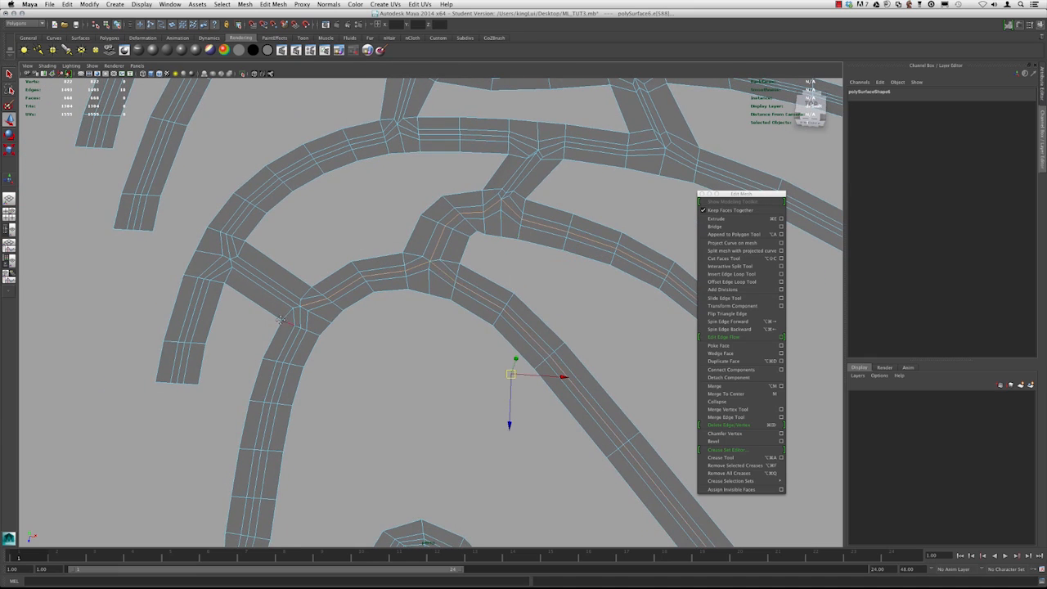
# Add the center edge loops along the lower branch and its junction
pyautogui.keyDown('alt'); pyautogui.moveTo(284, 320); pyautogui.dragTo(340, 251, button='middle'); pyautogui.keyUp('alt')
pyautogui.keyDown('shift'); pyautogui.doubleClick(358, 270); pyautogui.keyUp('shift')
pyautogui.keyDown('alt'); pyautogui.moveTo(315, 368); pyautogui.dragTo(392, 237, button='middle'); pyautogui.keyUp('alt')
pyautogui.scroll(-1, 393, 237)
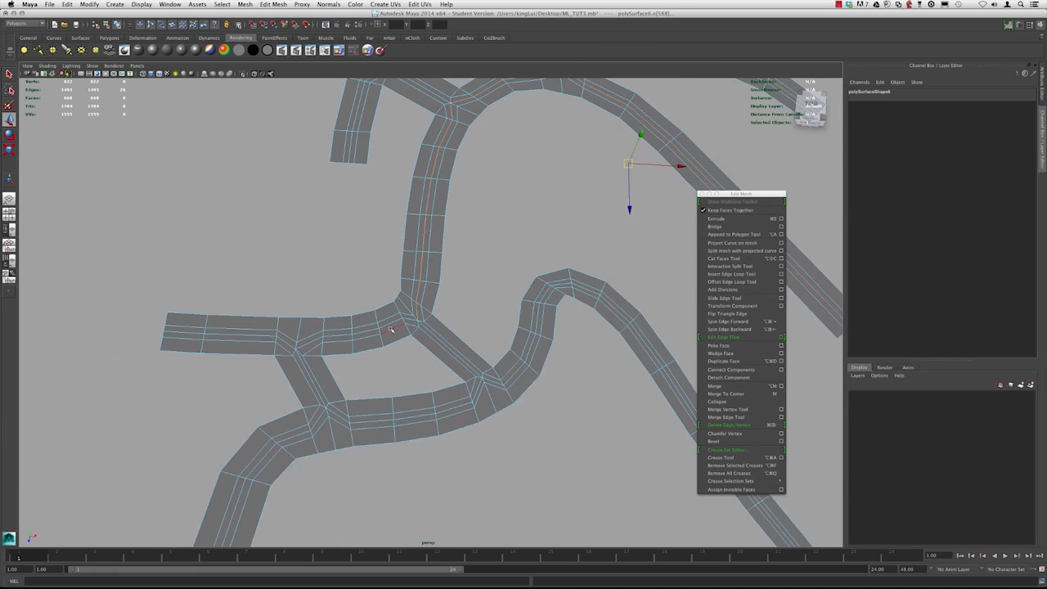
pyautogui.scroll(1, 391, 321)
pyautogui.keyDown('shift'); pyautogui.doubleClick(390, 321); pyautogui.keyUp('shift')
pyautogui.keyDown('alt'); pyautogui.moveTo(364, 342); pyautogui.dragTo(346, 271, button='middle'); pyautogui.keyUp('alt')
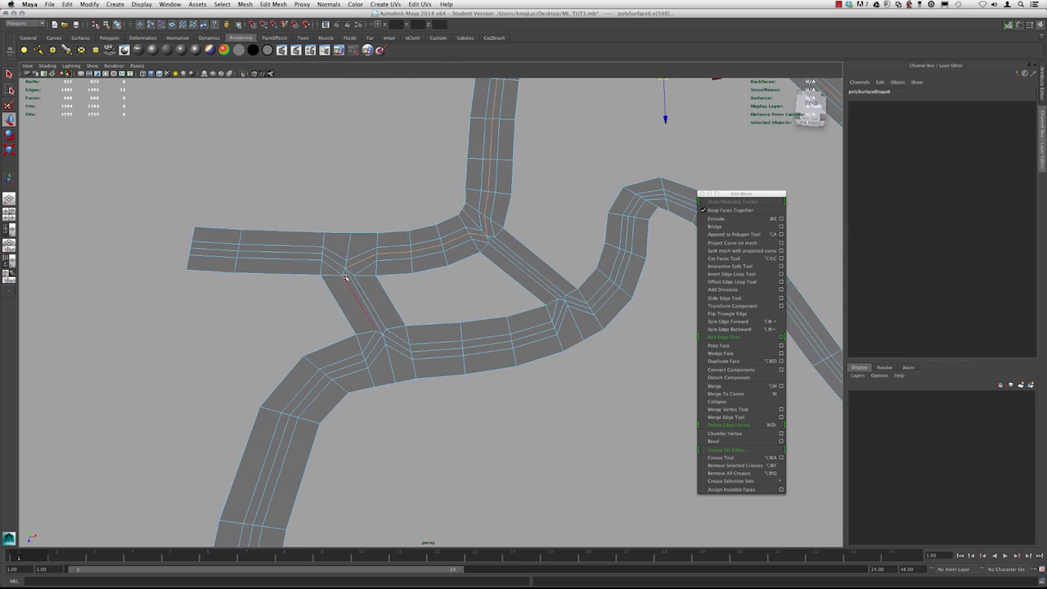
# Add the center loops of the diagonal connecting strips to the selection
pyautogui.keyDown('shift'); pyautogui.doubleClick(365, 303); pyautogui.keyUp('shift')
pyautogui.keyDown('shift'); pyautogui.doubleClick(389, 340); pyautogui.keyUp('shift')
pyautogui.keyDown('alt'); pyautogui.moveTo(521, 277); pyautogui.dragTo(350, 298, button='middle'); pyautogui.keyUp('alt')
pyautogui.keyDown('alt'); pyautogui.moveTo(353, 133); pyautogui.dragTo(491, 490, button='middle'); pyautogui.keyUp('alt')
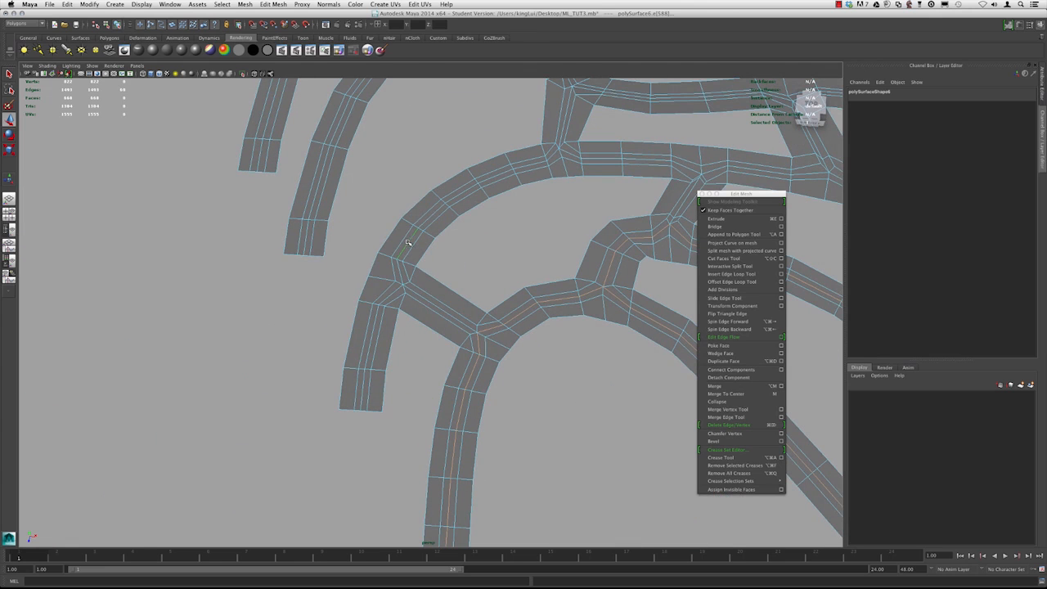
pyautogui.keyDown('alt'); pyautogui.moveTo(421, 286); pyautogui.dragTo(349, 301); pyautogui.keyUp('alt')
pyautogui.keyDown('alt'); pyautogui.moveTo(348, 301); pyautogui.dragTo(467, 276, button='right'); pyautogui.keyUp('alt')
pyautogui.keyDown('shift'); pyautogui.doubleClick(474, 257); pyautogui.keyUp('shift')
pyautogui.keyDown('shift'); pyautogui.doubleClick(526, 301); pyautogui.keyUp('shift')
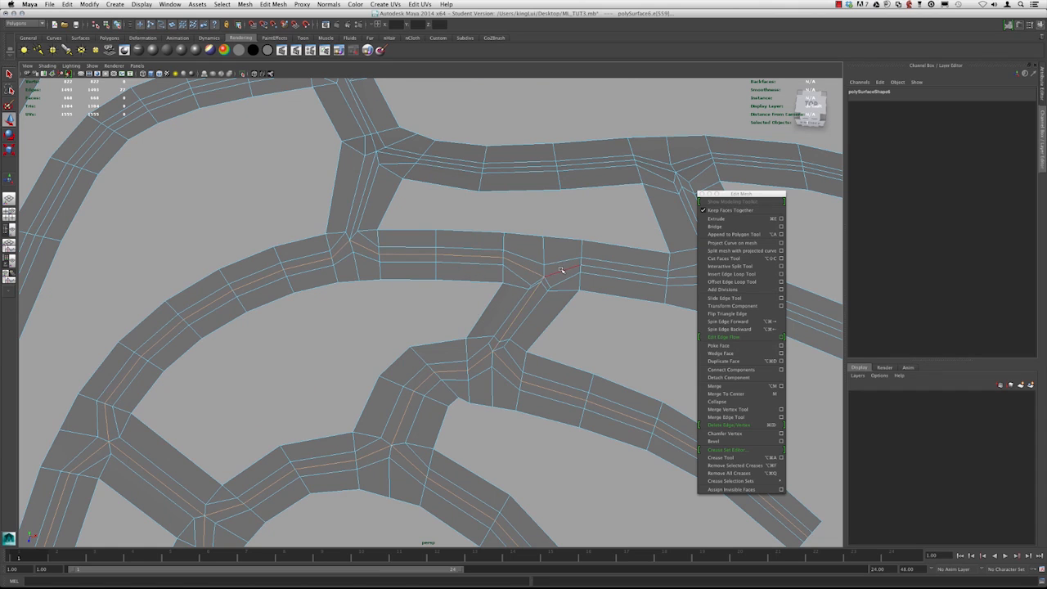
# Extend the selection with the center loops of the upper curved strips
pyautogui.keyDown('alt'); pyautogui.moveTo(571, 261); pyautogui.dragTo(308, 264, button='middle'); pyautogui.keyUp('alt')
pyautogui.keyDown('shift'); pyautogui.doubleClick(473, 289); pyautogui.keyUp('shift')
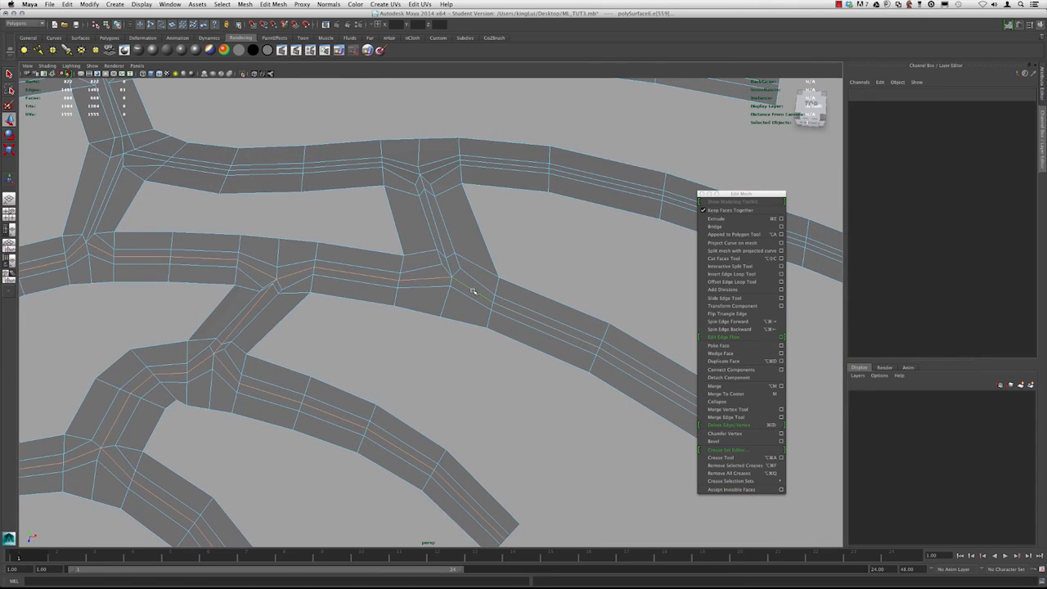
pyautogui.keyDown('alt'); pyautogui.moveTo(440, 243); pyautogui.dragTo(413, 175); pyautogui.keyUp('alt')
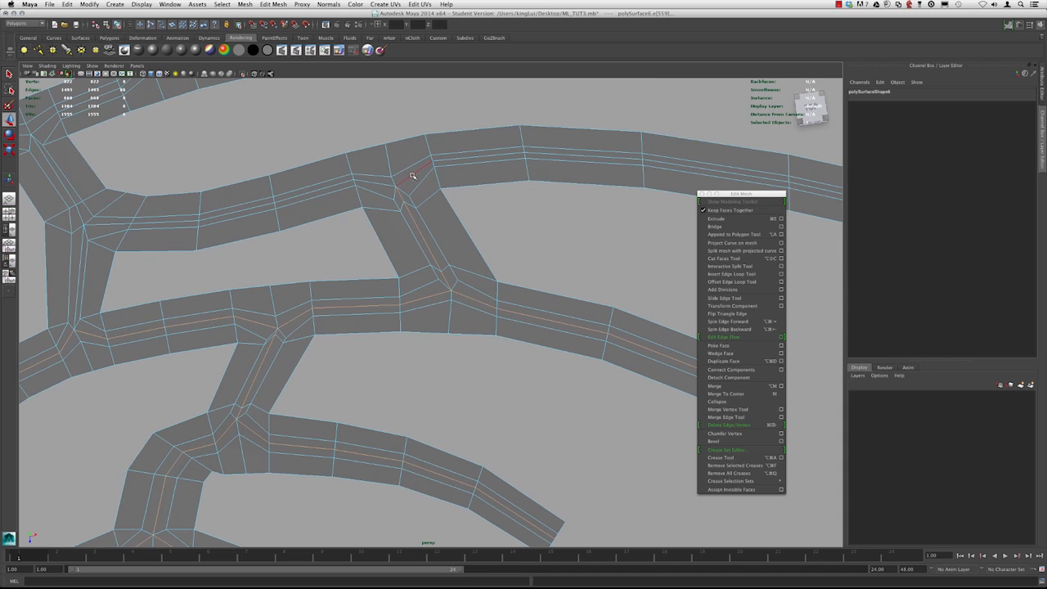
pyautogui.scroll(-5, 376, 184)
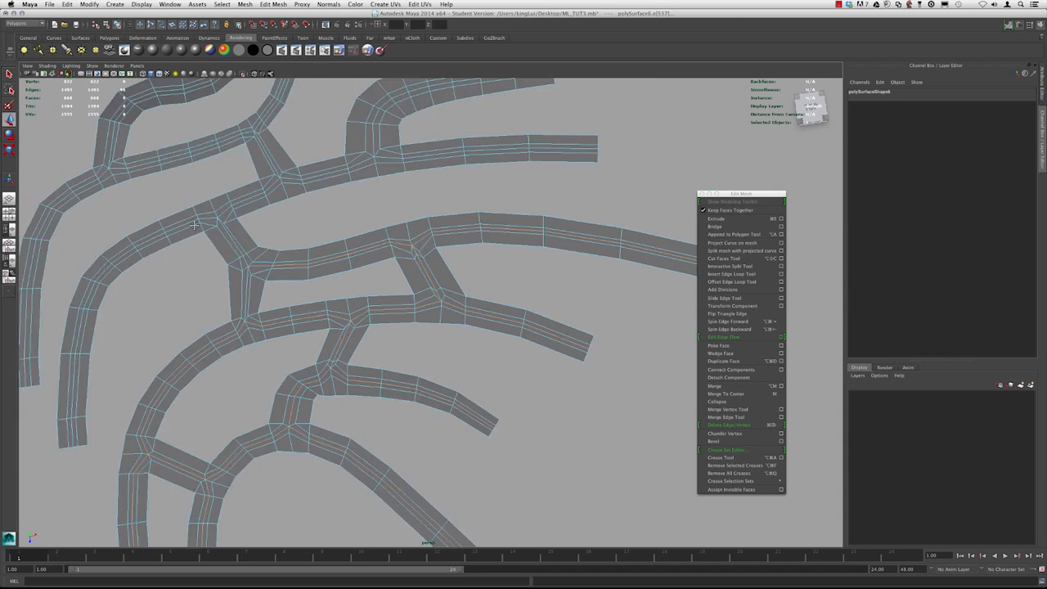
pyautogui.keyDown('alt'); pyautogui.moveTo(376, 185); pyautogui.dragTo(570, 201, button='middle'); pyautogui.keyUp('alt')
pyautogui.scroll(5, 477, 283)
pyautogui.keyDown('shift'); pyautogui.click(465, 256); pyautogui.keyUp('shift')
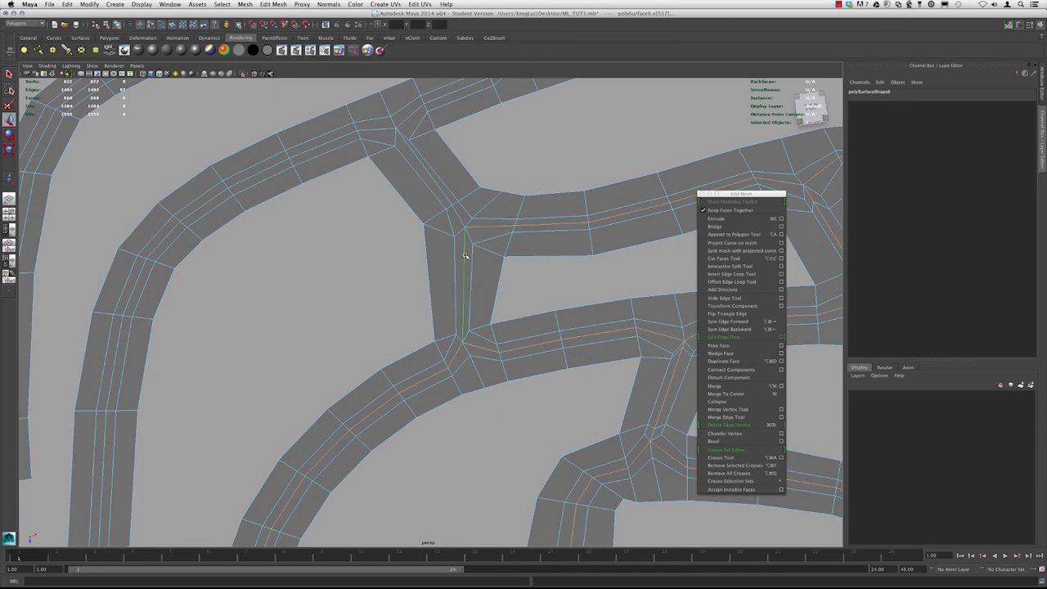
# Add the center loops around the upper junctions and the branch leading off them
pyautogui.keyDown('shift'); pyautogui.doubleClick(436, 184); pyautogui.keyUp('shift')
pyautogui.keyDown('shift'); pyautogui.doubleClick(387, 129); pyautogui.keyUp('shift')
pyautogui.scroll(-3, 391, 145)
pyautogui.keyDown('alt'); pyautogui.moveTo(303, 210); pyautogui.dragTo(410, 349, button='middle'); pyautogui.keyUp('alt')
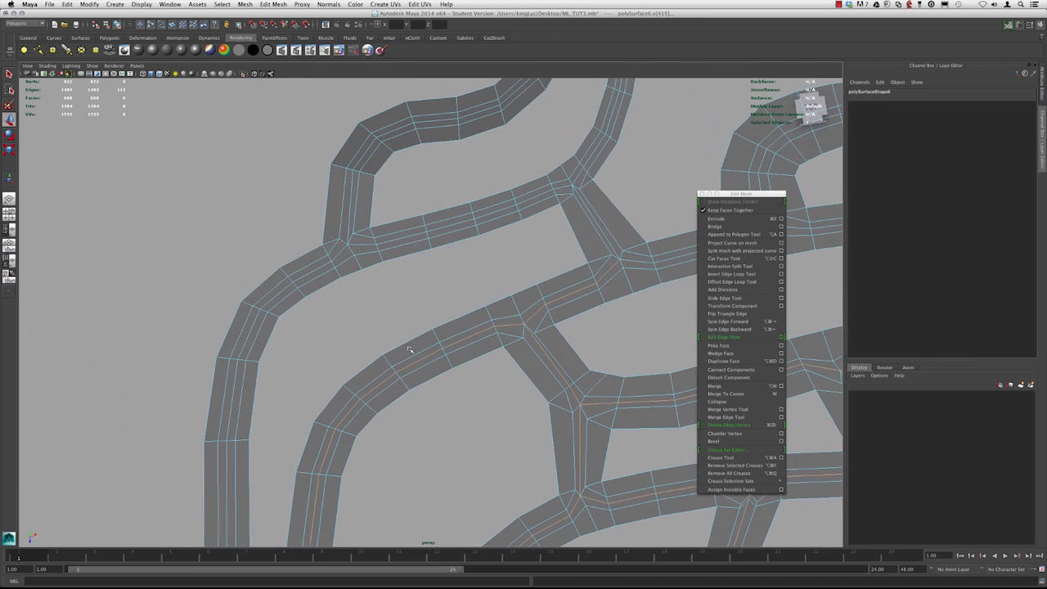
pyautogui.keyDown('shift'); pyautogui.doubleClick(380, 244); pyautogui.keyUp('shift')
pyautogui.keyDown('alt'); pyautogui.moveTo(540, 197); pyautogui.dragTo(408, 318, button='middle'); pyautogui.keyUp('alt')
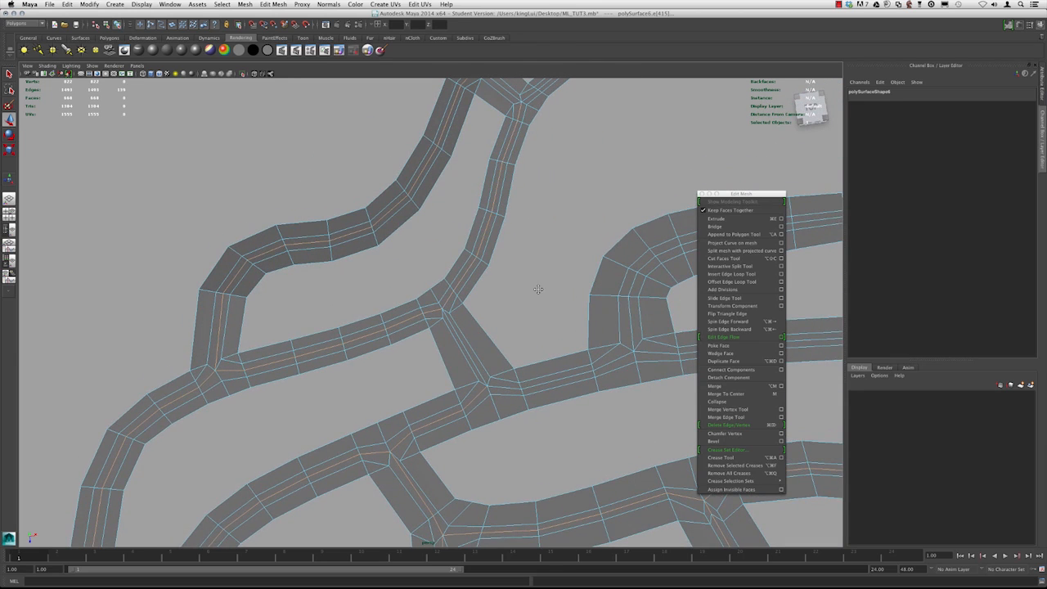
pyautogui.keyDown('alt'); pyautogui.moveTo(537, 292); pyautogui.dragTo(477, 272, button='middle'); pyautogui.keyUp('alt')
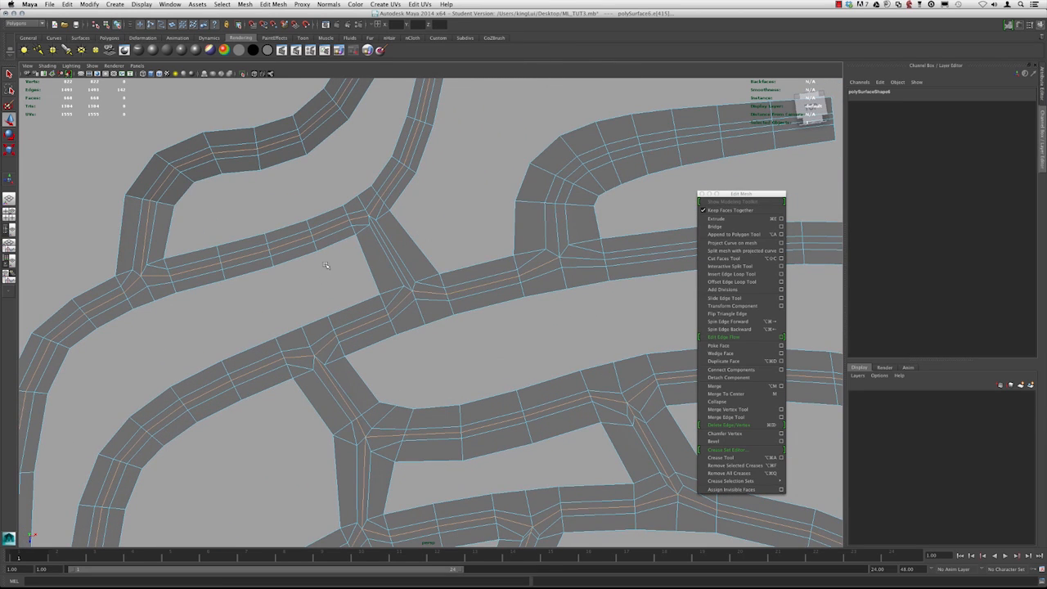
# Add the remaining center loops on the top strips and their short connectors
pyautogui.keyDown('shift'); pyautogui.doubleClick(557, 229); pyautogui.keyUp('shift')
pyautogui.scroll(-5, 559, 230)
pyautogui.keyDown('alt'); pyautogui.moveTo(419, 82); pyautogui.dragTo(425, 175, button='middle'); pyautogui.keyUp('alt')
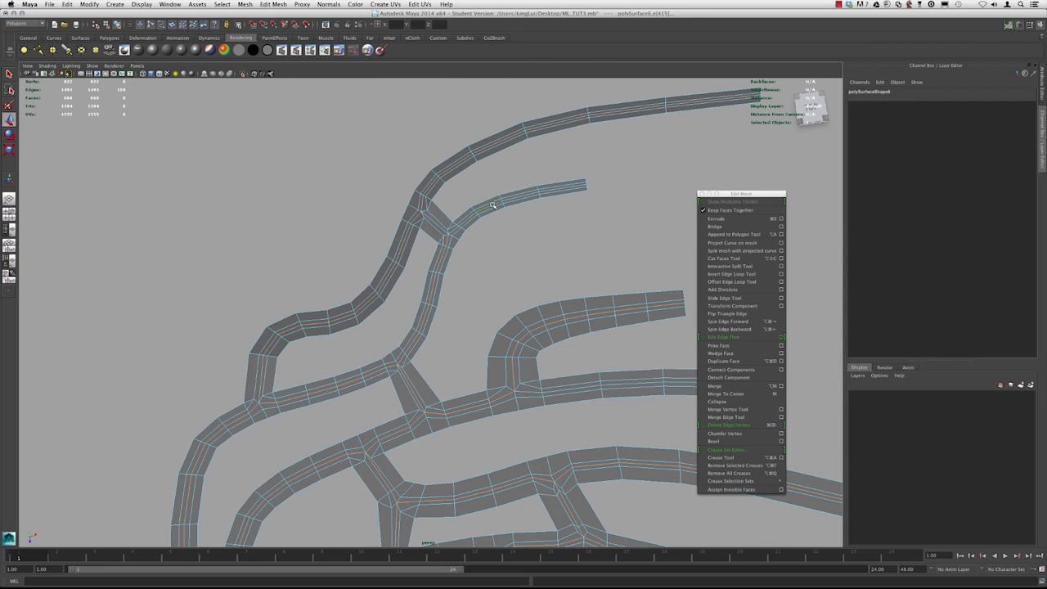
pyautogui.keyDown('alt'); pyautogui.moveTo(417, 227); pyautogui.dragTo(529, 281, button='right'); pyautogui.keyUp('alt')
pyautogui.keyDown('shift'); pyautogui.click(438, 182); pyautogui.keyUp('shift')
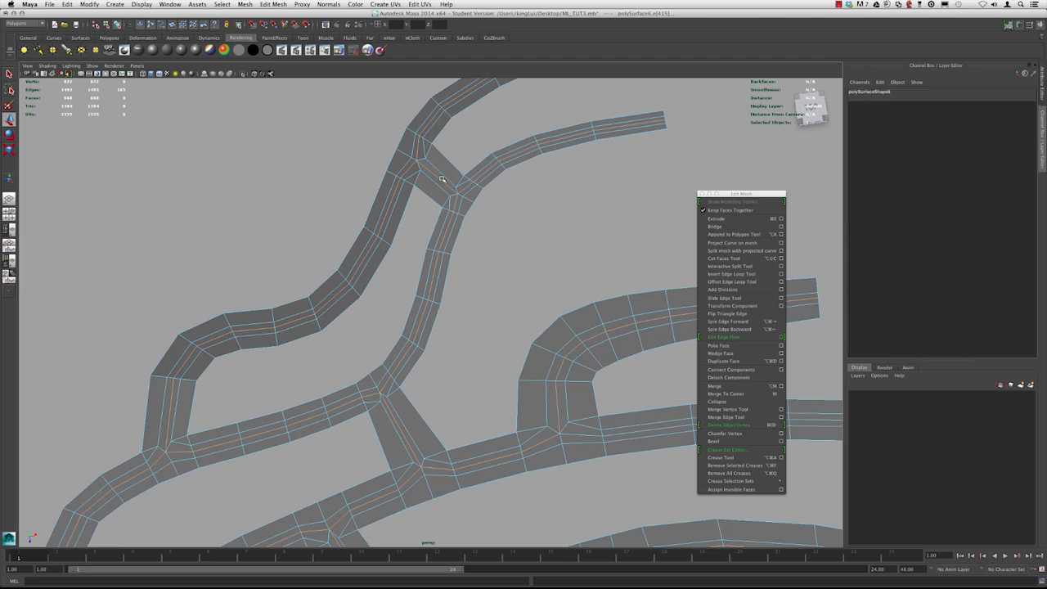
pyautogui.keyDown('alt'); pyautogui.moveTo(601, 270); pyautogui.dragTo(499, 251, button='right'); pyautogui.keyUp('alt')
pyautogui.keyDown('alt'); pyautogui.moveTo(500, 251); pyautogui.dragTo(409, 147, button='middle'); pyautogui.keyUp('alt')
pyautogui.keyDown('alt'); pyautogui.moveTo(416, 168); pyautogui.dragTo(491, 239, button='right'); pyautogui.keyUp('alt')
pyautogui.keyDown('shift'); pyautogui.doubleClick(486, 243); pyautogui.keyUp('shift')
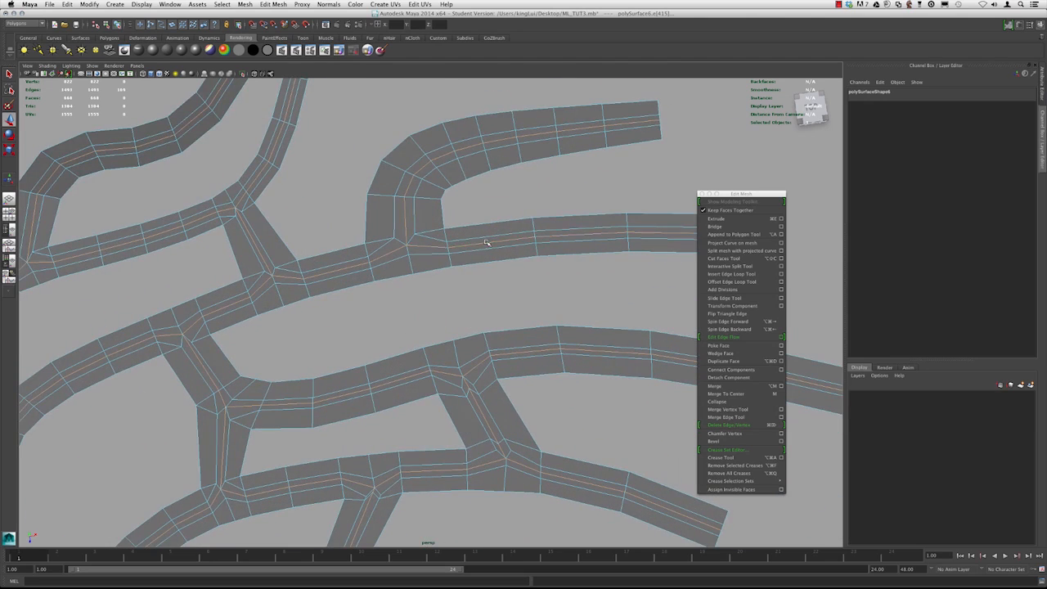
pyautogui.keyDown('alt'); pyautogui.moveTo(514, 282); pyautogui.dragTo(425, 300, button='right'); pyautogui.keyUp('alt')
pyautogui.keyDown('alt'); pyautogui.moveTo(425, 300); pyautogui.dragTo(482, 128, button='middle'); pyautogui.keyUp('alt')
pyautogui.keyDown('alt'); pyautogui.moveTo(446, 318); pyautogui.dragTo(278, 204); pyautogui.keyUp('alt')
# Create a quick select set named PLEATSET_A from the selected edges
pyautogui.click(116, 4)
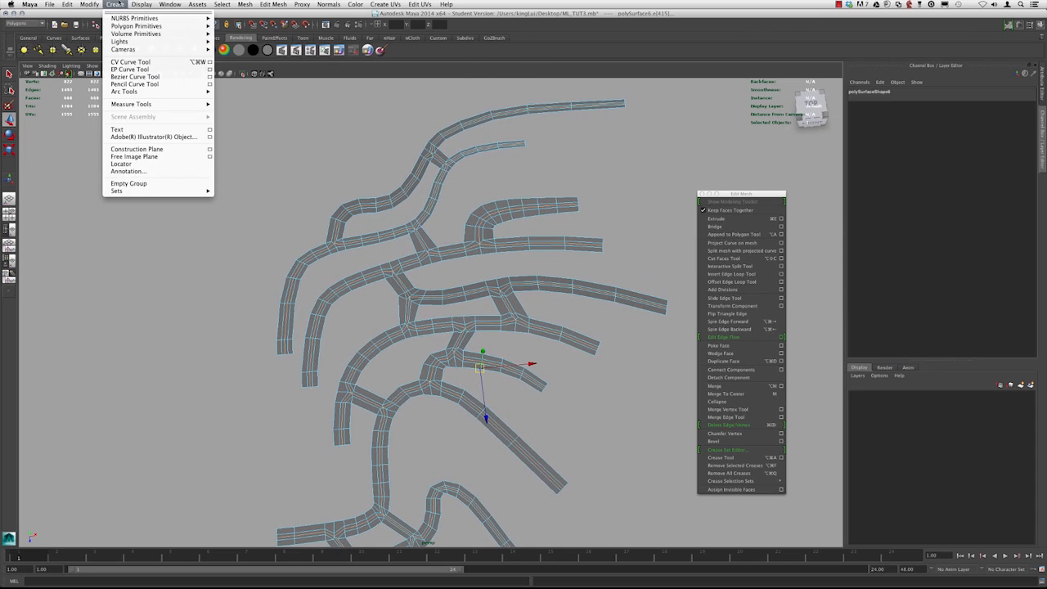
pyautogui.moveTo(201, 191)
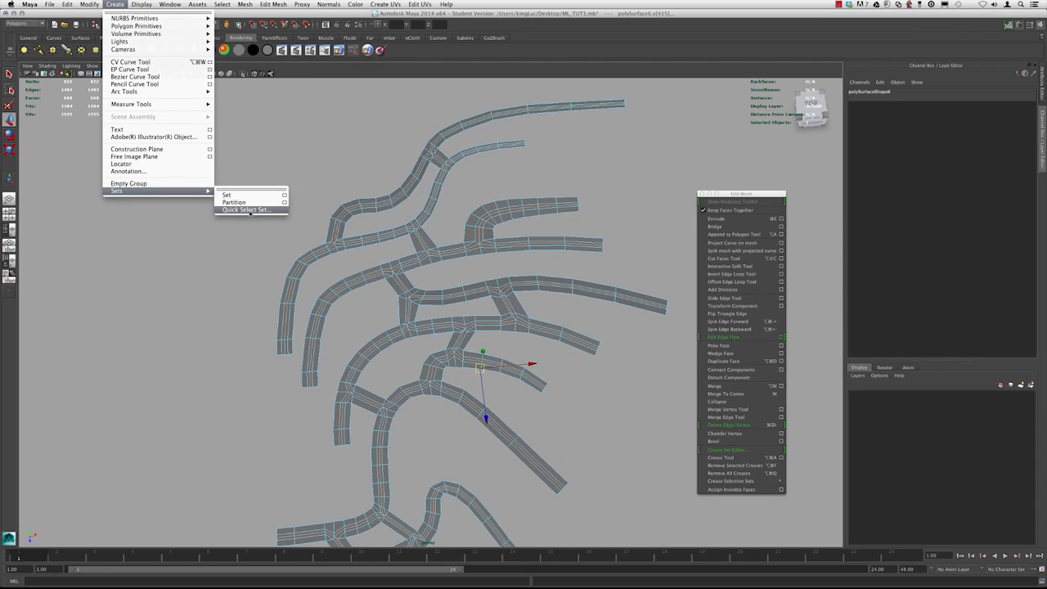
pyautogui.click(257, 210)
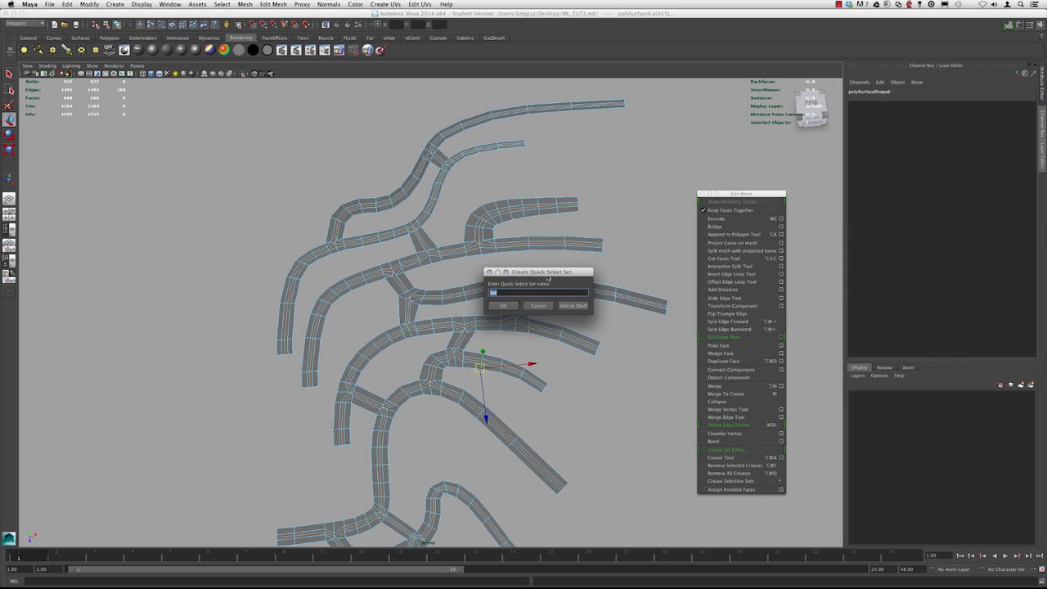
pyautogui.moveTo(548, 278); pyautogui.dragTo(589, 207)
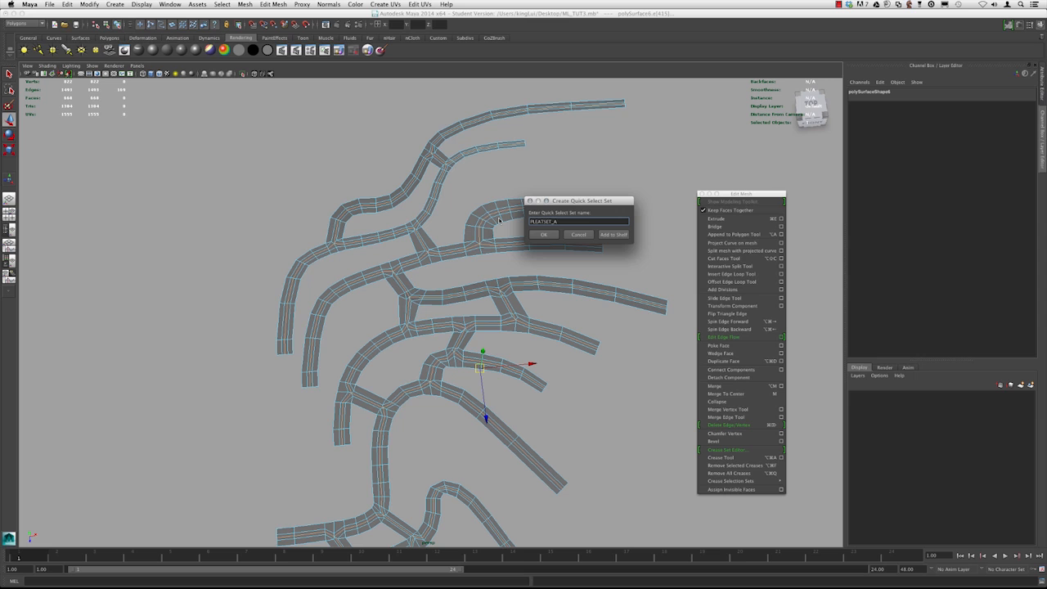
pyautogui.press('Return')
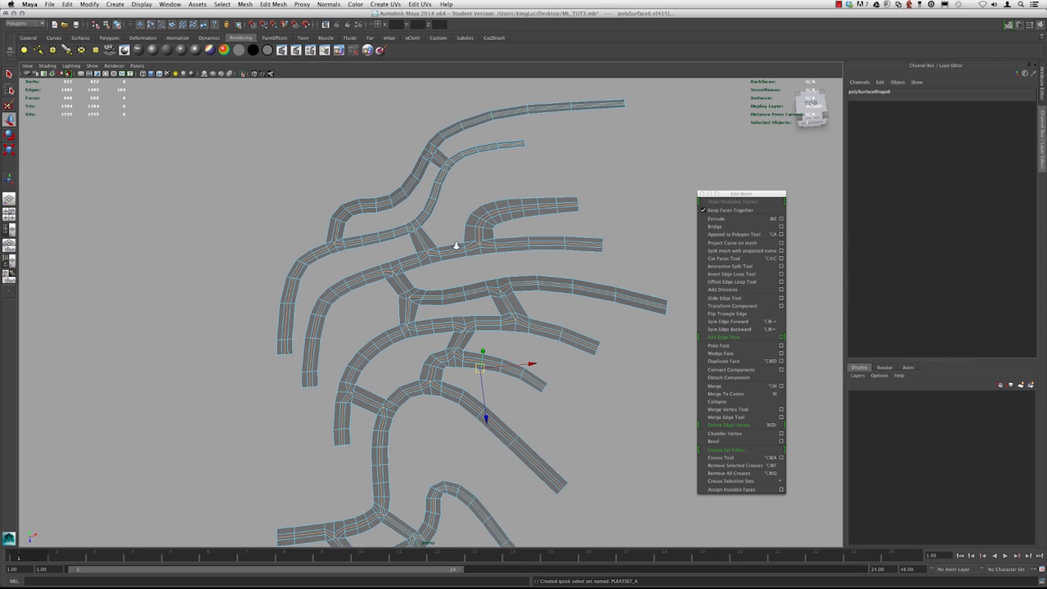
# Clear the selection and reselect the edges from the PLEATSET_A quick select set
pyautogui.keyDown('alt'); pyautogui.moveTo(455, 245); pyautogui.dragTo(440, 246, button='right'); pyautogui.keyUp('alt')
pyautogui.keyDown('alt'); pyautogui.moveTo(440, 245); pyautogui.dragTo(463, 219, button='middle'); pyautogui.keyUp('alt')
pyautogui.keyDown('alt'); pyautogui.moveTo(463, 219); pyautogui.dragTo(418, 212); pyautogui.keyUp('alt')
pyautogui.click(401, 250)
pyautogui.keyDown('alt'); pyautogui.moveTo(402, 250); pyautogui.dragTo(380, 221); pyautogui.keyUp('alt')
pyautogui.keyDown('alt'); pyautogui.moveTo(380, 221); pyautogui.dragTo(235, 278, button='right'); pyautogui.keyUp('alt')
pyautogui.keyDown('alt'); pyautogui.moveTo(235, 278); pyautogui.dragTo(275, 321); pyautogui.keyUp('alt')
pyautogui.keyDown('alt'); pyautogui.moveTo(275, 320); pyautogui.dragTo(442, 365, button='right'); pyautogui.keyUp('alt')
pyautogui.click(106, 25)
pyautogui.click(350, 170)
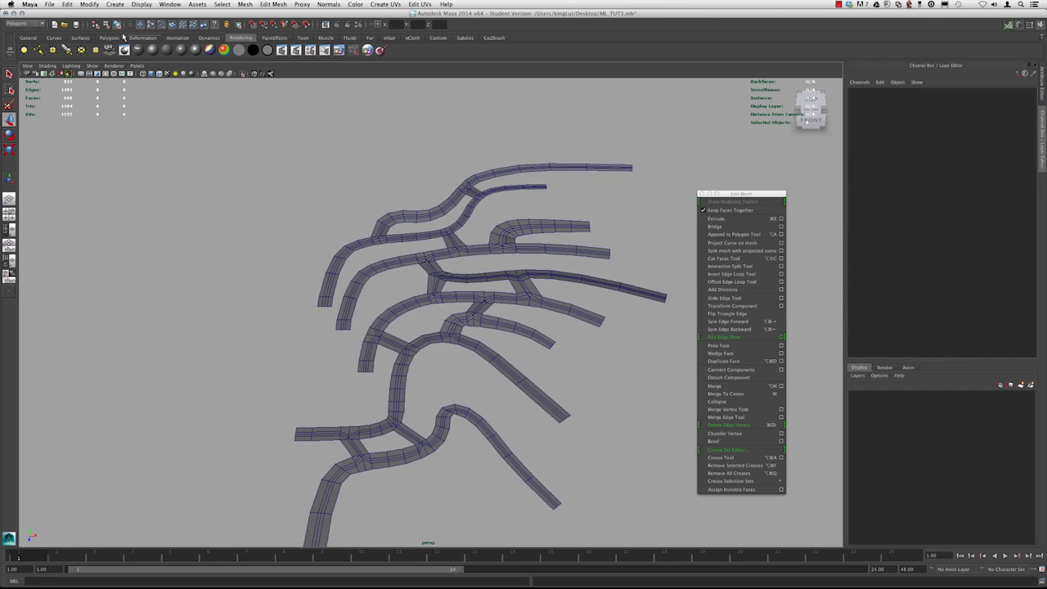
pyautogui.click(67, 4)
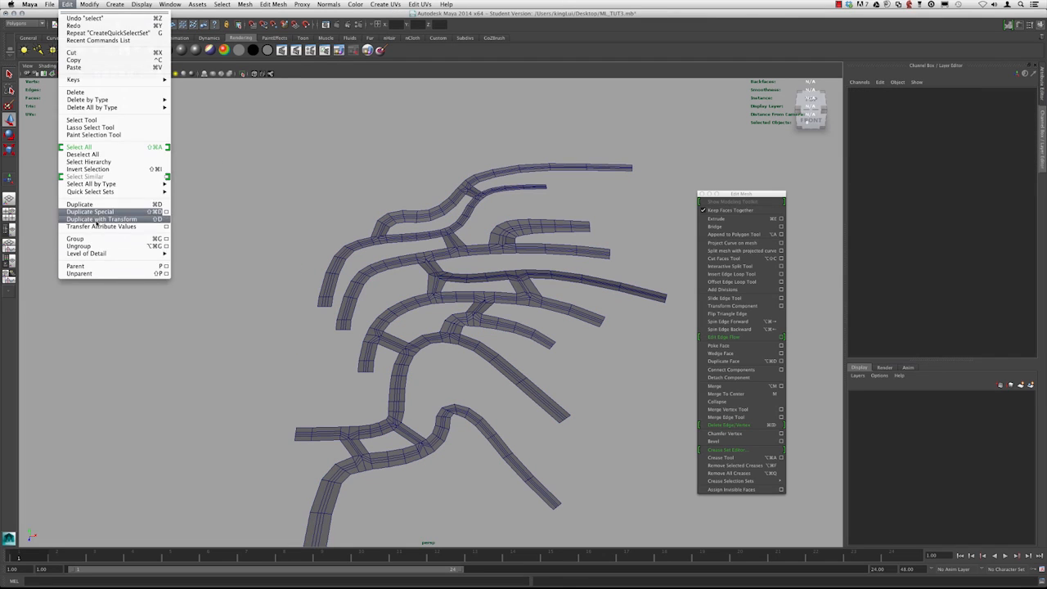
pyautogui.moveTo(101, 194)
pyautogui.click(186, 192)
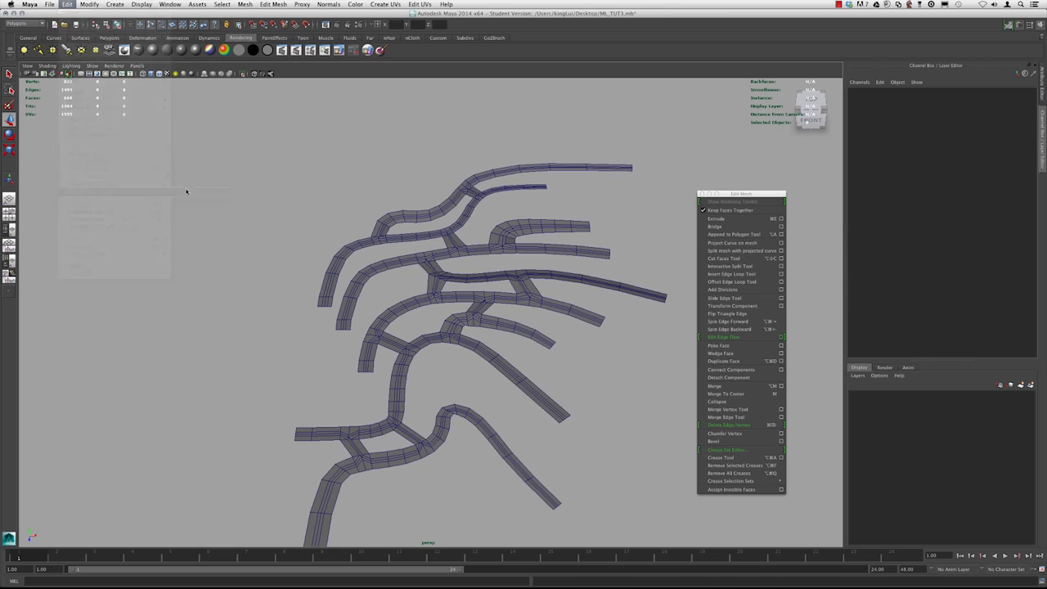
pyautogui.keyDown('alt'); pyautogui.moveTo(337, 217); pyautogui.dragTo(402, 287); pyautogui.keyUp('alt')
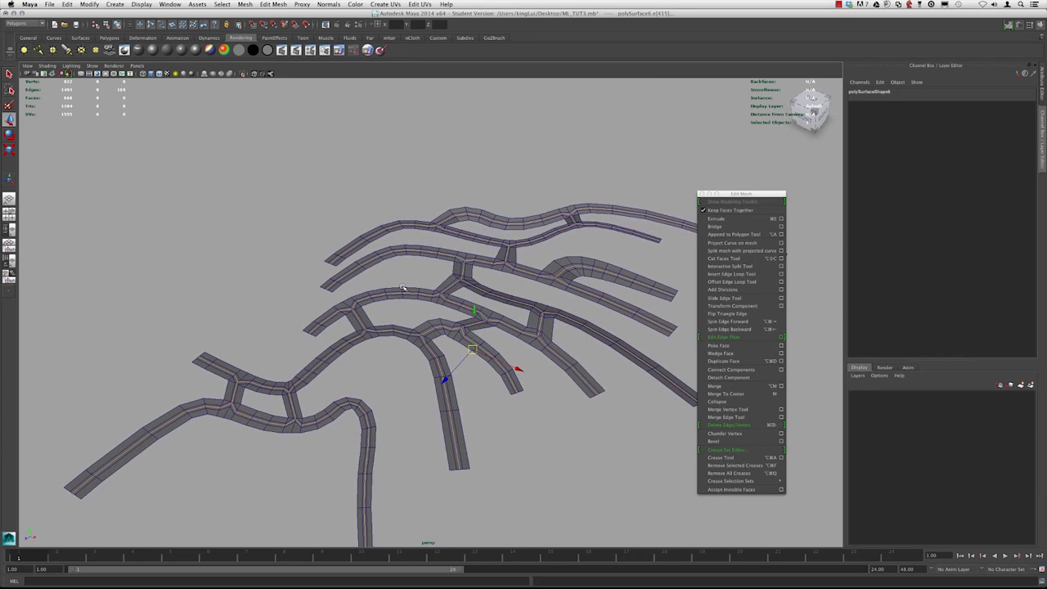
# Open the Move tool settings and set its move axis to World
pyautogui.doubleClick(10, 120)
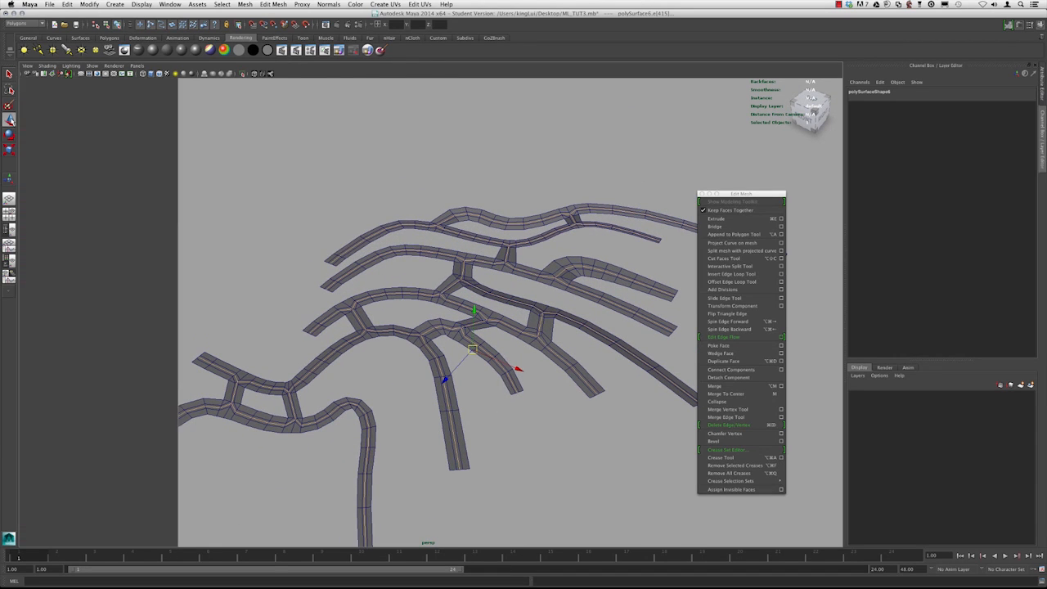
pyautogui.keyDown('alt'); pyautogui.moveTo(412, 224); pyautogui.dragTo(396, 224, button='middle'); pyautogui.keyUp('alt')
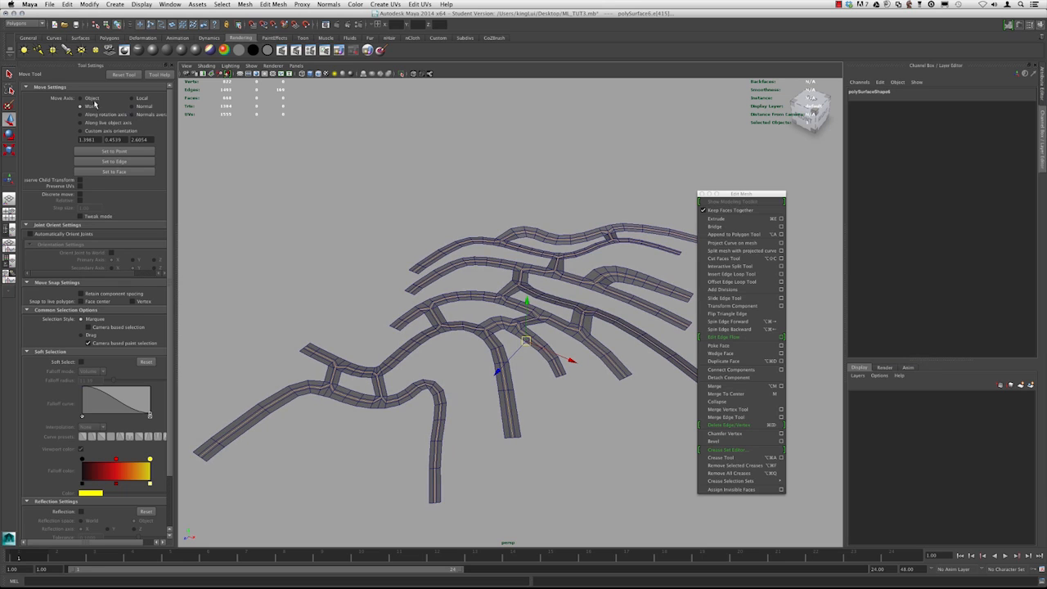
pyautogui.keyDown('alt'); pyautogui.moveTo(461, 271); pyautogui.dragTo(517, 289); pyautogui.keyUp('alt')
pyautogui.keyDown('alt'); pyautogui.moveTo(431, 271); pyautogui.dragTo(509, 303); pyautogui.keyUp('alt')
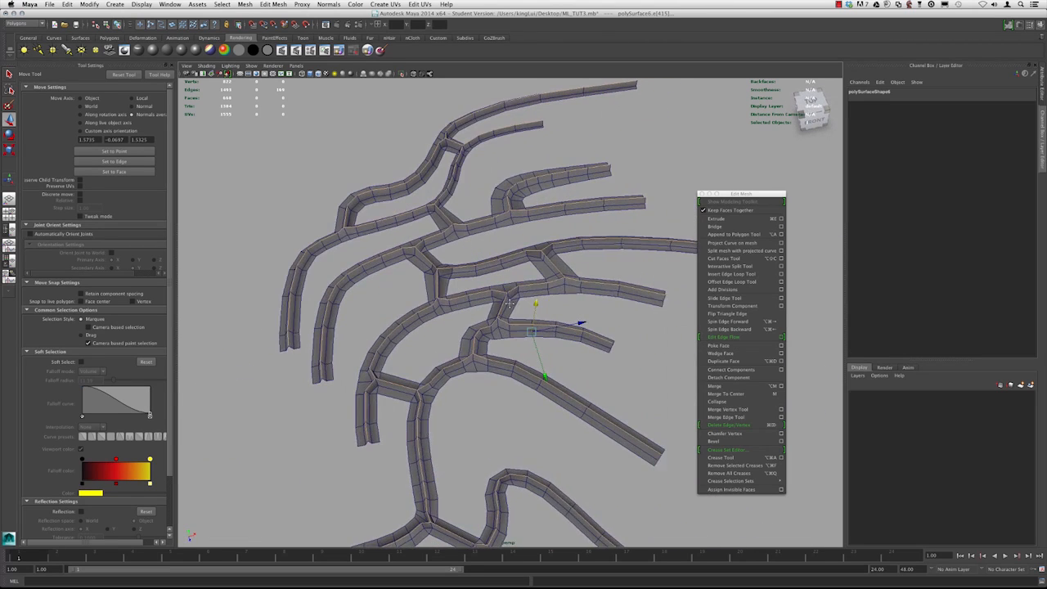
pyautogui.keyDown('alt'); pyautogui.moveTo(509, 302); pyautogui.dragTo(497, 303, button='middle'); pyautogui.keyUp('alt')
pyautogui.press('super+z')
pyautogui.keyDown('alt'); pyautogui.moveTo(502, 301); pyautogui.dragTo(487, 323); pyautogui.keyUp('alt')
pyautogui.click(93, 107)
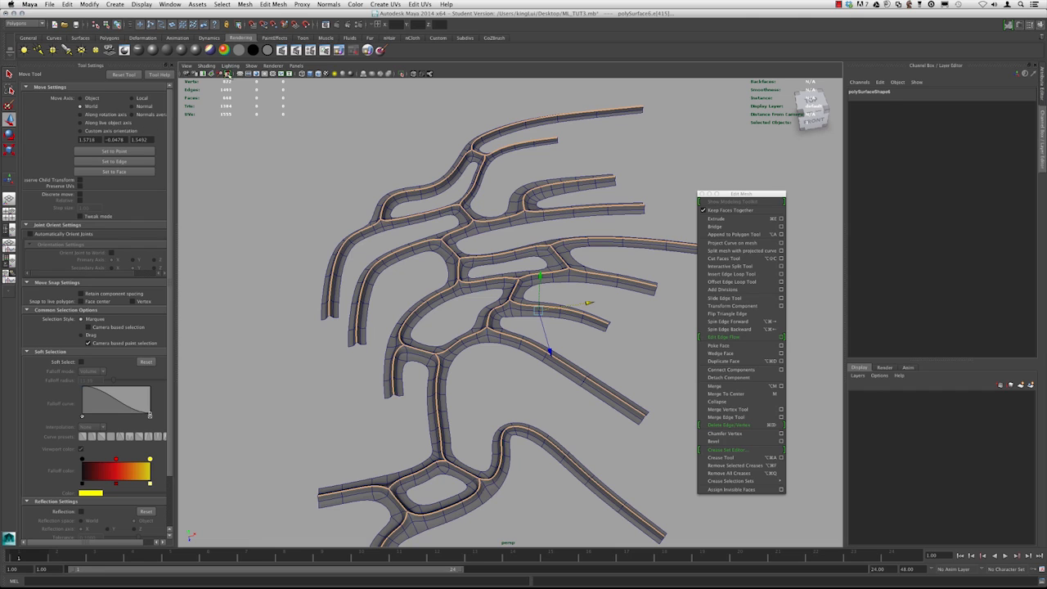
# Orbit the view around the strip mesh and close the Tool Settings panel
pyautogui.keyDown('alt'); pyautogui.moveTo(406, 215); pyautogui.dragTo(378, 209); pyautogui.keyUp('alt')
pyautogui.click(171, 65)
pyautogui.keyDown('alt'); pyautogui.moveTo(378, 209); pyautogui.dragTo(327, 214, button='right'); pyautogui.keyUp('alt')
pyautogui.keyDown('alt'); pyautogui.moveTo(327, 215); pyautogui.dragTo(357, 209, button='middle'); pyautogui.keyUp('alt')
pyautogui.keyDown('alt'); pyautogui.moveTo(356, 209); pyautogui.dragTo(412, 245, button='right'); pyautogui.keyUp('alt')
pyautogui.keyDown('alt'); pyautogui.moveTo(411, 247); pyautogui.dragTo(332, 226); pyautogui.keyUp('alt')
pyautogui.click(450, 221)
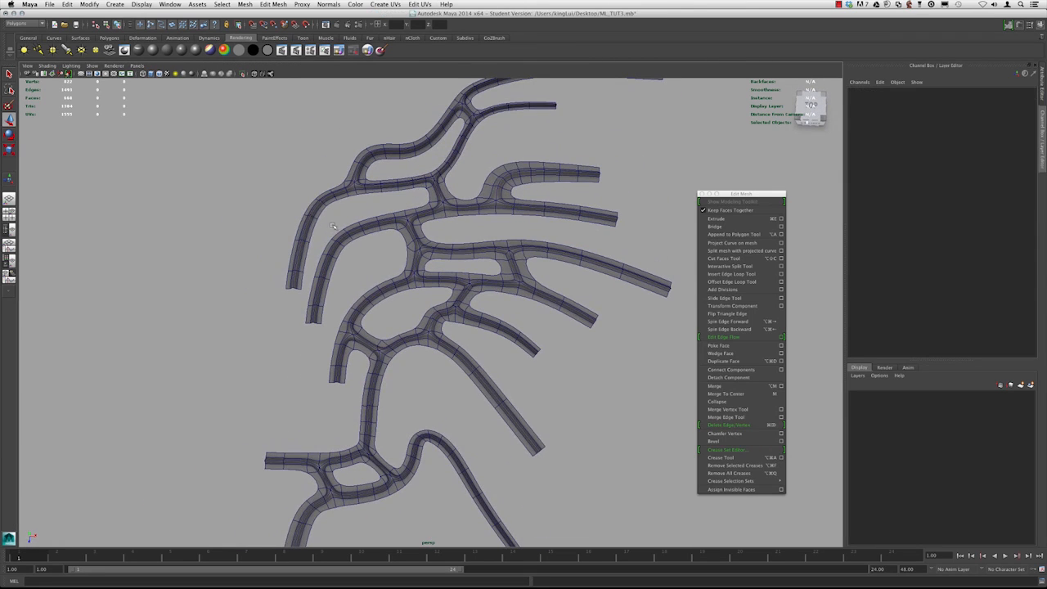
# Turn off wireframe-on-shaded display and select the strip mesh object
pyautogui.click(159, 74)
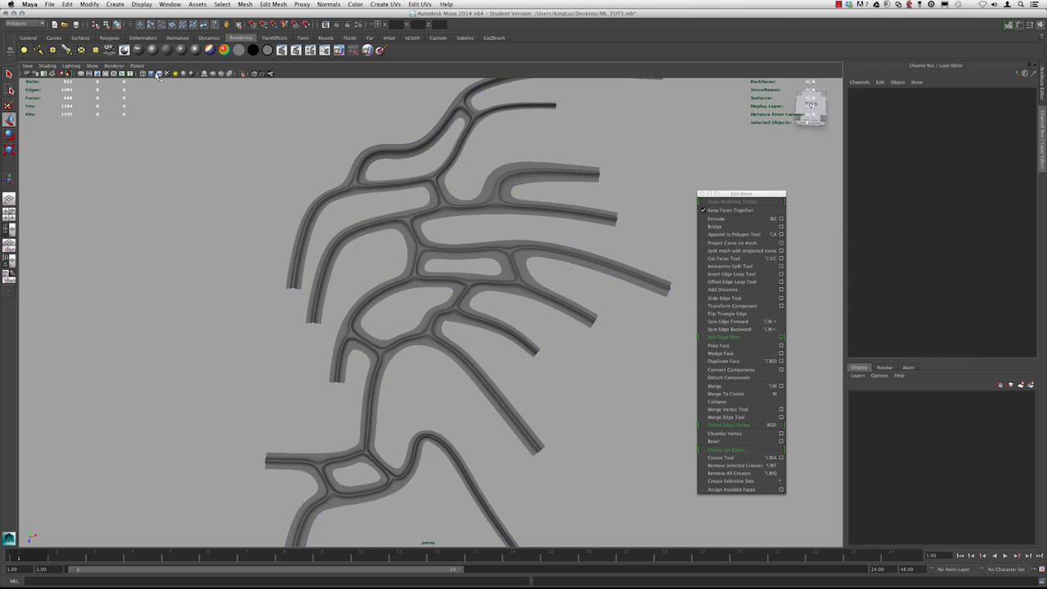
pyautogui.keyDown('alt'); pyautogui.moveTo(584, 298); pyautogui.dragTo(449, 281); pyautogui.keyUp('alt')
pyautogui.click(440, 268)
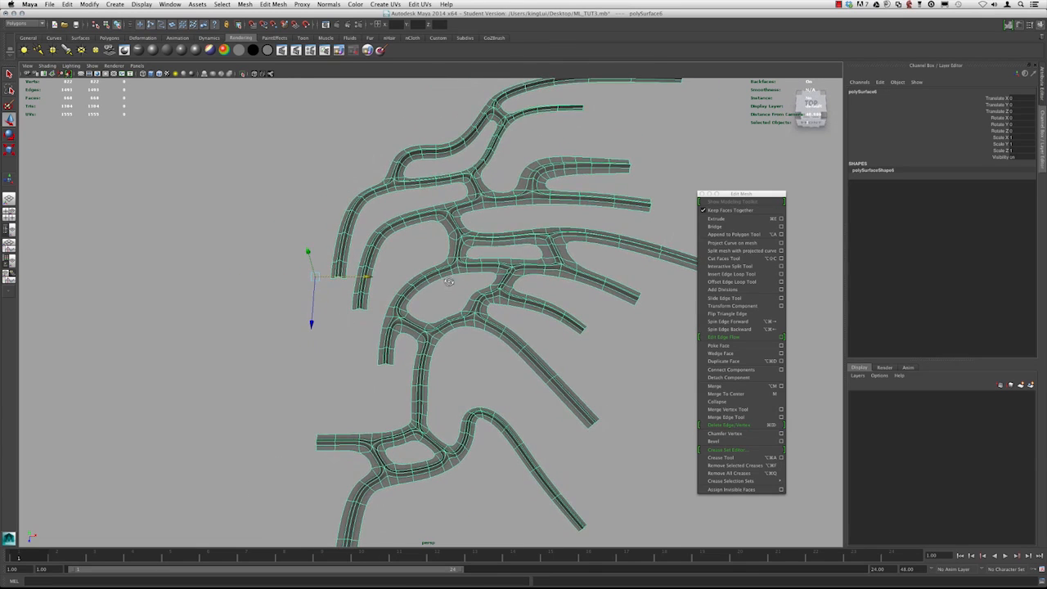
# Switch the mesh back to edge selection with the center edge loops selected
pyautogui.scroll(5, 447, 283)
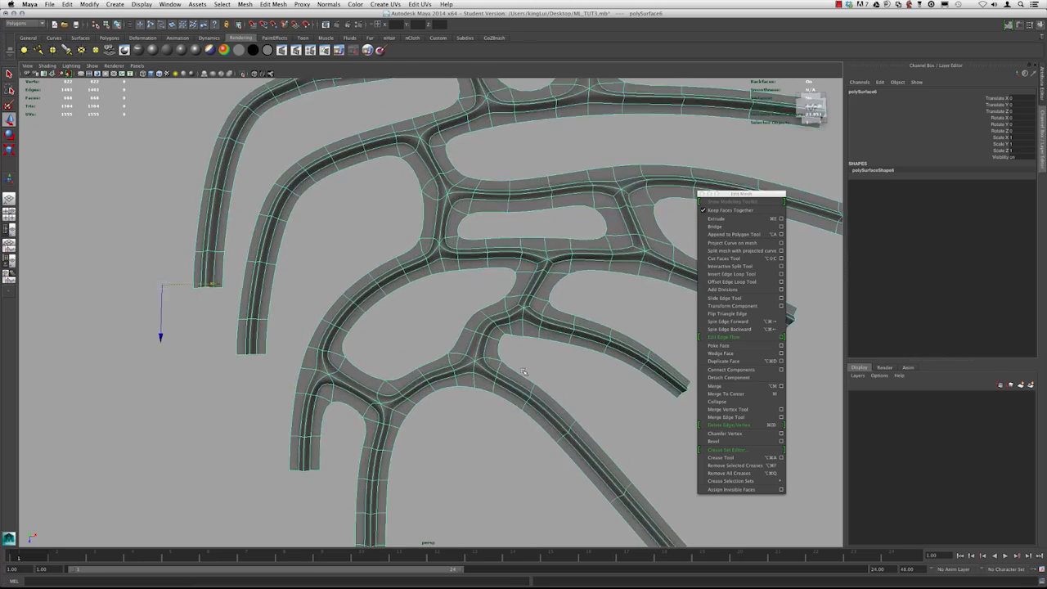
pyautogui.scroll(-3, 481, 317)
pyautogui.scroll(3, 481, 323)
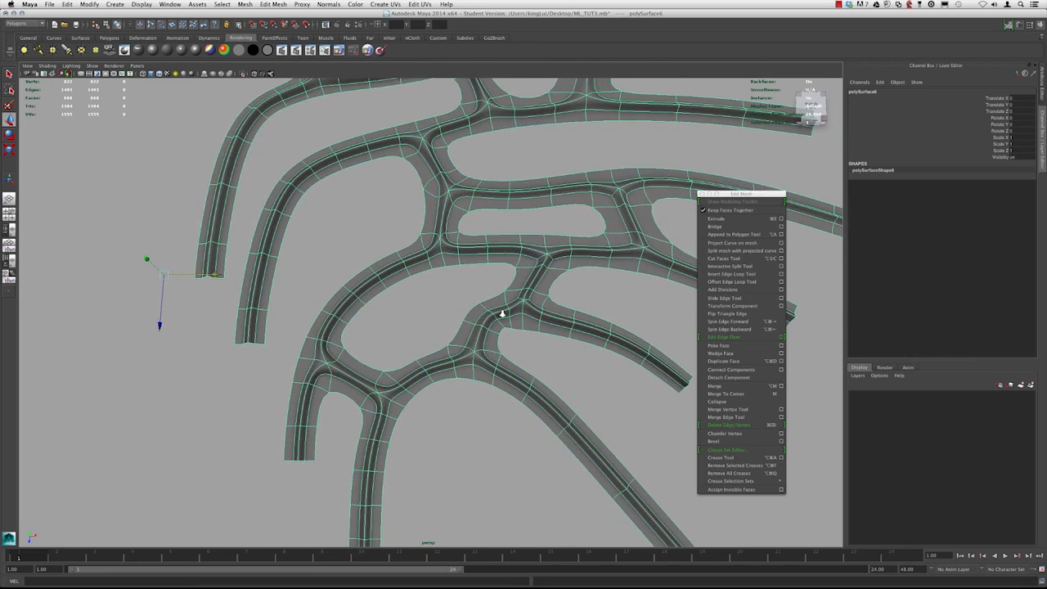
pyautogui.scroll(-3, 502, 313)
pyautogui.scroll(3, 437, 352)
pyautogui.keyDown('alt'); pyautogui.moveTo(417, 284); pyautogui.dragTo(469, 370); pyautogui.keyUp('alt')
pyautogui.click(452, 270)
pyautogui.click(446, 286)
pyautogui.keyDown('alt'); pyautogui.moveTo(445, 286); pyautogui.dragTo(481, 269); pyautogui.keyUp('alt')
pyautogui.scroll(2, 445, 264)
pyautogui.moveTo(445, 264); pyautogui.dragTo(445, 247, button='right')
pyautogui.doubleClick(446, 266)
pyautogui.scroll(-2, 446, 265)
pyautogui.keyDown('alt'); pyautogui.moveTo(446, 266); pyautogui.dragTo(422, 295); pyautogui.keyUp('alt')
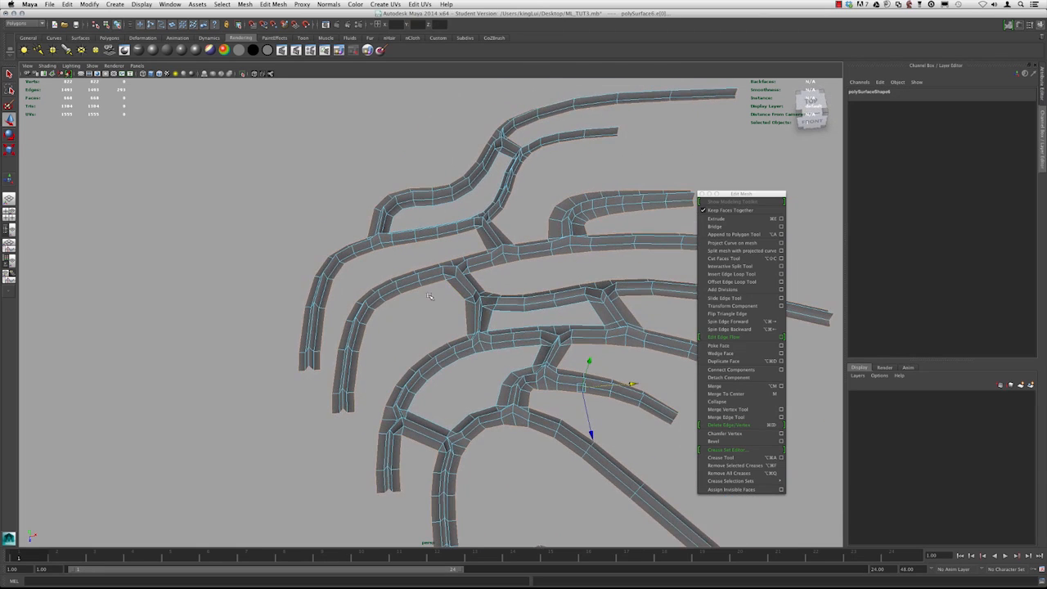
# Orbit around the mesh in wireframe and shaded views to inspect the selected center edge loops
pyautogui.keyDown('alt'); pyautogui.moveTo(422, 296); pyautogui.dragTo(410, 233, button='middle'); pyautogui.keyUp('alt')
pyautogui.keyDown('alt'); pyautogui.moveTo(436, 257); pyautogui.dragTo(422, 207); pyautogui.keyUp('alt')
pyautogui.scroll(3, 432, 270)
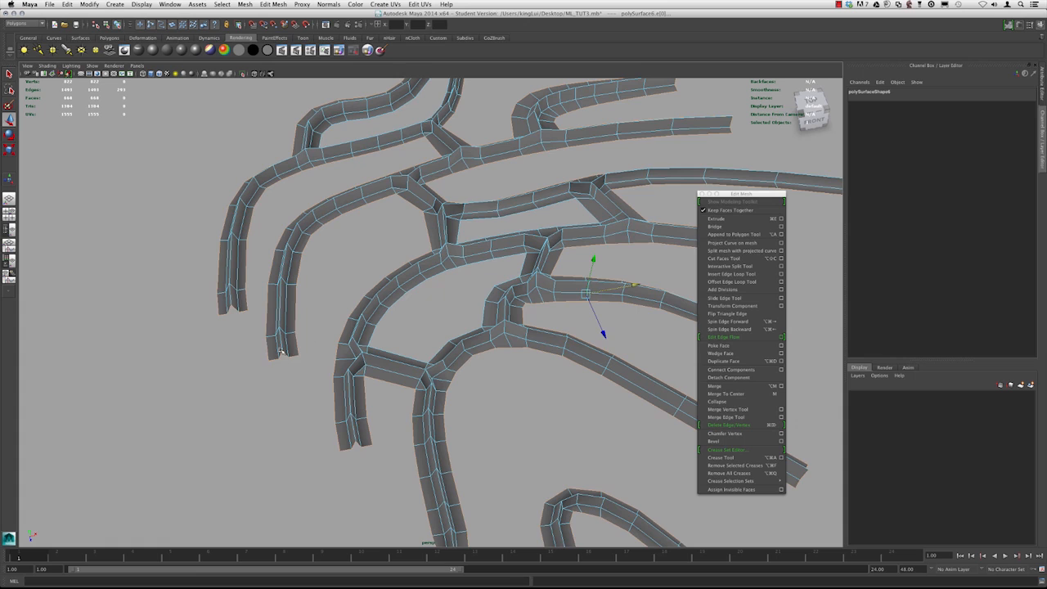
pyautogui.keyDown('alt'); pyautogui.moveTo(280, 352); pyautogui.dragTo(163, 178, button='right'); pyautogui.keyUp('alt')
pyautogui.press('4')
pyautogui.keyDown('alt'); pyautogui.moveTo(474, 286); pyautogui.dragTo(458, 316); pyautogui.keyUp('alt')
pyautogui.scroll(1, 430, 307)
pyautogui.keyDown('alt'); pyautogui.moveTo(429, 307); pyautogui.dragTo(422, 295, button='middle'); pyautogui.keyUp('alt')
pyautogui.keyDown('alt'); pyautogui.moveTo(449, 362); pyautogui.dragTo(451, 332, button='middle'); pyautogui.keyUp('alt')
pyautogui.keyDown('alt'); pyautogui.moveTo(359, 303); pyautogui.dragTo(384, 314, button='right'); pyautogui.keyUp('alt')
pyautogui.moveTo(383, 314)
pyautogui.keyDown('alt'); pyautogui.mouseDown()
pyautogui.moveTo(411, 204)
pyautogui.moveTo(402, 250)
pyautogui.moveTo(416, 278)
pyautogui.moveTo(458, 301)
pyautogui.moveTo(425, 266)
pyautogui.mouseUp(); pyautogui.keyUp('alt')
pyautogui.press('5')
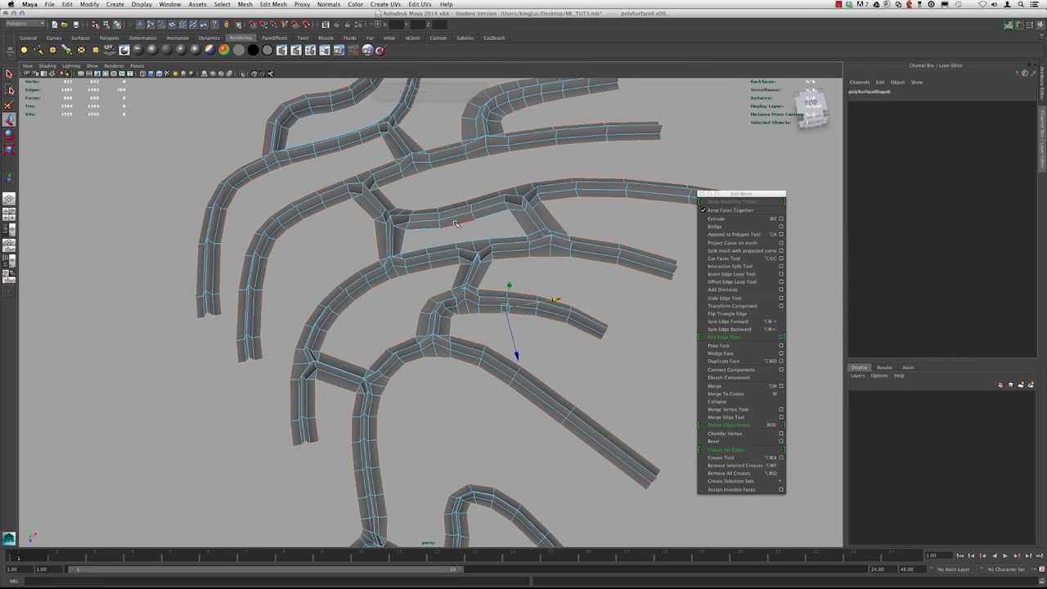
pyautogui.keyDown('alt'); pyautogui.moveTo(425, 268); pyautogui.dragTo(464, 227); pyautogui.keyUp('alt')
pyautogui.keyDown('alt'); pyautogui.moveTo(426, 193); pyautogui.dragTo(410, 247); pyautogui.keyUp('alt')
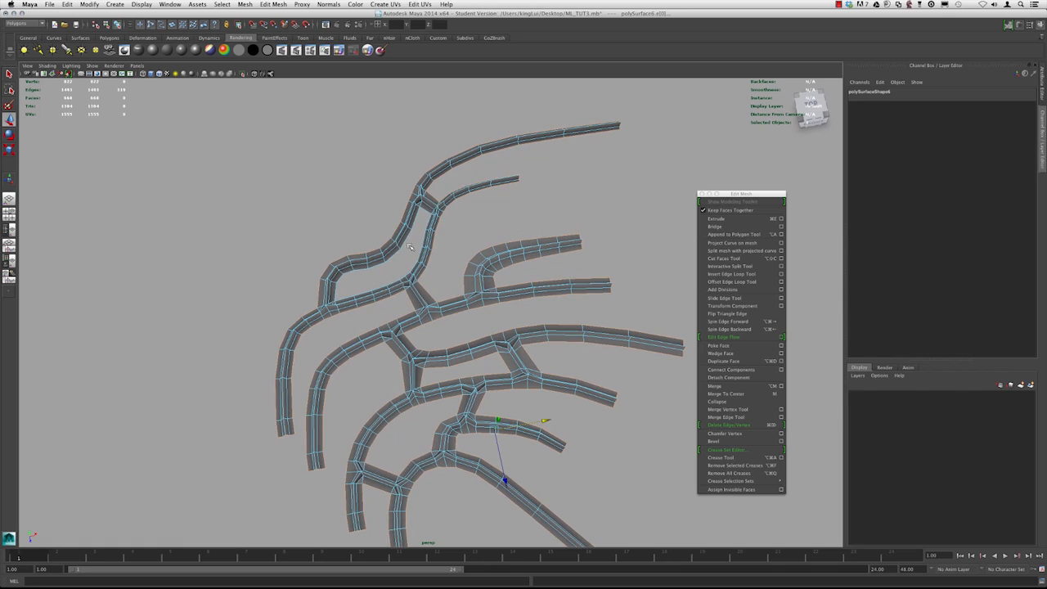
pyautogui.keyDown('alt'); pyautogui.moveTo(456, 321); pyautogui.dragTo(486, 292, button='middle'); pyautogui.keyUp('alt')
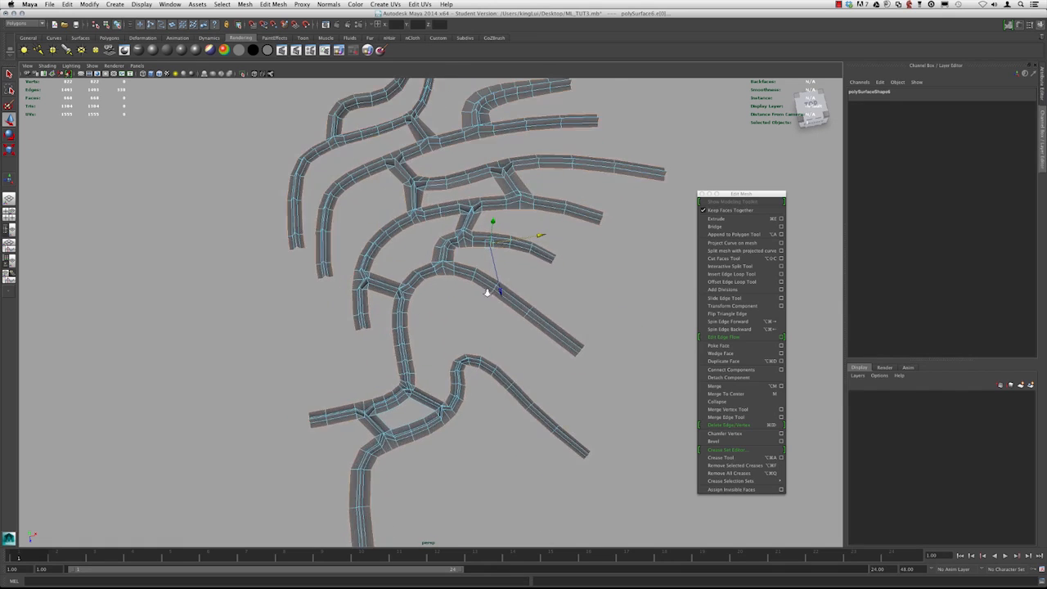
pyautogui.keyDown('alt'); pyautogui.moveTo(485, 292); pyautogui.dragTo(481, 254); pyautogui.keyUp('alt')
pyautogui.keyDown('alt'); pyautogui.moveTo(433, 279); pyautogui.dragTo(455, 263, button='right'); pyautogui.keyUp('alt')
pyautogui.moveTo(455, 263)
pyautogui.keyDown('alt'); pyautogui.mouseDown()
pyautogui.moveTo(434, 266)
pyautogui.moveTo(437, 256)
pyautogui.mouseUp(); pyautogui.keyUp('alt')
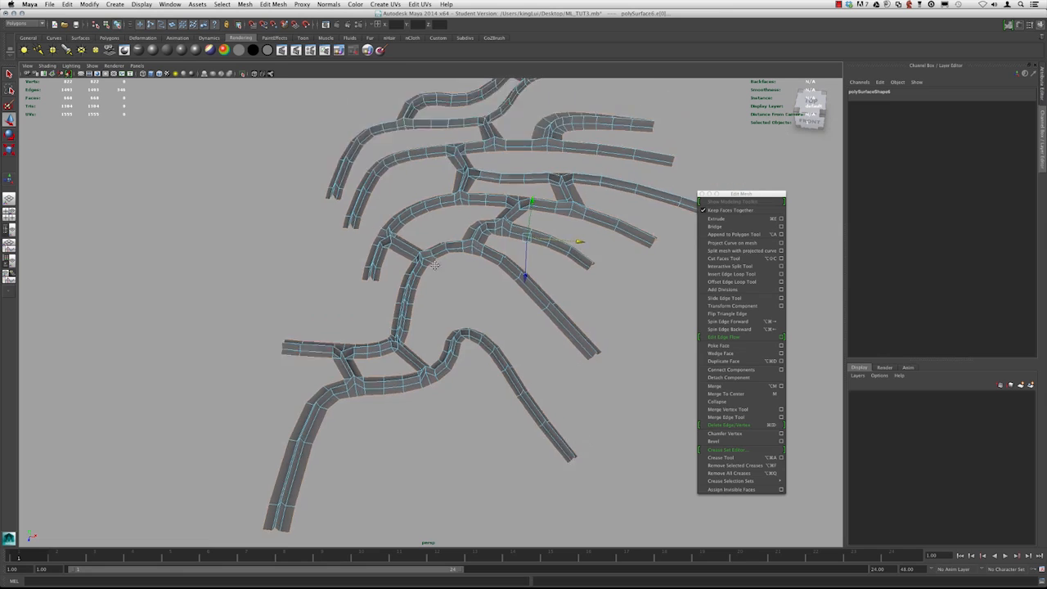
pyautogui.keyDown('alt'); pyautogui.moveTo(437, 255); pyautogui.dragTo(424, 313, button='middle'); pyautogui.keyUp('alt')
pyautogui.keyDown('alt'); pyautogui.moveTo(500, 249); pyautogui.dragTo(474, 210, button='middle'); pyautogui.keyUp('alt')
pyautogui.keyDown('alt'); pyautogui.moveTo(474, 211); pyautogui.dragTo(468, 243, button='right'); pyautogui.keyUp('alt')
pyautogui.keyDown('alt'); pyautogui.moveTo(468, 243); pyautogui.dragTo(411, 243); pyautogui.keyUp('alt')
pyautogui.moveTo(733, 195); pyautogui.dragTo(761, 164)
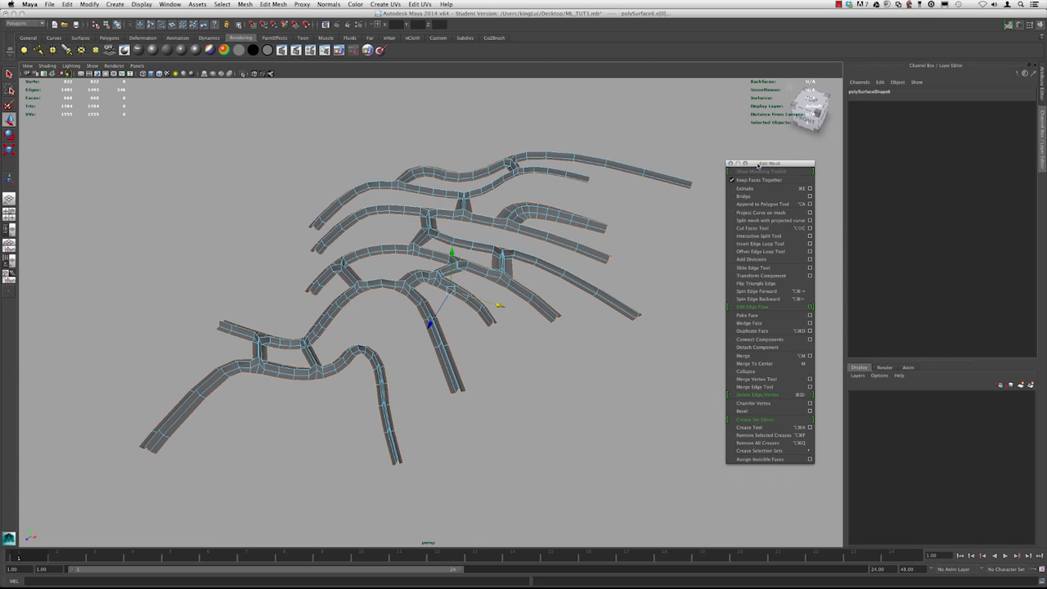
pyautogui.keyDown('alt'); pyautogui.moveTo(361, 183); pyautogui.dragTo(412, 201, button='right'); pyautogui.keyUp('alt')
pyautogui.keyDown('alt'); pyautogui.moveTo(411, 201); pyautogui.dragTo(438, 190, button='middle'); pyautogui.keyUp('alt')
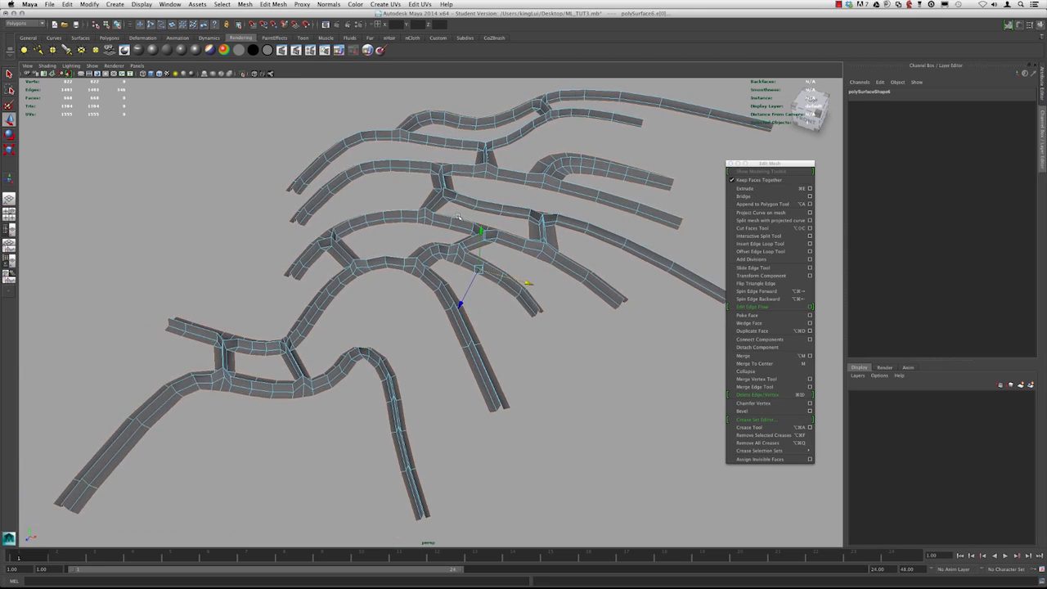
pyautogui.keyDown('alt'); pyautogui.moveTo(437, 190); pyautogui.dragTo(412, 186, button='right'); pyautogui.keyUp('alt')
pyautogui.keyDown('alt'); pyautogui.moveTo(412, 186); pyautogui.dragTo(394, 188, button='middle'); pyautogui.keyUp('alt')
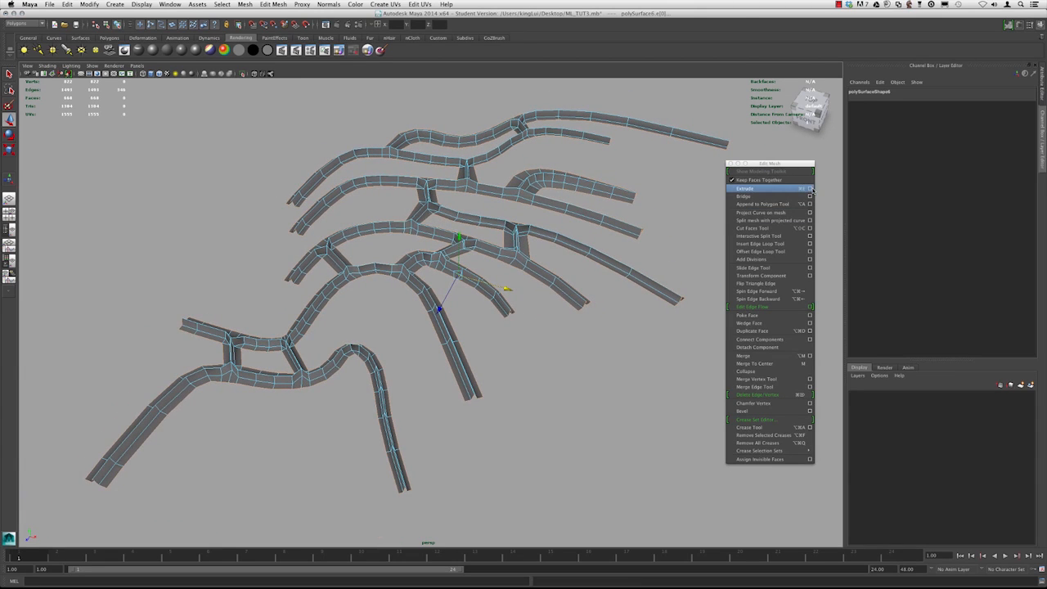
# Open the Extrude Edge options and extrude the selected edges with 5 divisions
pyautogui.click(809, 189)
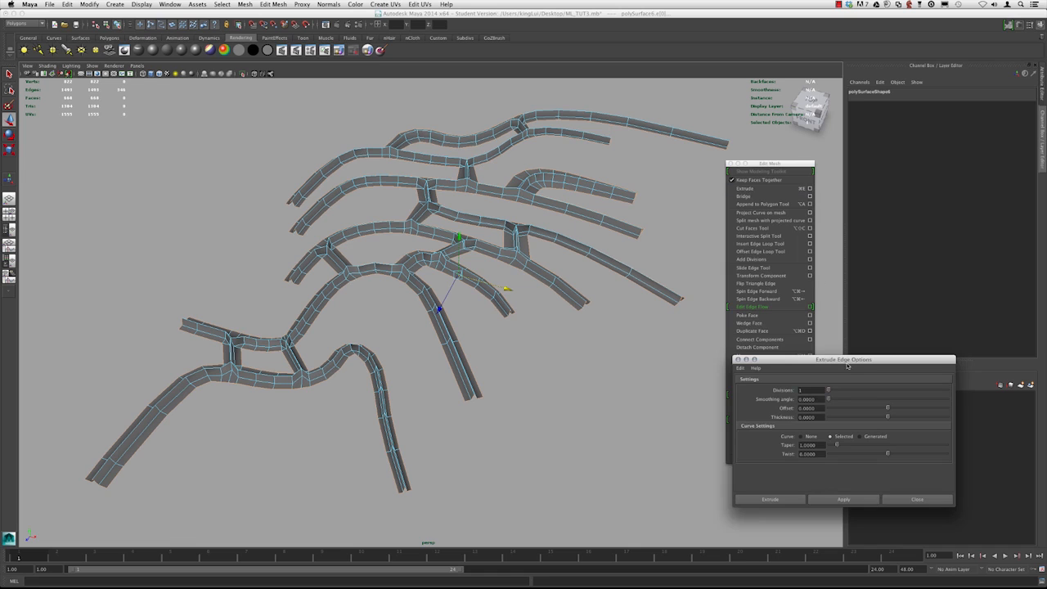
pyautogui.moveTo(849, 360); pyautogui.dragTo(687, 316)
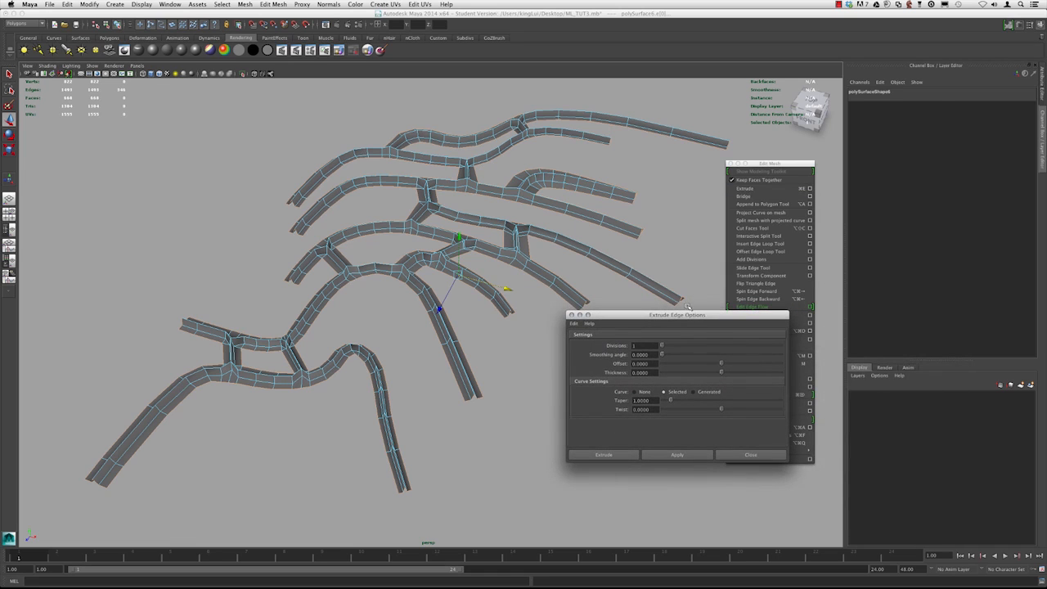
pyautogui.scroll(3, 524, 321)
pyautogui.keyDown('alt'); pyautogui.moveTo(491, 306); pyautogui.dragTo(522, 322); pyautogui.keyUp('alt')
pyautogui.doubleClick(642, 345)
pyautogui.write('5')
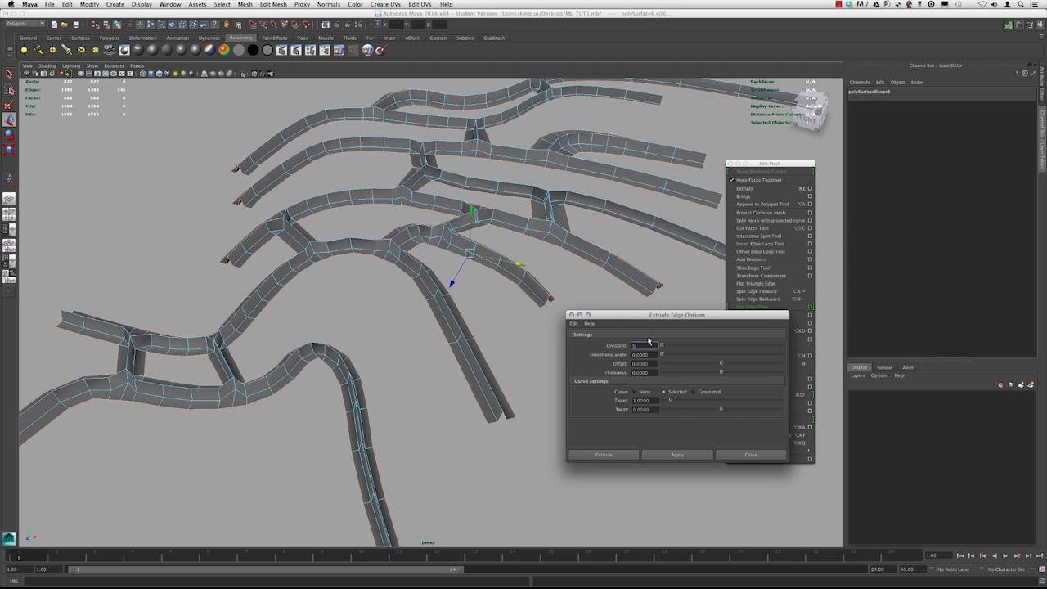
pyautogui.scroll(3, 450, 340)
pyautogui.click(615, 455)
# Pull the extruded edges upward with the manipulator, then undo the extrusion
pyautogui.keyDown('alt'); pyautogui.moveTo(385, 298); pyautogui.dragTo(533, 221); pyautogui.keyUp('alt')
pyautogui.keyDown('alt'); pyautogui.moveTo(557, 317); pyautogui.dragTo(386, 278); pyautogui.keyUp('alt')
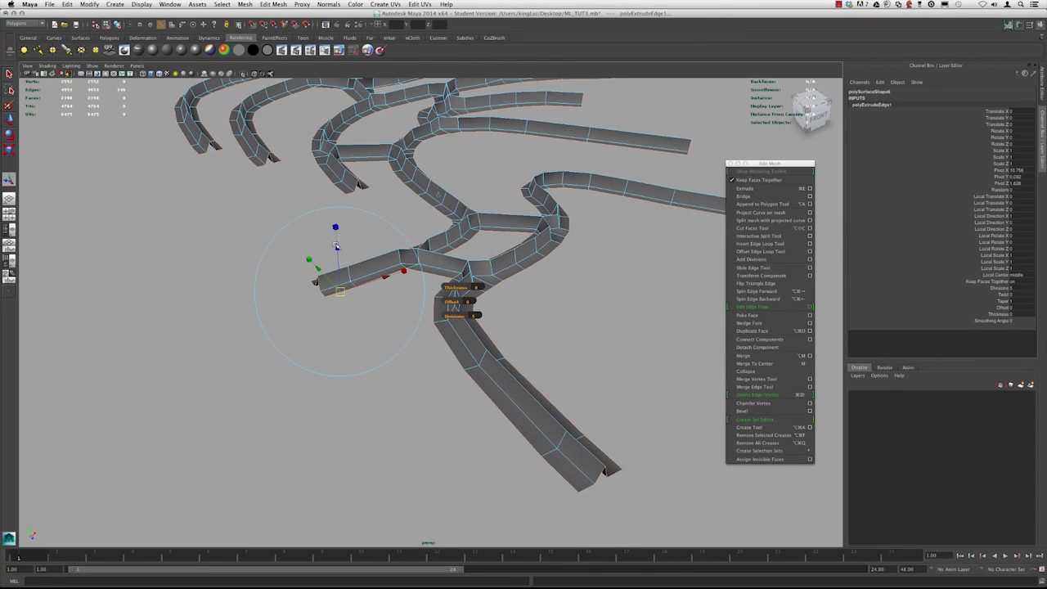
pyautogui.moveTo(336, 246)
pyautogui.mouseDown()
pyautogui.moveTo(336, 277)
pyautogui.moveTo(334, 258)
pyautogui.mouseUp()
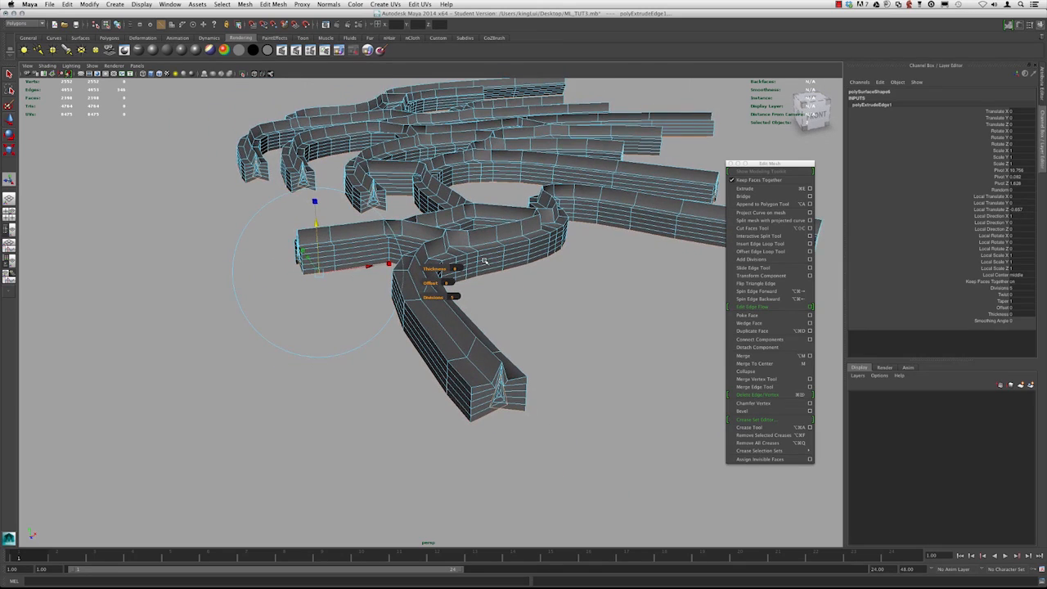
pyautogui.keyDown('alt'); pyautogui.moveTo(485, 276); pyautogui.dragTo(587, 260); pyautogui.keyUp('alt')
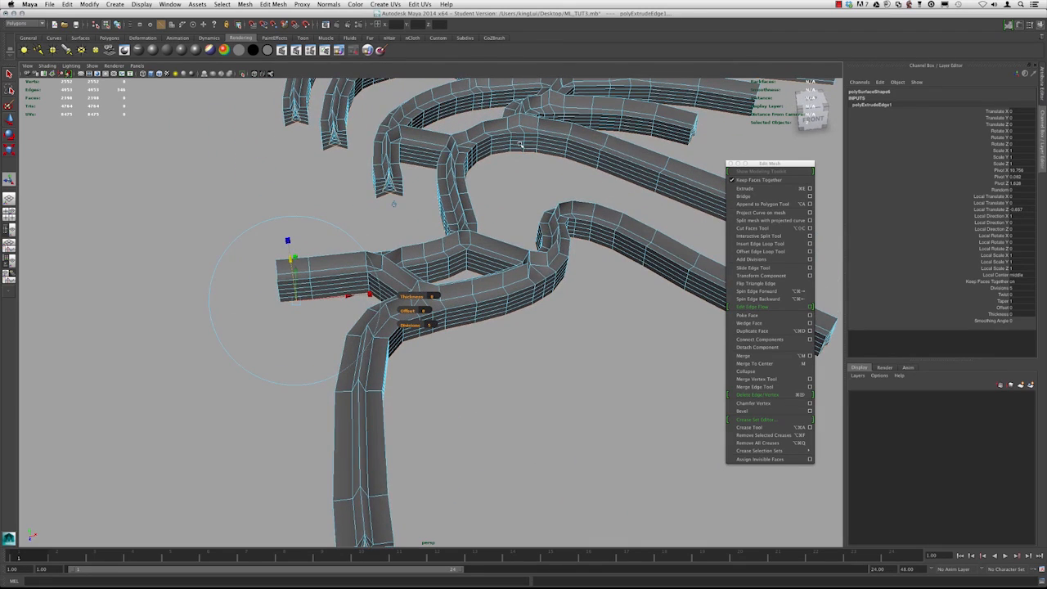
pyautogui.keyDown('alt'); pyautogui.moveTo(453, 243); pyautogui.dragTo(468, 283); pyautogui.keyUp('alt')
pyautogui.press('super+z')
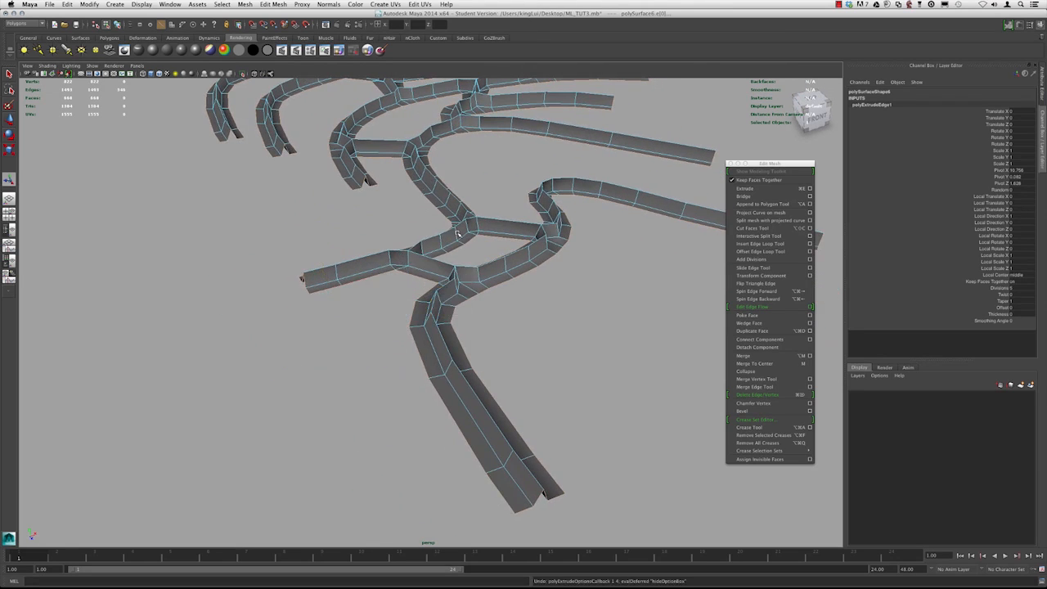
pyautogui.press('super+z')
# Reopen the Extrude Edge options and extrude the selected edges with 1 division
pyautogui.keyDown('alt'); pyautogui.moveTo(524, 261); pyautogui.dragTo(471, 246, button='right'); pyautogui.keyUp('alt')
pyautogui.keyDown('alt'); pyautogui.moveTo(471, 246); pyautogui.dragTo(433, 264, button='middle'); pyautogui.keyUp('alt')
pyautogui.keyDown('alt'); pyautogui.moveTo(434, 264); pyautogui.dragTo(484, 265, button='right'); pyautogui.keyUp('alt')
pyautogui.hotkey('shift', 'z')
pyautogui.hotkey('shift', 'z')
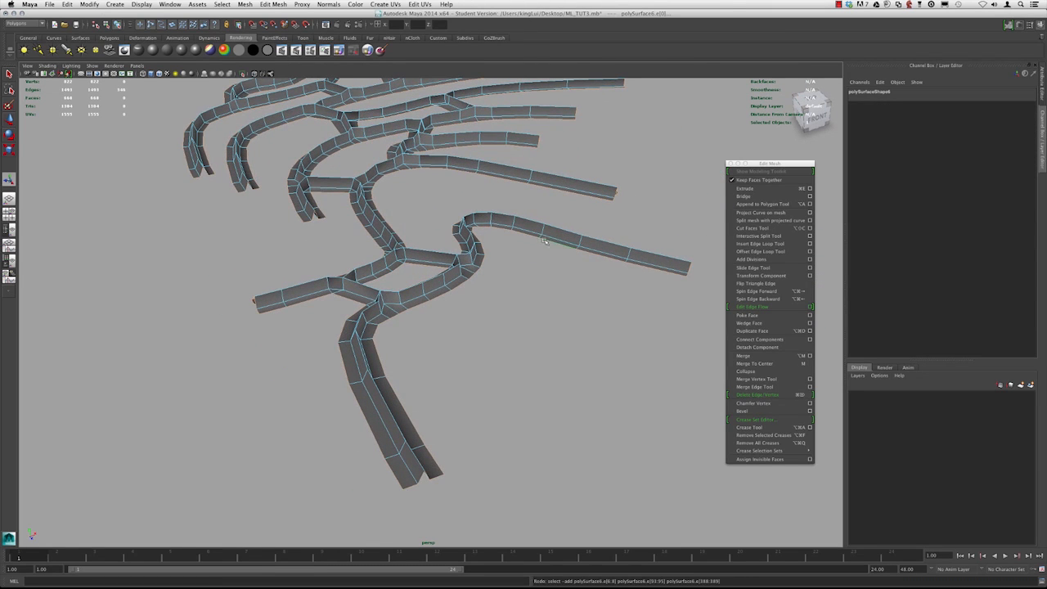
pyautogui.click(809, 189)
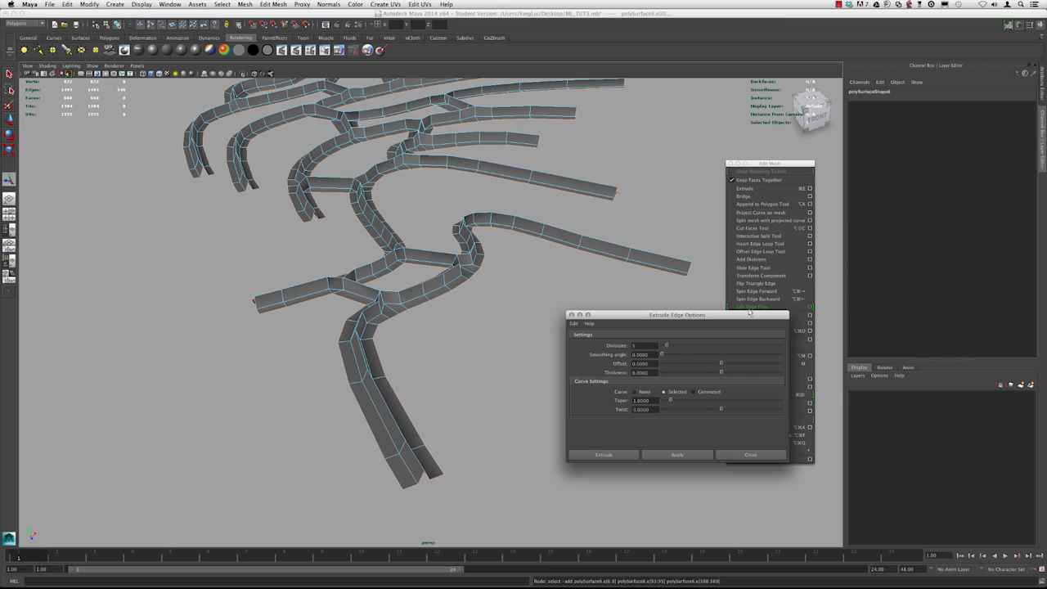
pyautogui.moveTo(671, 316); pyautogui.dragTo(700, 306)
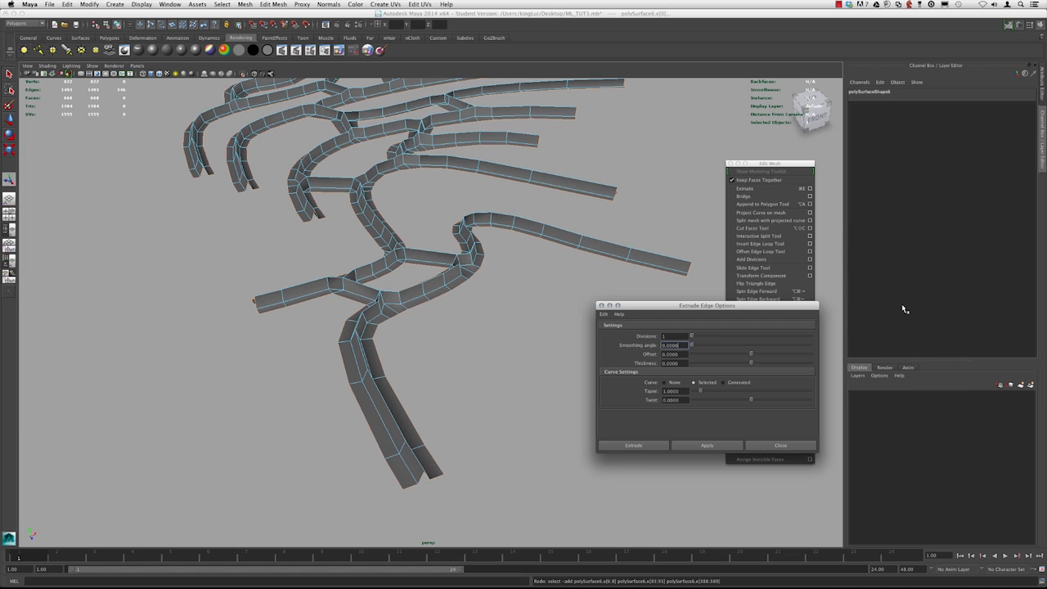
pyautogui.keyDown('alt'); pyautogui.moveTo(417, 270); pyautogui.dragTo(435, 293); pyautogui.keyUp('alt')
pyautogui.click(661, 446)
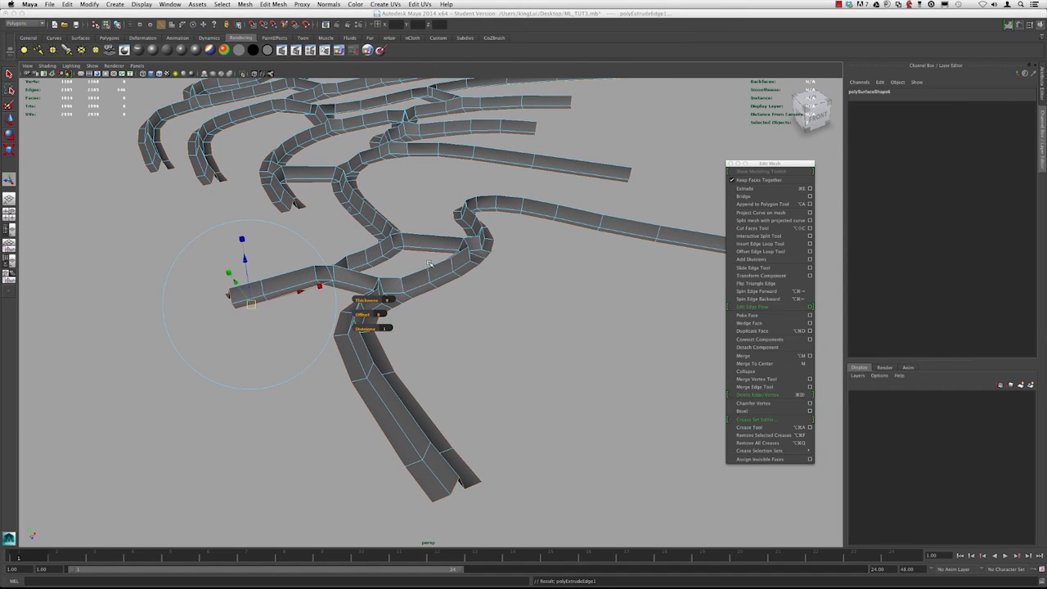
# Raise the extruded edges slightly with the manipulator, then undo the extrusion
pyautogui.keyDown('alt'); pyautogui.moveTo(373, 277); pyautogui.dragTo(473, 286, button='middle'); pyautogui.keyUp('alt')
pyautogui.keyDown('alt'); pyautogui.moveTo(474, 287); pyautogui.dragTo(513, 301); pyautogui.keyUp('alt')
pyautogui.keyDown('alt'); pyautogui.moveTo(489, 278); pyautogui.dragTo(431, 291, button='middle'); pyautogui.keyUp('alt')
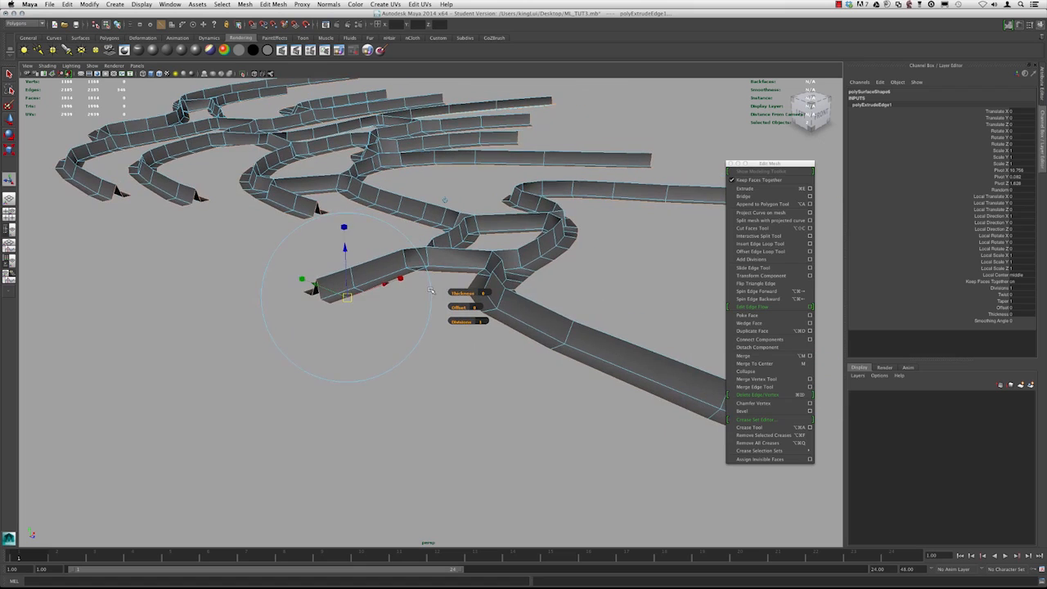
pyautogui.keyDown('alt'); pyautogui.moveTo(330, 248); pyautogui.dragTo(348, 249); pyautogui.keyUp('alt')
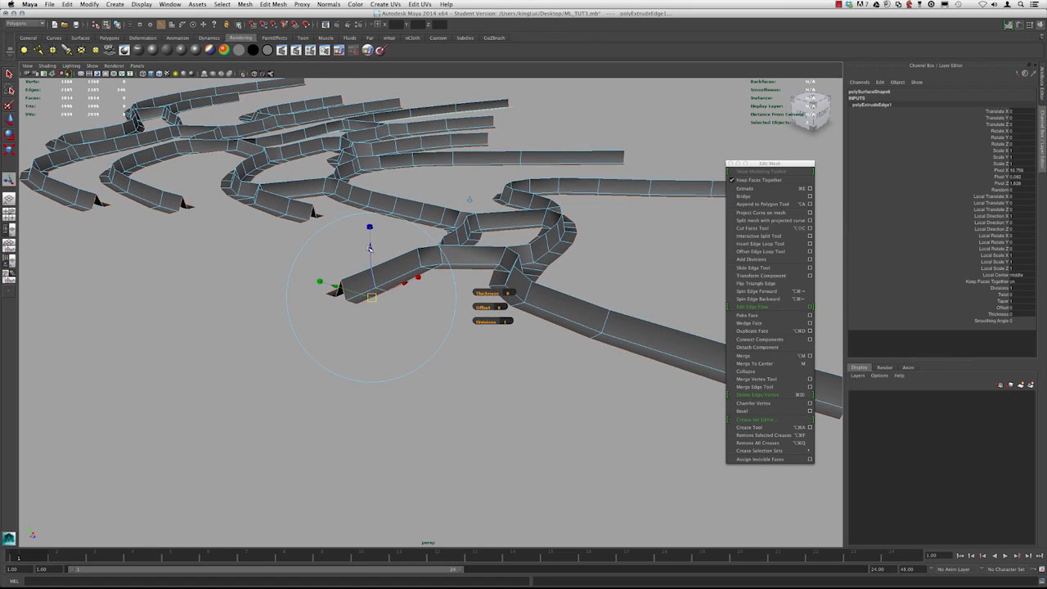
pyautogui.keyDown('alt'); pyautogui.moveTo(369, 255); pyautogui.dragTo(347, 267); pyautogui.keyUp('alt')
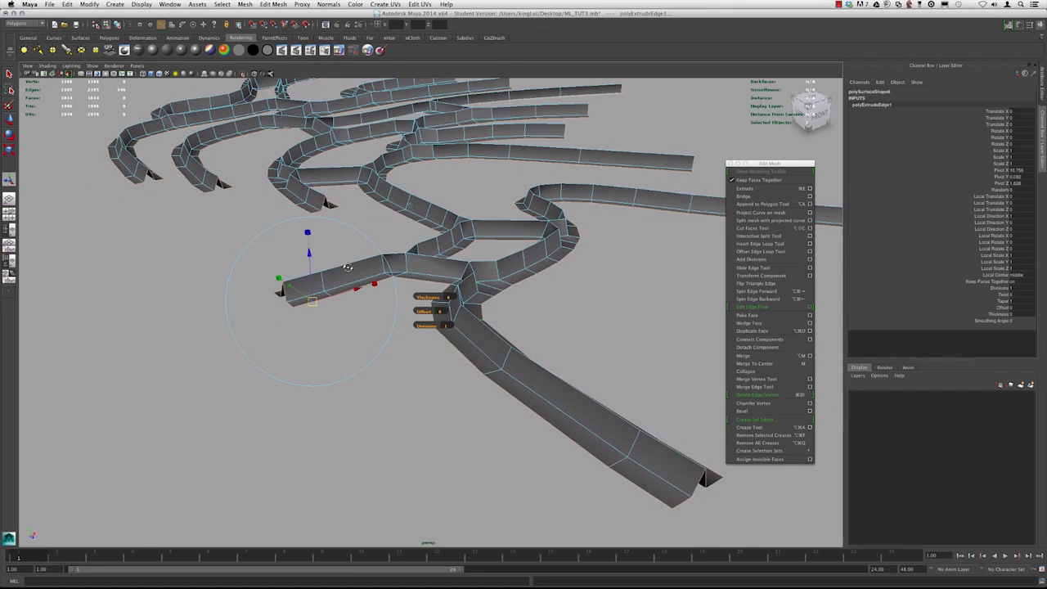
pyautogui.keyDown('alt'); pyautogui.moveTo(393, 221); pyautogui.dragTo(514, 308); pyautogui.keyUp('alt')
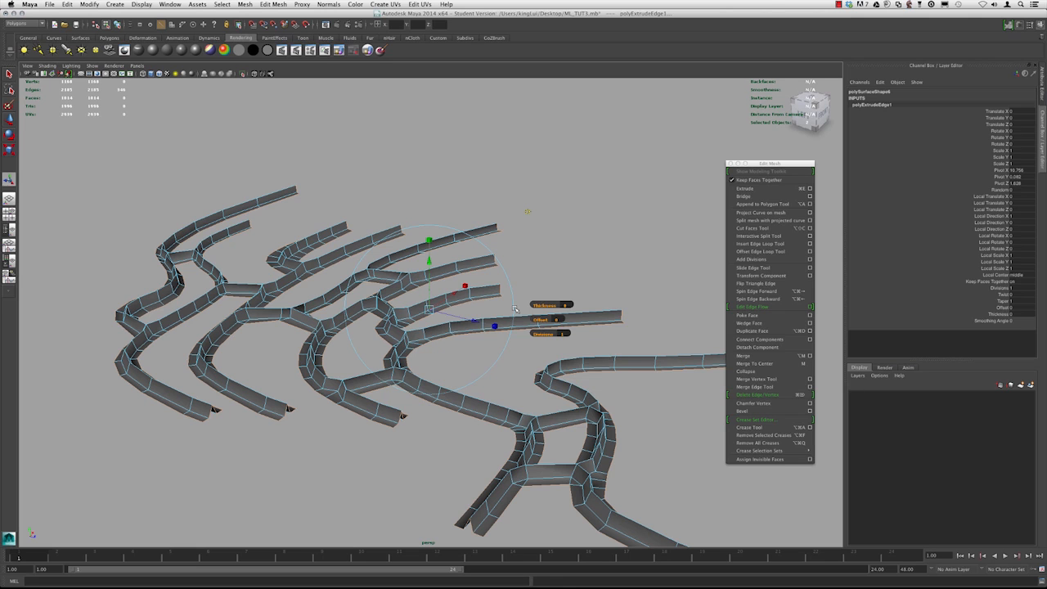
pyautogui.moveTo(515, 308)
pyautogui.keyDown('alt'); pyautogui.mouseDown()
pyautogui.moveTo(520, 301)
pyautogui.moveTo(514, 309)
pyautogui.mouseUp(); pyautogui.keyUp('alt')
pyautogui.hotkey('ctrl', 'z')
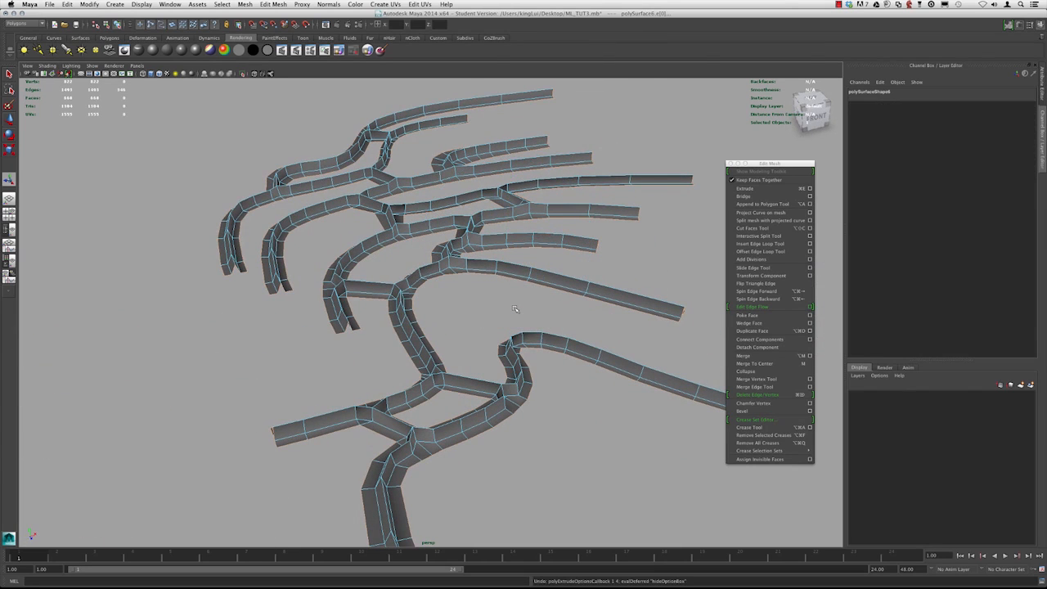
pyautogui.hotkey('ctrl', 'z')
pyautogui.hotkey('ctrl', 'z')
pyautogui.hotkey('ctrl', 'z')
# Extrude the selected edges again with the current settings and open the Move tool settings
pyautogui.click(771, 189)
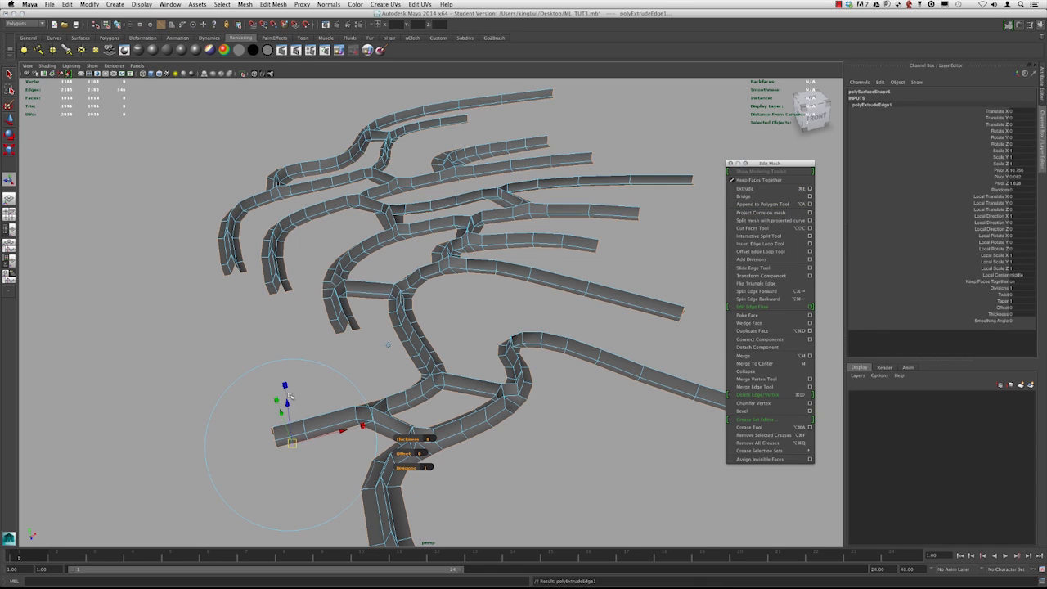
pyautogui.keyDown('alt'); pyautogui.moveTo(321, 395); pyautogui.dragTo(265, 393, button='right'); pyautogui.keyUp('alt')
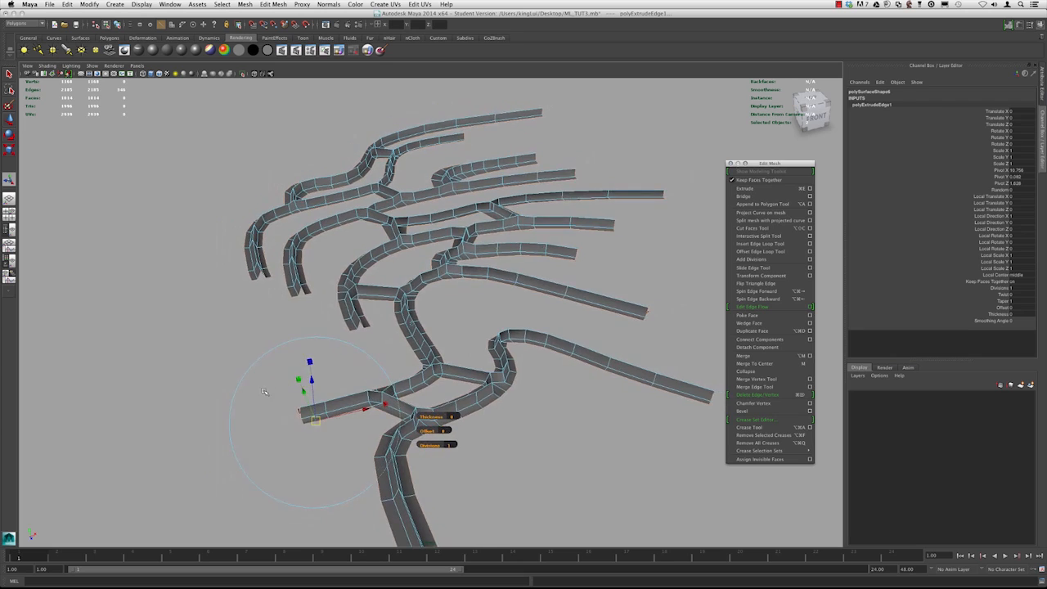
pyautogui.keyDown('alt'); pyautogui.moveTo(265, 392); pyautogui.dragTo(284, 347, button='middle'); pyautogui.keyUp('alt')
pyautogui.keyDown('alt'); pyautogui.moveTo(285, 347); pyautogui.dragTo(323, 325, button='right'); pyautogui.keyUp('alt')
pyautogui.keyDown('alt'); pyautogui.moveTo(313, 337); pyautogui.dragTo(264, 258); pyautogui.keyUp('alt')
pyautogui.press('super+z')
pyautogui.keyDown('alt'); pyautogui.moveTo(312, 304); pyautogui.dragTo(347, 355); pyautogui.keyUp('alt')
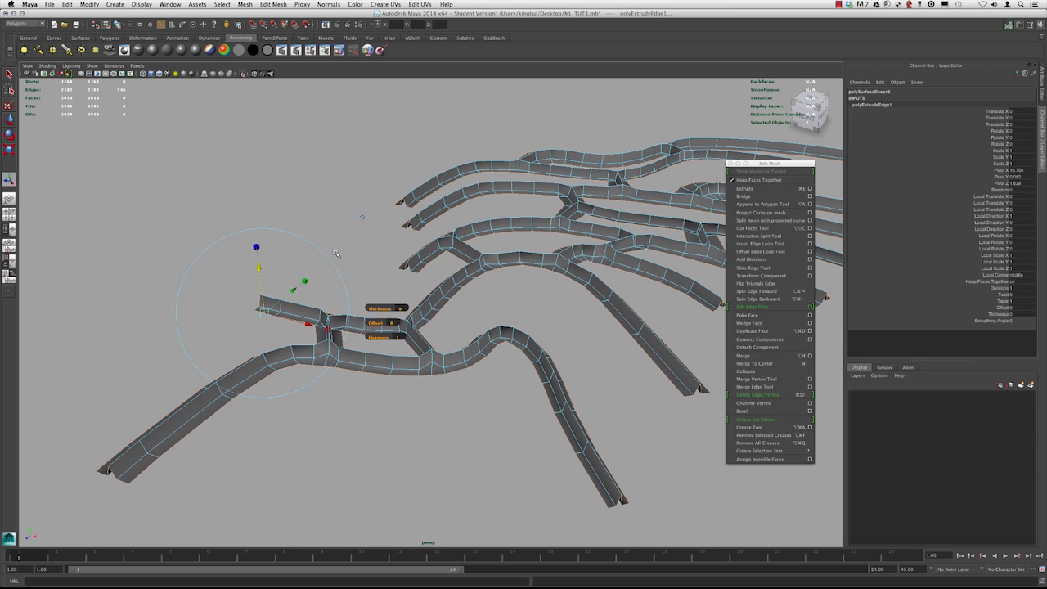
pyautogui.keyDown('alt'); pyautogui.moveTo(345, 249); pyautogui.dragTo(396, 296); pyautogui.keyUp('alt')
pyautogui.hotkey('ctrl', 'shift', 't')
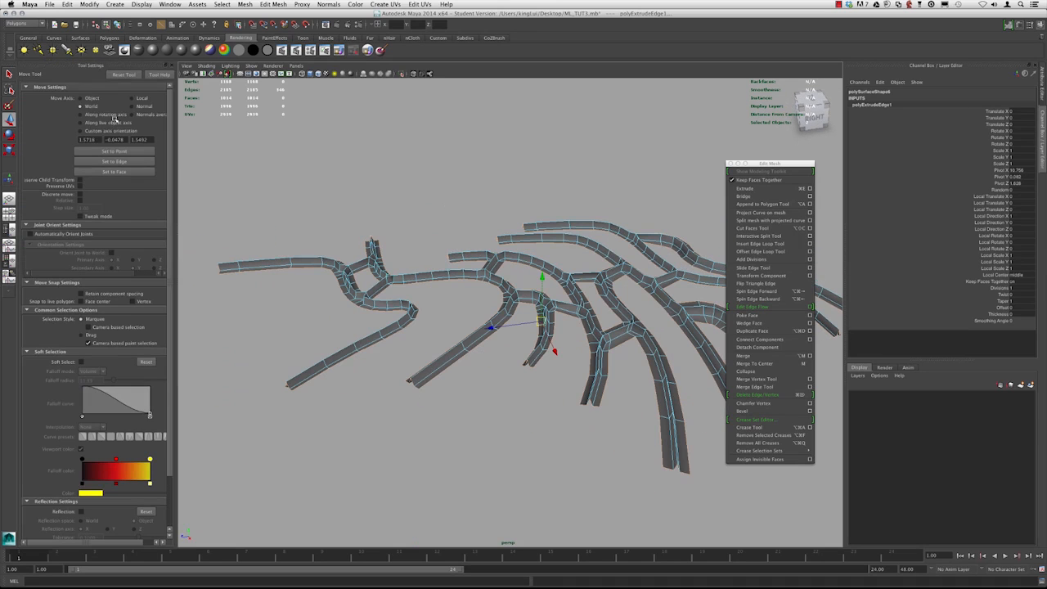
# Close the Tool Settings panel and select the inner edges around the looped strip opening
pyautogui.doubleClick(10, 120)
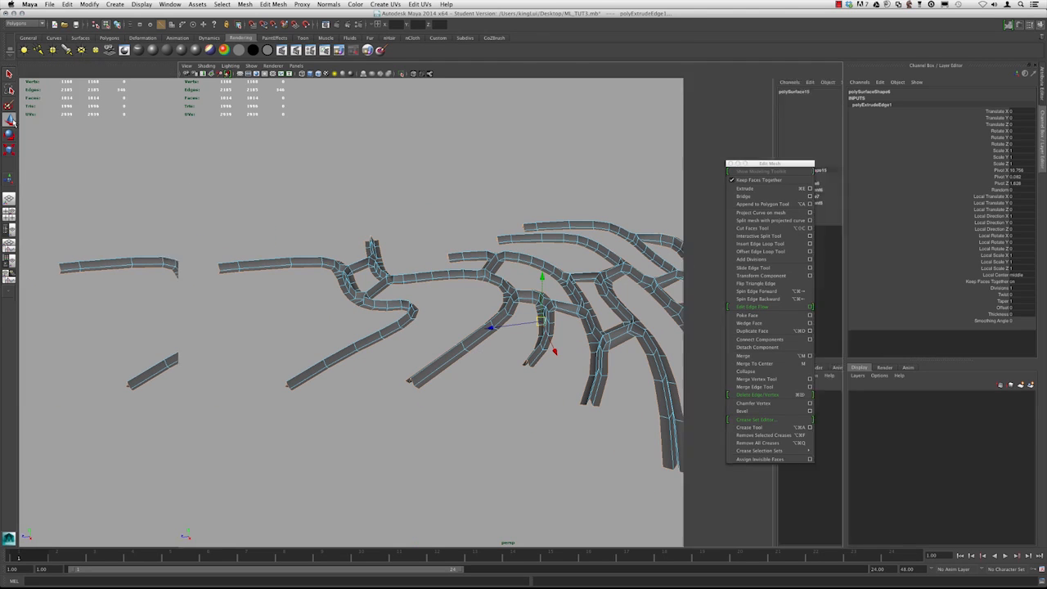
pyautogui.doubleClick(10, 120)
pyautogui.doubleClick(10, 120)
pyautogui.keyDown('alt'); pyautogui.moveTo(182, 132); pyautogui.dragTo(465, 267); pyautogui.keyUp('alt')
pyautogui.keyDown('alt'); pyautogui.moveTo(371, 254); pyautogui.dragTo(466, 257); pyautogui.keyUp('alt')
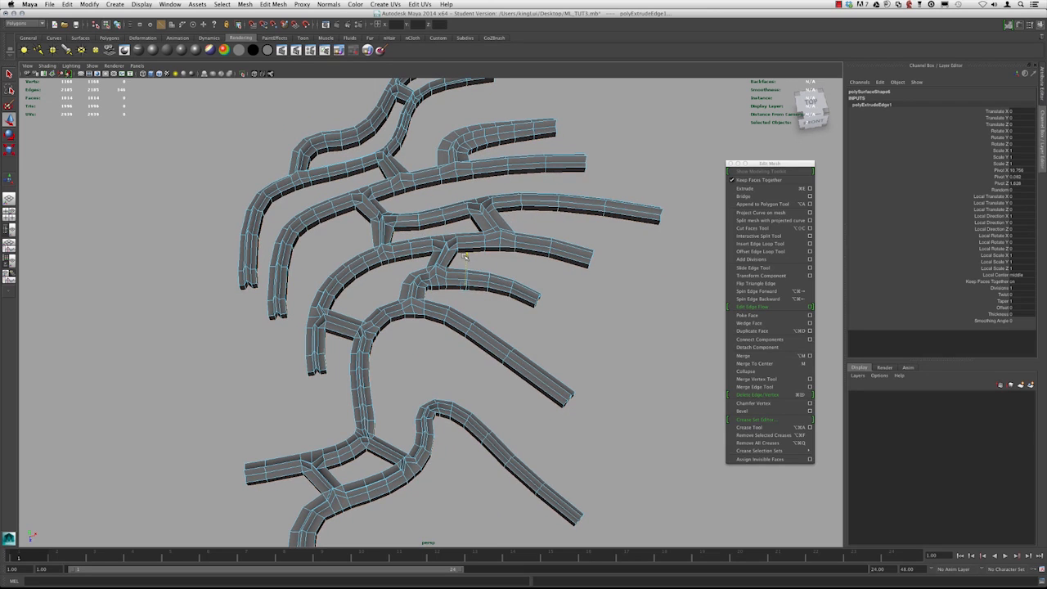
pyautogui.keyDown('alt'); pyautogui.moveTo(465, 257); pyautogui.dragTo(477, 296); pyautogui.keyUp('alt')
pyautogui.keyDown('alt'); pyautogui.moveTo(322, 238); pyautogui.dragTo(422, 308, button='right'); pyautogui.keyUp('alt')
pyautogui.keyDown('alt'); pyautogui.moveTo(422, 309); pyautogui.dragTo(365, 272); pyautogui.keyUp('alt')
pyautogui.keyDown('alt'); pyautogui.moveTo(365, 273); pyautogui.dragTo(355, 307, button='middle'); pyautogui.keyUp('alt')
pyautogui.keyDown('alt'); pyautogui.moveTo(355, 307); pyautogui.dragTo(419, 338, button='right'); pyautogui.keyUp('alt')
pyautogui.moveTo(467, 251); pyautogui.dragTo(467, 230, button='right')
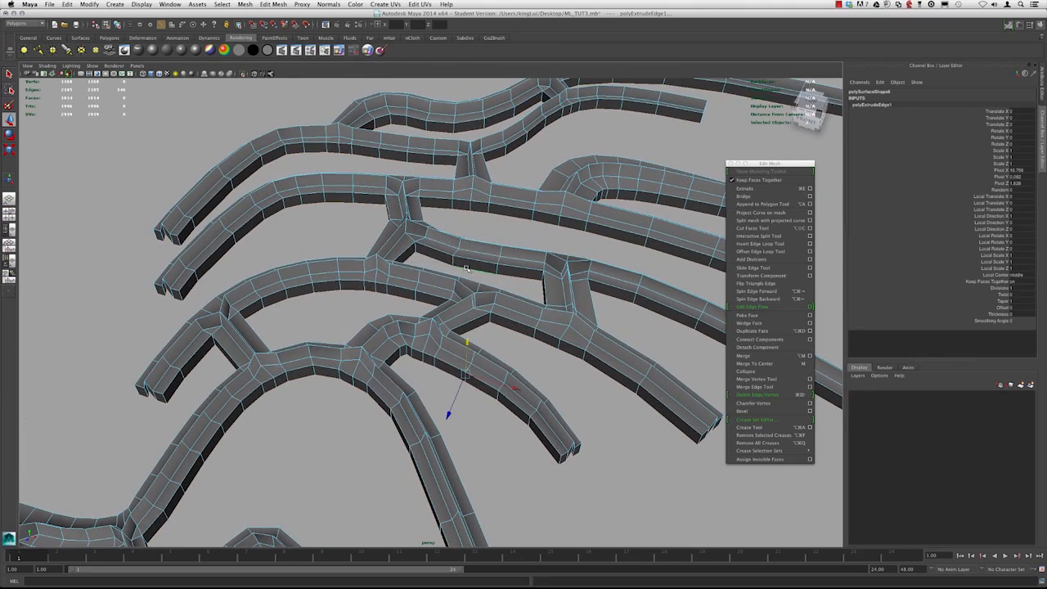
pyautogui.click(465, 269)
pyautogui.keyDown('alt'); pyautogui.moveTo(466, 269); pyautogui.dragTo(425, 280); pyautogui.keyUp('alt')
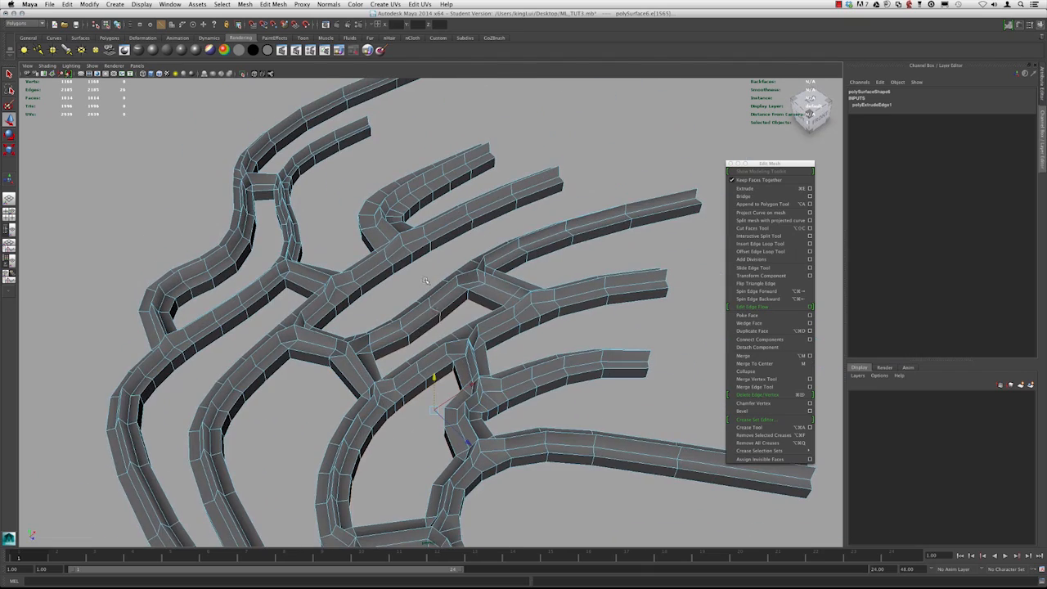
pyautogui.keyDown('alt'); pyautogui.moveTo(431, 329); pyautogui.dragTo(463, 284); pyautogui.keyUp('alt')
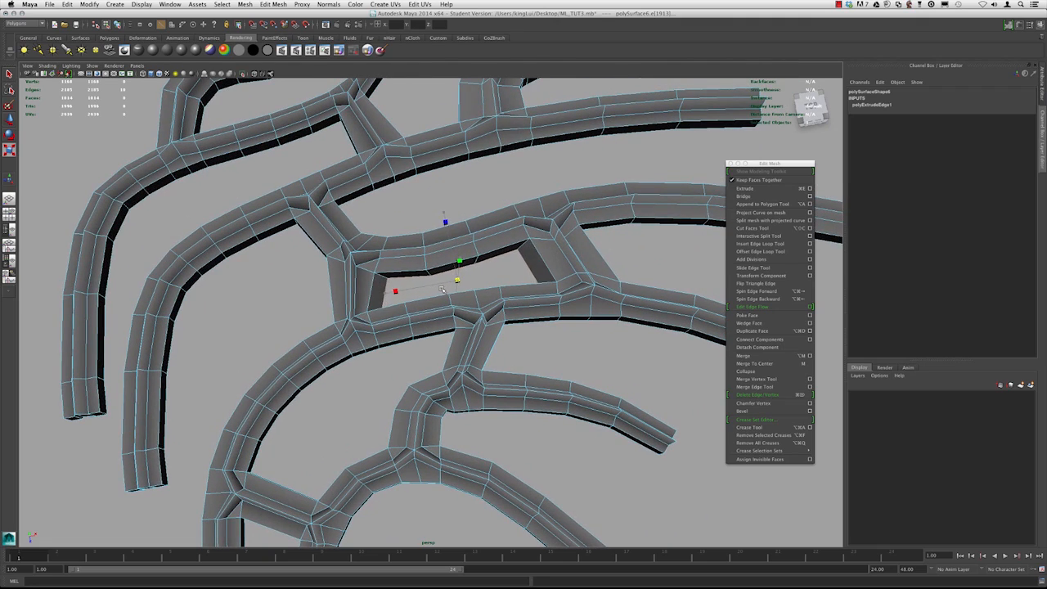
pyautogui.keyDown('alt'); pyautogui.moveTo(444, 289); pyautogui.dragTo(449, 252); pyautogui.keyUp('alt')
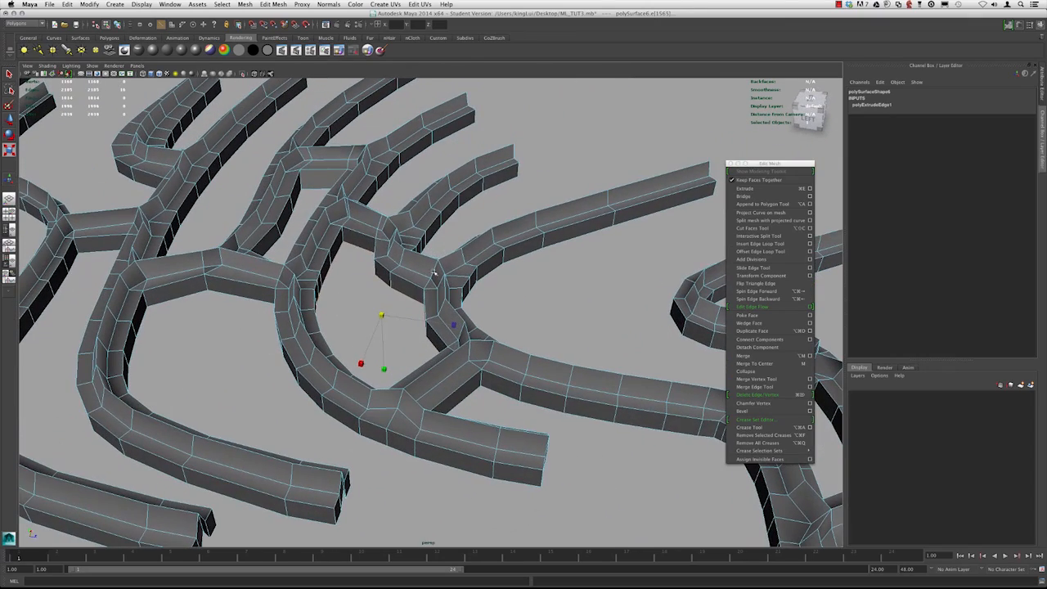
pyautogui.keyDown('alt'); pyautogui.moveTo(373, 314); pyautogui.dragTo(442, 274); pyautogui.keyUp('alt')
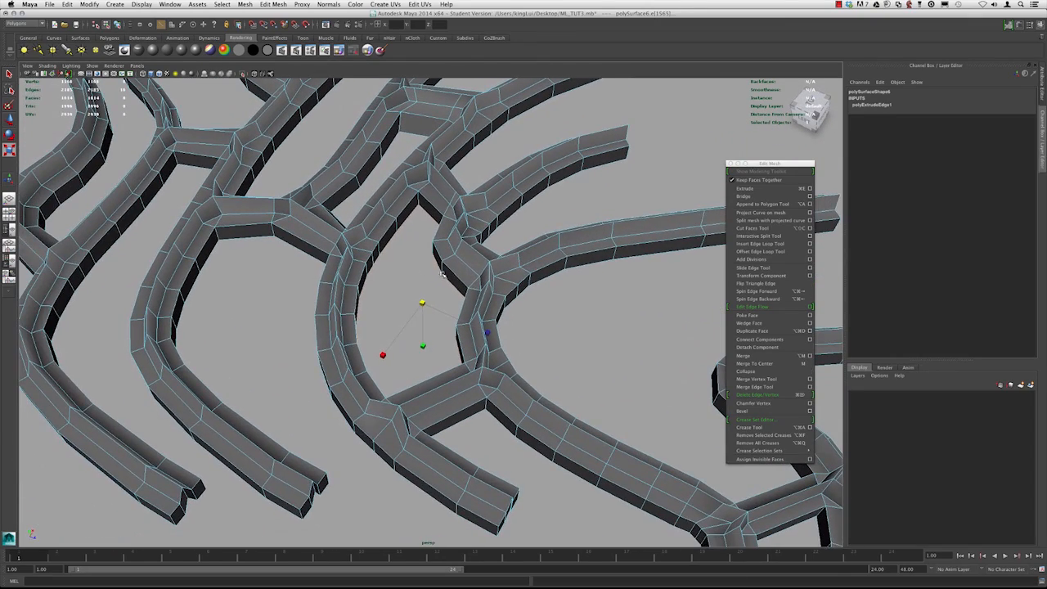
# Extrude the selected inner edges and pull them inward with the manipulator
pyautogui.click(759, 191)
pyautogui.keyDown('alt'); pyautogui.moveTo(378, 280); pyautogui.dragTo(419, 259); pyautogui.keyUp('alt')
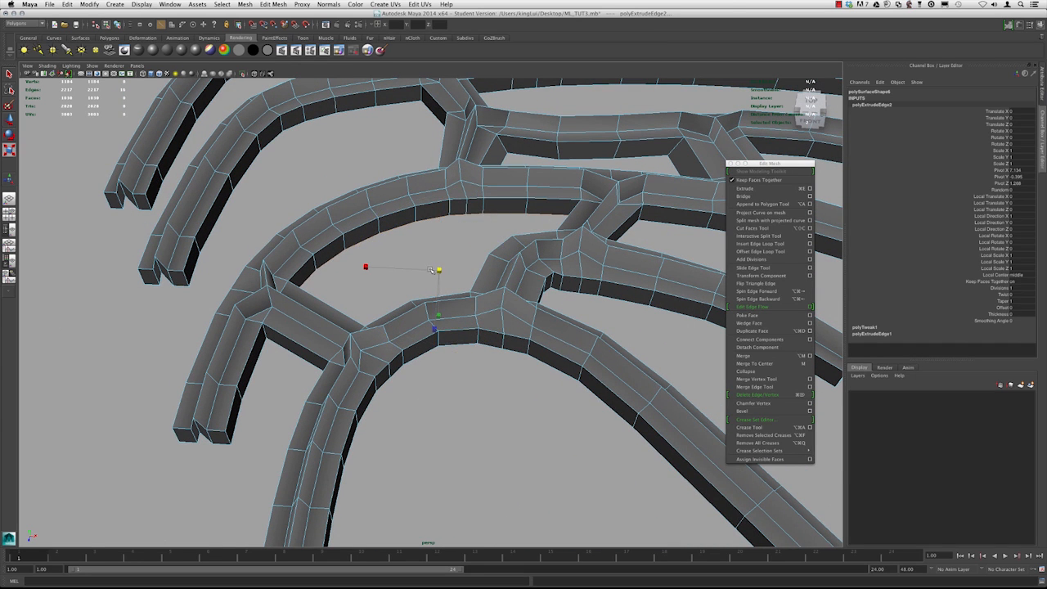
pyautogui.moveTo(438, 270); pyautogui.dragTo(369, 228)
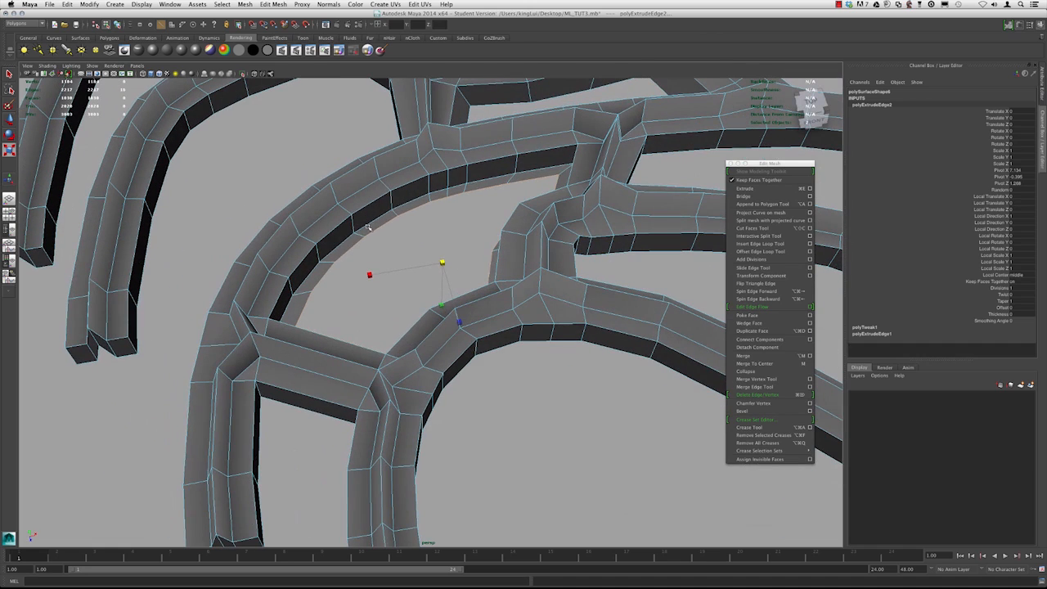
pyautogui.keyDown('alt'); pyautogui.moveTo(382, 299); pyautogui.dragTo(435, 245); pyautogui.keyUp('alt')
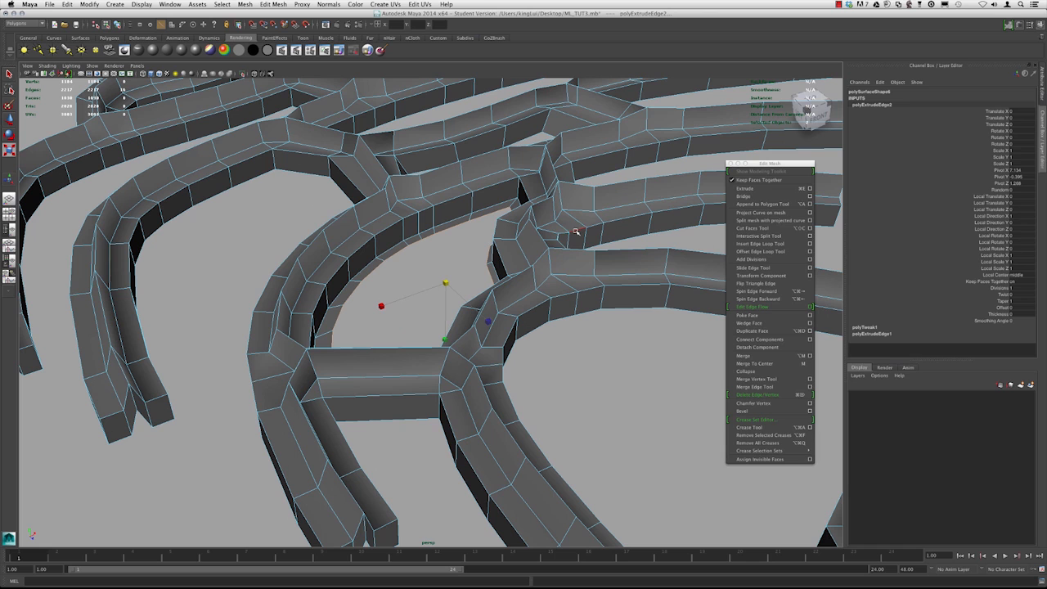
# Extrude the edges again, lowering them about 0.16 and shrinking them slightly with the manipulator
pyautogui.press('super+e')
pyautogui.keyDown('alt'); pyautogui.moveTo(419, 245); pyautogui.dragTo(448, 264); pyautogui.keyUp('alt')
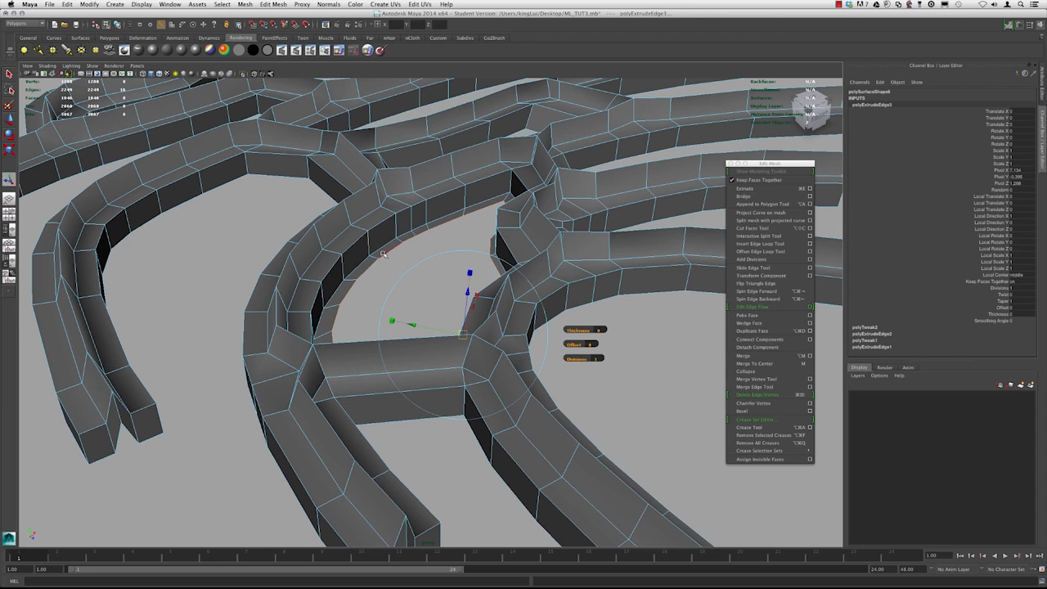
pyautogui.keyDown('alt'); pyautogui.moveTo(382, 254); pyautogui.dragTo(378, 264); pyautogui.keyUp('alt')
pyautogui.keyDown('alt'); pyautogui.moveTo(441, 323); pyautogui.dragTo(447, 316); pyautogui.keyUp('alt')
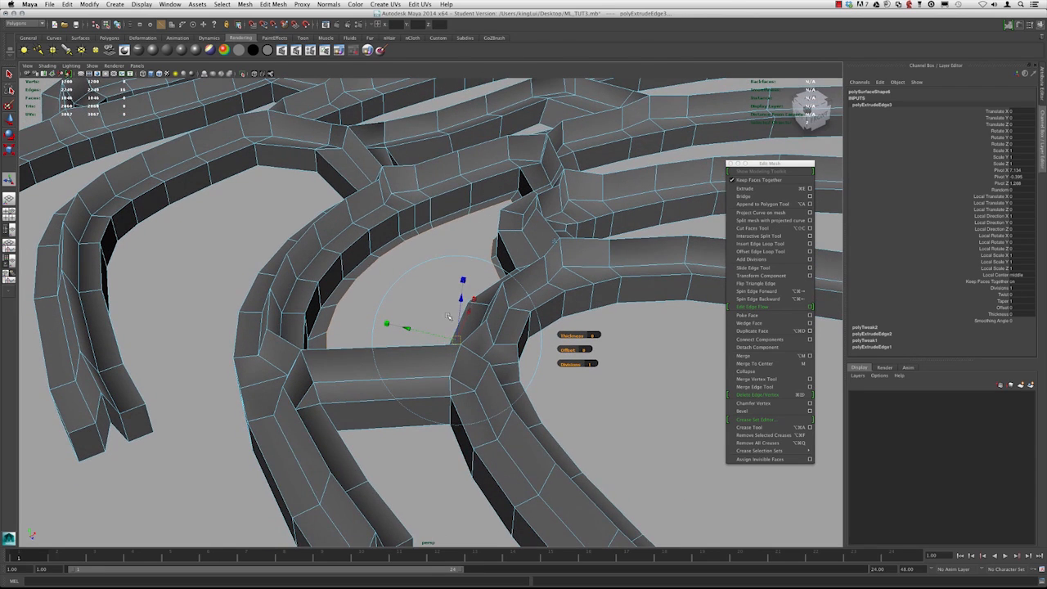
pyautogui.click(553, 240)
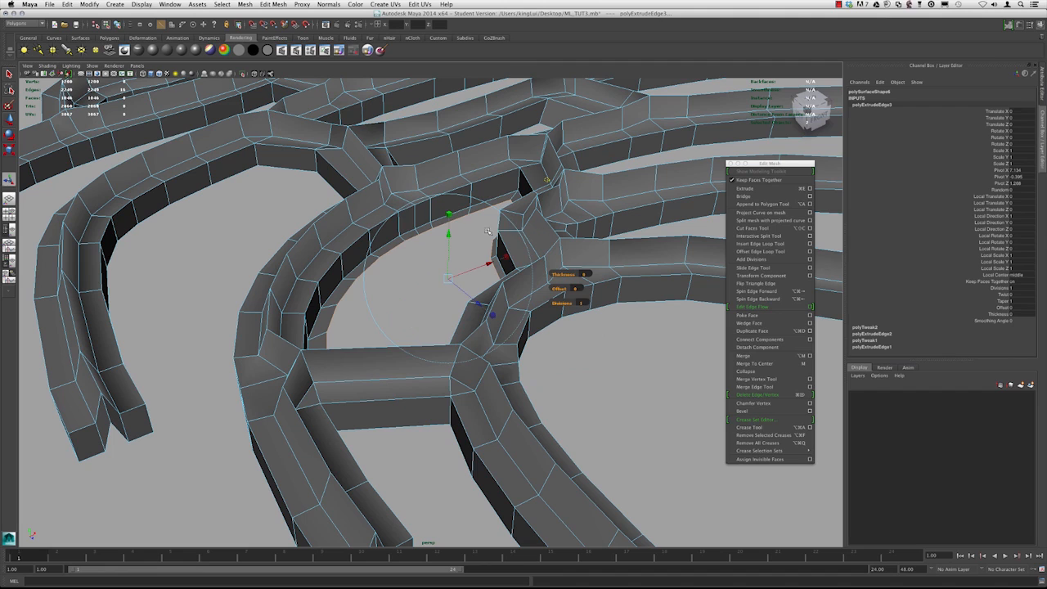
pyautogui.moveTo(447, 234); pyautogui.dragTo(449, 240)
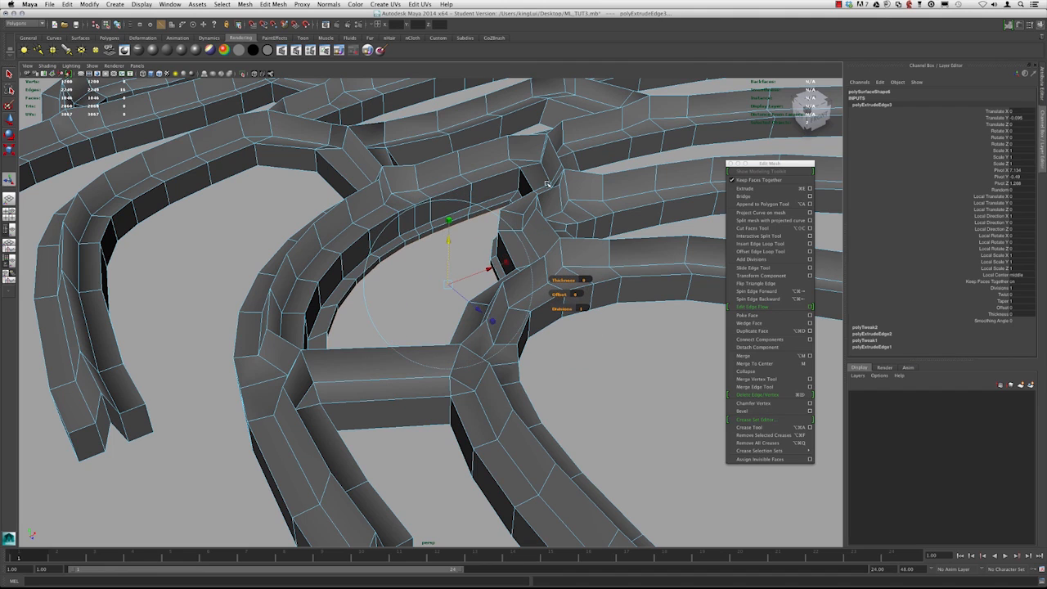
pyautogui.moveTo(448, 241); pyautogui.dragTo(449, 244)
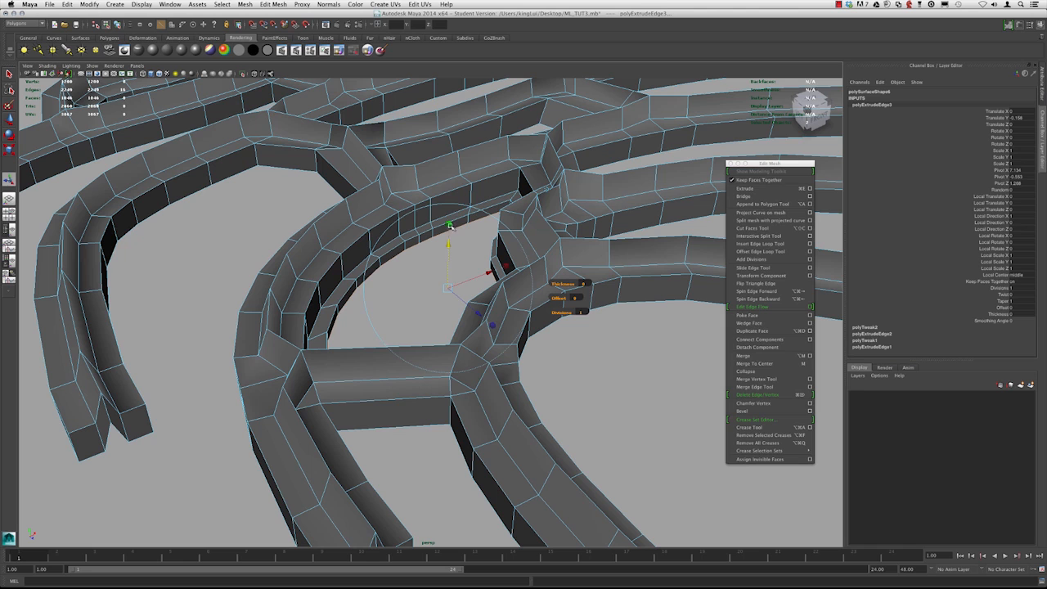
pyautogui.moveTo(448, 287); pyautogui.dragTo(446, 288)
pyautogui.keyDown('alt'); pyautogui.moveTo(451, 224); pyautogui.dragTo(439, 255); pyautogui.keyUp('alt')
# Extrude the edges once more, lowering them about 0.2 and scaling them to about 0.77
pyautogui.press('super+e')
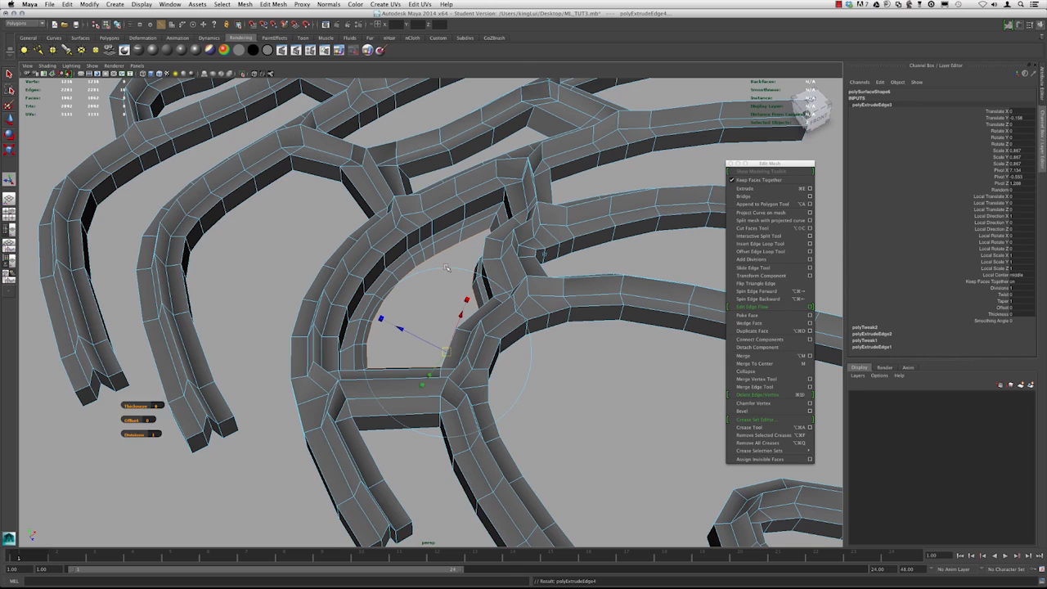
pyautogui.keyDown('alt'); pyautogui.moveTo(444, 262); pyautogui.dragTo(467, 308, button='right'); pyautogui.keyUp('alt')
pyautogui.keyDown('alt'); pyautogui.moveTo(468, 308); pyautogui.dragTo(465, 288); pyautogui.keyUp('alt')
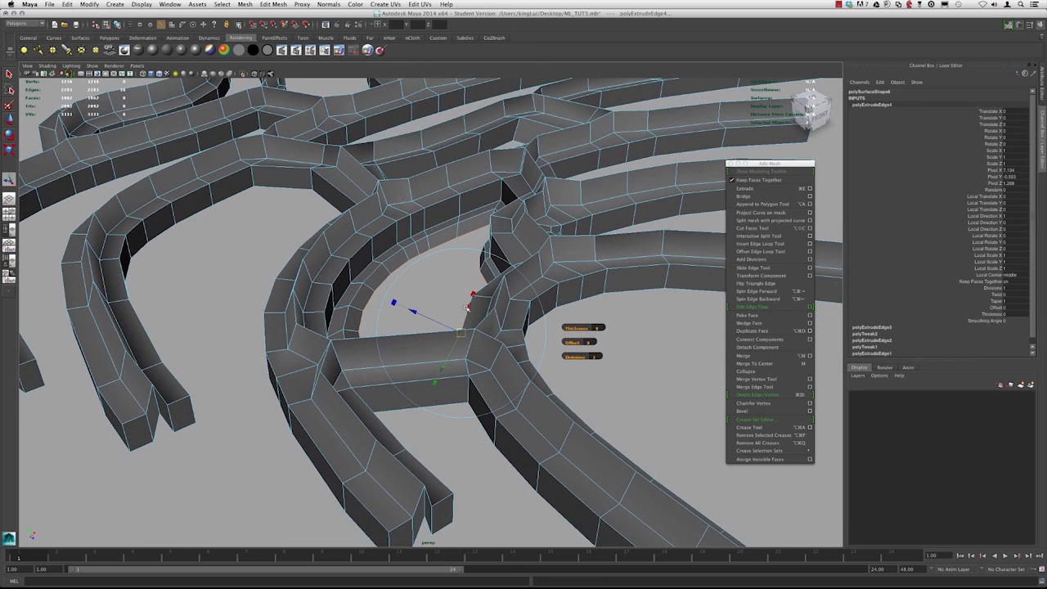
pyautogui.click(557, 234)
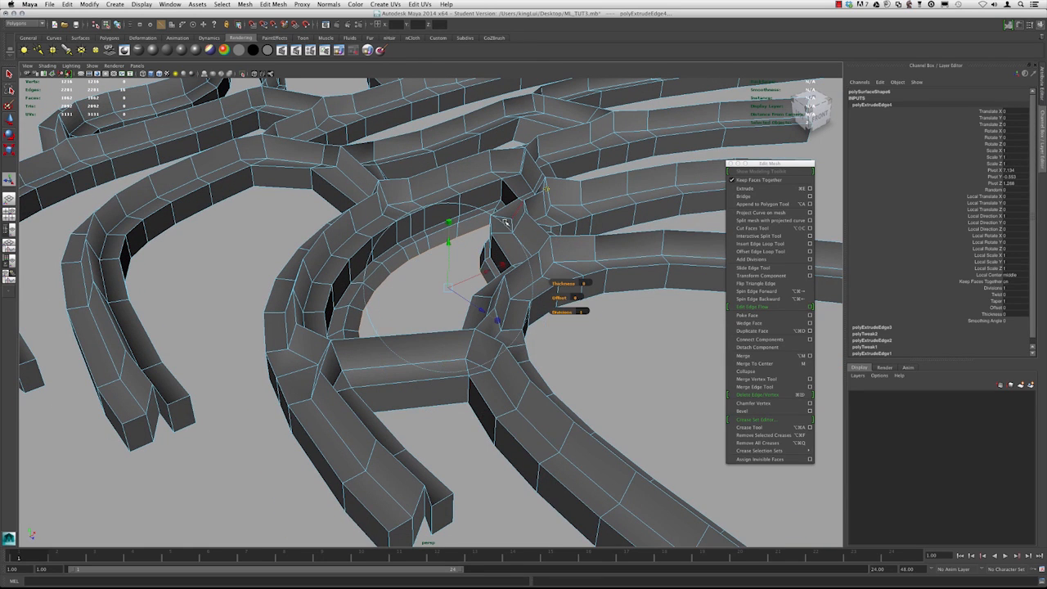
pyautogui.moveTo(445, 242); pyautogui.dragTo(448, 249)
pyautogui.click(449, 231)
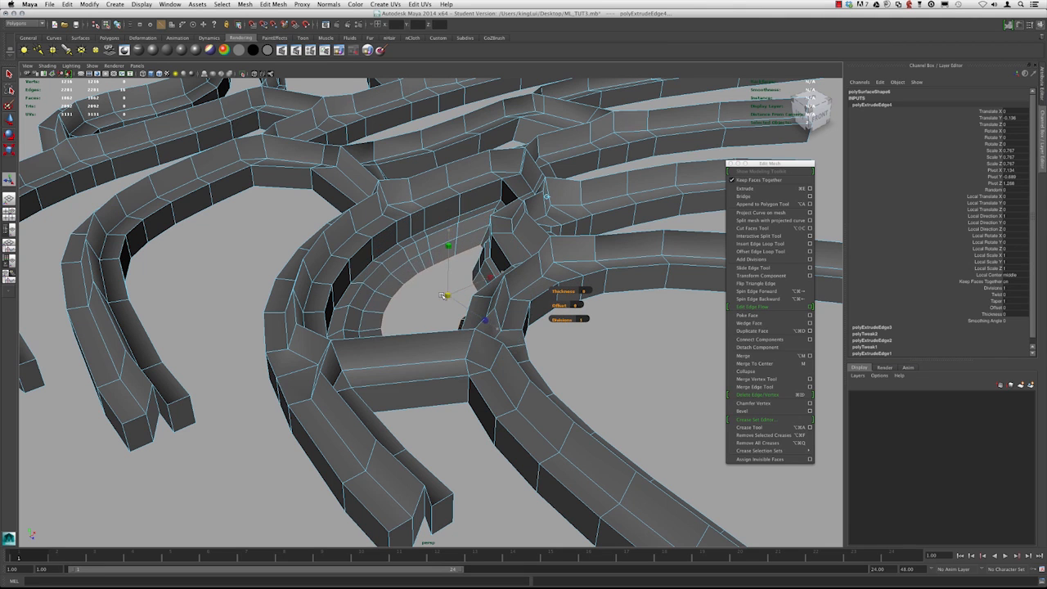
# Toggle smooth preview to check the extruded pleat and switch the mesh to edge selection mode
pyautogui.scroll(-6, 442, 295)
pyautogui.keyDown('alt'); pyautogui.moveTo(443, 296); pyautogui.dragTo(422, 370); pyautogui.keyUp('alt')
pyautogui.press('3')
pyautogui.press('w')
pyautogui.keyDown('alt'); pyautogui.moveTo(409, 288); pyautogui.dragTo(455, 230); pyautogui.keyUp('alt')
pyautogui.scroll(4, 433, 244)
pyautogui.press('1')
pyautogui.click(107, 25)
pyautogui.keyDown('alt'); pyautogui.moveTo(458, 282); pyautogui.dragTo(425, 238); pyautogui.keyUp('alt')
pyautogui.scroll(3, 439, 286)
pyautogui.click(440, 296)
pyautogui.scroll(4, 453, 273)
pyautogui.click(453, 273)
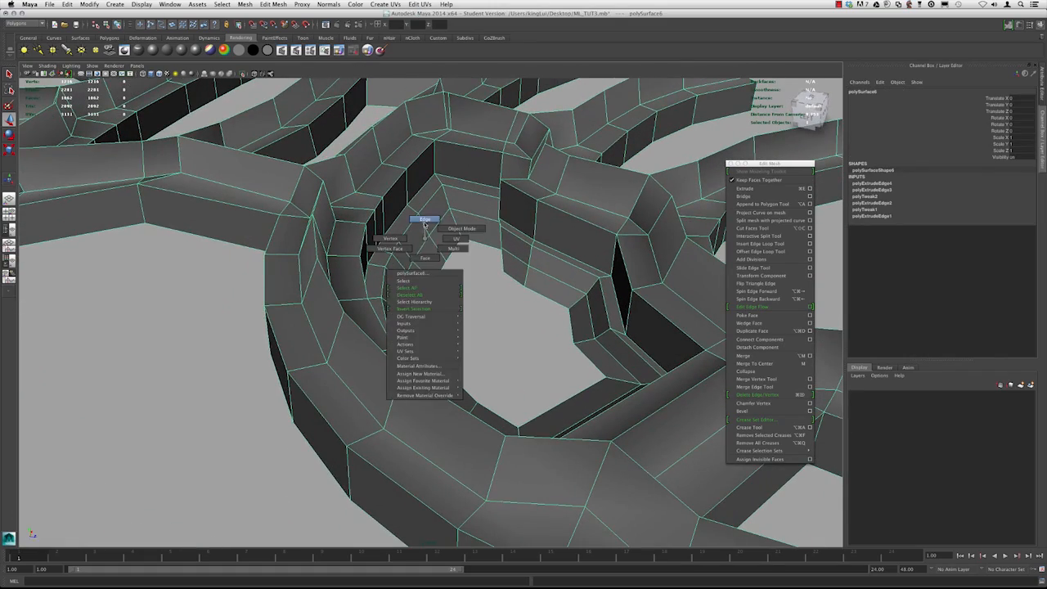
pyautogui.moveTo(424, 226); pyautogui.dragTo(425, 222, button='right')
# Inspect the new pleat in smooth and normal preview from several angles
pyautogui.keyDown('alt'); pyautogui.moveTo(427, 242); pyautogui.dragTo(458, 291); pyautogui.keyUp('alt')
pyautogui.press('3')
pyautogui.click(458, 292)
pyautogui.keyDown('alt'); pyautogui.moveTo(458, 292); pyautogui.dragTo(368, 274, button='right'); pyautogui.keyUp('alt')
pyautogui.keyDown('alt'); pyautogui.moveTo(368, 274); pyautogui.dragTo(455, 281); pyautogui.keyUp('alt')
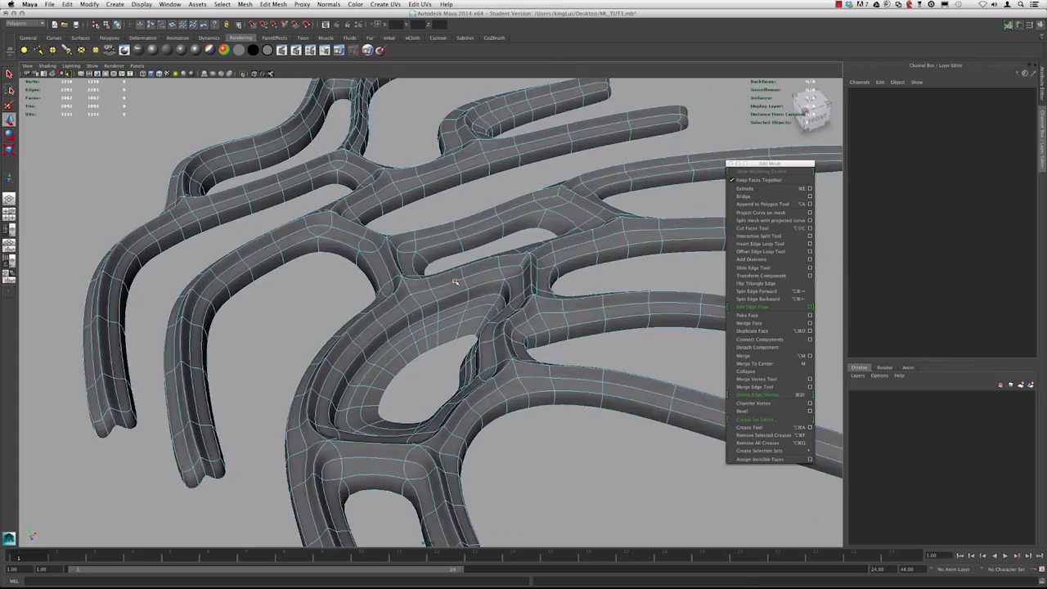
pyautogui.press('1')
pyautogui.keyDown('alt'); pyautogui.moveTo(454, 281); pyautogui.dragTo(464, 364, button='right'); pyautogui.keyUp('alt')
pyautogui.moveTo(443, 326)
pyautogui.keyDown('alt'); pyautogui.mouseDown()
pyautogui.moveTo(472, 311)
pyautogui.moveTo(459, 316)
pyautogui.mouseUp(); pyautogui.keyUp('alt')
pyautogui.press('3')
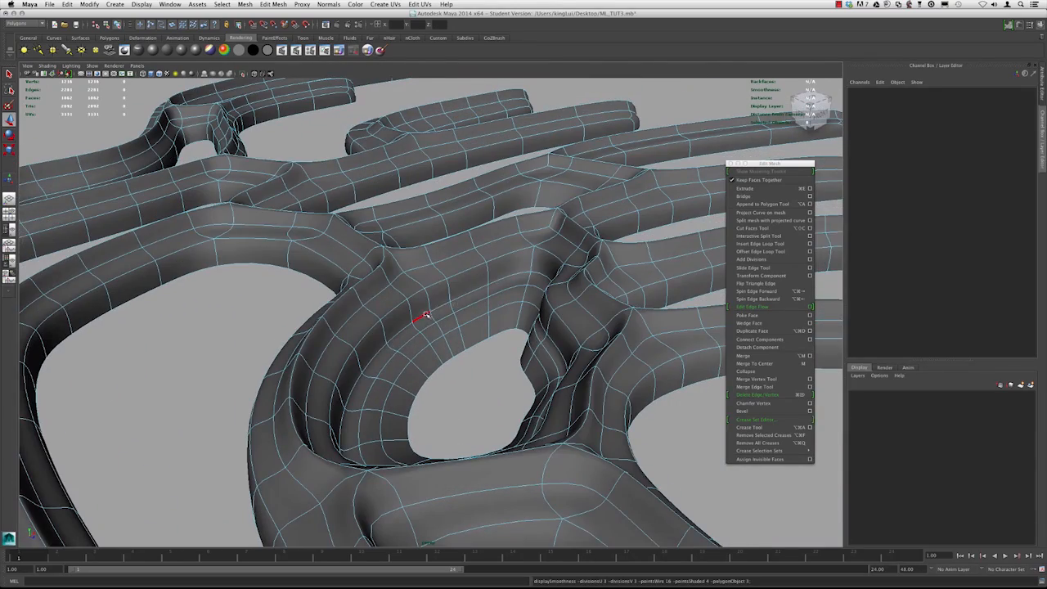
pyautogui.keyDown('alt'); pyautogui.moveTo(491, 353); pyautogui.dragTo(448, 346); pyautogui.keyUp('alt')
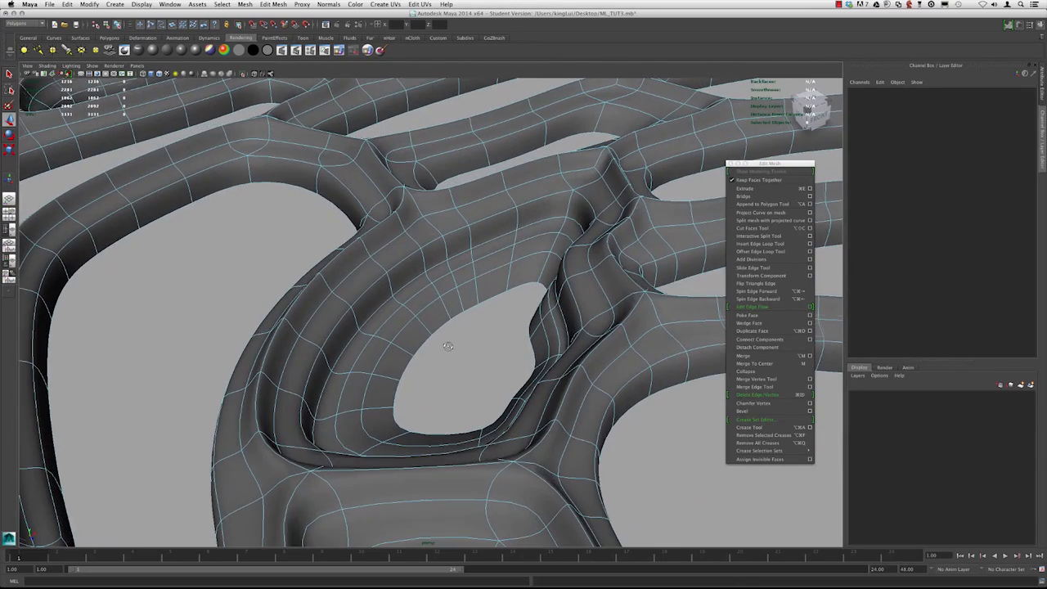
pyautogui.press('1')
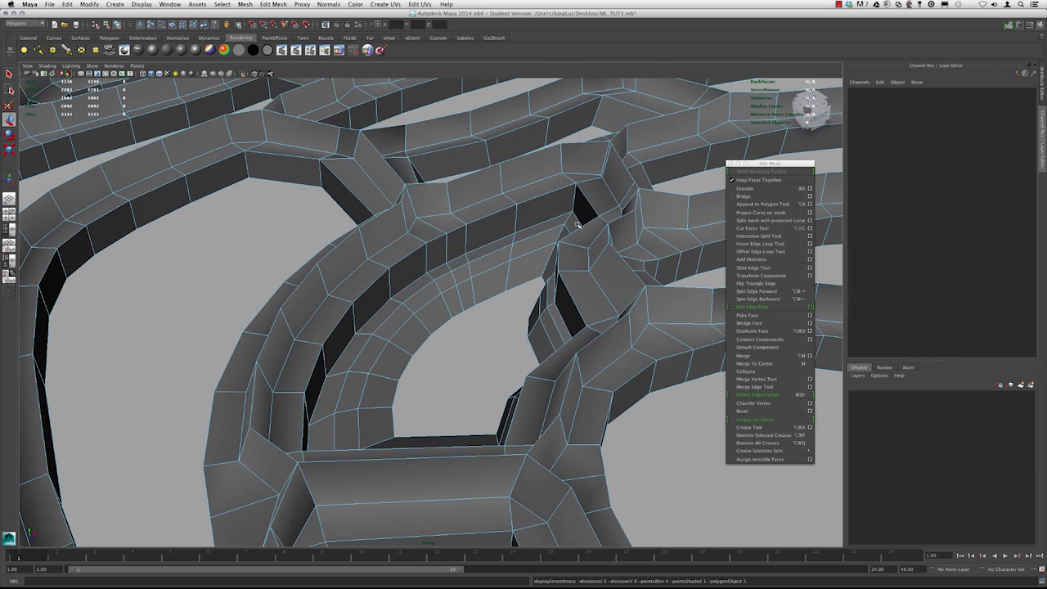
# Insert an edge loop along the pleat's inner wall with the Insert Edge Loop Tool
pyautogui.click(756, 246)
pyautogui.keyDown('alt'); pyautogui.moveTo(434, 210); pyautogui.dragTo(491, 257, button='right'); pyautogui.keyUp('alt')
pyautogui.press('3')
pyautogui.keyDown('alt'); pyautogui.moveTo(477, 254); pyautogui.dragTo(489, 244); pyautogui.keyUp('alt')
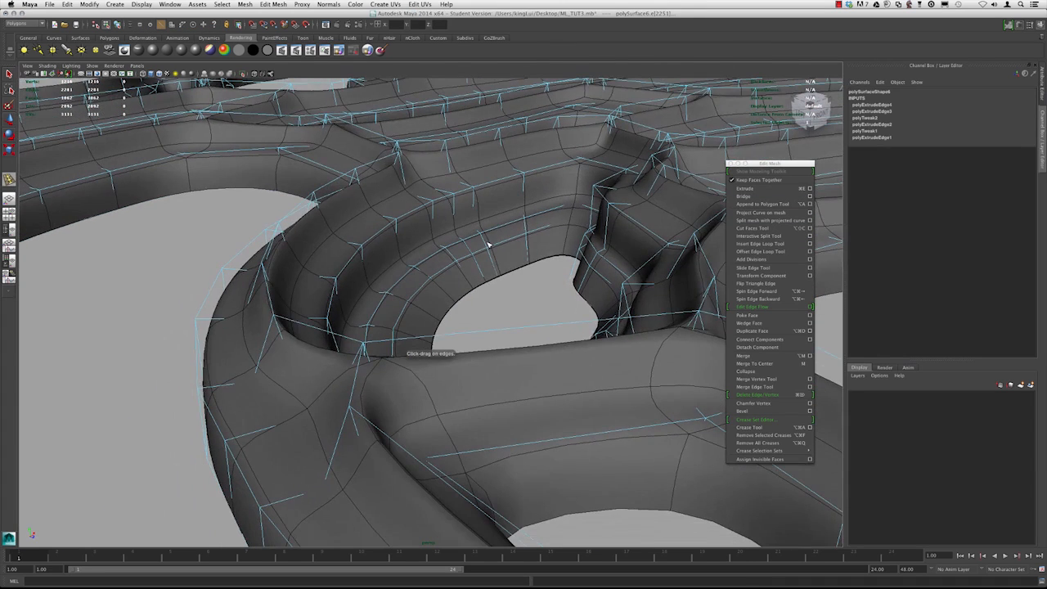
pyautogui.press('1')
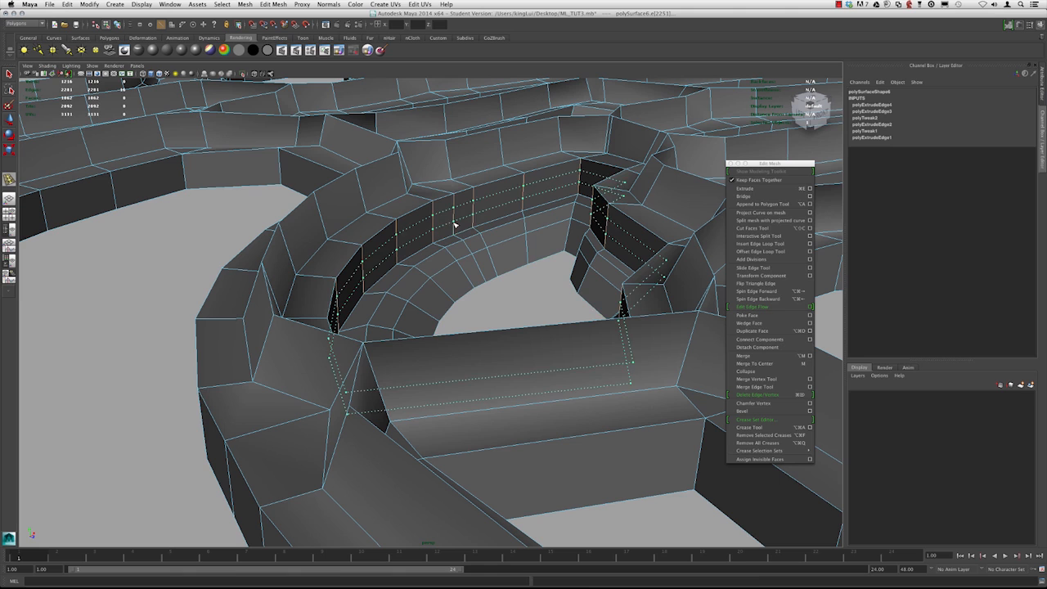
pyautogui.click(460, 218)
pyautogui.hotkey('ctrl', 'shift', 't')
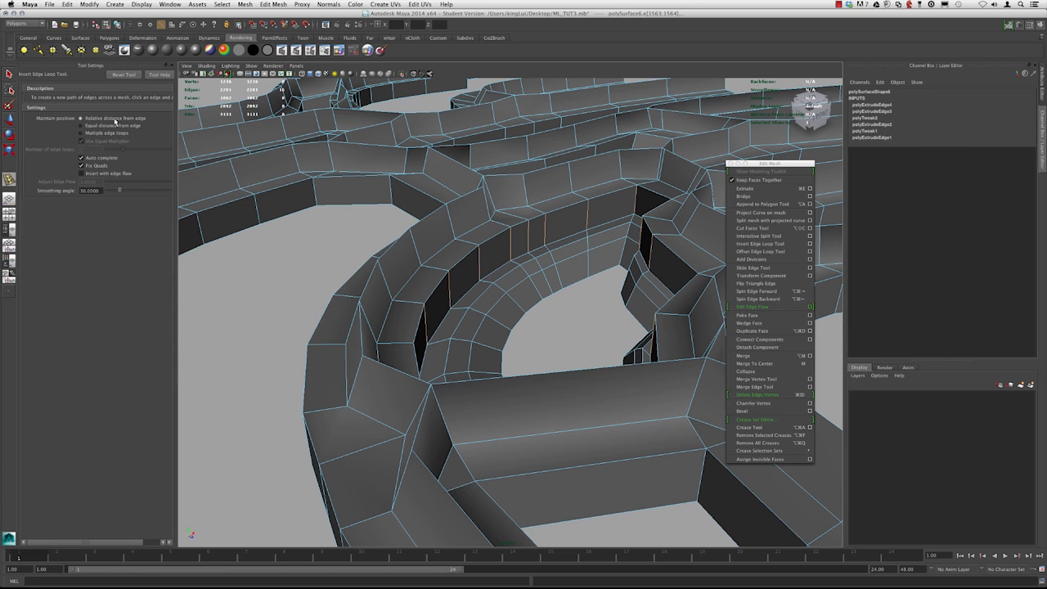
pyautogui.hotkey('ctrl', 'shift', 't')
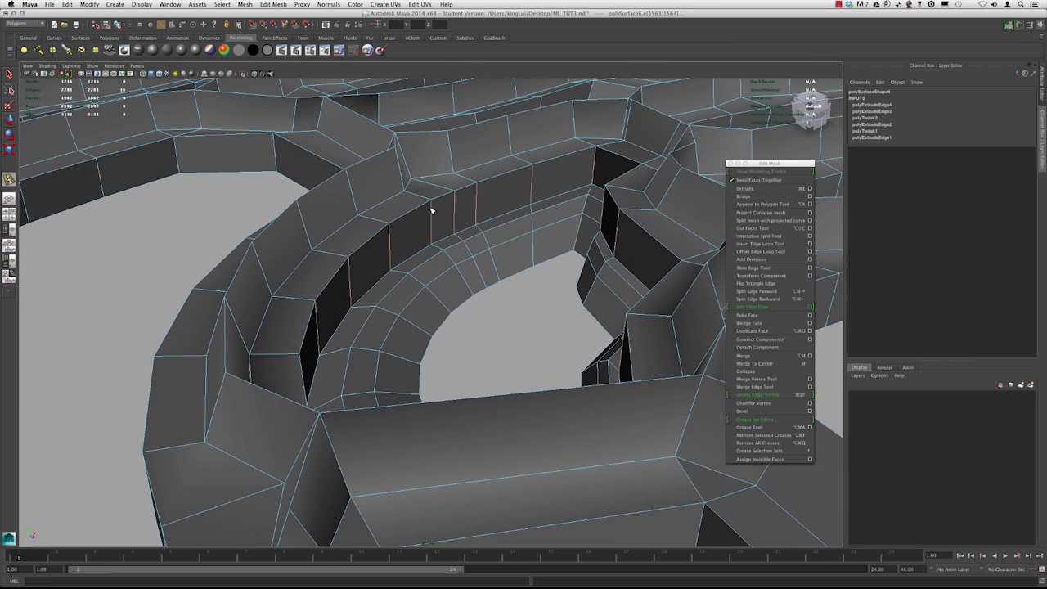
pyautogui.moveTo(433, 205); pyautogui.dragTo(436, 237)
pyautogui.press('w')
pyautogui.press('3')
pyautogui.press('1')
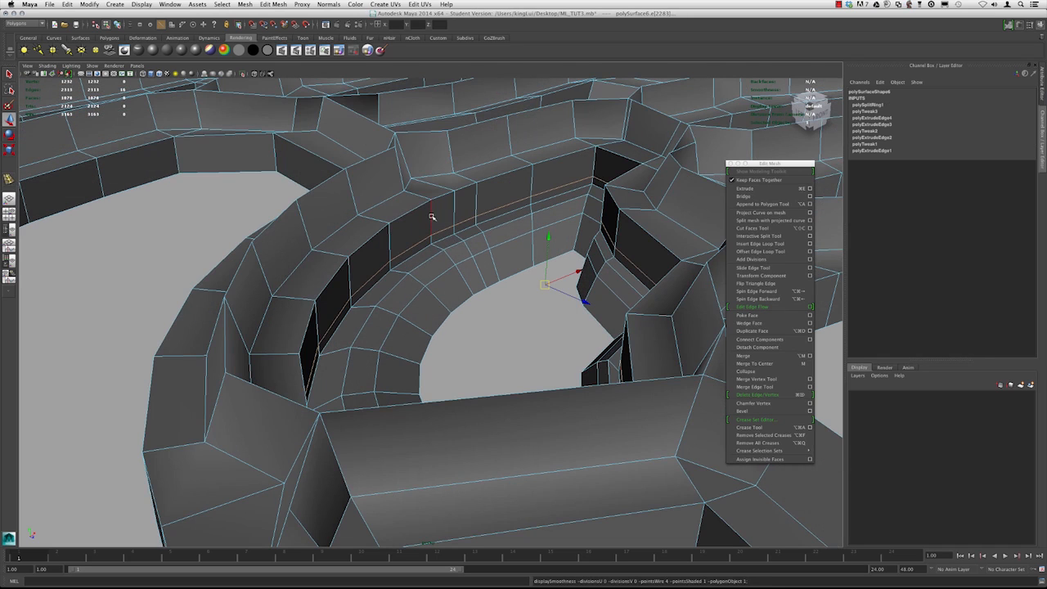
# Insert two more edge loops along the pleat wall, checking each in smooth preview
pyautogui.press('y')
pyautogui.moveTo(433, 216); pyautogui.dragTo(423, 242)
pyautogui.press('3')
pyautogui.press('w')
pyautogui.press('1')
pyautogui.press('g')
pyautogui.press('3')
pyautogui.press('w')
pyautogui.moveTo(423, 243)
pyautogui.keyDown('alt'); pyautogui.mouseDown()
pyautogui.moveTo(419, 266)
pyautogui.moveTo(435, 245)
pyautogui.moveTo(426, 226)
pyautogui.mouseUp(); pyautogui.keyUp('alt')
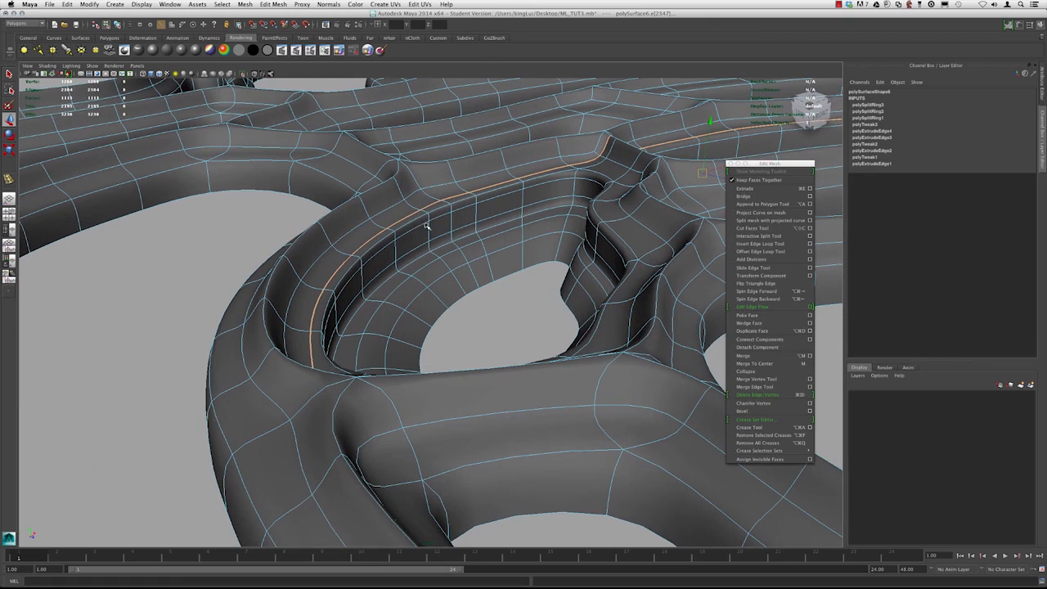
# Delete the selected edge loop with Delete Edge/Vertex
pyautogui.click(756, 394)
pyautogui.keyDown('alt'); pyautogui.moveTo(556, 278); pyautogui.dragTo(441, 212, button='right'); pyautogui.keyUp('alt')
pyautogui.keyDown('alt'); pyautogui.moveTo(442, 212); pyautogui.dragTo(434, 241); pyautogui.keyUp('alt')
pyautogui.moveTo(451, 231); pyautogui.dragTo(489, 209, button='right')
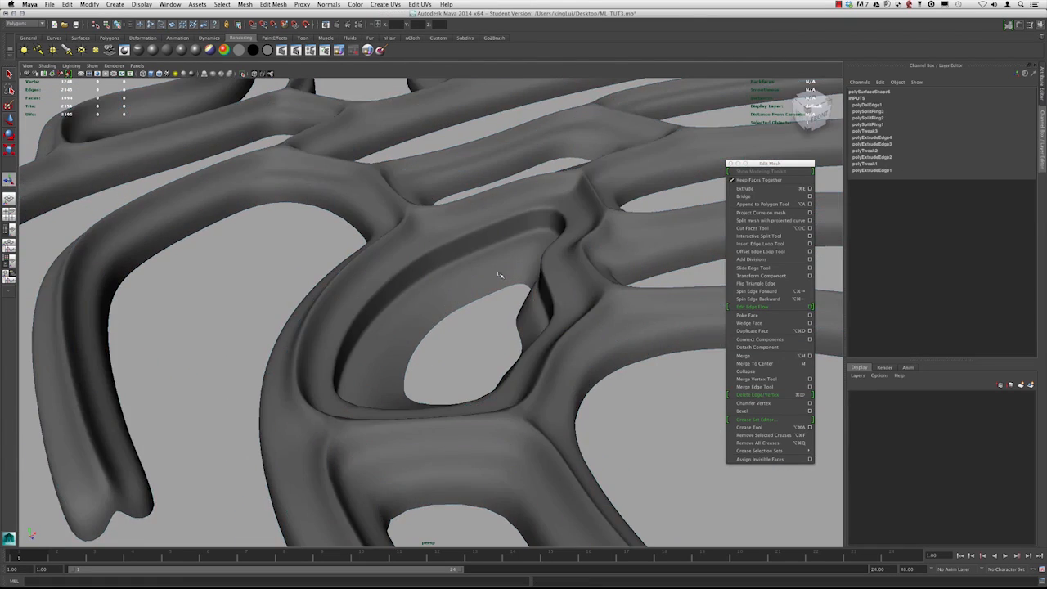
# Select the inner edges of another strip opening and extrude them twice
pyautogui.keyDown('alt'); pyautogui.moveTo(496, 315); pyautogui.dragTo(227, 194, button='right'); pyautogui.keyUp('alt')
pyautogui.keyDown('alt'); pyautogui.moveTo(227, 194); pyautogui.dragTo(322, 269); pyautogui.keyUp('alt')
pyautogui.keyDown('alt'); pyautogui.moveTo(322, 270); pyautogui.dragTo(444, 325, button='right'); pyautogui.keyUp('alt')
pyautogui.click(422, 256)
pyautogui.keyDown('alt'); pyautogui.moveTo(422, 256); pyautogui.dragTo(496, 293); pyautogui.keyUp('alt')
pyautogui.press('1')
pyautogui.moveTo(495, 293); pyautogui.dragTo(495, 278, button='right')
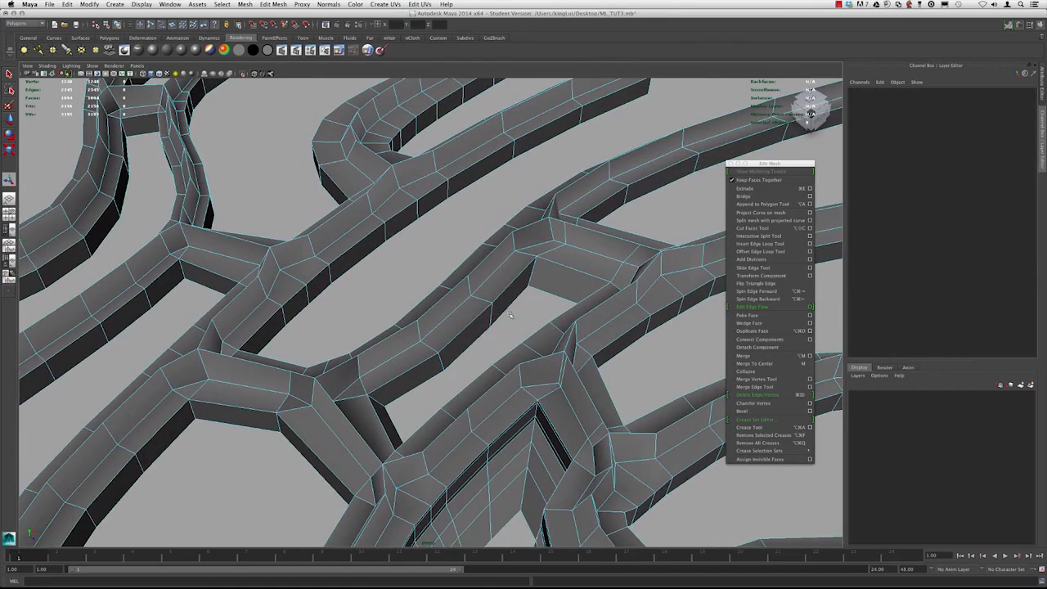
pyautogui.click(508, 307)
pyautogui.keyDown('alt'); pyautogui.moveTo(508, 308); pyautogui.dragTo(485, 267); pyautogui.keyUp('alt')
pyautogui.click(759, 191)
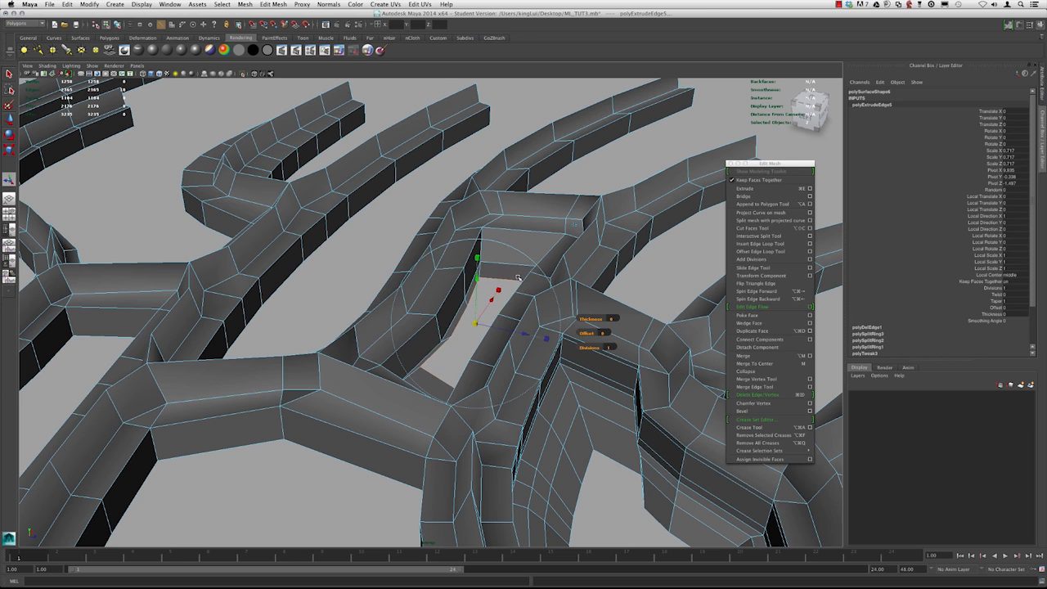
pyautogui.press('g')
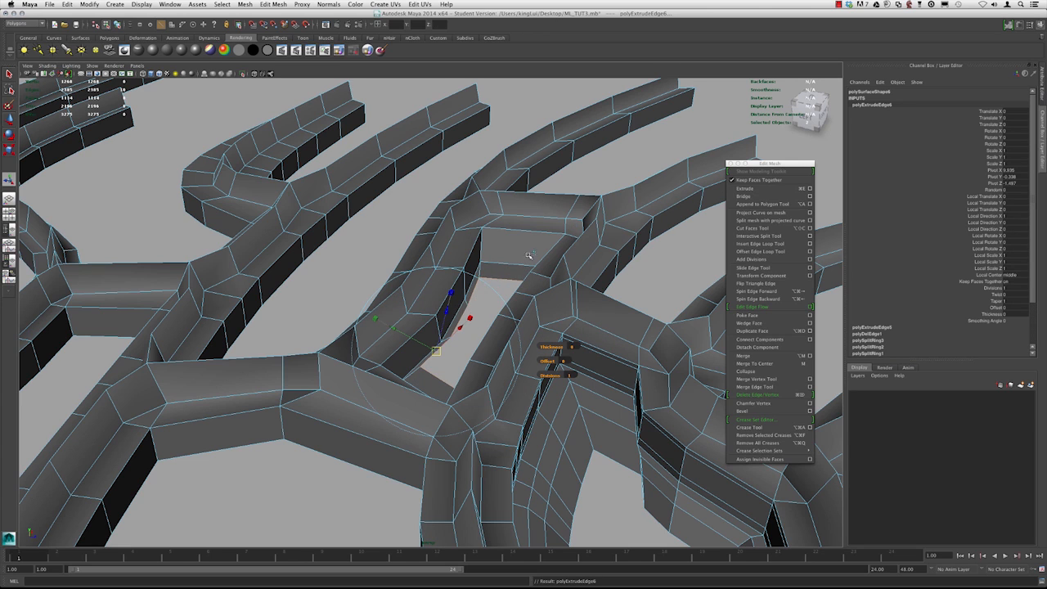
pyautogui.click(533, 253)
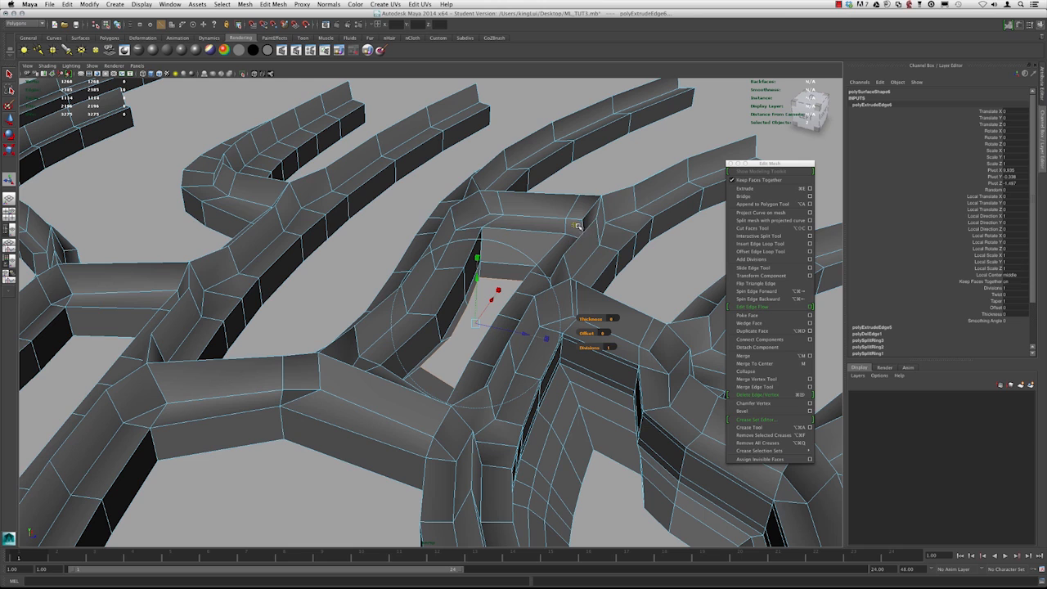
# Move the newly extruded edges upward to raise the pleat wall in this strip opening
pyautogui.moveTo(475, 277); pyautogui.dragTo(475, 286)
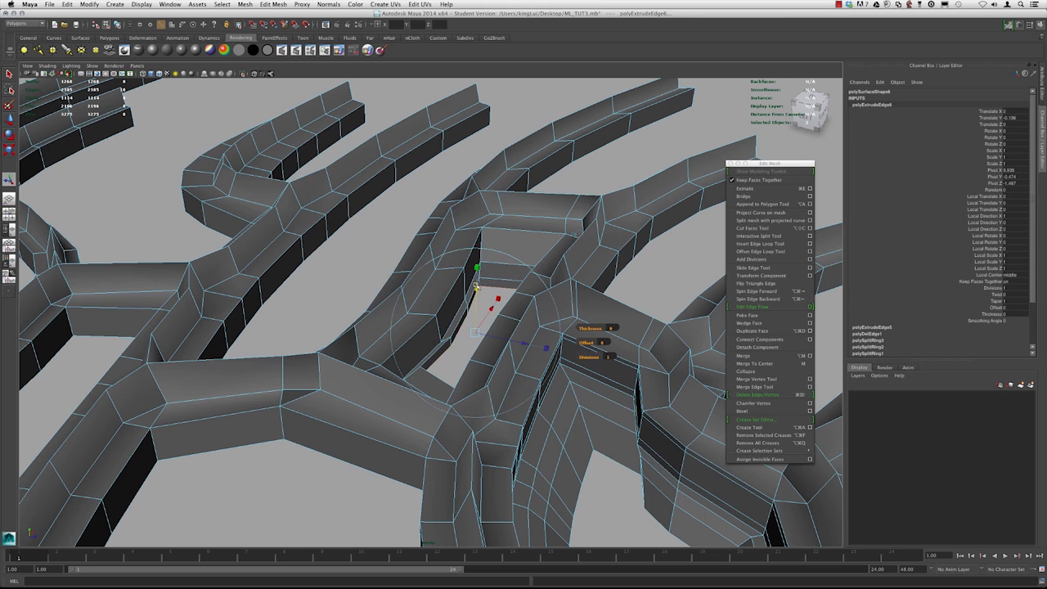
pyautogui.keyDown('alt'); pyautogui.moveTo(464, 330); pyautogui.dragTo(491, 282); pyautogui.keyUp('alt')
pyautogui.moveTo(492, 282); pyautogui.dragTo(534, 274, button='right')
pyautogui.keyDown('alt'); pyautogui.moveTo(569, 304); pyautogui.dragTo(488, 299, button='right'); pyautogui.keyUp('alt')
pyautogui.keyDown('alt'); pyautogui.moveTo(489, 299); pyautogui.dragTo(453, 258); pyautogui.keyUp('alt')
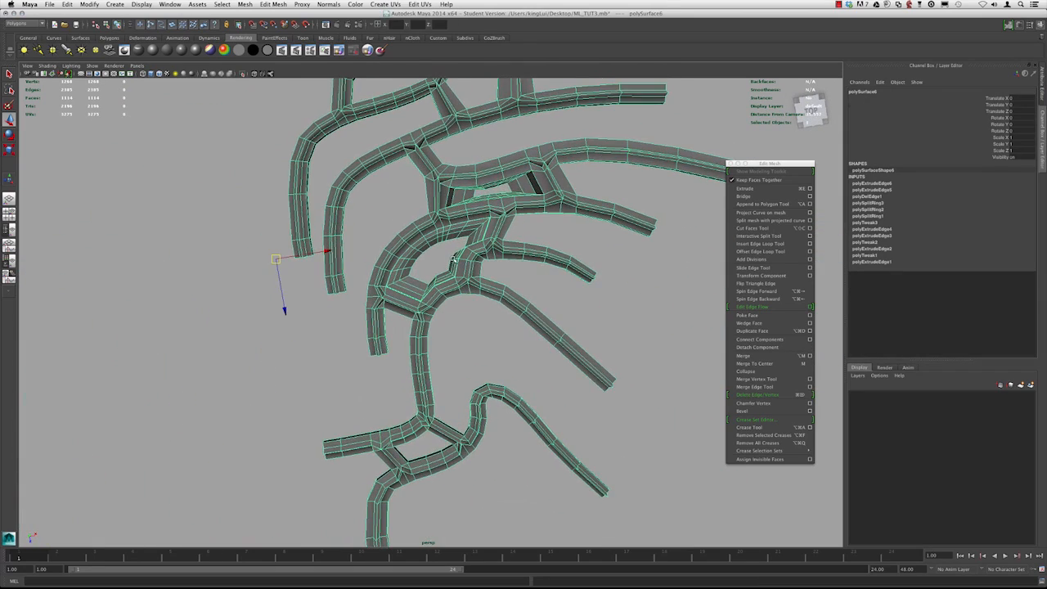
# Append a polygon across the gap between two neighbouring strips, then undo it
pyautogui.keyDown('alt'); pyautogui.moveTo(459, 306); pyautogui.dragTo(435, 349); pyautogui.keyUp('alt')
pyautogui.keyDown('alt'); pyautogui.moveTo(414, 254); pyautogui.dragTo(323, 213); pyautogui.keyUp('alt')
pyautogui.keyDown('alt'); pyautogui.moveTo(339, 219); pyautogui.dragTo(458, 303, button='right'); pyautogui.keyUp('alt')
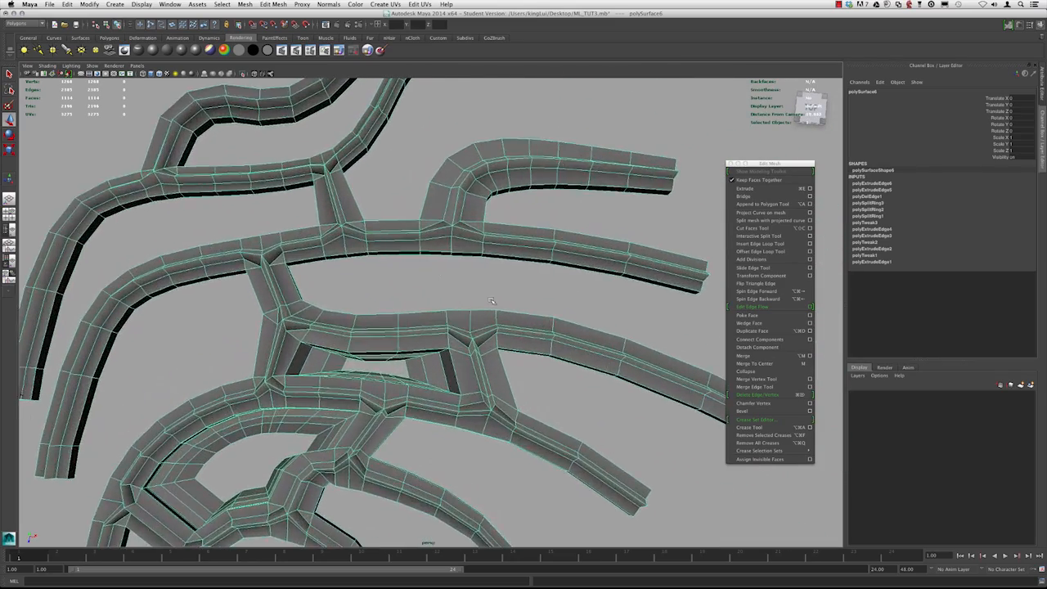
pyautogui.keyDown('alt'); pyautogui.moveTo(458, 302); pyautogui.dragTo(474, 289); pyautogui.keyUp('alt')
pyautogui.keyDown('alt'); pyautogui.moveTo(474, 289); pyautogui.dragTo(544, 310, button='right'); pyautogui.keyUp('alt')
pyautogui.keyDown('alt'); pyautogui.moveTo(543, 311); pyautogui.dragTo(386, 276, button='middle'); pyautogui.keyUp('alt')
pyautogui.click(756, 204)
pyautogui.moveTo(503, 329)
pyautogui.keyDown('alt'); pyautogui.mouseDown()
pyautogui.moveTo(432, 341)
pyautogui.moveTo(512, 334)
pyautogui.mouseUp(); pyautogui.keyUp('alt')
pyautogui.click(429, 337)
pyautogui.press('Return')
pyautogui.keyDown('alt'); pyautogui.moveTo(512, 334); pyautogui.dragTo(481, 302, button='right'); pyautogui.keyUp('alt')
pyautogui.keyDown('alt'); pyautogui.moveTo(482, 301); pyautogui.dragTo(450, 318); pyautogui.keyUp('alt')
pyautogui.keyDown('alt'); pyautogui.moveTo(317, 249); pyautogui.dragTo(383, 291, button='right'); pyautogui.keyUp('alt')
pyautogui.keyDown('alt'); pyautogui.moveTo(382, 292); pyautogui.dragTo(414, 301, button='middle'); pyautogui.keyUp('alt')
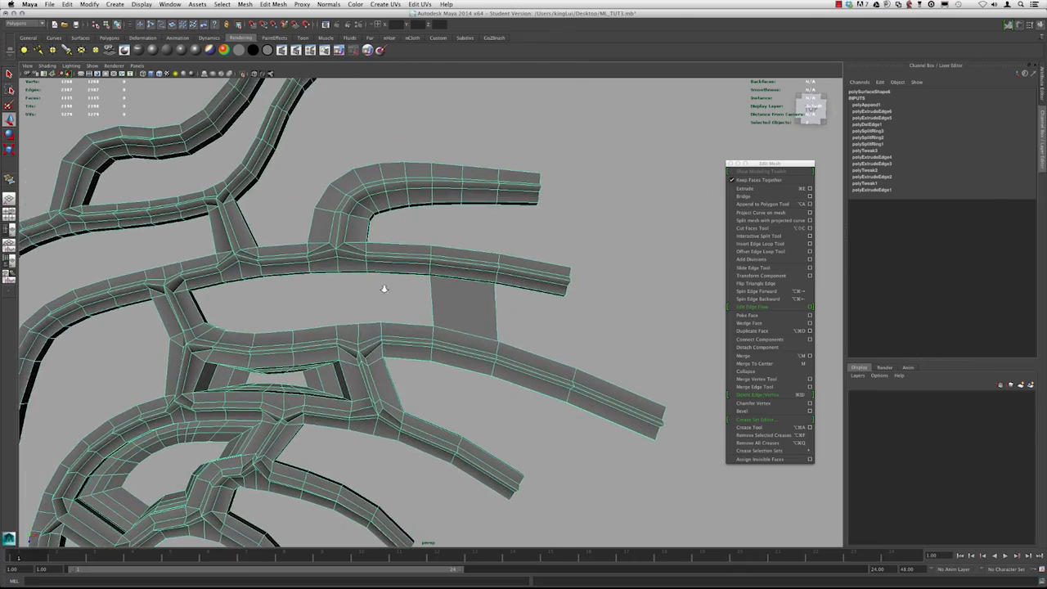
pyautogui.keyDown('alt'); pyautogui.moveTo(414, 301); pyautogui.dragTo(483, 368, button='right'); pyautogui.keyUp('alt')
pyautogui.keyDown('alt'); pyautogui.moveTo(483, 367); pyautogui.dragTo(530, 316); pyautogui.keyUp('alt')
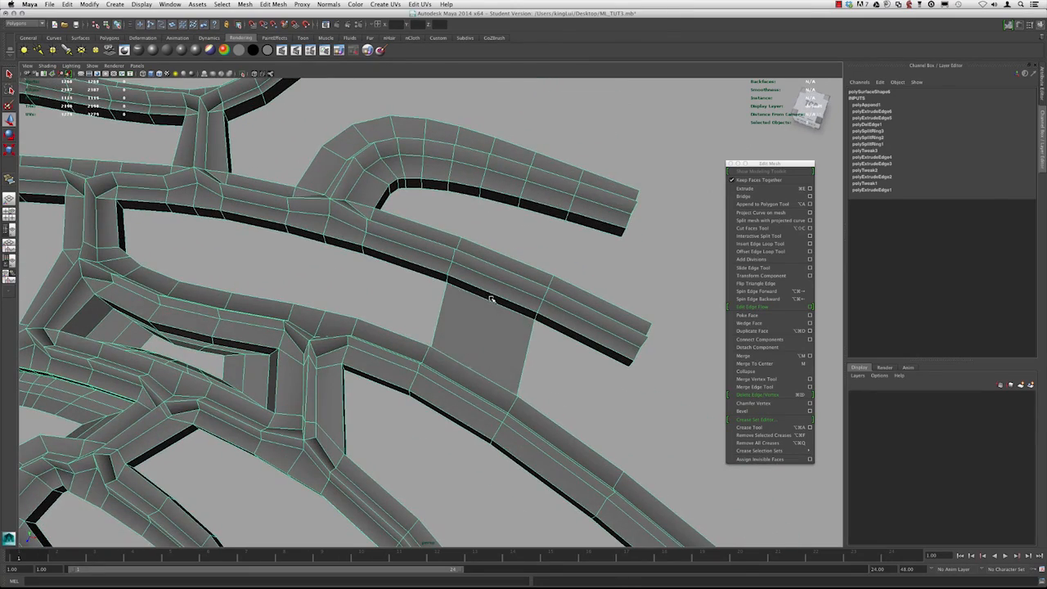
pyautogui.press('super+z')
# Insert two edge loops across the strip with the Insert Edge Loop Tool
pyautogui.keyDown('alt'); pyautogui.moveTo(492, 300); pyautogui.dragTo(428, 266, button='middle'); pyautogui.keyUp('alt')
pyautogui.keyDown('alt'); pyautogui.moveTo(414, 247); pyautogui.dragTo(463, 289, button='right'); pyautogui.keyUp('alt')
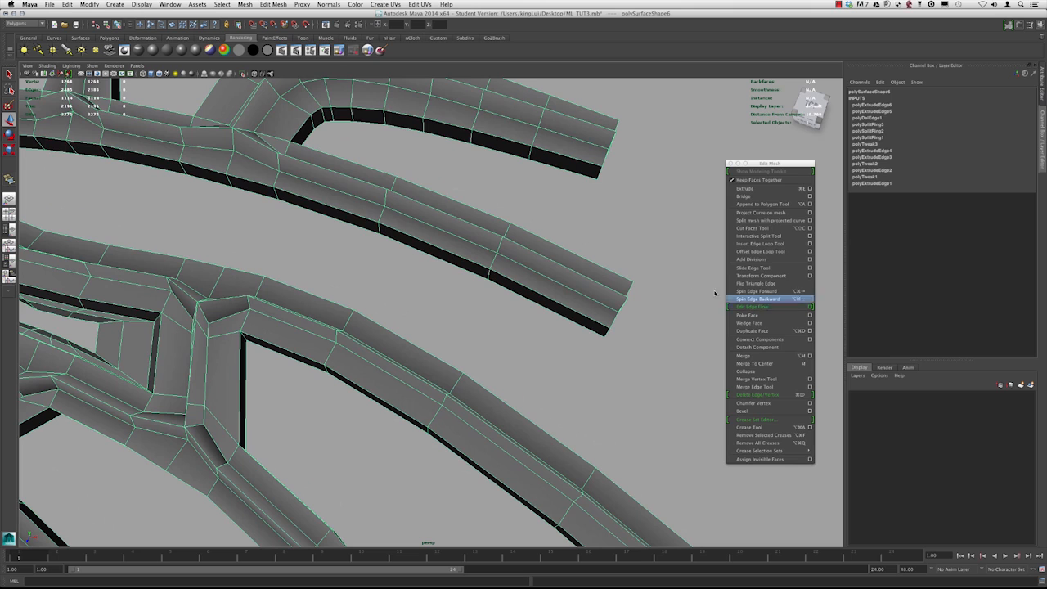
pyautogui.click(756, 244)
pyautogui.click(442, 248)
pyautogui.keyDown('alt'); pyautogui.moveTo(406, 325); pyautogui.dragTo(374, 344); pyautogui.keyUp('alt')
pyautogui.click(416, 343)
# Append a polygon bridging the gap between the two neighbouring strips and check it in smooth preview
pyautogui.click(749, 206)
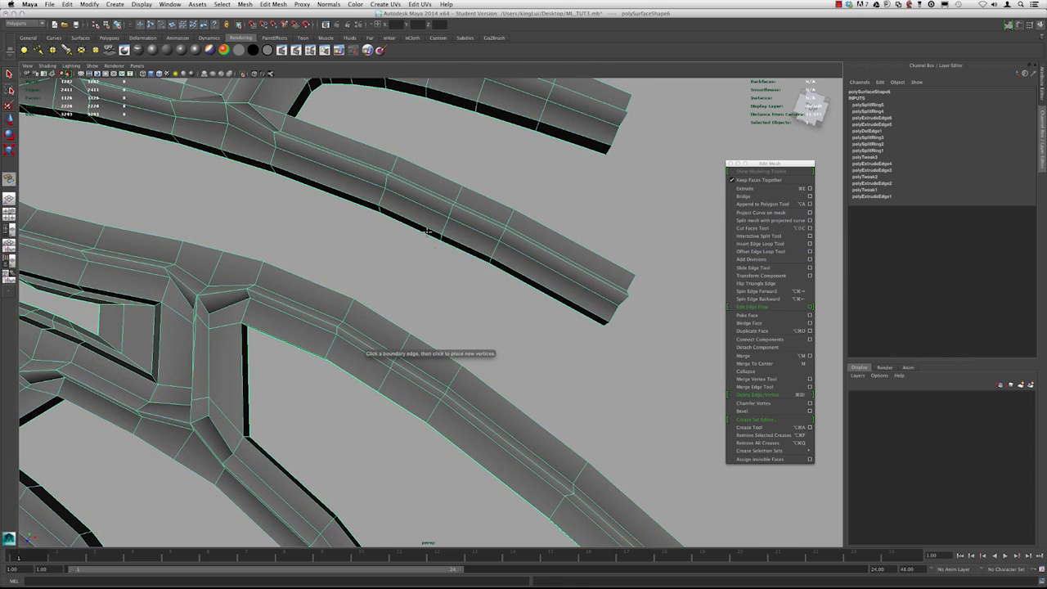
pyautogui.keyDown('alt'); pyautogui.moveTo(383, 255); pyautogui.dragTo(544, 344); pyautogui.keyUp('alt')
pyautogui.click(430, 341)
pyautogui.press('w')
pyautogui.keyDown('alt'); pyautogui.moveTo(544, 344); pyautogui.dragTo(490, 235, button='right'); pyautogui.keyUp('alt')
pyautogui.press('3')
pyautogui.moveTo(470, 231)
pyautogui.keyDown('alt'); pyautogui.mouseDown()
pyautogui.moveTo(505, 255)
pyautogui.moveTo(458, 240)
pyautogui.mouseUp(); pyautogui.keyUp('alt')
pyautogui.keyDown('alt'); pyautogui.moveTo(458, 240); pyautogui.dragTo(435, 279, button='right'); pyautogui.keyUp('alt')
pyautogui.press('1')
pyautogui.keyDown('alt'); pyautogui.moveTo(434, 279); pyautogui.dragTo(442, 316); pyautogui.keyUp('alt')
pyautogui.keyDown('alt'); pyautogui.moveTo(443, 315); pyautogui.dragTo(406, 311, button='right'); pyautogui.keyUp('alt')
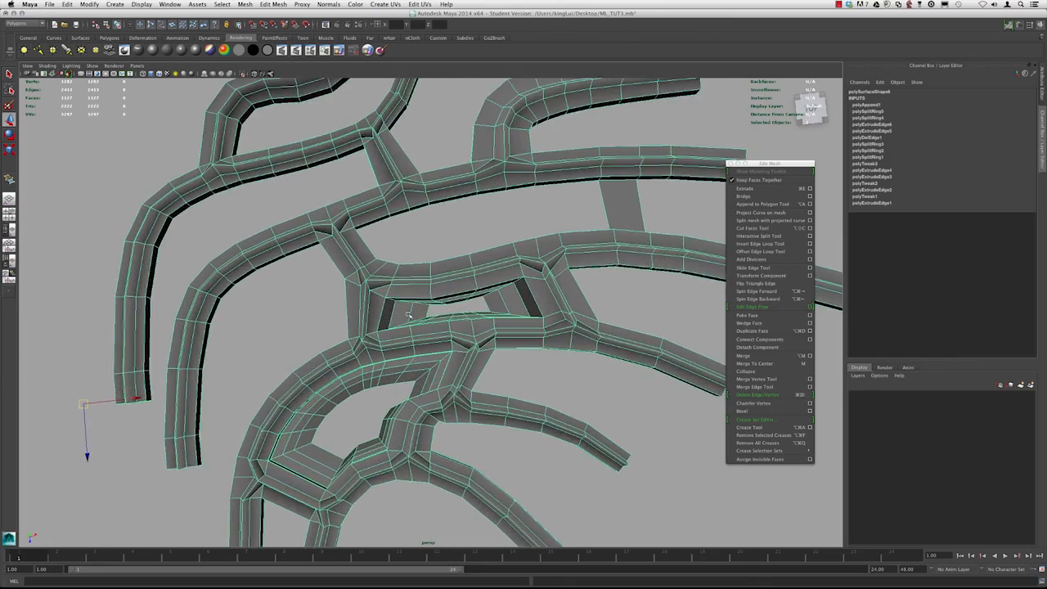
pyautogui.keyDown('alt'); pyautogui.moveTo(406, 311); pyautogui.dragTo(441, 292, button='middle'); pyautogui.keyUp('alt')
pyautogui.keyDown('alt'); pyautogui.moveTo(319, 304); pyautogui.dragTo(374, 290, button='middle'); pyautogui.keyUp('alt')
pyautogui.keyDown('alt'); pyautogui.moveTo(374, 290); pyautogui.dragTo(446, 347, button='right'); pyautogui.keyUp('alt')
pyautogui.keyDown('alt'); pyautogui.moveTo(434, 339); pyautogui.dragTo(406, 301); pyautogui.keyUp('alt')
pyautogui.keyDown('alt'); pyautogui.moveTo(367, 346); pyautogui.dragTo(407, 306, button='middle'); pyautogui.keyUp('alt')
pyautogui.keyDown('alt'); pyautogui.moveTo(407, 306); pyautogui.dragTo(423, 348, button='right'); pyautogui.keyUp('alt')
pyautogui.keyDown('alt'); pyautogui.moveTo(424, 348); pyautogui.dragTo(385, 342); pyautogui.keyUp('alt')
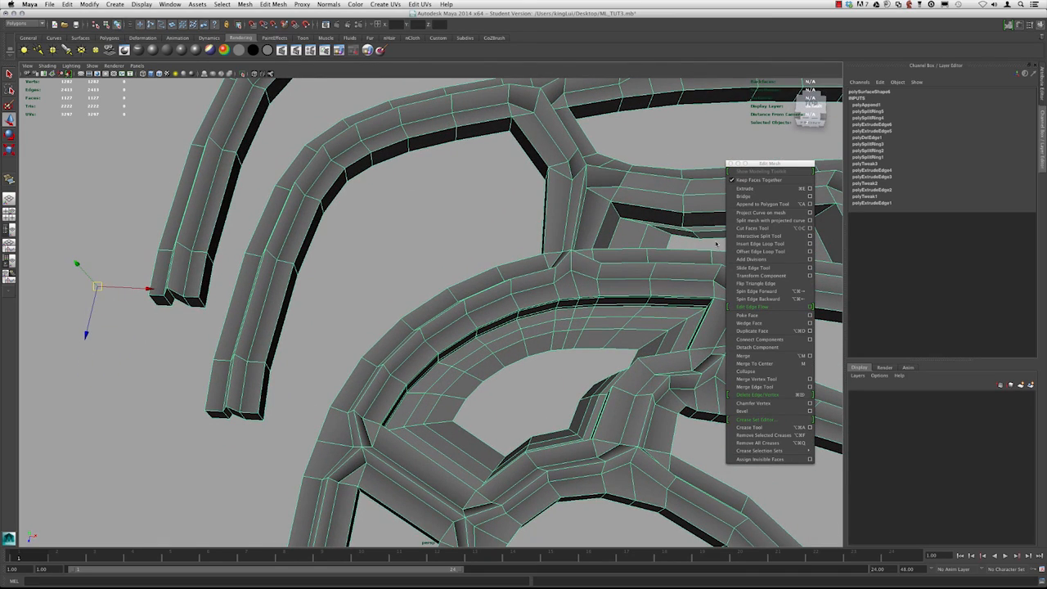
# Insert an edge loop along the strip, then append a second polygon across the neighbouring gap
pyautogui.click(763, 244)
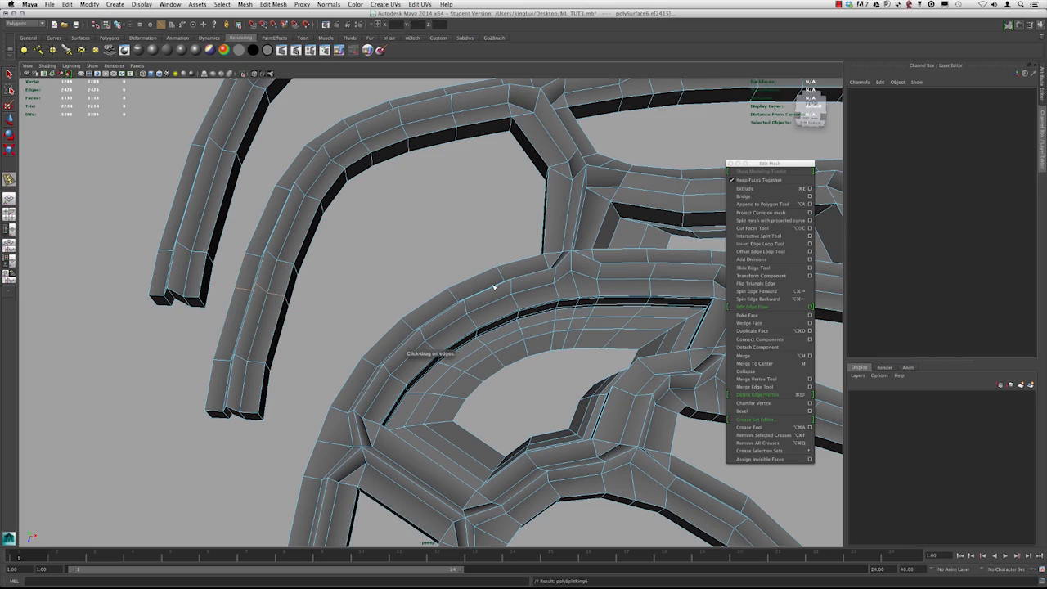
pyautogui.click(266, 291)
pyautogui.click(762, 204)
pyautogui.keyDown('alt'); pyautogui.moveTo(337, 352); pyautogui.dragTo(463, 354); pyautogui.keyUp('alt')
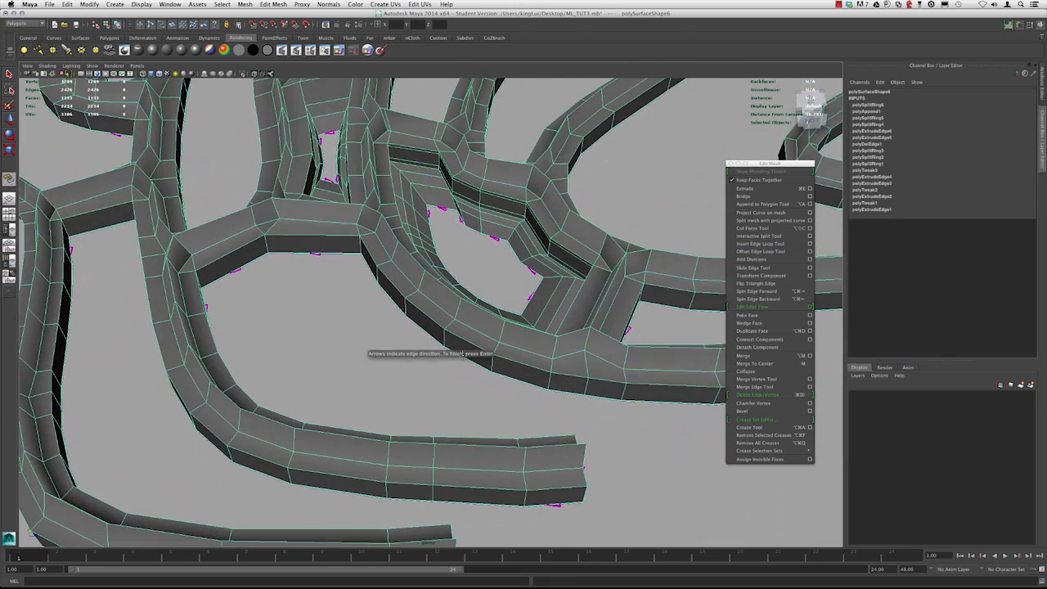
pyautogui.click(508, 378)
pyautogui.press('Return')
# Inspect the appended faces and surrounding strips from several angles in smooth preview
pyautogui.press('w')
pyautogui.scroll(-5, 508, 378)
pyautogui.keyDown('alt'); pyautogui.moveTo(508, 378); pyautogui.dragTo(392, 383); pyautogui.keyUp('alt')
pyautogui.scroll(-3, 347, 356)
pyautogui.click(533, 439)
pyautogui.keyDown('alt'); pyautogui.moveTo(532, 439); pyautogui.dragTo(519, 335, button='middle'); pyautogui.keyUp('alt')
pyautogui.keyDown('alt'); pyautogui.moveTo(520, 335); pyautogui.dragTo(487, 438, button='right'); pyautogui.keyUp('alt')
pyautogui.keyDown('alt'); pyautogui.moveTo(487, 438); pyautogui.dragTo(483, 413, button='middle'); pyautogui.keyUp('alt')
pyautogui.keyDown('alt'); pyautogui.moveTo(479, 414); pyautogui.dragTo(494, 422, button='right'); pyautogui.keyUp('alt')
pyautogui.click(444, 368)
pyautogui.keyDown('alt'); pyautogui.moveTo(459, 363); pyautogui.dragTo(395, 381, button='middle'); pyautogui.keyUp('alt')
pyautogui.keyDown('alt'); pyautogui.moveTo(395, 381); pyautogui.dragTo(434, 399, button='right'); pyautogui.keyUp('alt')
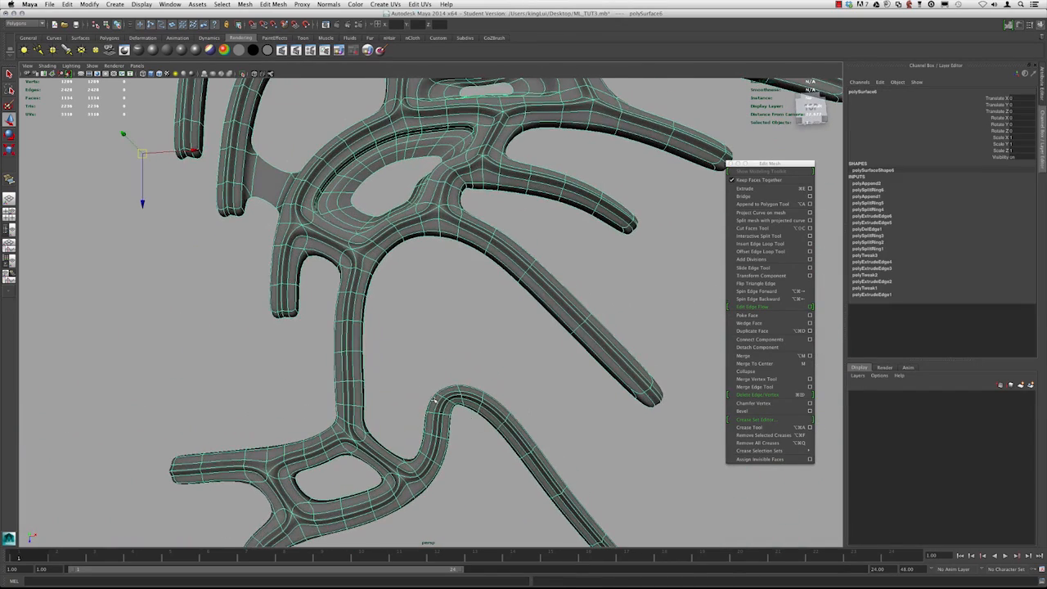
pyautogui.keyDown('alt'); pyautogui.moveTo(396, 366); pyautogui.dragTo(477, 288); pyautogui.keyUp('alt')
pyautogui.press('1')
# Try to append another polygon between two more strip edges
pyautogui.click(766, 204)
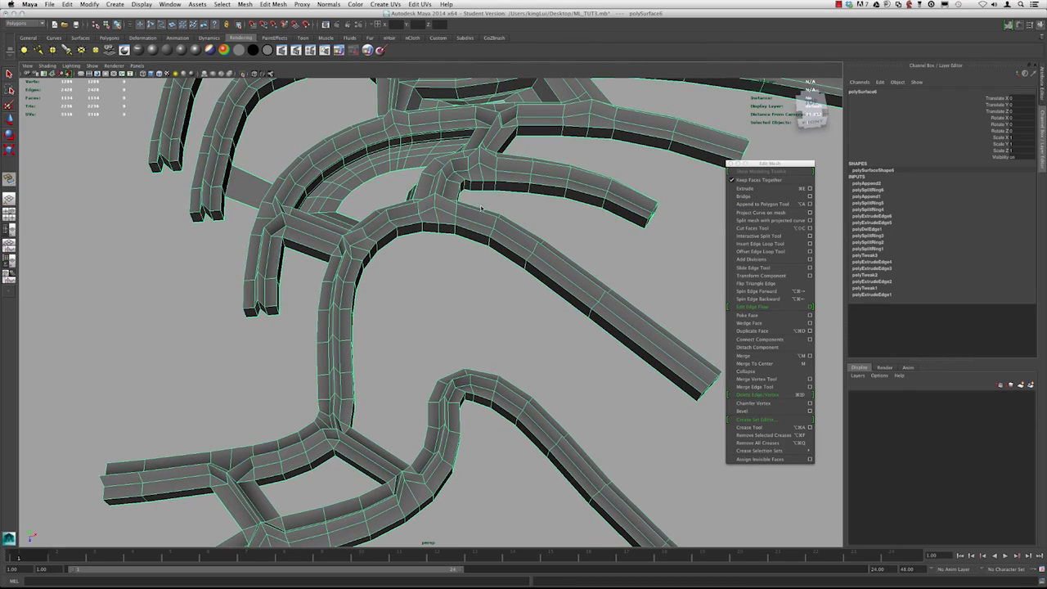
pyautogui.keyDown('alt'); pyautogui.moveTo(489, 300); pyautogui.dragTo(472, 274); pyautogui.keyUp('alt')
pyautogui.click(468, 390)
pyautogui.click(482, 243)
pyautogui.press('Return')
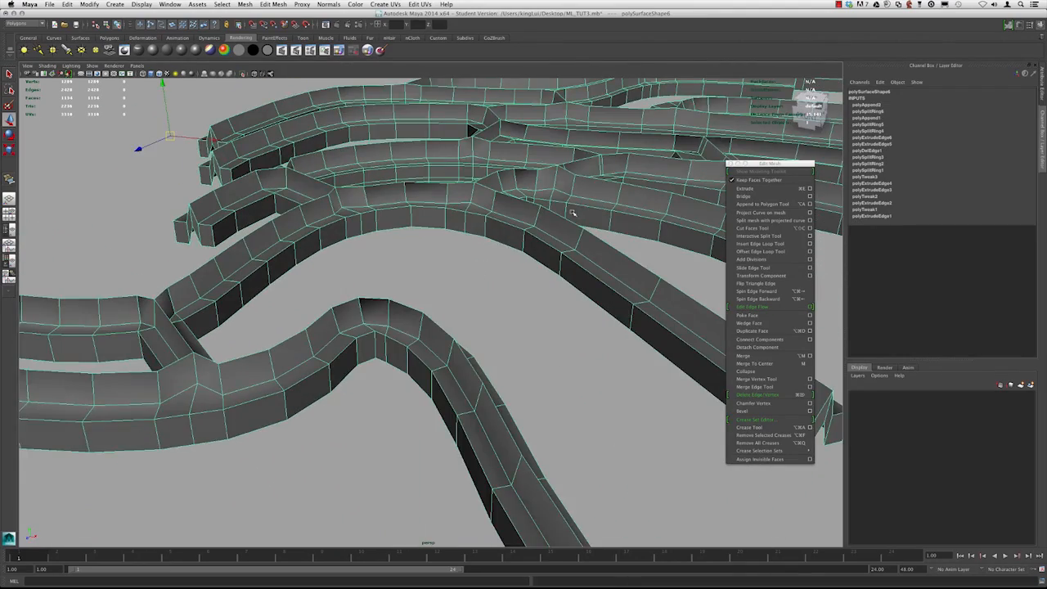
pyautogui.keyDown('alt'); pyautogui.moveTo(573, 213); pyautogui.dragTo(500, 229); pyautogui.keyUp('alt')
pyautogui.moveTo(499, 228); pyautogui.dragTo(486, 242, button='right')
pyautogui.click(487, 242)
pyautogui.keyDown('alt'); pyautogui.moveTo(602, 281); pyautogui.dragTo(472, 265); pyautogui.keyUp('alt')
# Bridge two facing side faces of neighbouring strips with Bridge using default options
pyautogui.keyDown('shift'); pyautogui.click(281, 269); pyautogui.keyUp('shift')
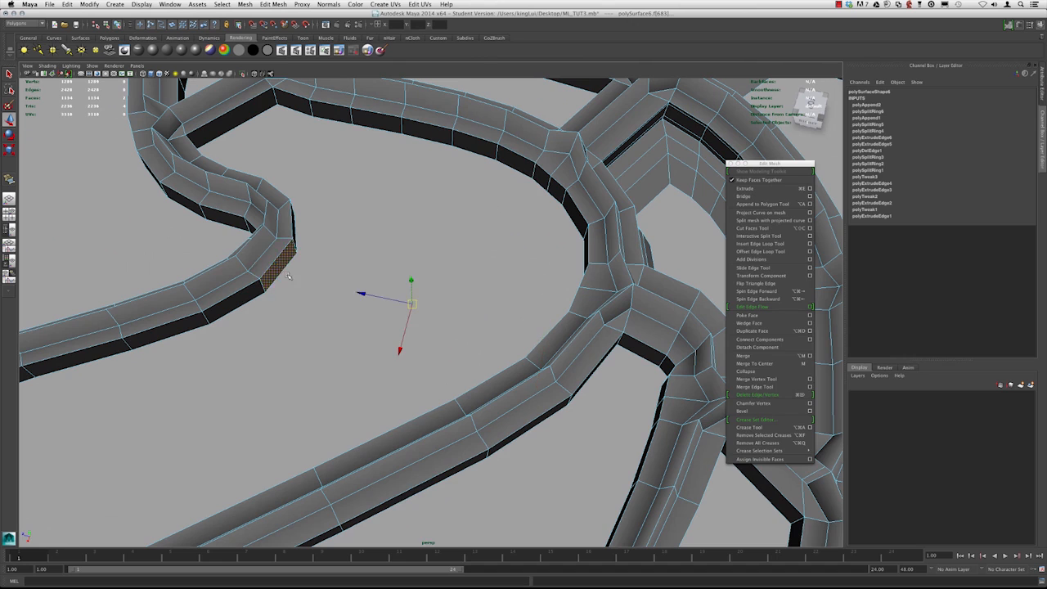
pyautogui.keyDown('alt'); pyautogui.moveTo(288, 277); pyautogui.dragTo(389, 272); pyautogui.keyUp('alt')
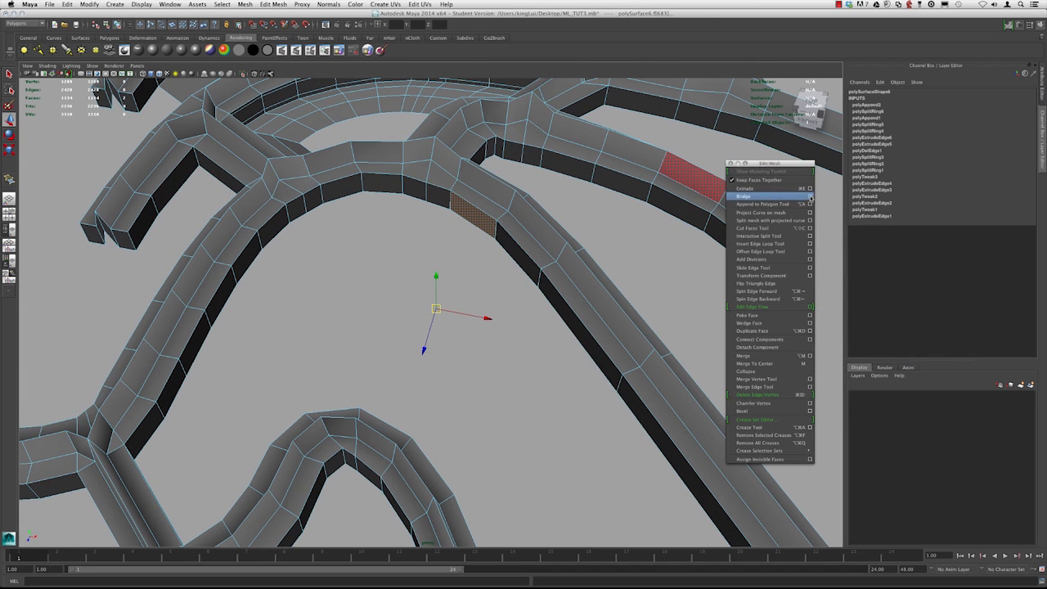
pyautogui.click(810, 197)
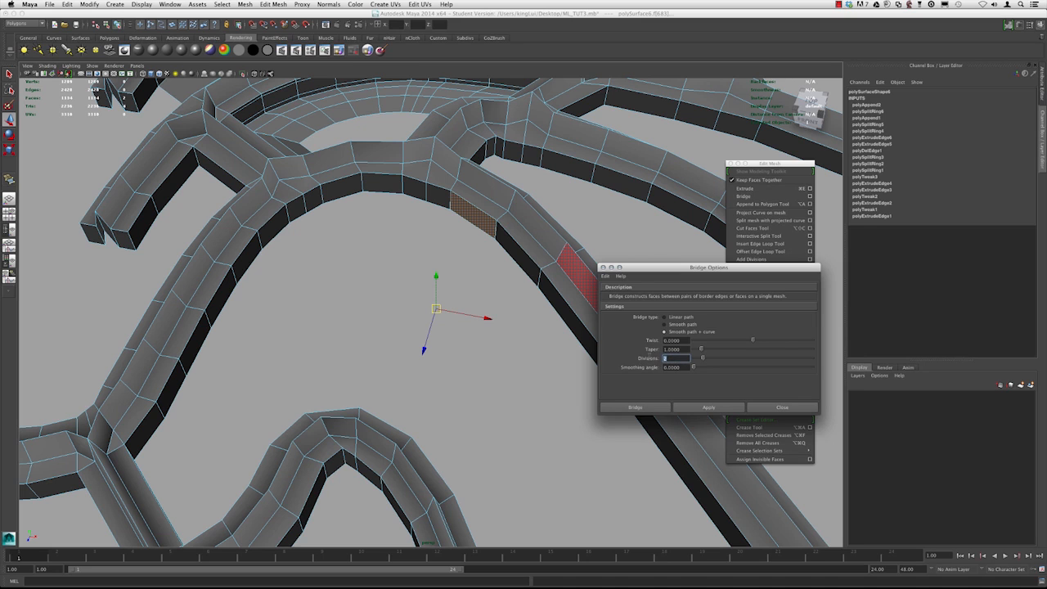
pyautogui.keyDown('alt'); pyautogui.moveTo(457, 292); pyautogui.dragTo(384, 278); pyautogui.keyUp('alt')
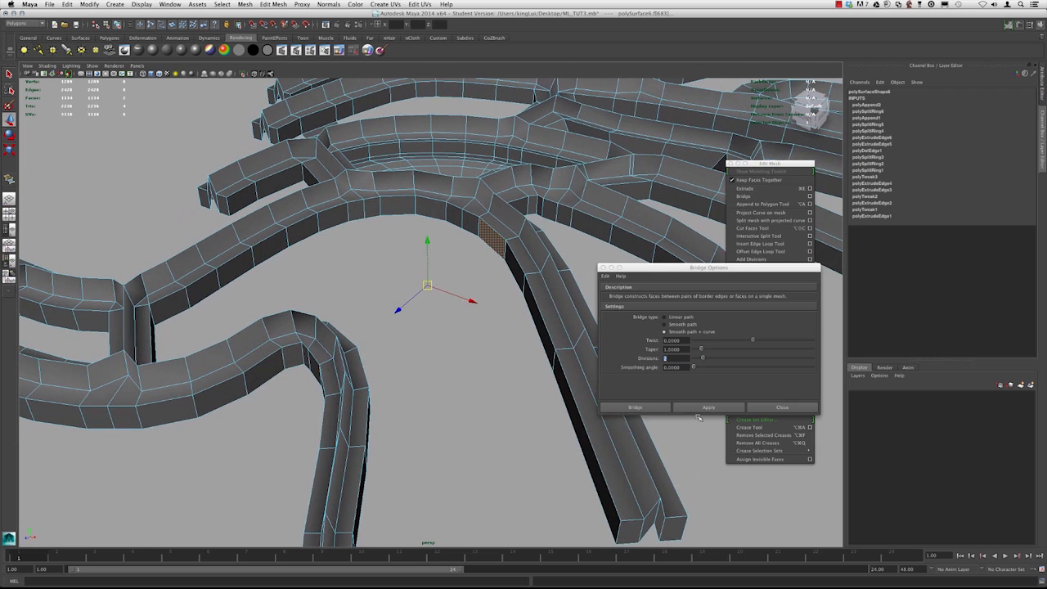
pyautogui.click(705, 409)
# Switch the bridge curve to control vertex mode and move a control vertex to reshape the bridge
pyautogui.keyDown('alt'); pyautogui.moveTo(380, 306); pyautogui.dragTo(420, 318); pyautogui.keyUp('alt')
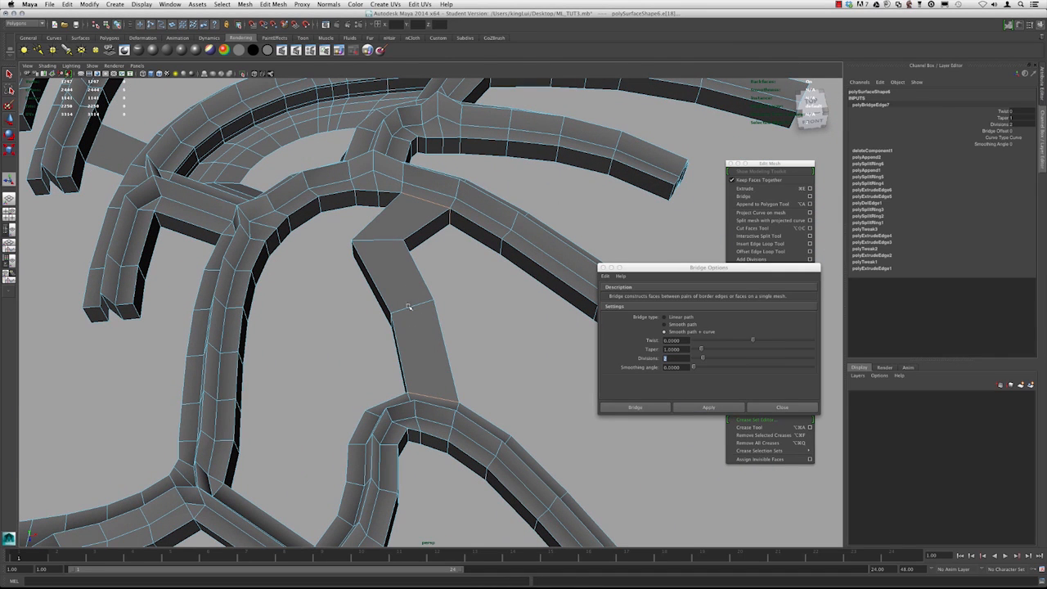
pyautogui.keyDown('alt'); pyautogui.moveTo(352, 347); pyautogui.dragTo(248, 278); pyautogui.keyUp('alt')
pyautogui.press('4')
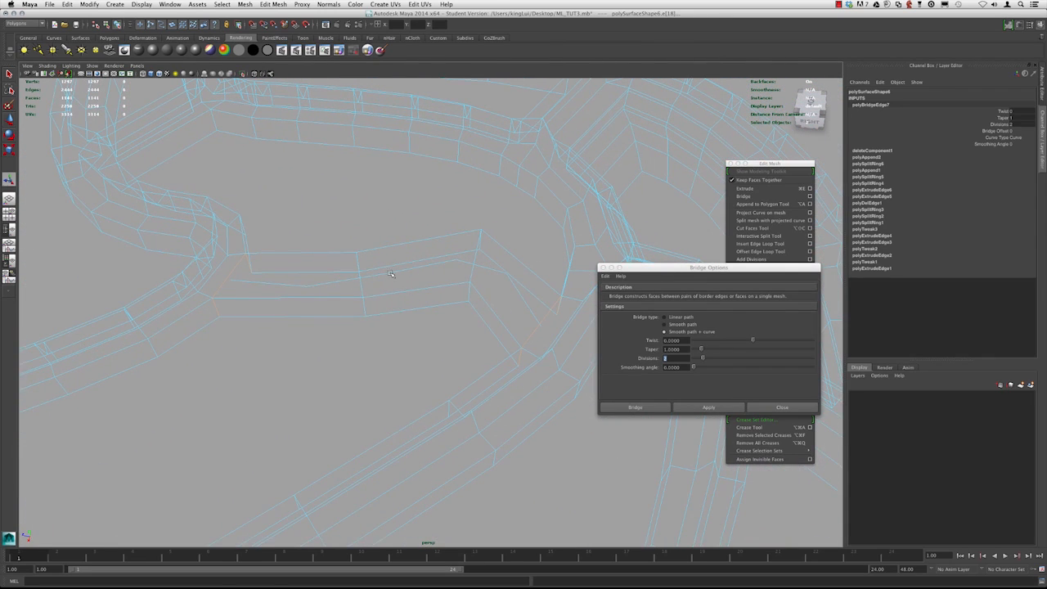
pyautogui.keyDown('alt'); pyautogui.moveTo(475, 311); pyautogui.dragTo(391, 314); pyautogui.keyUp('alt')
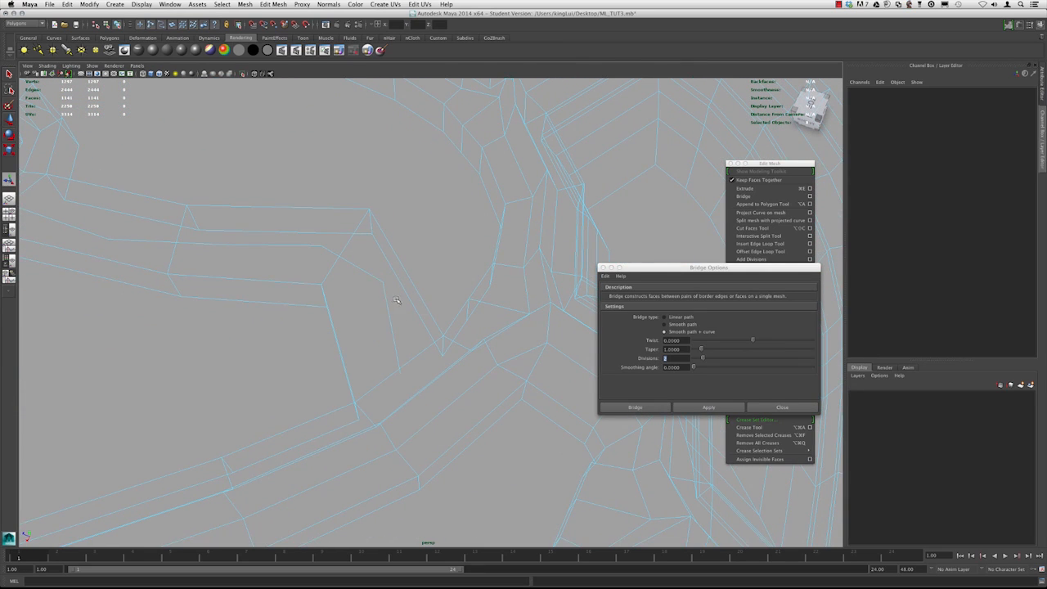
pyautogui.press('5')
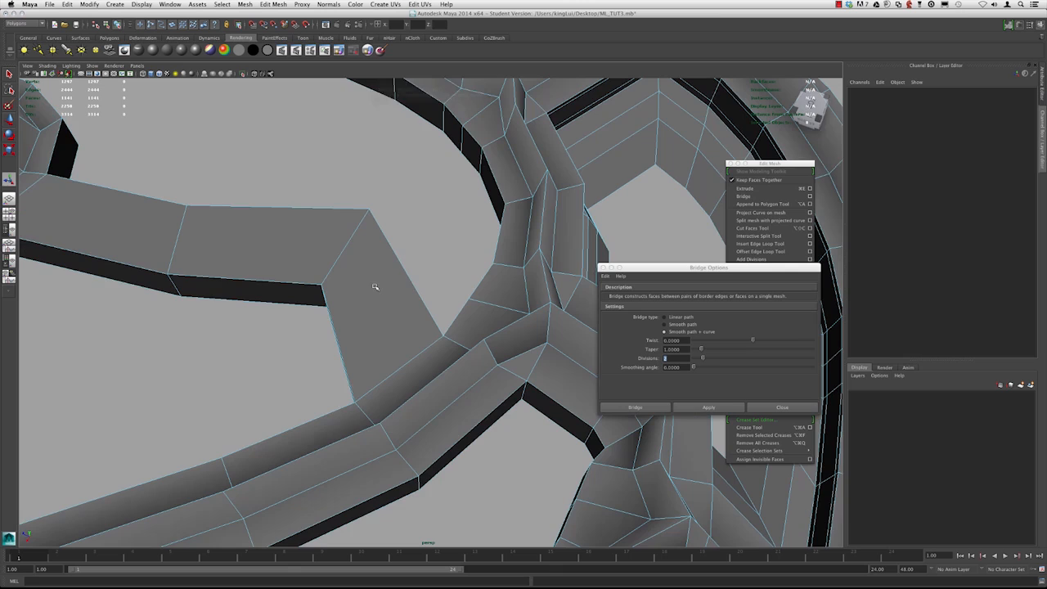
pyautogui.moveTo(380, 271); pyautogui.dragTo(425, 245, button='right')
pyautogui.press('4')
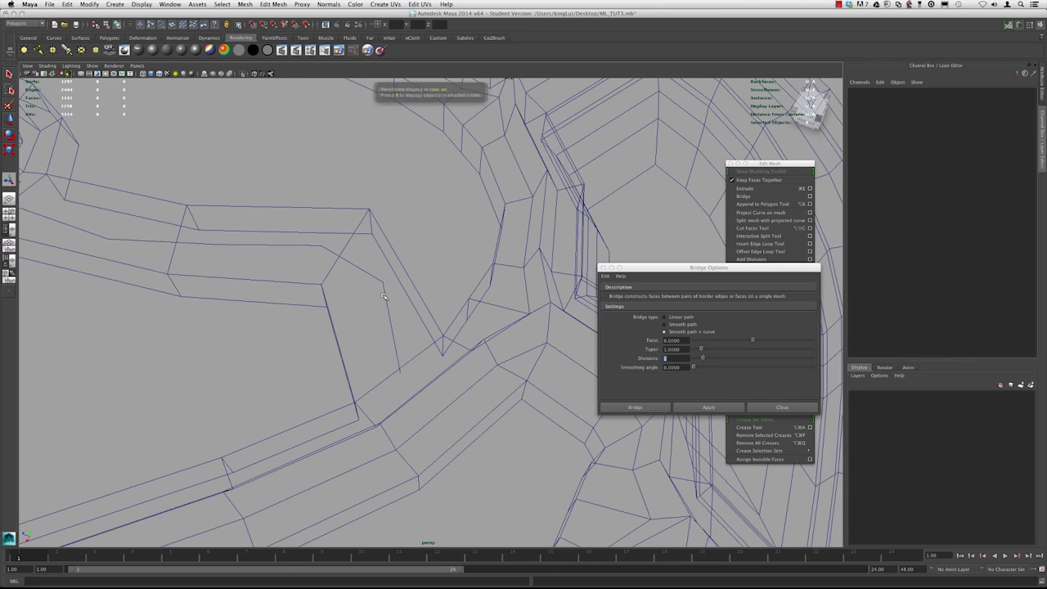
pyautogui.click(378, 286)
pyautogui.keyDown('alt'); pyautogui.moveTo(377, 283); pyautogui.dragTo(310, 280); pyautogui.keyUp('alt')
pyautogui.keyDown('alt'); pyautogui.moveTo(311, 280); pyautogui.dragTo(446, 321, button='middle'); pyautogui.keyUp('alt')
pyautogui.keyDown('alt'); pyautogui.moveTo(447, 320); pyautogui.dragTo(273, 188); pyautogui.keyUp('alt')
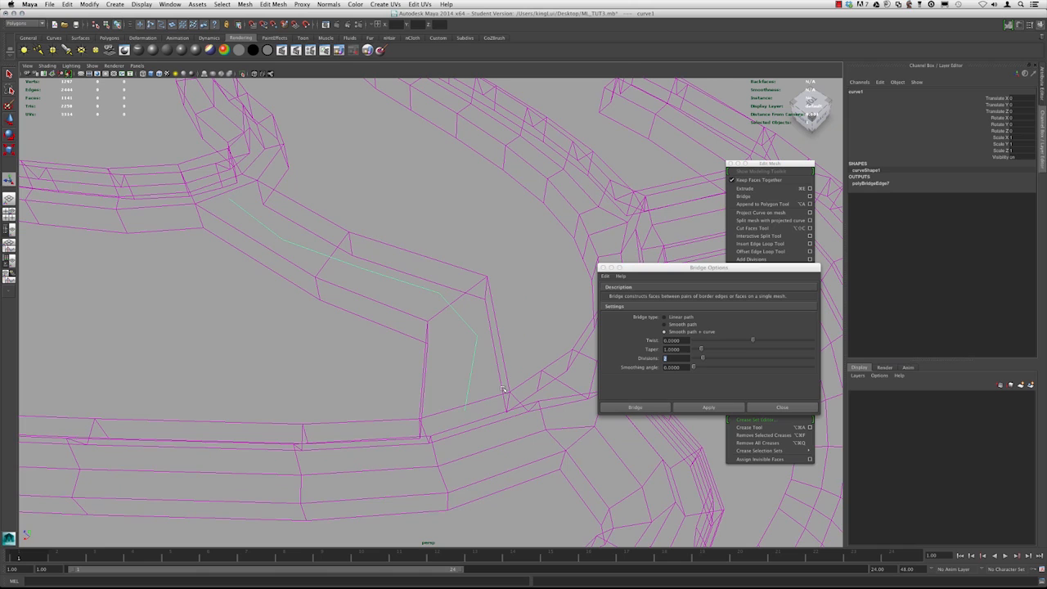
pyautogui.rightClick(468, 328)
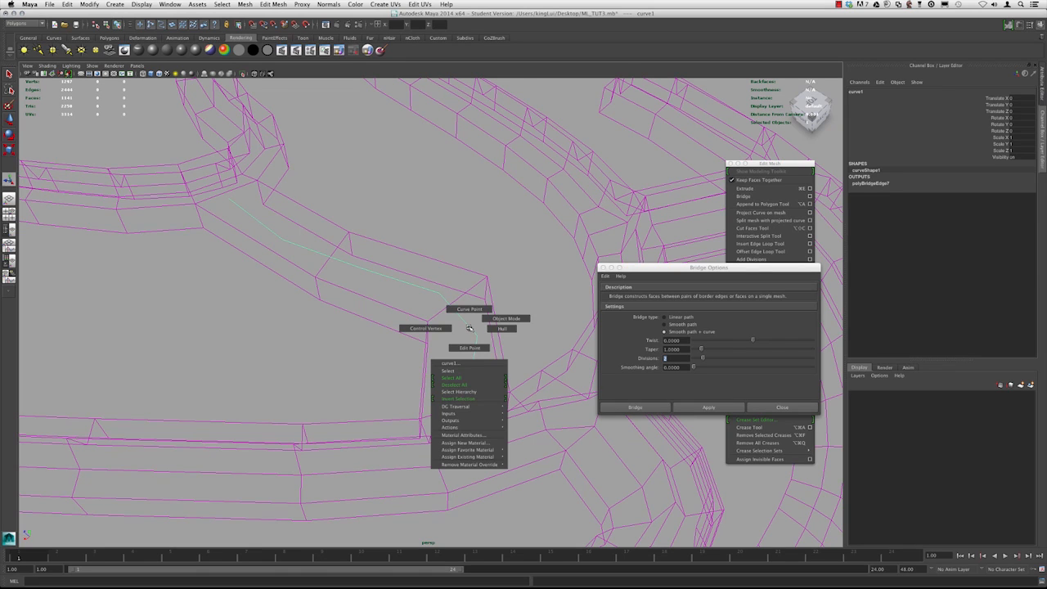
pyautogui.click(425, 328)
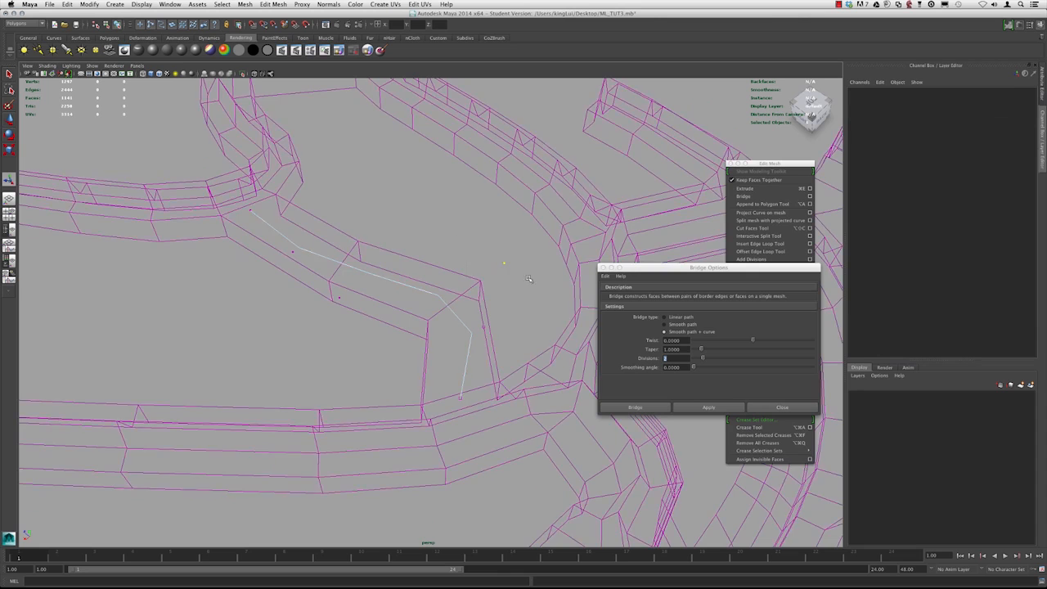
pyautogui.keyDown('alt'); pyautogui.moveTo(529, 279); pyautogui.dragTo(483, 275, button='right'); pyautogui.keyUp('alt')
pyautogui.press('w')
pyautogui.moveTo(482, 275)
pyautogui.keyDown('alt'); pyautogui.mouseDown()
pyautogui.moveTo(448, 265)
pyautogui.moveTo(463, 261)
pyautogui.moveTo(444, 148)
pyautogui.mouseUp(); pyautogui.keyUp('alt')
pyautogui.press('5')
pyautogui.moveTo(426, 193)
pyautogui.keyDown('alt'); pyautogui.mouseDown()
pyautogui.moveTo(471, 176)
pyautogui.moveTo(512, 267)
pyautogui.moveTo(374, 280)
pyautogui.mouseUp(); pyautogui.keyUp('alt')
pyautogui.press('4')
pyautogui.press('5')
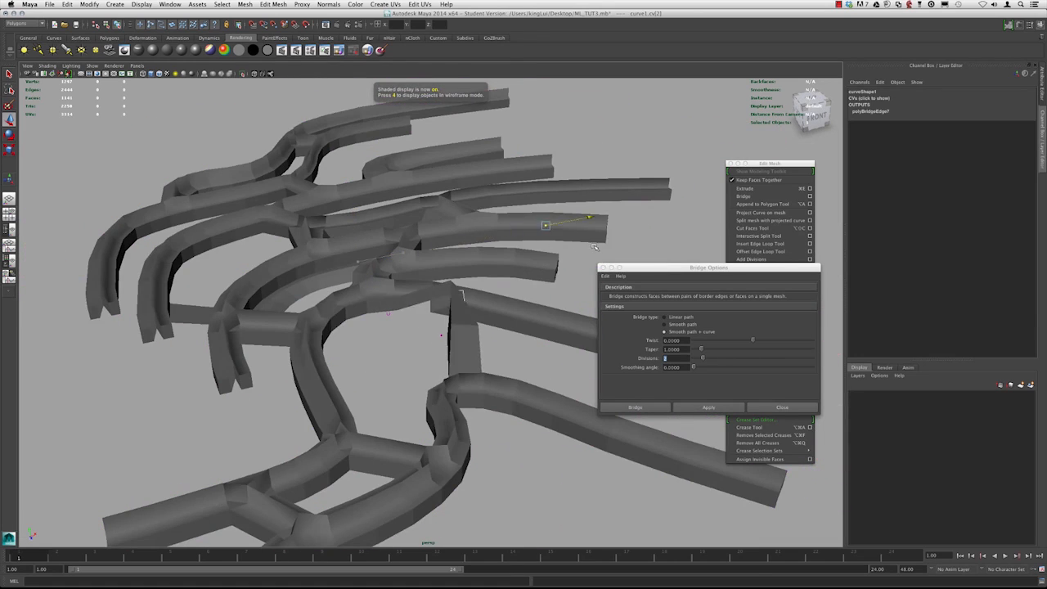
pyautogui.keyDown('alt'); pyautogui.moveTo(345, 255); pyautogui.dragTo(388, 345); pyautogui.keyUp('alt')
# Undo the bridge curve edit and the bridge
pyautogui.press('z')
pyautogui.press('z')
pyautogui.press('z')
pyautogui.press('z')
pyautogui.press('z')
pyautogui.press('z')
pyautogui.press('z')
# Try bridging the two side faces with Divisions set to 0 and undo the attempts
pyautogui.click(280, 326)
pyautogui.keyDown('shift'); pyautogui.click(460, 301); pyautogui.keyUp('shift')
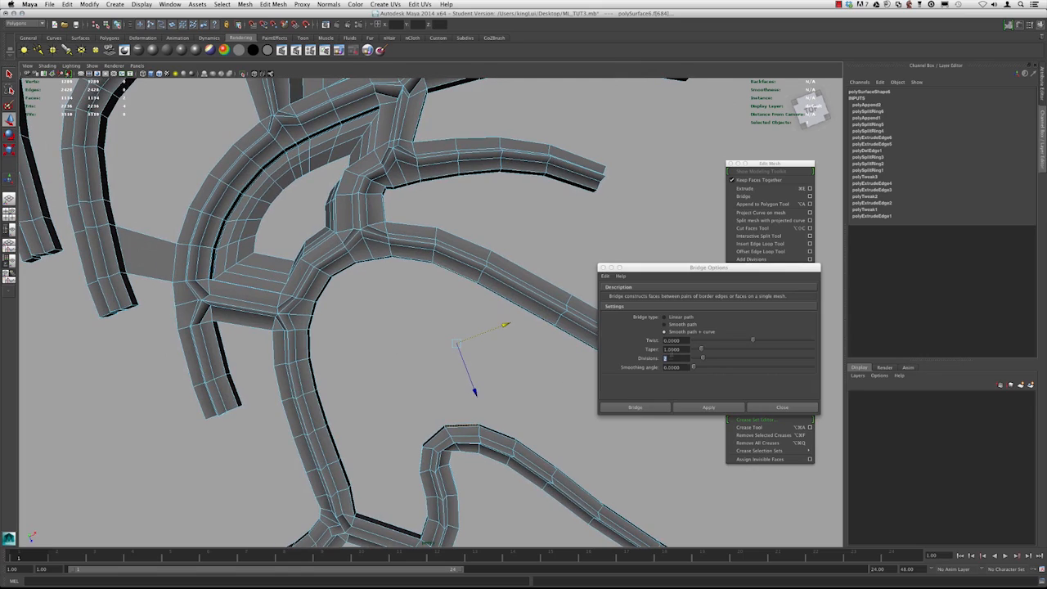
pyautogui.moveTo(672, 358); pyautogui.dragTo(640, 358)
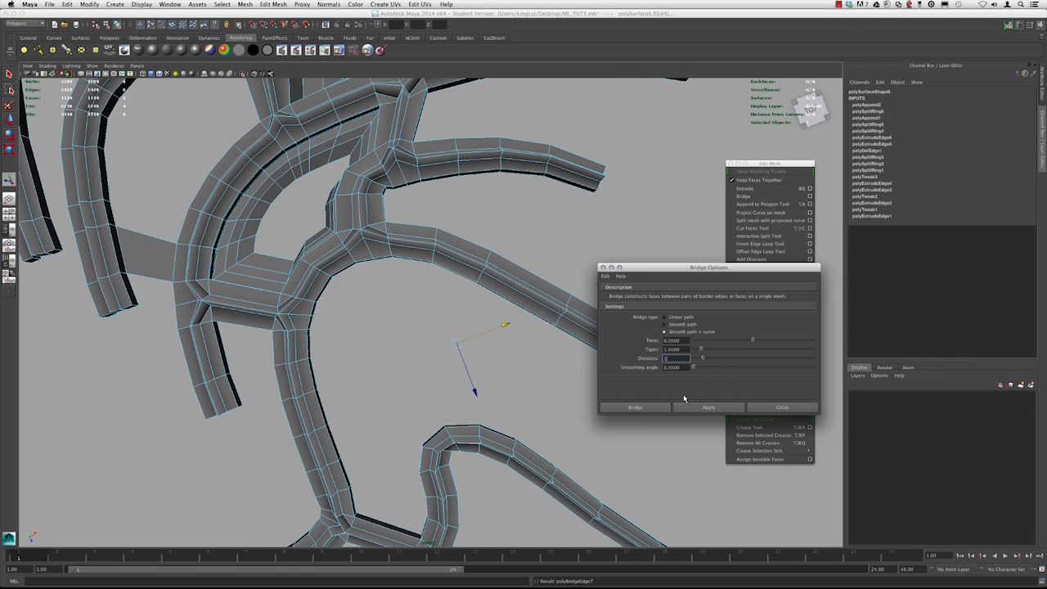
pyautogui.click(686, 407)
pyautogui.moveTo(474, 334)
pyautogui.keyDown('alt'); pyautogui.mouseDown()
pyautogui.moveTo(468, 306)
pyautogui.moveTo(467, 362)
pyautogui.moveTo(488, 359)
pyautogui.moveTo(432, 332)
pyautogui.moveTo(350, 351)
pyautogui.moveTo(303, 334)
pyautogui.moveTo(489, 343)
pyautogui.mouseUp(); pyautogui.keyUp('alt')
pyautogui.press('super+z')
pyautogui.keyDown('alt'); pyautogui.moveTo(492, 344); pyautogui.dragTo(454, 314, button='middle'); pyautogui.keyUp('alt')
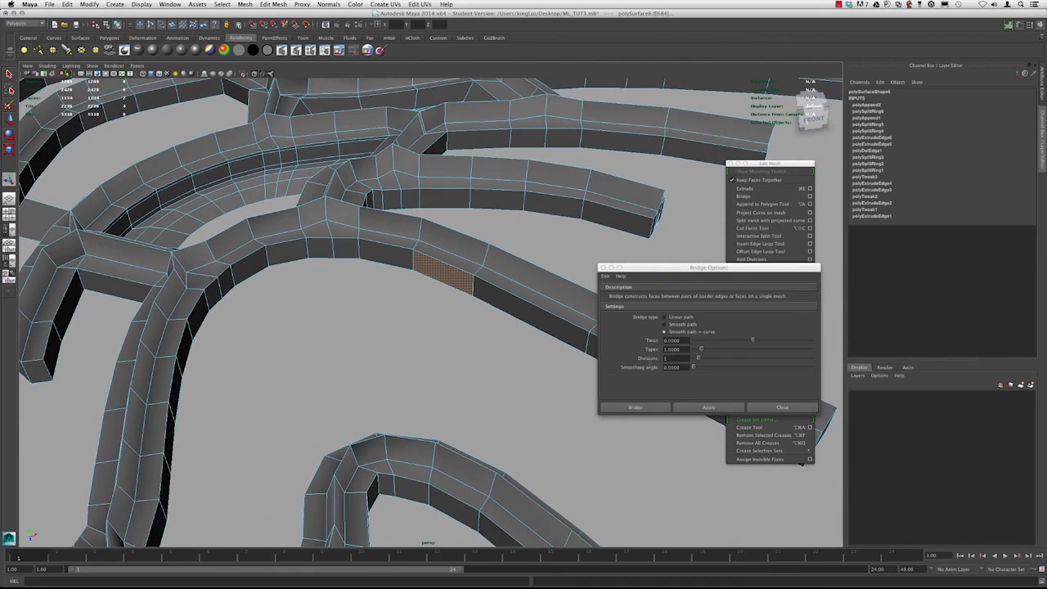
pyautogui.click(675, 359)
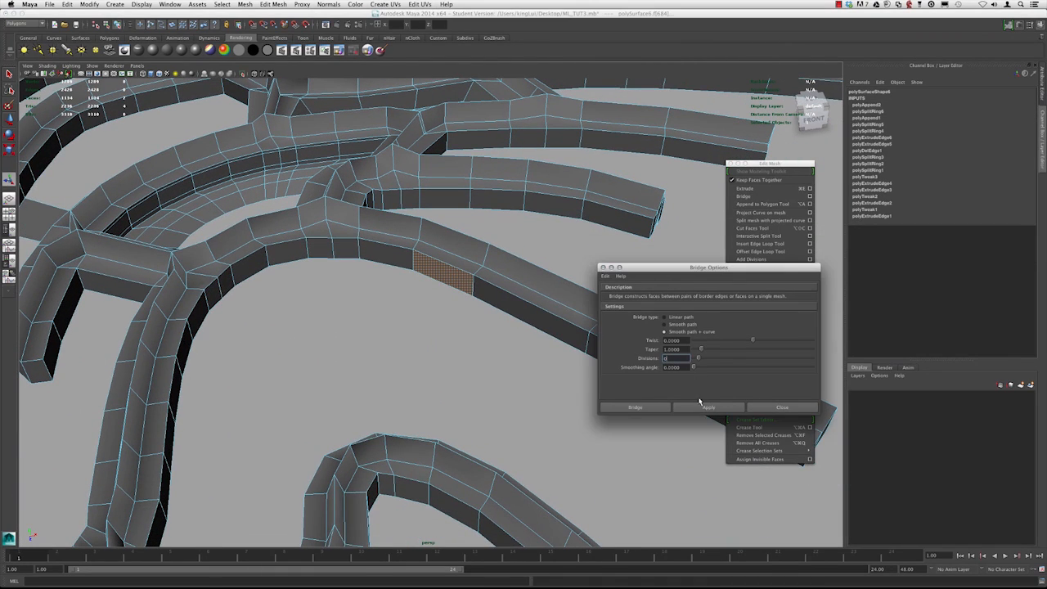
pyautogui.click(698, 406)
pyautogui.keyDown('alt'); pyautogui.moveTo(546, 331); pyautogui.dragTo(526, 341); pyautogui.keyUp('alt')
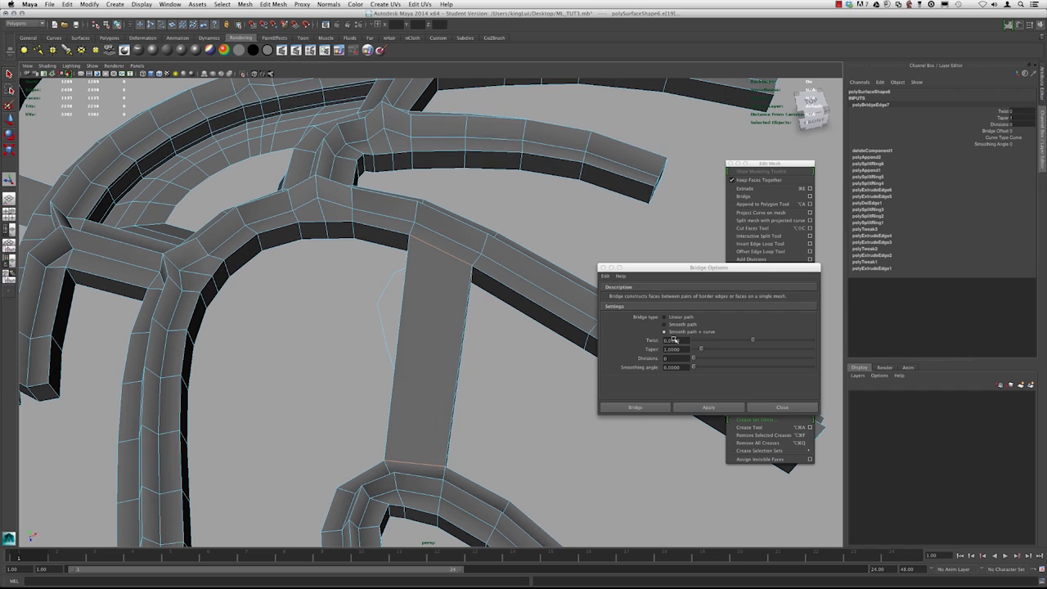
pyautogui.press('super+z')
pyautogui.press('super+z')
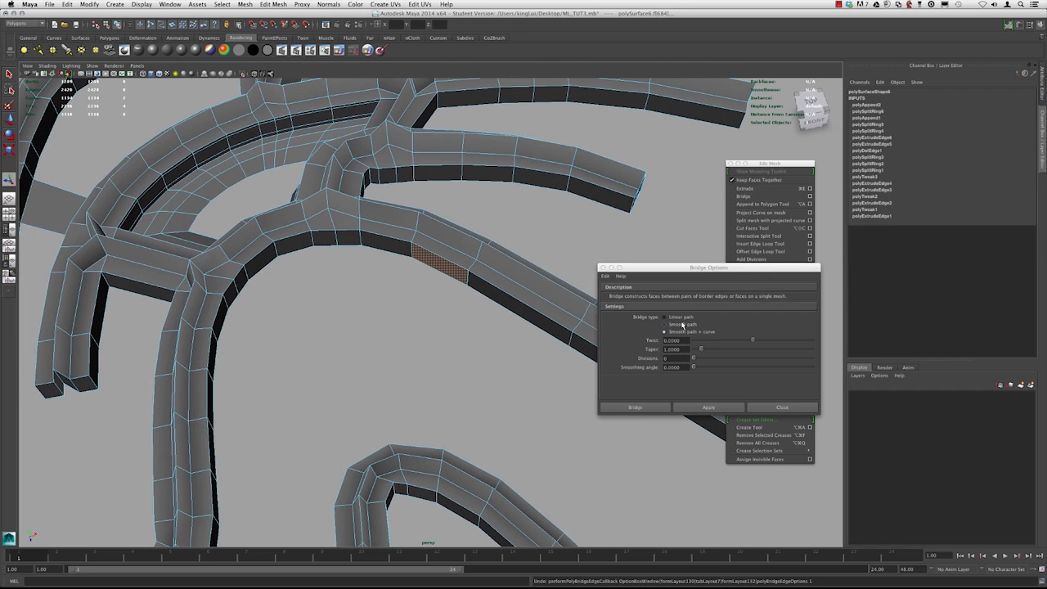
# Bridge the two side faces using Smooth path with 0 divisions and close the Bridge Options
pyautogui.click(682, 325)
pyautogui.click(696, 405)
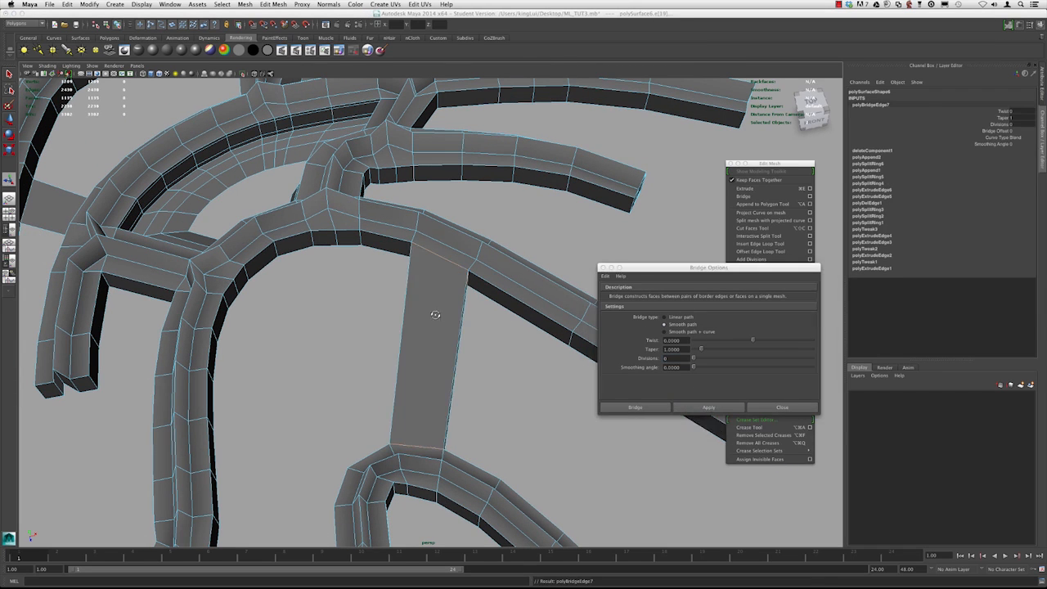
pyautogui.keyDown('alt'); pyautogui.moveTo(420, 327); pyautogui.dragTo(460, 322); pyautogui.keyUp('alt')
pyautogui.click(783, 409)
pyautogui.keyDown('alt'); pyautogui.moveTo(409, 282); pyautogui.dragTo(425, 279); pyautogui.keyUp('alt')
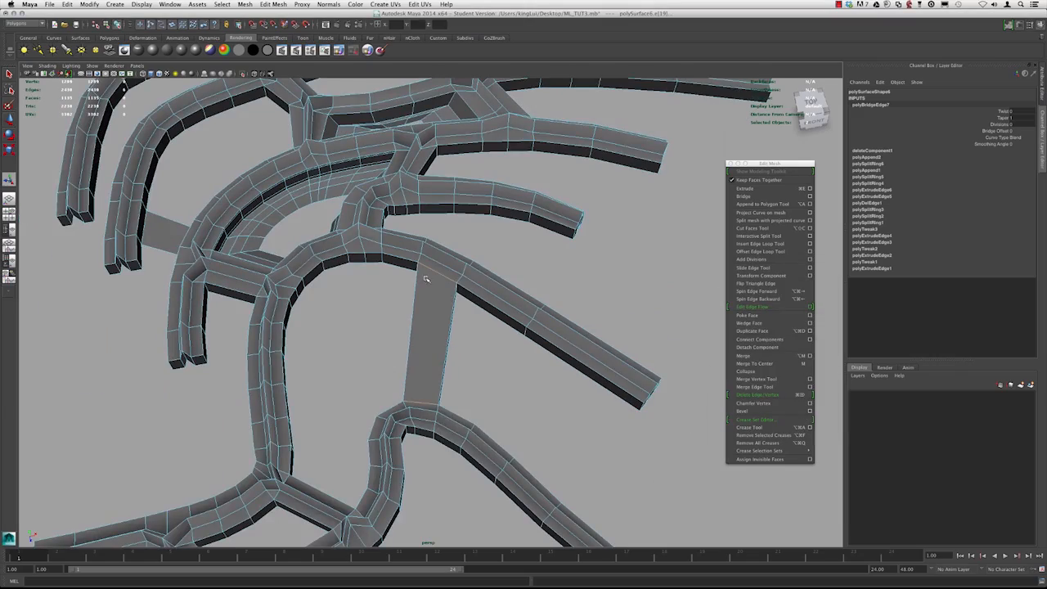
# Insert an edge loop across the middle of the bridged connecting strip
pyautogui.moveTo(446, 277); pyautogui.dragTo(461, 269, button='right')
pyautogui.keyDown('alt'); pyautogui.moveTo(463, 286); pyautogui.dragTo(456, 310); pyautogui.keyUp('alt')
pyautogui.press('3')
pyautogui.keyDown('alt'); pyautogui.moveTo(455, 311); pyautogui.dragTo(368, 315, button='right'); pyautogui.keyUp('alt')
pyautogui.keyDown('alt'); pyautogui.moveTo(368, 315); pyautogui.dragTo(419, 345); pyautogui.keyUp('alt')
pyautogui.press('1')
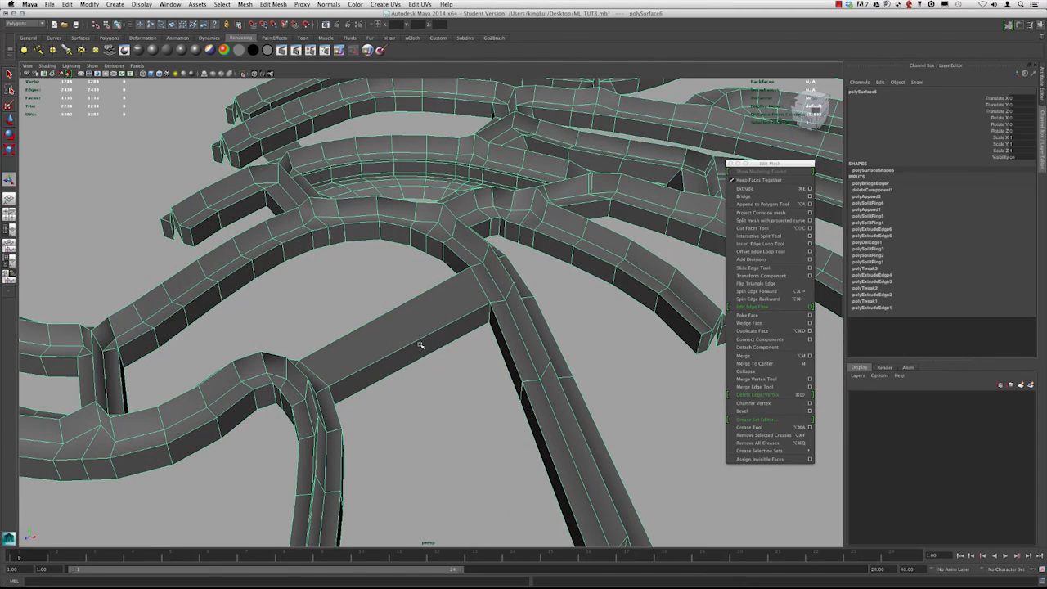
pyautogui.click(760, 244)
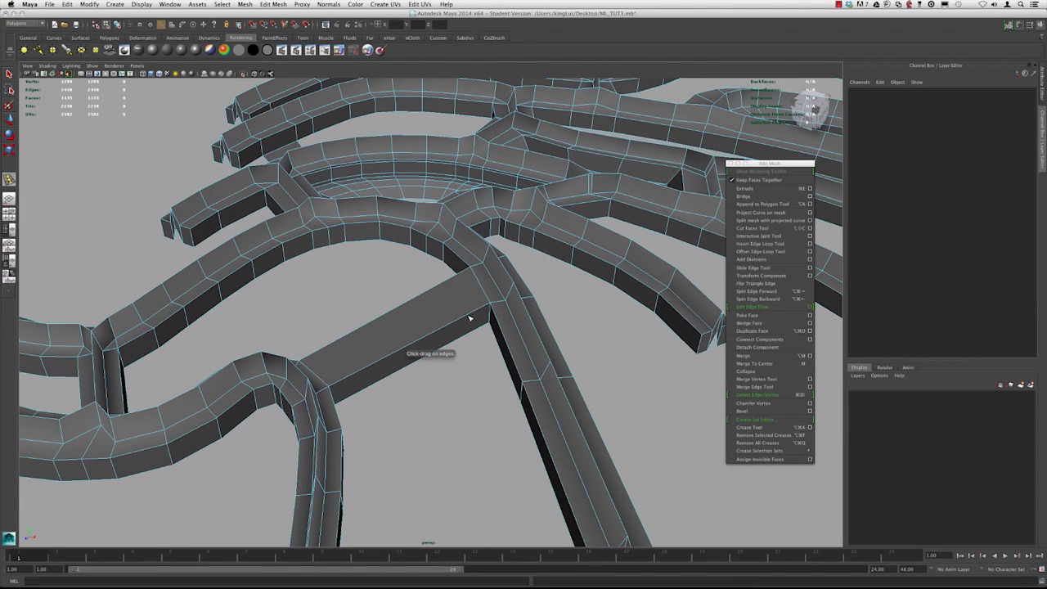
pyautogui.click(446, 328)
pyautogui.keyDown('alt'); pyautogui.moveTo(445, 328); pyautogui.dragTo(427, 344); pyautogui.keyUp('alt')
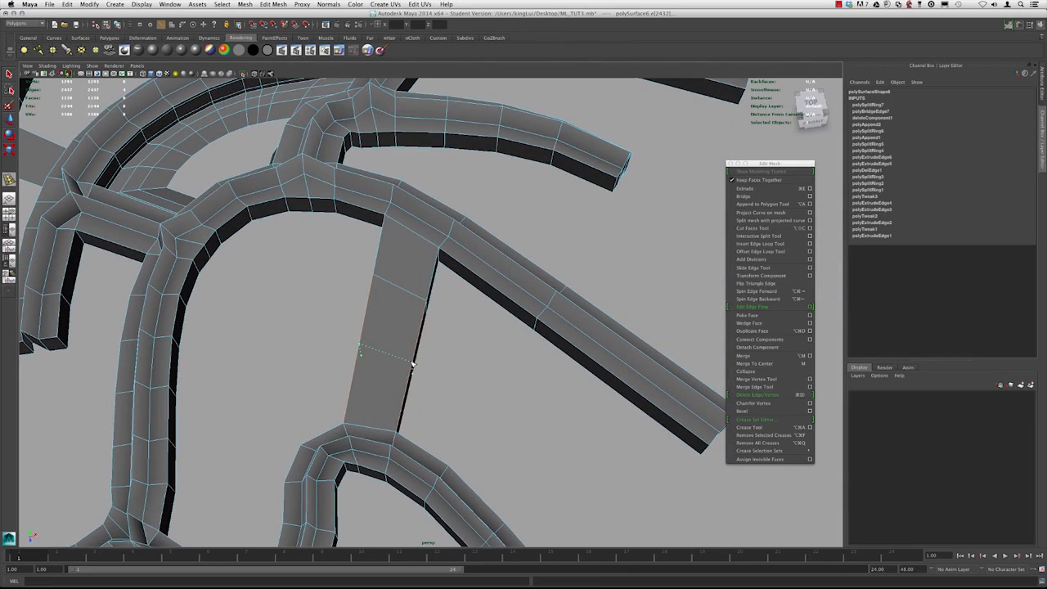
pyautogui.moveTo(413, 366); pyautogui.dragTo(412, 365)
pyautogui.keyDown('alt'); pyautogui.moveTo(412, 365); pyautogui.dragTo(493, 276); pyautogui.keyUp('alt')
pyautogui.click(513, 248)
# Append a polygon joining the connecting strip's side to the neighbouring diagonal strip
pyautogui.click(761, 204)
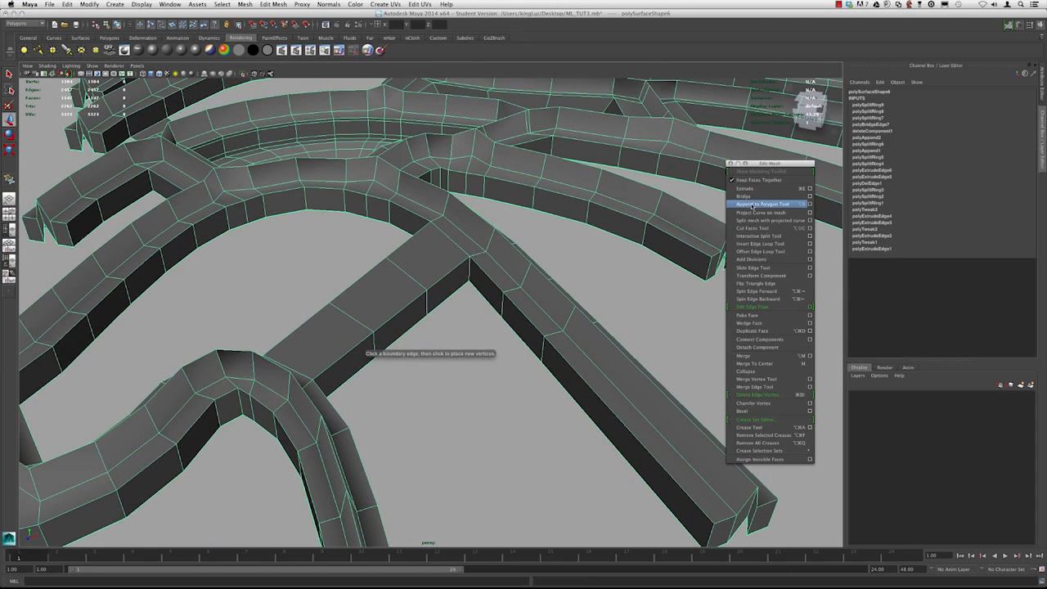
pyautogui.click(507, 326)
pyautogui.press('w')
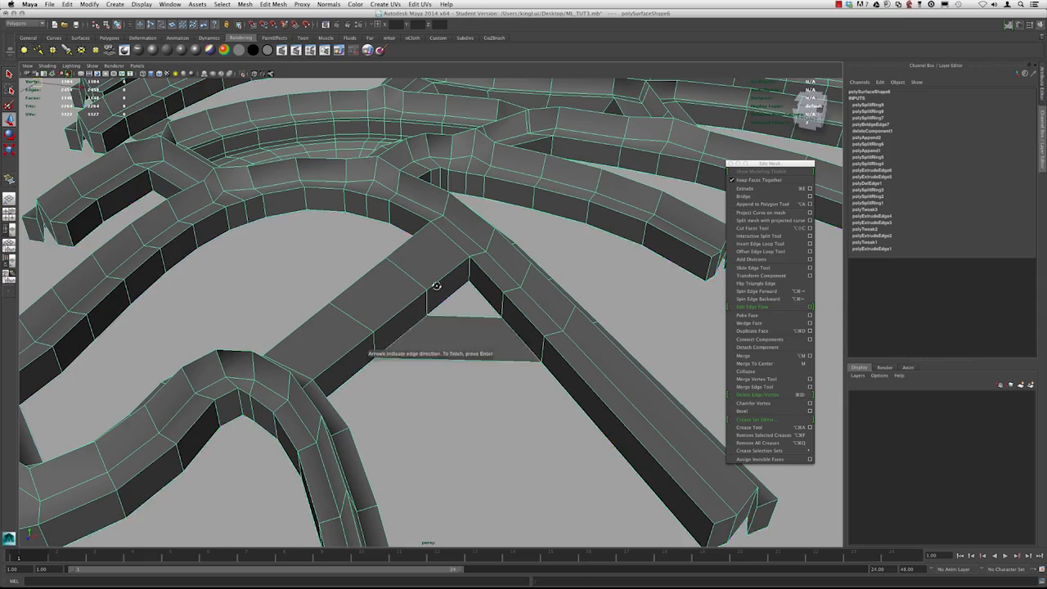
# Orbit around and preview the smoothed mesh to inspect the new connections
pyautogui.keyDown('alt'); pyautogui.moveTo(433, 283); pyautogui.dragTo(493, 287); pyautogui.keyUp('alt')
pyautogui.keyDown('alt'); pyautogui.moveTo(493, 287); pyautogui.dragTo(392, 246, button='right'); pyautogui.keyUp('alt')
pyautogui.keyDown('alt'); pyautogui.moveTo(393, 245); pyautogui.dragTo(333, 239); pyautogui.keyUp('alt')
pyautogui.keyDown('alt'); pyautogui.moveTo(333, 240); pyautogui.dragTo(382, 226, button='middle'); pyautogui.keyUp('alt')
pyautogui.click(425, 255)
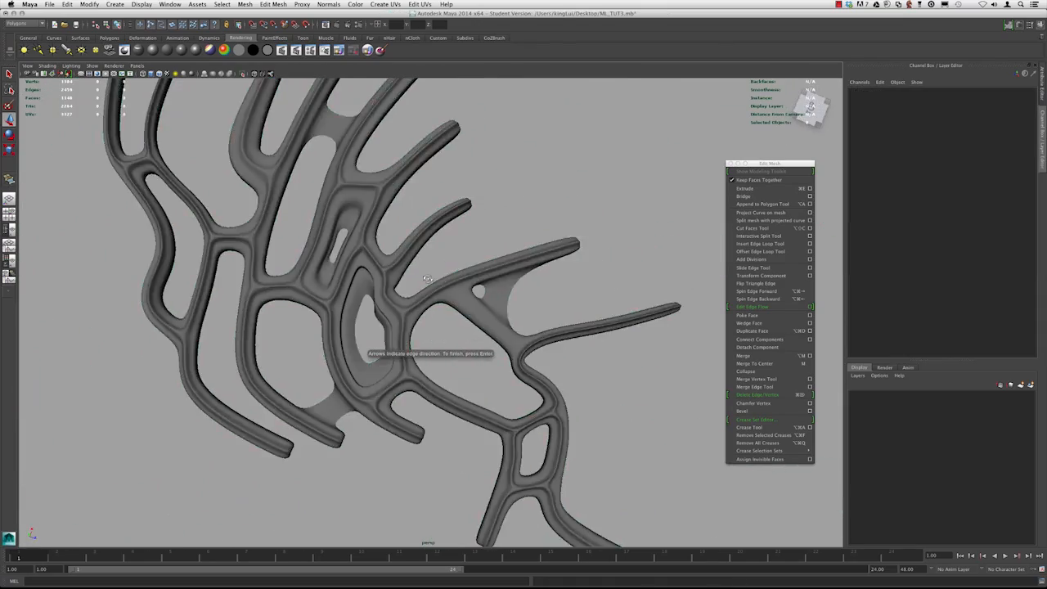
pyautogui.keyDown('alt'); pyautogui.moveTo(444, 278); pyautogui.dragTo(374, 276); pyautogui.keyUp('alt')
pyautogui.keyDown('alt'); pyautogui.moveTo(374, 276); pyautogui.dragTo(415, 285, button='right'); pyautogui.keyUp('alt')
pyautogui.keyDown('alt'); pyautogui.moveTo(416, 285); pyautogui.dragTo(402, 285); pyautogui.keyUp('alt')
pyautogui.click(401, 285)
pyautogui.keyDown('alt'); pyautogui.moveTo(403, 288); pyautogui.dragTo(532, 419, button='right'); pyautogui.keyUp('alt')
pyautogui.keyDown('alt'); pyautogui.moveTo(532, 418); pyautogui.dragTo(486, 330, button='middle'); pyautogui.keyUp('alt')
pyautogui.press('1')
pyautogui.keyDown('alt'); pyautogui.moveTo(458, 334); pyautogui.dragTo(365, 298); pyautogui.keyUp('alt')
pyautogui.keyDown('alt'); pyautogui.moveTo(470, 304); pyautogui.dragTo(459, 306); pyautogui.keyUp('alt')
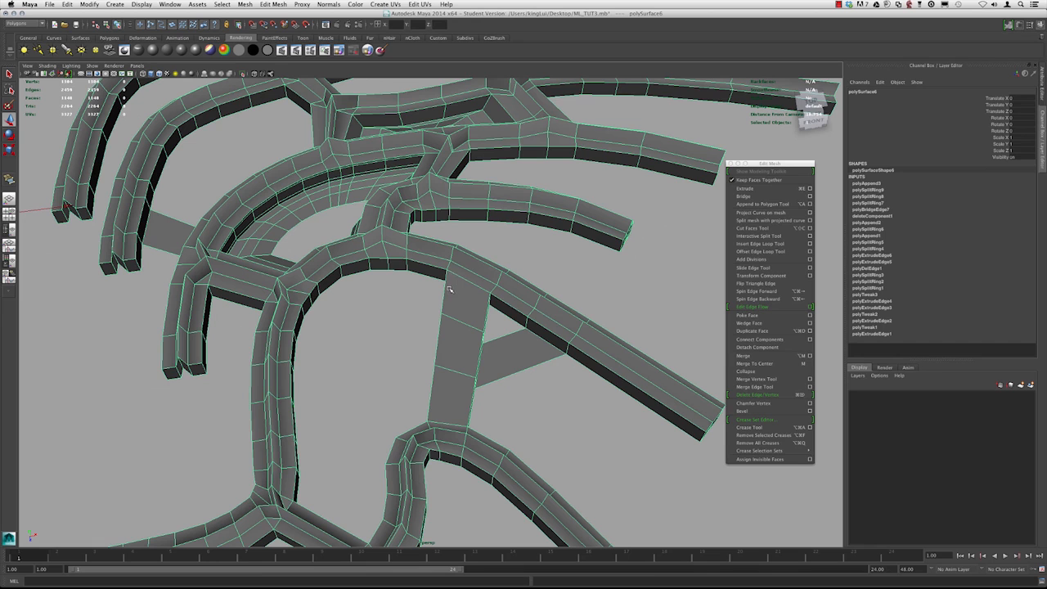
# Select the border edges of the square opening at the junction and extrude them inward
pyautogui.keyDown('alt'); pyautogui.moveTo(449, 288); pyautogui.dragTo(418, 268, button='middle'); pyautogui.keyUp('alt')
pyautogui.keyDown('alt'); pyautogui.moveTo(418, 271); pyautogui.dragTo(424, 306); pyautogui.keyUp('alt')
pyautogui.moveTo(425, 288); pyautogui.dragTo(426, 260, button='right')
pyautogui.click(429, 336)
pyautogui.keyDown('shift'); pyautogui.click(432, 396); pyautogui.keyUp('shift')
pyautogui.keyDown('alt'); pyautogui.moveTo(434, 392); pyautogui.dragTo(436, 353, button='middle'); pyautogui.keyUp('alt')
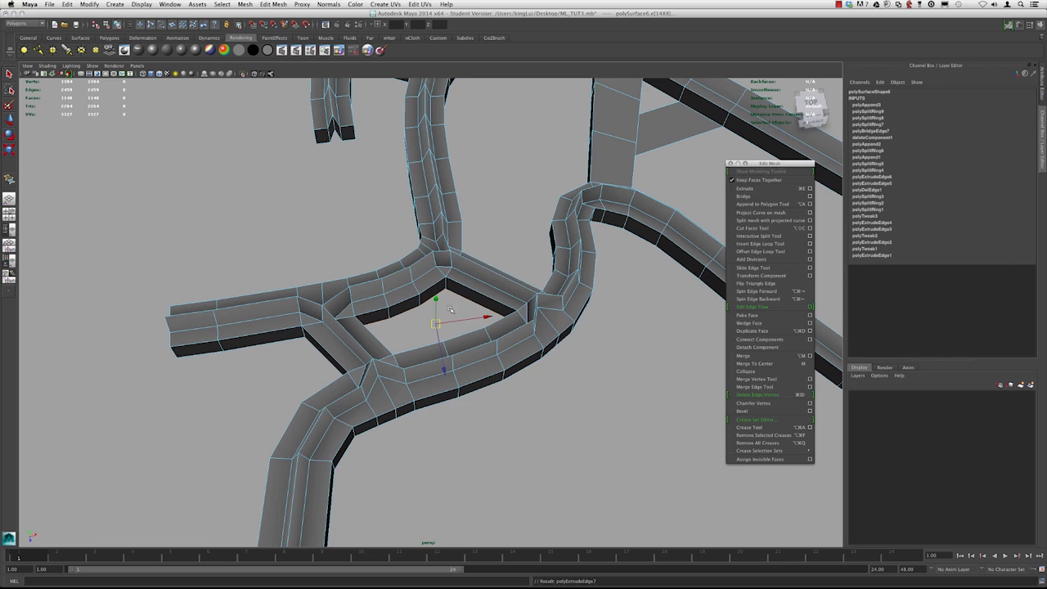
pyautogui.click(744, 188)
pyautogui.click(456, 226)
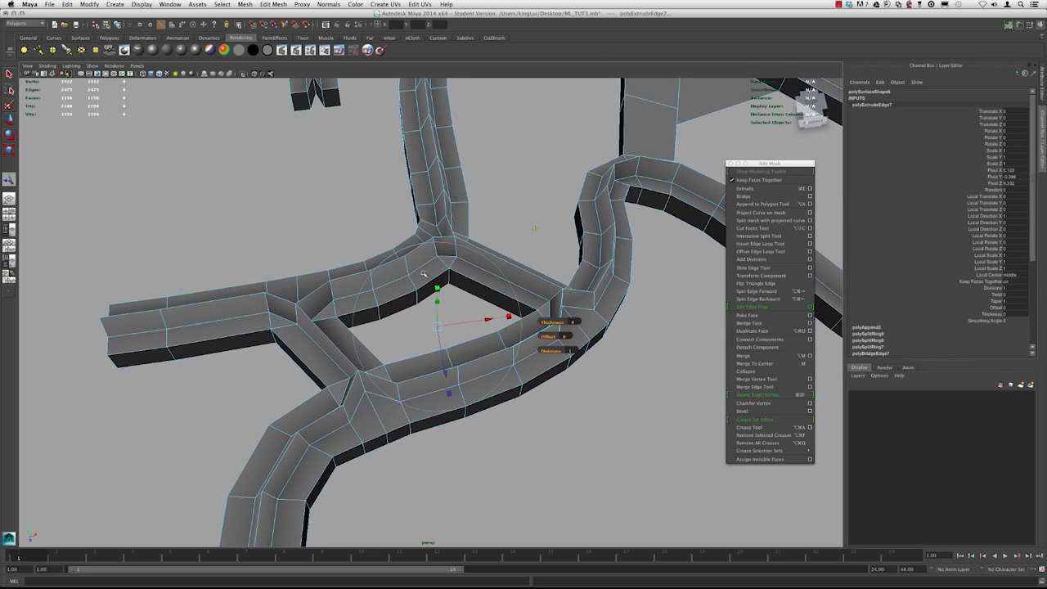
pyautogui.moveTo(436, 325); pyautogui.dragTo(430, 325)
# Extrude the opening's border edges three more times, moving each ring to form a stepped inner rim
pyautogui.hotkey('ctrl', 'e')
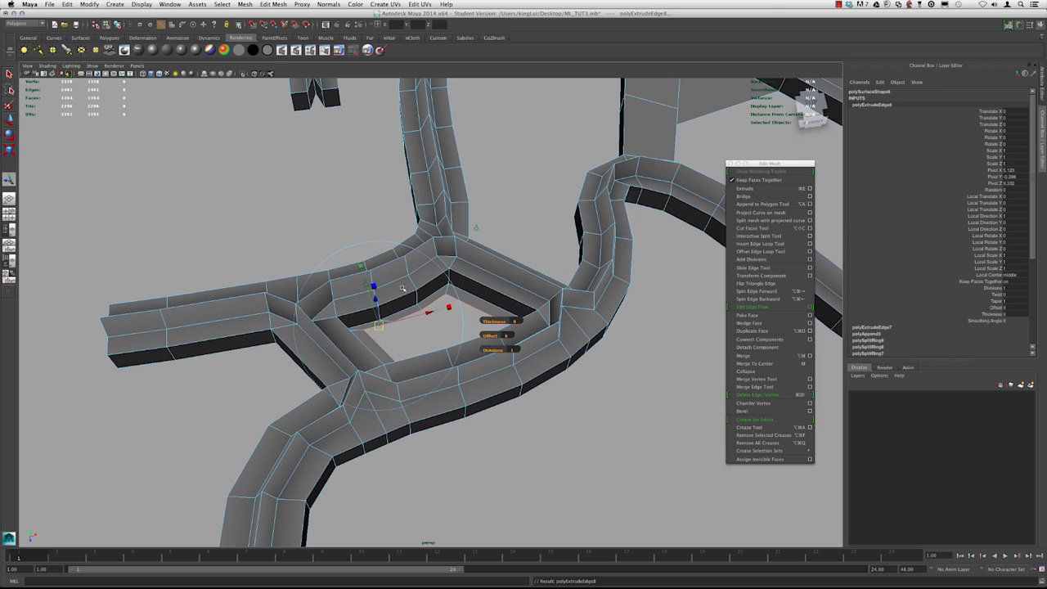
pyautogui.keyDown('alt'); pyautogui.moveTo(442, 276); pyautogui.dragTo(447, 266); pyautogui.keyUp('alt')
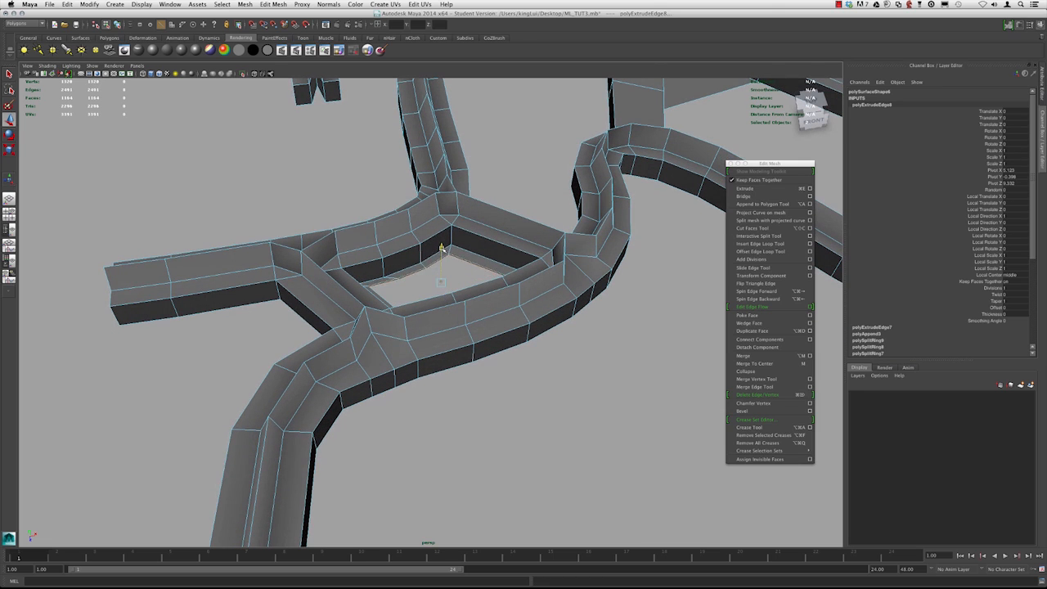
pyautogui.hotkey('ctrl', 'e')
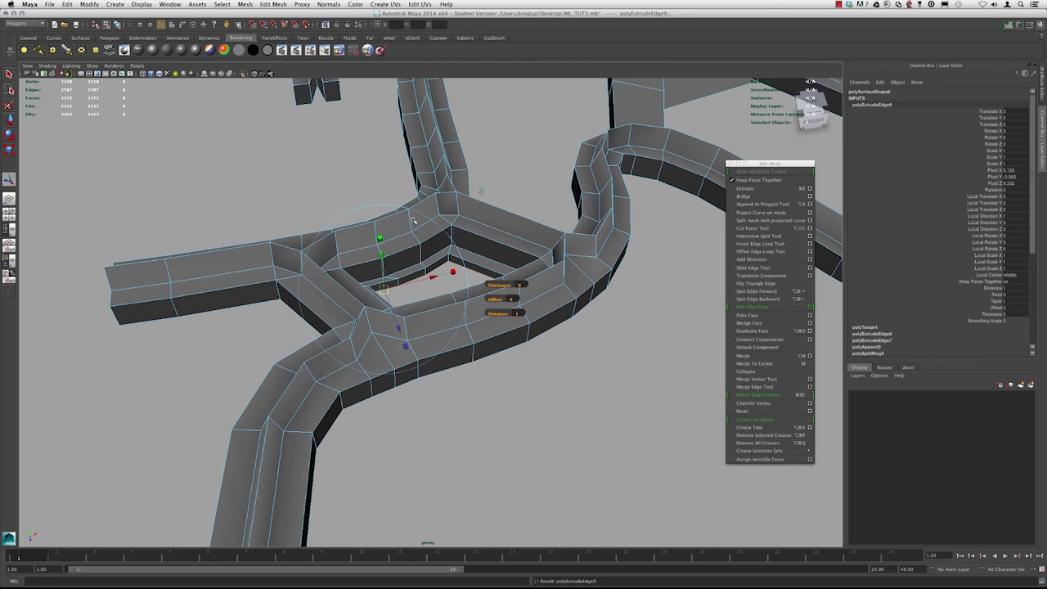
pyautogui.click(481, 190)
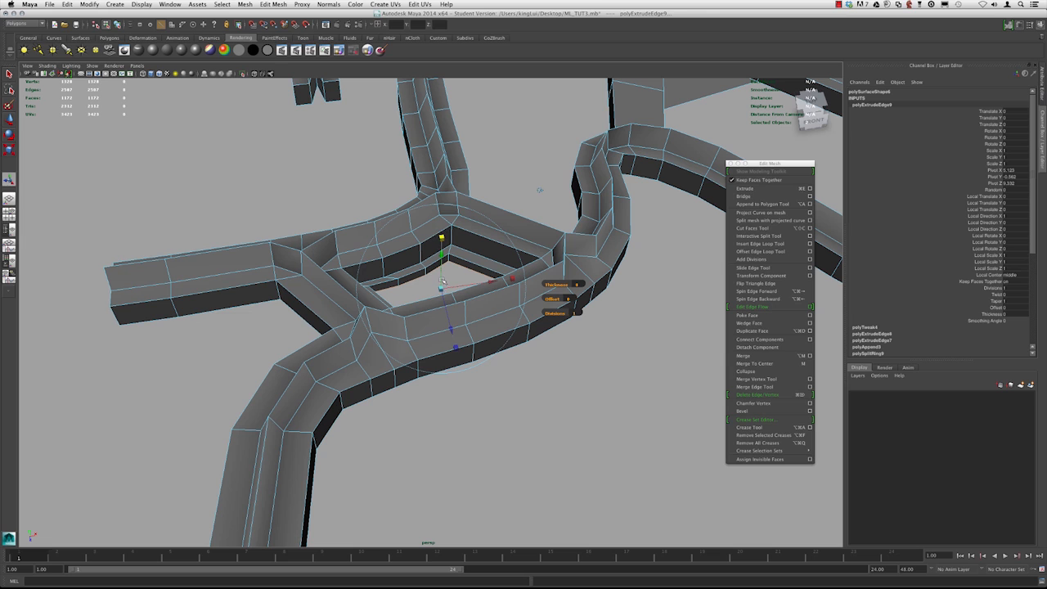
pyautogui.keyDown('alt'); pyautogui.moveTo(436, 287); pyautogui.dragTo(468, 297); pyautogui.keyUp('alt')
pyautogui.hotkey('ctrl', 'e')
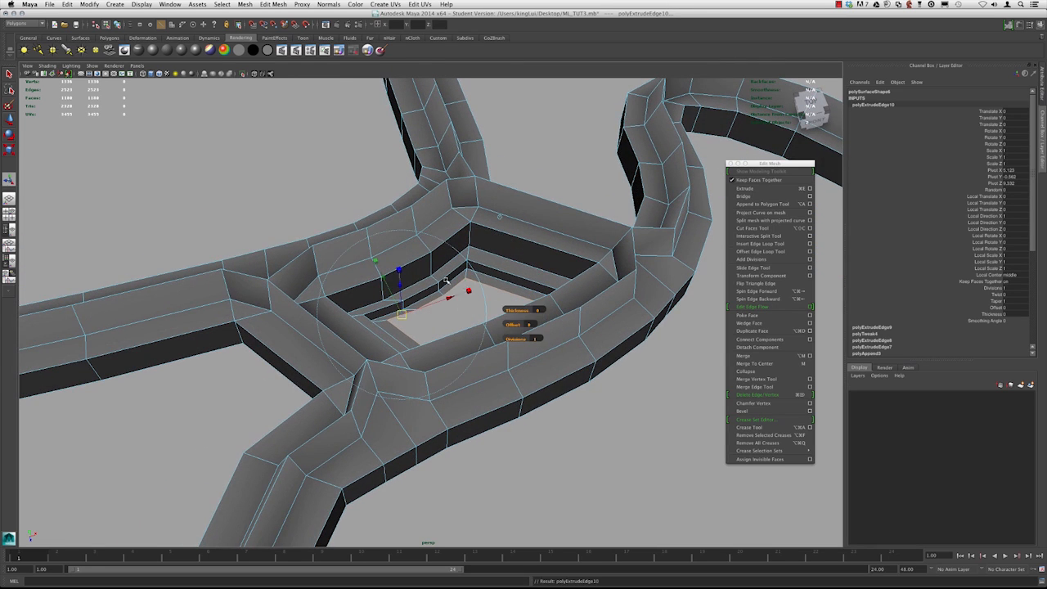
pyautogui.moveTo(462, 280); pyautogui.dragTo(463, 290)
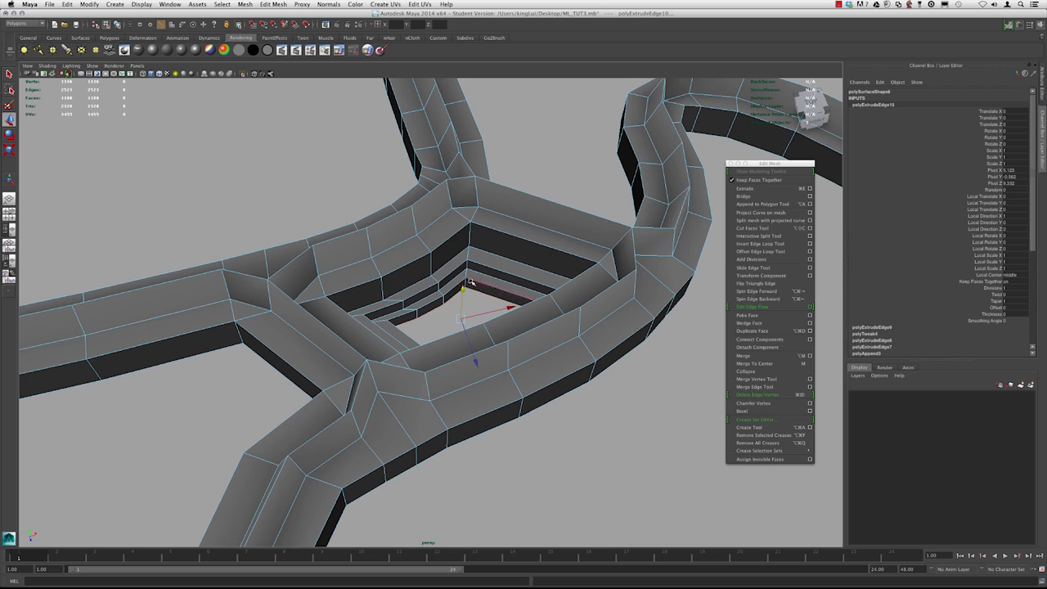
# Switch to object mode and preview the smoothed mesh around the new rim
pyautogui.keyDown('alt'); pyautogui.moveTo(511, 266); pyautogui.dragTo(316, 203, button='right'); pyautogui.keyUp('alt')
pyautogui.press('F8')
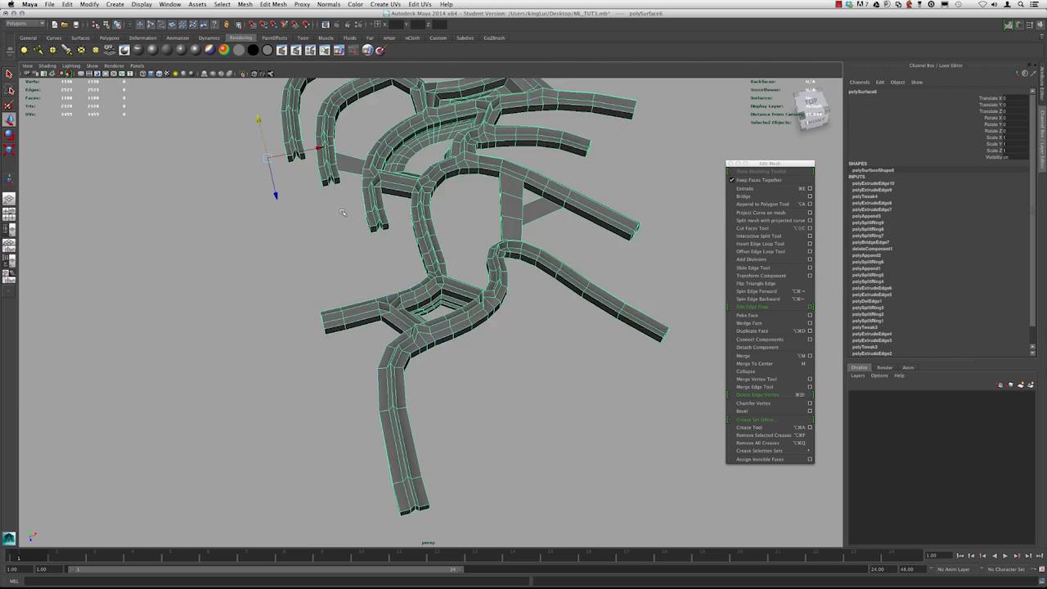
pyautogui.keyDown('alt'); pyautogui.moveTo(315, 204); pyautogui.dragTo(362, 268); pyautogui.keyUp('alt')
pyautogui.press('3')
pyautogui.keyDown('alt'); pyautogui.moveTo(362, 268); pyautogui.dragTo(472, 297, button='right'); pyautogui.keyUp('alt')
pyautogui.click(471, 297)
pyautogui.keyDown('alt'); pyautogui.moveTo(471, 296); pyautogui.dragTo(461, 297); pyautogui.keyUp('alt')
pyautogui.keyDown('alt'); pyautogui.moveTo(460, 297); pyautogui.dragTo(489, 327, button='right'); pyautogui.keyUp('alt')
pyautogui.click(500, 346)
pyautogui.press('1')
pyautogui.keyDown('alt'); pyautogui.moveTo(501, 346); pyautogui.dragTo(425, 304); pyautogui.keyUp('alt')
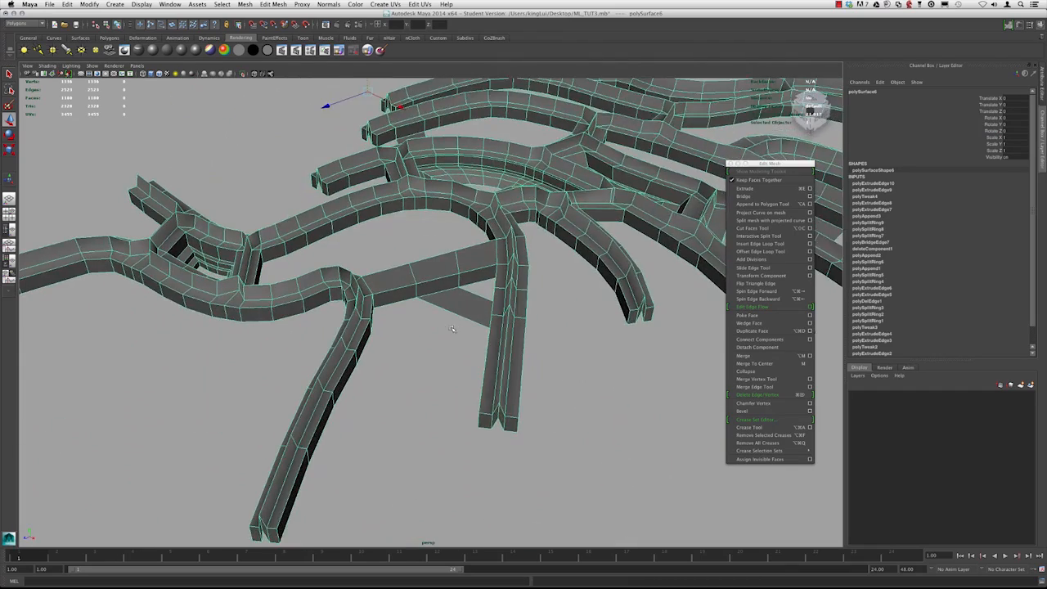
# Select and delete the side faces of the strip where the connector strip joins it
pyautogui.keyDown('alt'); pyautogui.moveTo(425, 305); pyautogui.dragTo(458, 328, button='right'); pyautogui.keyUp('alt')
pyautogui.keyDown('alt'); pyautogui.moveTo(458, 327); pyautogui.dragTo(470, 330, button='middle'); pyautogui.keyUp('alt')
pyautogui.keyDown('alt'); pyautogui.moveTo(470, 331); pyautogui.dragTo(444, 339); pyautogui.keyUp('alt')
pyautogui.moveTo(376, 301); pyautogui.dragTo(379, 320, button='right')
pyautogui.moveTo(332, 311); pyautogui.dragTo(357, 315)
pyautogui.press('Delete')
pyautogui.keyDown('alt'); pyautogui.moveTo(358, 316); pyautogui.dragTo(411, 299, button='right'); pyautogui.keyUp('alt')
pyautogui.keyDown('alt'); pyautogui.moveTo(442, 318); pyautogui.dragTo(470, 309); pyautogui.keyUp('alt')
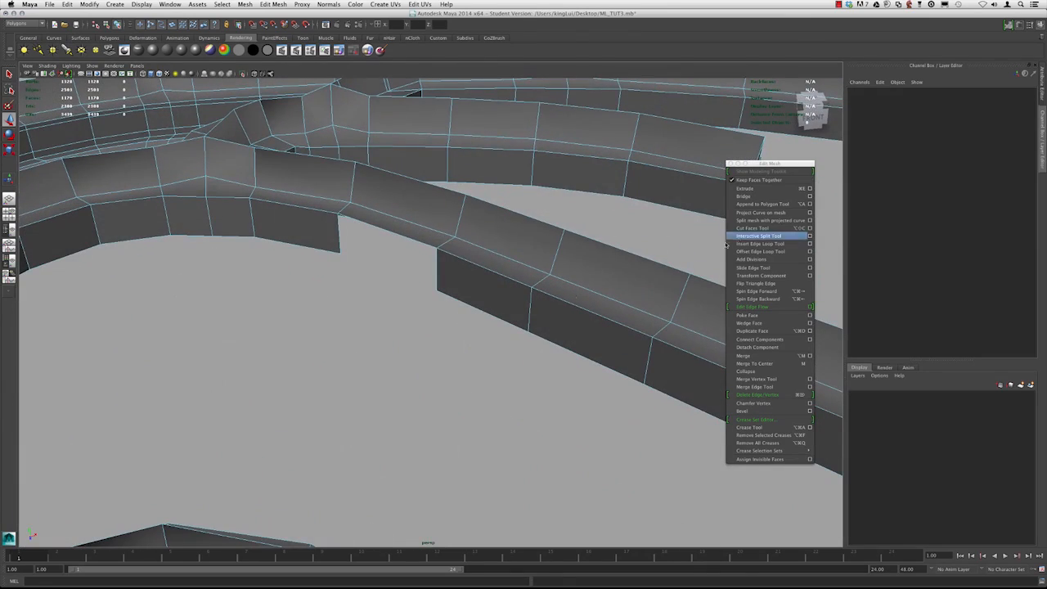
# Fill the two gaps in the strip's side wall with appended polygons
pyautogui.click(759, 204)
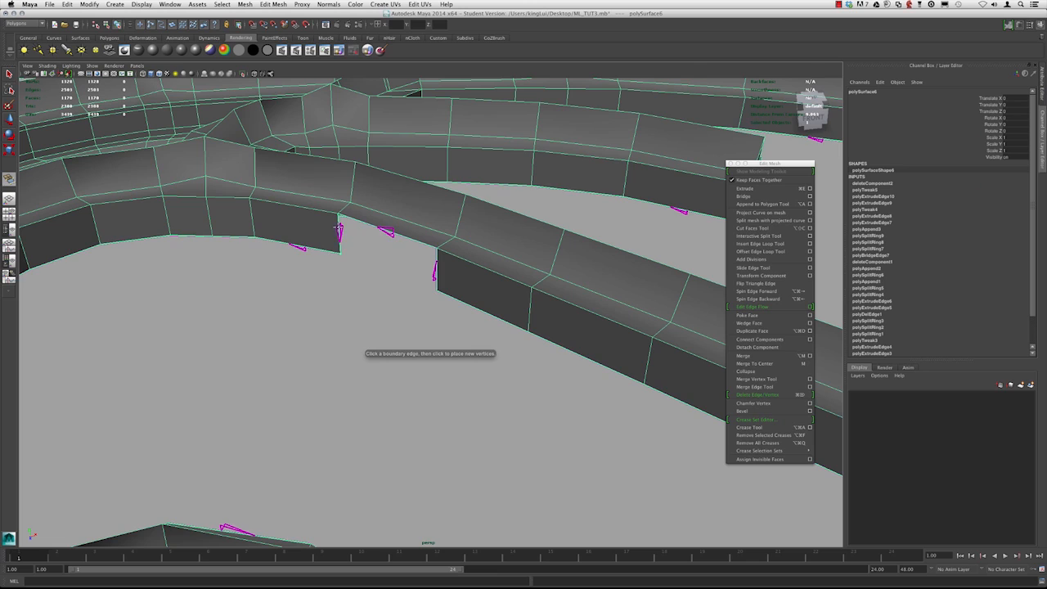
pyautogui.click(436, 261)
pyautogui.press('Return')
pyautogui.keyDown('alt'); pyautogui.moveTo(436, 262); pyautogui.dragTo(343, 313); pyautogui.keyUp('alt')
pyautogui.keyDown('alt'); pyautogui.moveTo(344, 314); pyautogui.dragTo(428, 246, button='right'); pyautogui.keyUp('alt')
pyautogui.press('g')
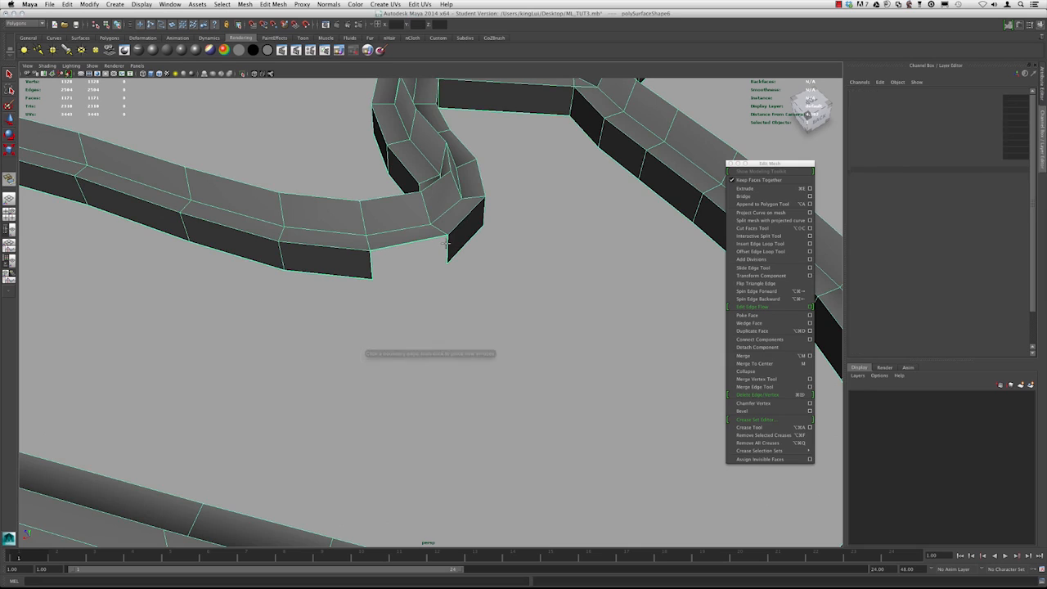
pyautogui.click(372, 261)
pyautogui.press('Return')
pyautogui.keyDown('alt'); pyautogui.moveTo(372, 262); pyautogui.dragTo(335, 263, button='right'); pyautogui.keyUp('alt')
pyautogui.keyDown('alt'); pyautogui.moveTo(336, 263); pyautogui.dragTo(420, 250); pyautogui.keyUp('alt')
pyautogui.keyDown('alt'); pyautogui.moveTo(421, 250); pyautogui.dragTo(413, 286, button='middle'); pyautogui.keyUp('alt')
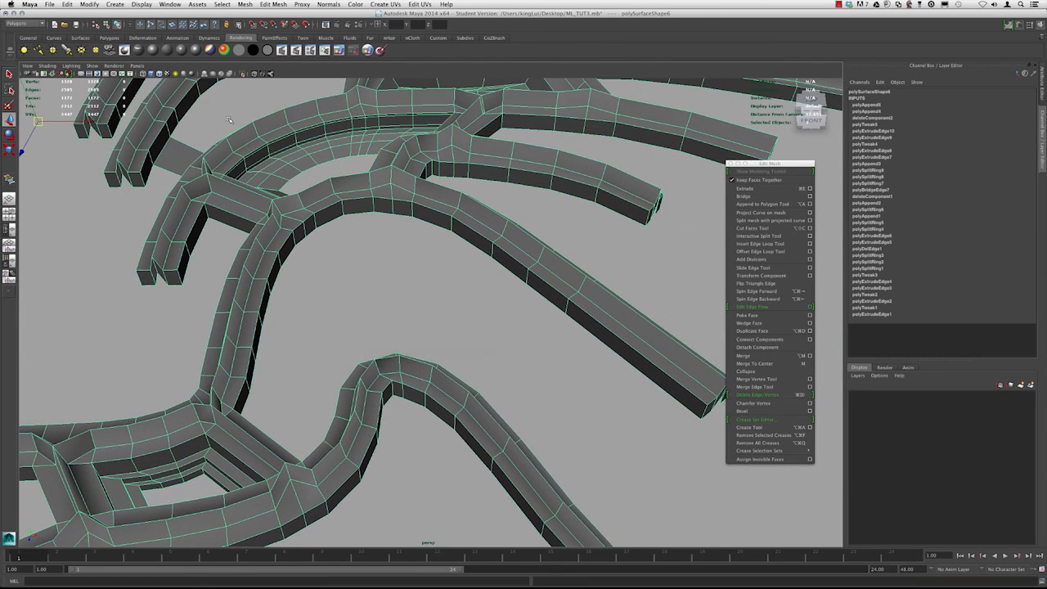
# Delete the mesh's construction history
pyautogui.click(67, 4)
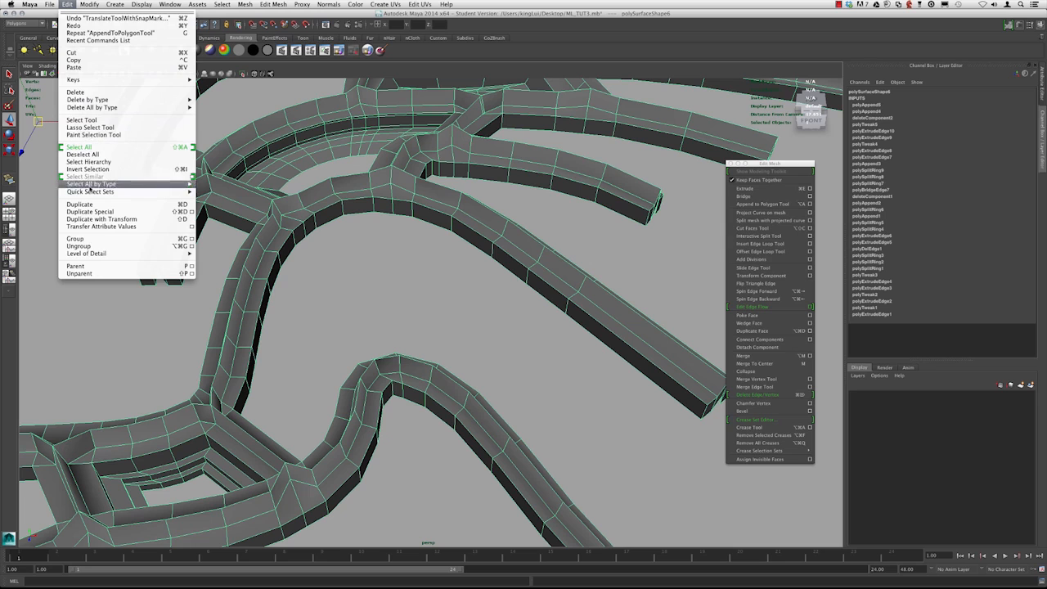
pyautogui.moveTo(95, 99)
pyautogui.click(221, 100)
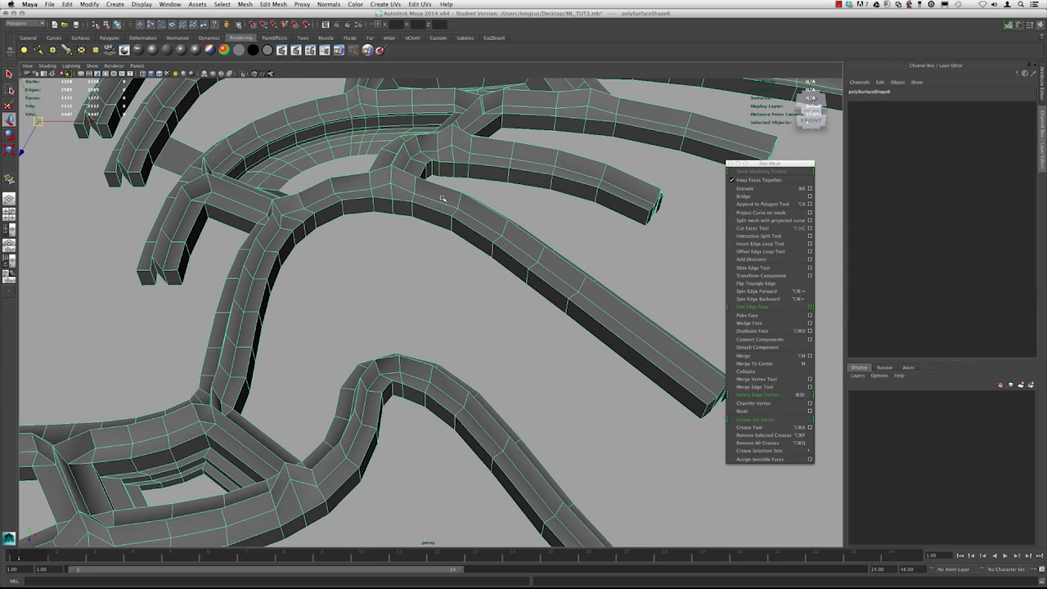
# Append a polygon connecting the upper strip's edge to the lower strip's edge and insert an edge loop across it
pyautogui.moveTo(443, 198); pyautogui.dragTo(473, 189, button='right')
pyautogui.click(388, 227)
pyautogui.keyDown('alt'); pyautogui.moveTo(388, 227); pyautogui.dragTo(433, 246); pyautogui.keyUp('alt')
pyautogui.click(325, 164)
pyautogui.keyDown('alt'); pyautogui.moveTo(311, 164); pyautogui.dragTo(408, 286, button='right'); pyautogui.keyUp('alt')
pyautogui.keyDown('alt'); pyautogui.moveTo(409, 285); pyautogui.dragTo(429, 293); pyautogui.keyUp('alt')
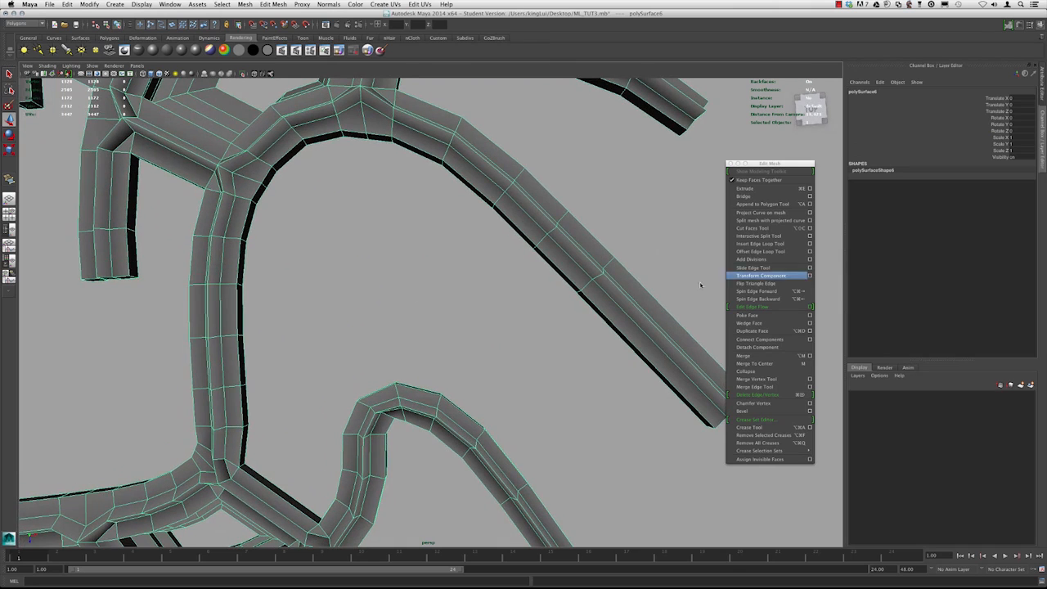
pyautogui.click(753, 207)
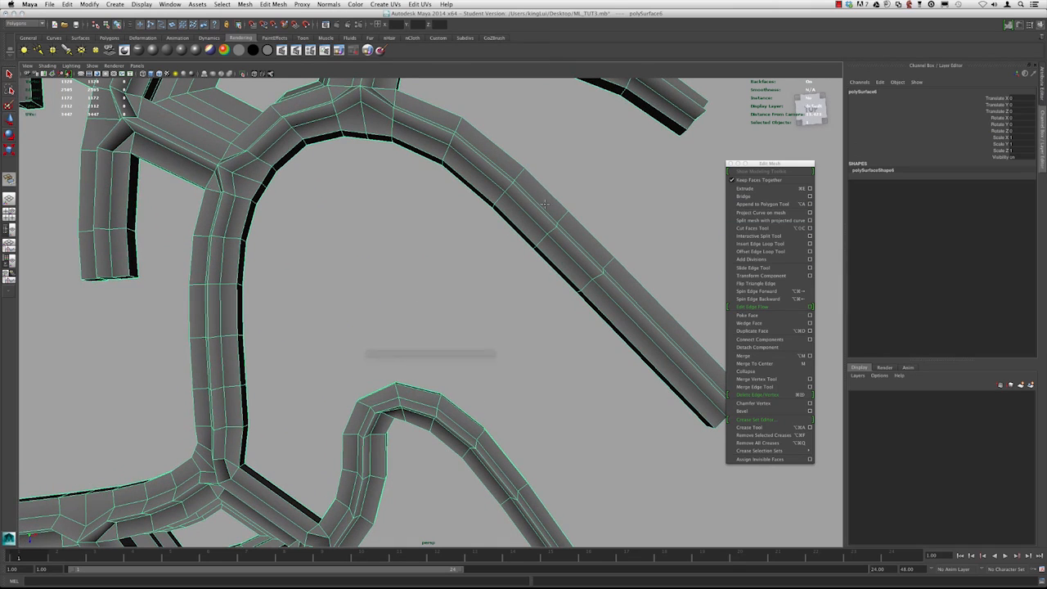
pyautogui.moveTo(416, 248)
pyautogui.keyDown('alt'); pyautogui.mouseDown()
pyautogui.moveTo(422, 320)
pyautogui.moveTo(401, 245)
pyautogui.mouseUp(); pyautogui.keyUp('alt')
pyautogui.click(419, 135)
pyautogui.press('Return')
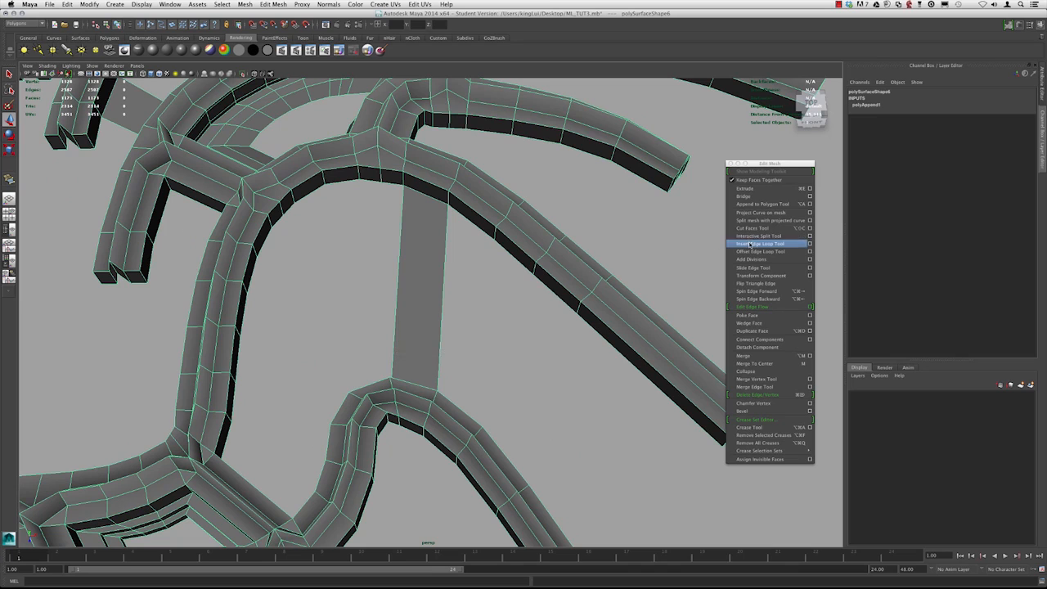
pyautogui.click(750, 245)
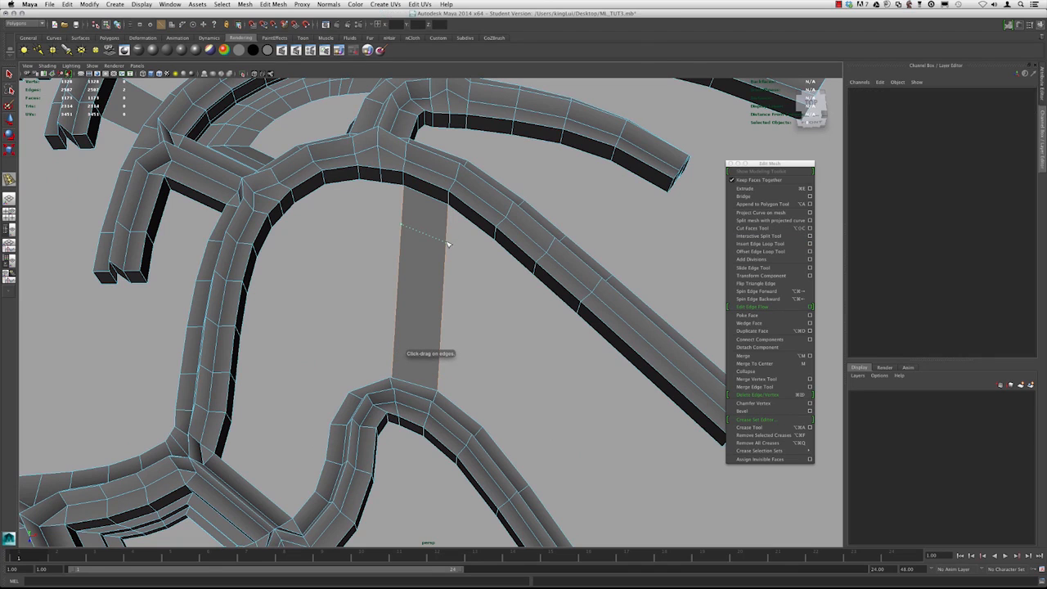
pyautogui.moveTo(449, 243); pyautogui.dragTo(447, 245)
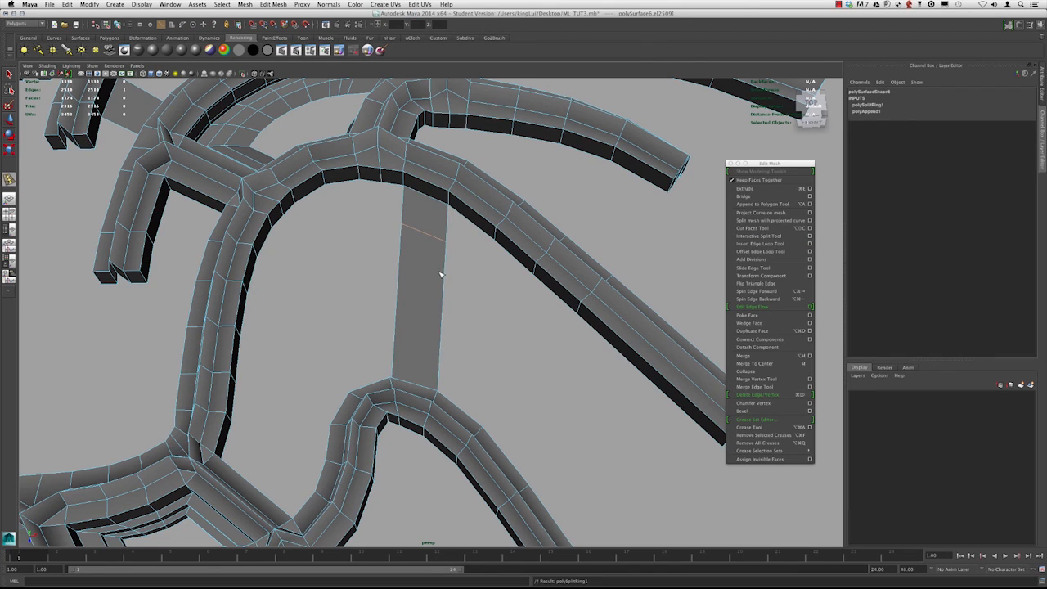
# Append a polygon from the new connecting face's boundary edge
pyautogui.click(753, 205)
pyautogui.click(449, 257)
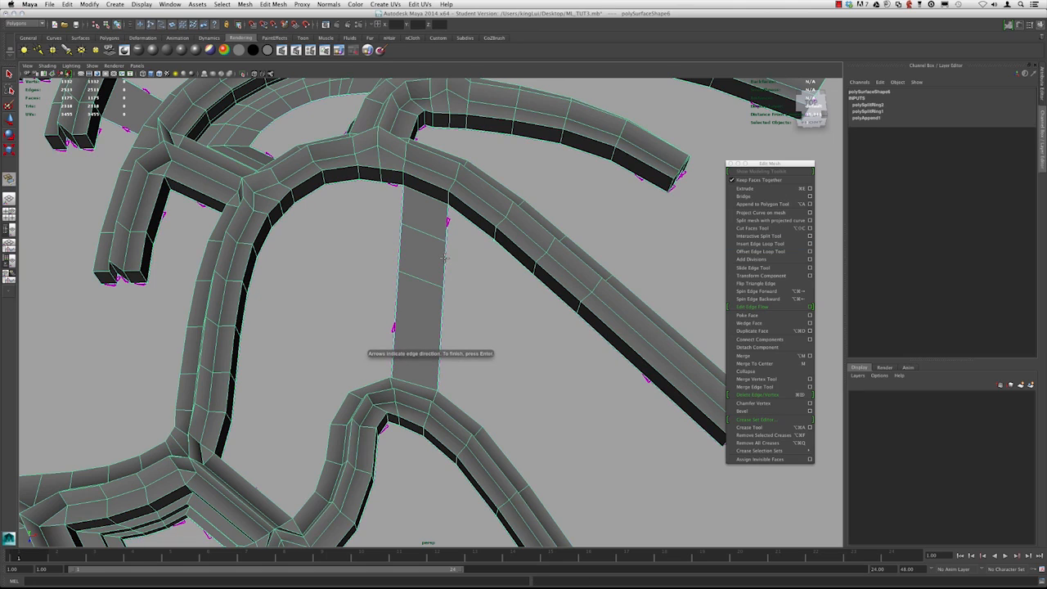
pyautogui.press('Return')
# Select the border edges of the opening beside the connector and extrude them inward
pyautogui.press('3')
pyautogui.keyDown('alt'); pyautogui.moveTo(443, 259); pyautogui.dragTo(385, 262); pyautogui.keyUp('alt')
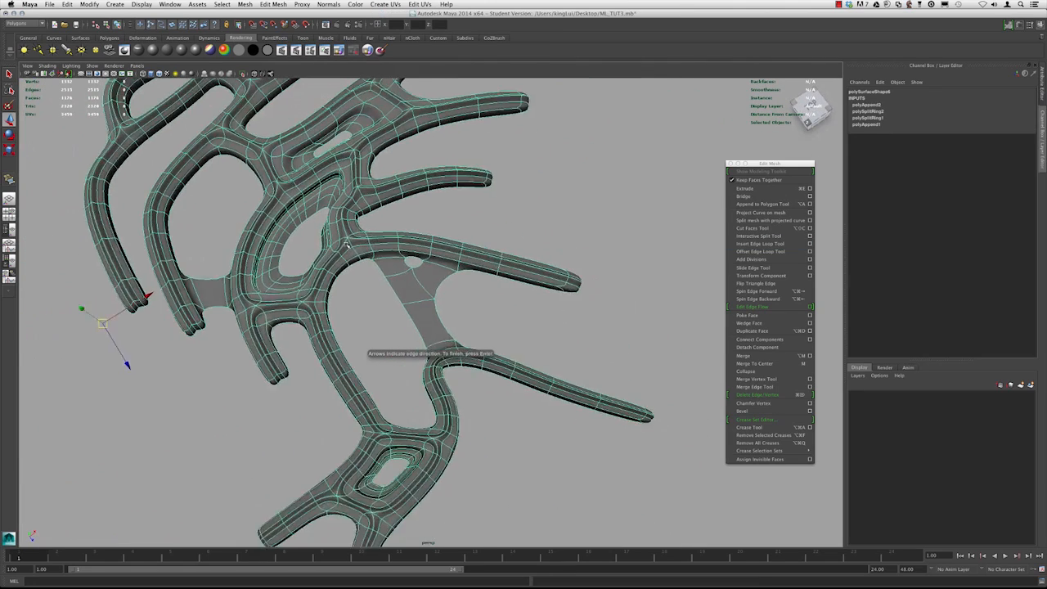
pyautogui.keyDown('alt'); pyautogui.moveTo(384, 262); pyautogui.dragTo(436, 309, button='right'); pyautogui.keyUp('alt')
pyautogui.keyDown('alt'); pyautogui.moveTo(436, 308); pyautogui.dragTo(493, 282); pyautogui.keyUp('alt')
pyautogui.press('1')
pyautogui.click(477, 273)
pyautogui.keyDown('alt'); pyautogui.moveTo(415, 285); pyautogui.dragTo(478, 309); pyautogui.keyUp('alt')
pyautogui.click(744, 188)
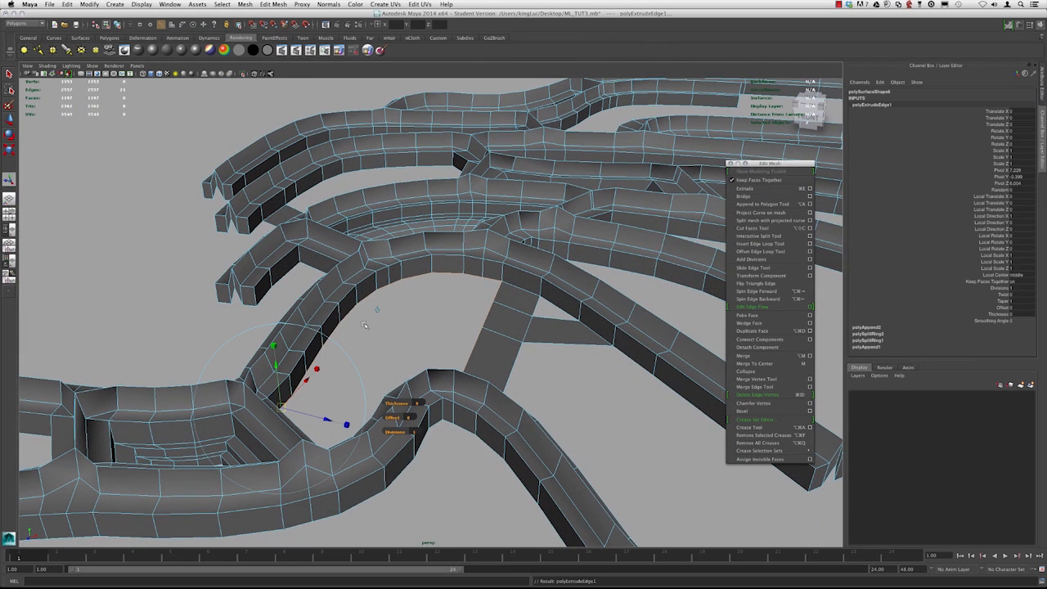
pyautogui.click(378, 309)
pyautogui.moveTo(395, 307); pyautogui.dragTo(395, 315)
# Extrude the opening's border edges three more times, scaling each ring inward to build a stepped rim
pyautogui.press('super+e')
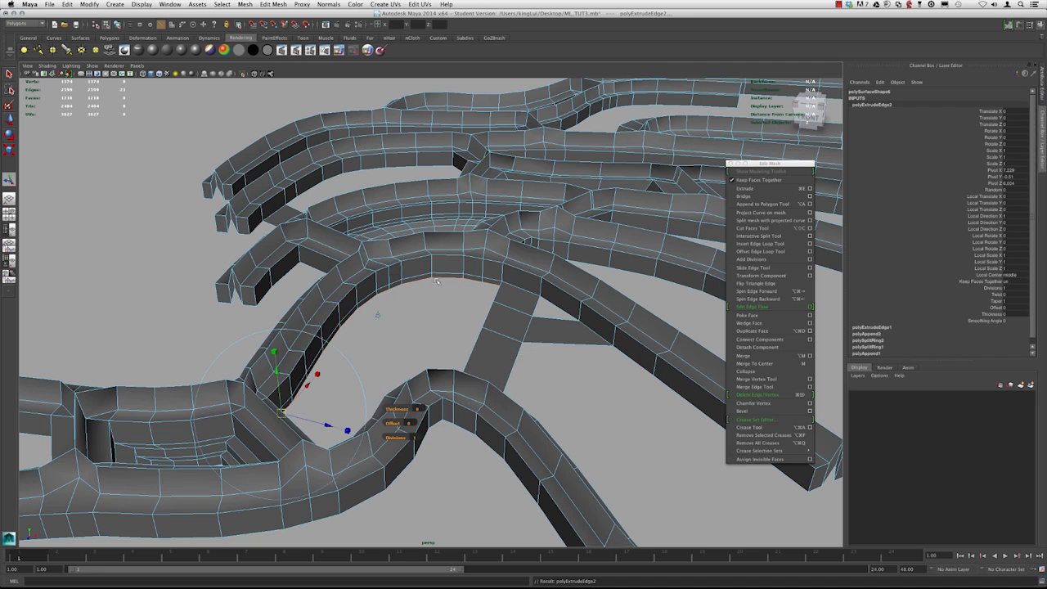
pyautogui.click(379, 316)
pyautogui.moveTo(396, 359)
pyautogui.mouseDown()
pyautogui.moveTo(384, 356)
pyautogui.moveTo(393, 353)
pyautogui.mouseUp()
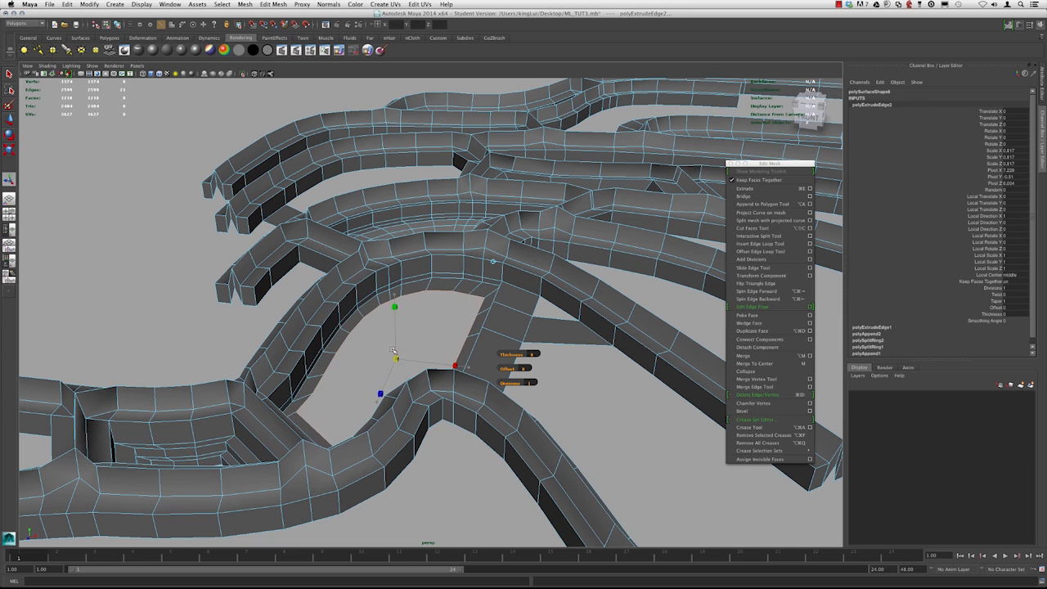
pyautogui.press('super+e')
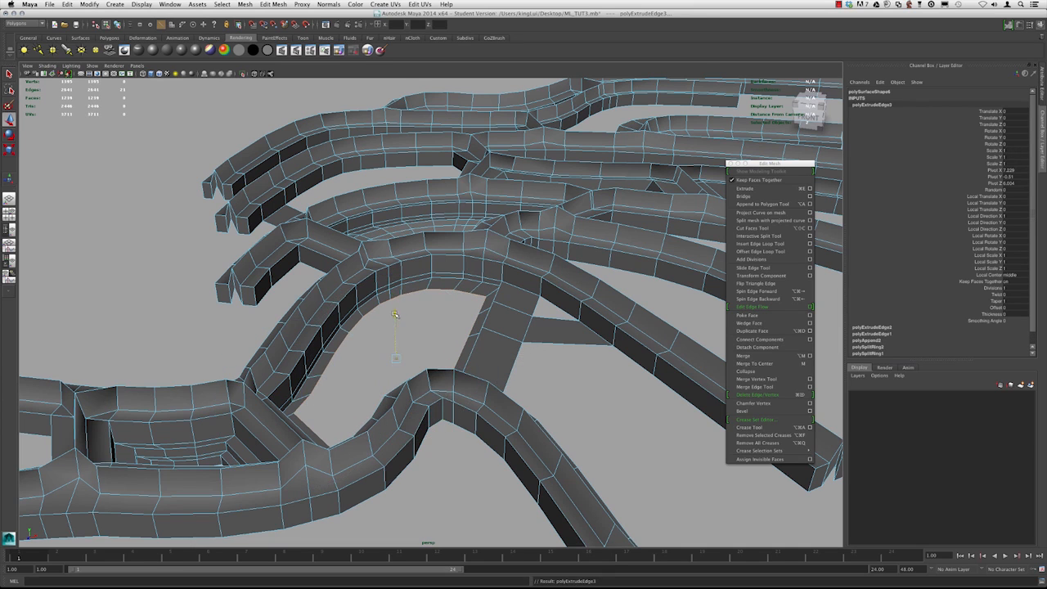
pyautogui.press('super+e')
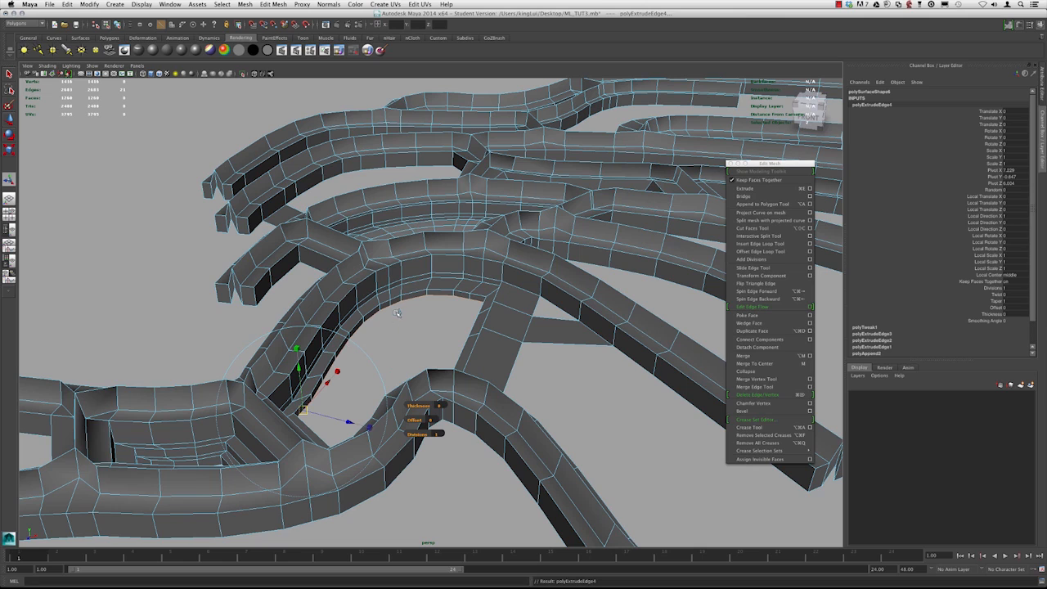
pyautogui.click(398, 313)
pyautogui.moveTo(395, 363); pyautogui.dragTo(443, 303)
pyautogui.press('1')
pyautogui.moveTo(429, 344)
pyautogui.keyDown('alt'); pyautogui.mouseDown(button='right')
pyautogui.moveTo(439, 324)
pyautogui.moveTo(423, 363)
pyautogui.mouseUp(button='right'); pyautogui.keyUp('alt')
pyautogui.keyDown('alt'); pyautogui.moveTo(423, 363); pyautogui.dragTo(380, 314); pyautogui.keyUp('alt')
pyautogui.keyDown('alt'); pyautogui.moveTo(380, 315); pyautogui.dragTo(403, 324, button='middle'); pyautogui.keyUp('alt')
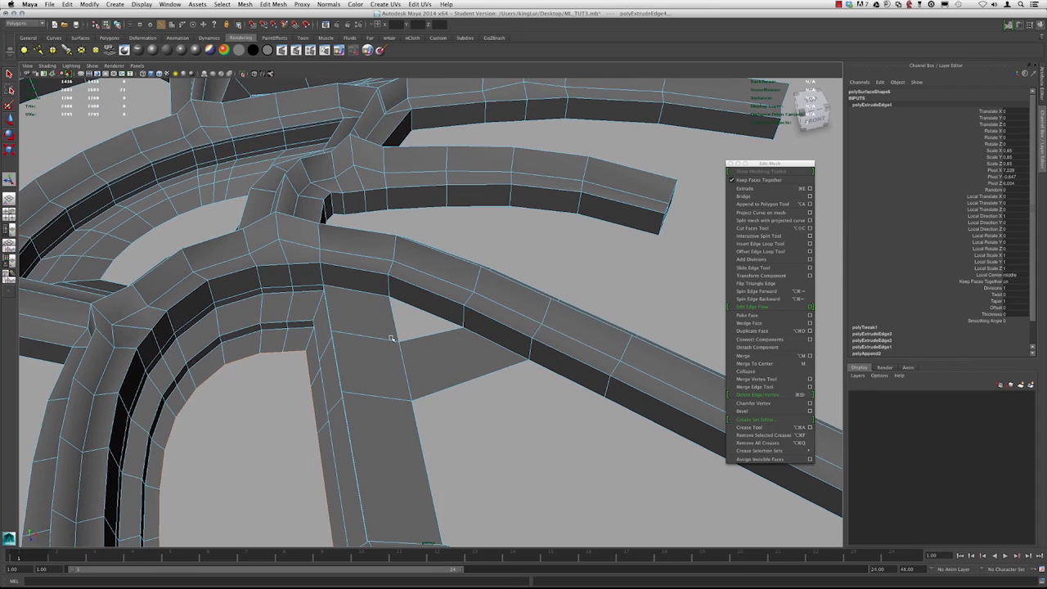
# Insert an edge loop across the small connecting face between the two strips
pyautogui.keyDown('alt'); pyautogui.moveTo(373, 310); pyautogui.dragTo(449, 358); pyautogui.keyUp('alt')
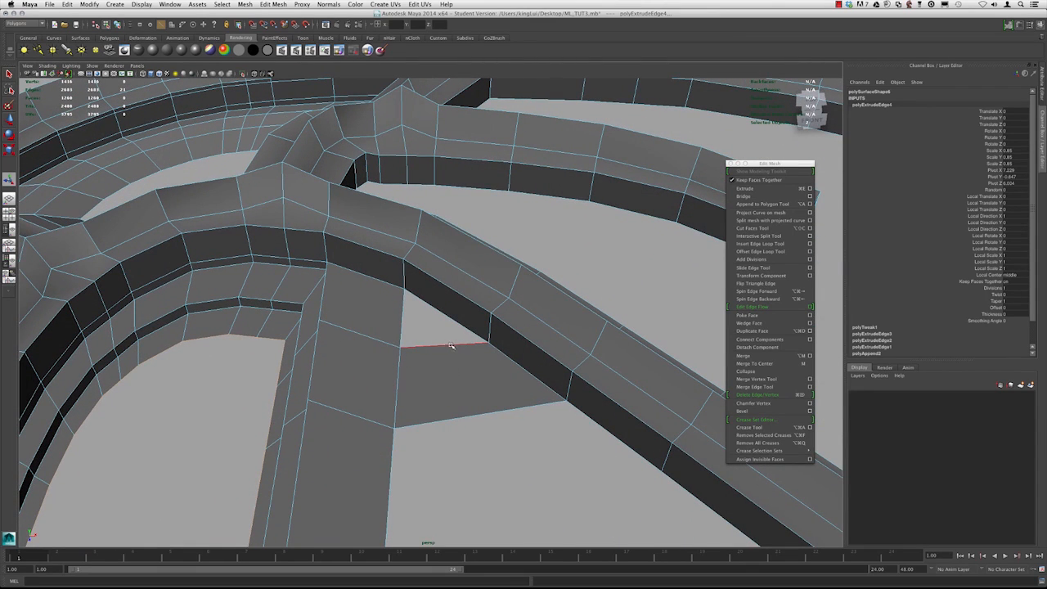
pyautogui.click(749, 243)
pyautogui.moveTo(460, 348); pyautogui.dragTo(442, 349)
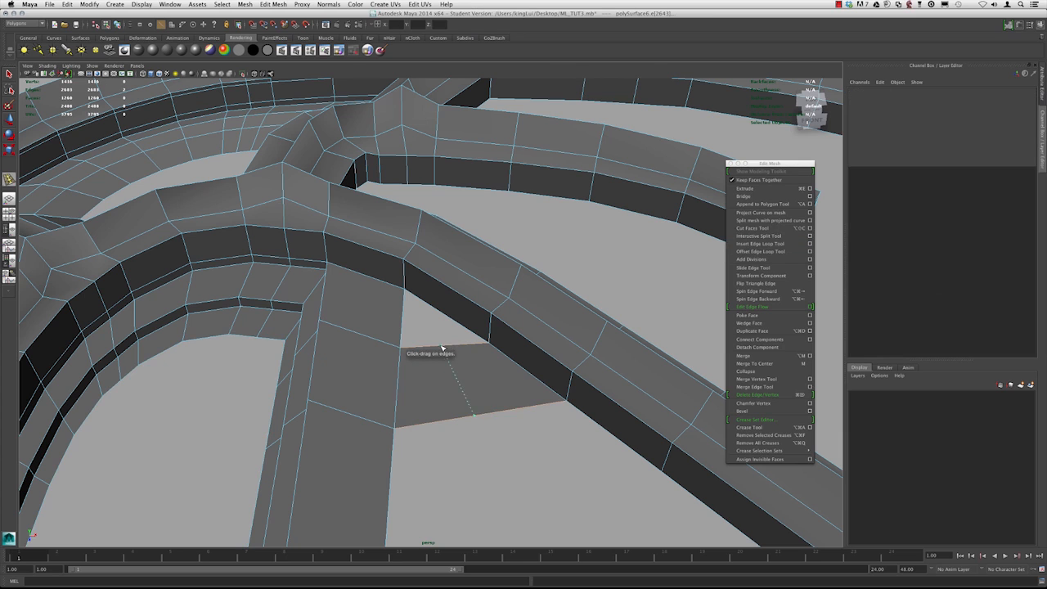
pyautogui.keyDown('alt'); pyautogui.moveTo(402, 308); pyautogui.dragTo(447, 309); pyautogui.keyUp('alt')
pyautogui.press('w')
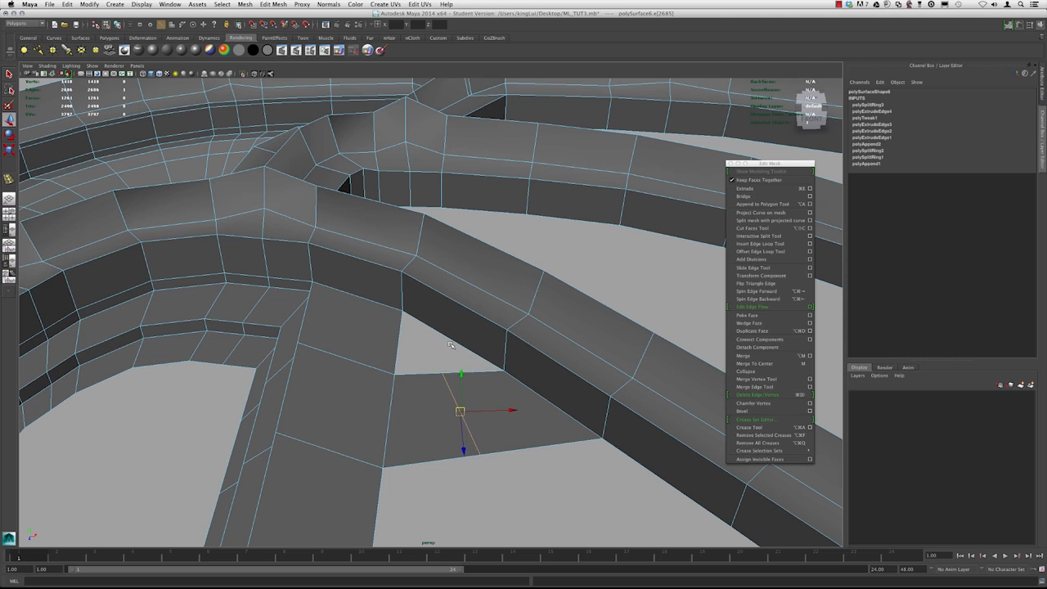
# Select the border edges of the small triangular opening and extrude them inward several times, scaling each ring to form a rim
pyautogui.moveTo(455, 330)
pyautogui.mouseDown(button='right')
pyautogui.moveTo(454, 314)
pyautogui.moveTo(451, 349)
pyautogui.mouseUp(button='right')
pyautogui.keyDown('alt'); pyautogui.moveTo(474, 328); pyautogui.dragTo(426, 320); pyautogui.keyUp('alt')
pyautogui.click(746, 188)
pyautogui.press('super+e')
pyautogui.press('r')
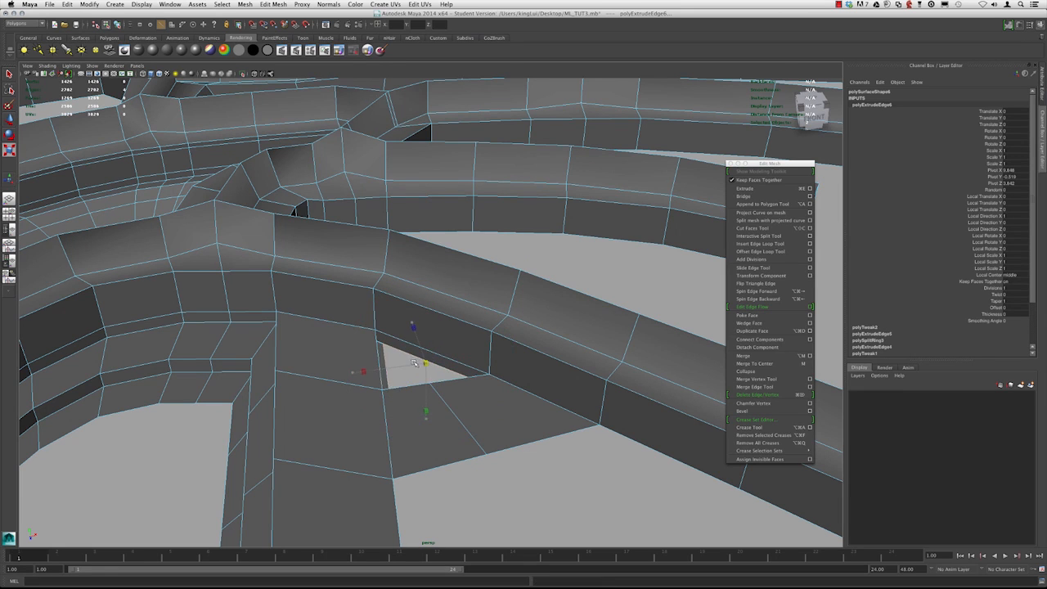
pyautogui.keyDown('alt'); pyautogui.moveTo(411, 363); pyautogui.dragTo(400, 387); pyautogui.keyUp('alt')
pyautogui.press('w')
pyautogui.keyDown('alt'); pyautogui.moveTo(399, 388); pyautogui.dragTo(432, 358, button='right'); pyautogui.keyUp('alt')
pyautogui.press('f')
pyautogui.keyDown('alt'); pyautogui.moveTo(328, 323); pyautogui.dragTo(241, 294, button='right'); pyautogui.keyUp('alt')
pyautogui.keyDown('alt'); pyautogui.moveTo(450, 349); pyautogui.dragTo(356, 322, button='right'); pyautogui.keyUp('alt')
pyautogui.keyDown('alt'); pyautogui.moveTo(357, 322); pyautogui.dragTo(431, 285); pyautogui.keyUp('alt')
pyautogui.hotkey('ctrl', 'e')
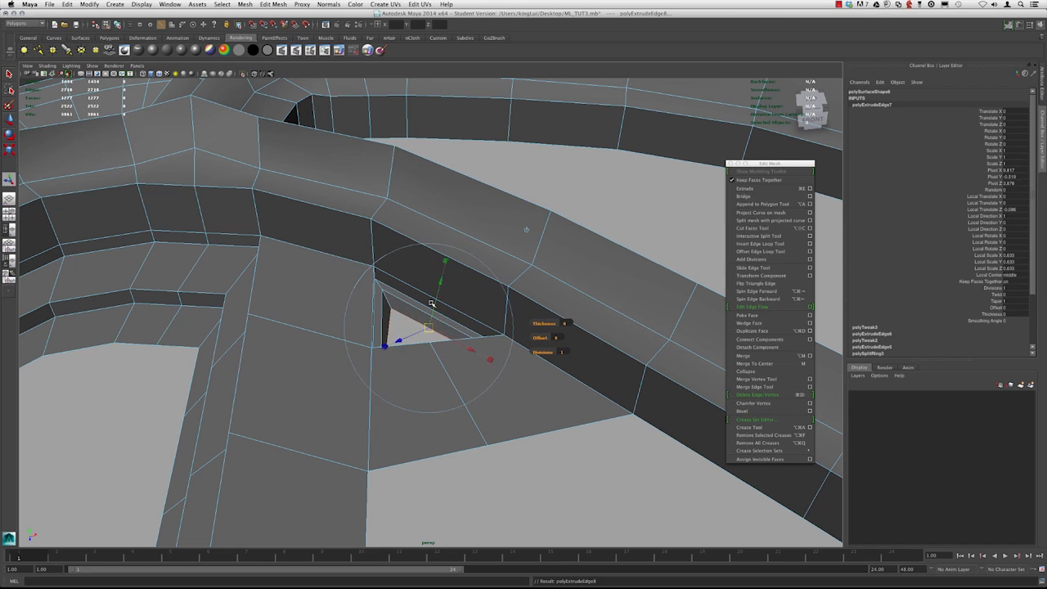
pyautogui.hotkey('ctrl', 'e')
pyautogui.moveTo(426, 278); pyautogui.dragTo(458, 268, button='right')
# Orbit around the mesh in smooth preview to examine the new rim and surrounding openings
pyautogui.keyDown('alt'); pyautogui.moveTo(580, 392); pyautogui.dragTo(368, 286, button='right'); pyautogui.keyUp('alt')
pyautogui.keyDown('alt'); pyautogui.moveTo(368, 286); pyautogui.dragTo(447, 351); pyautogui.keyUp('alt')
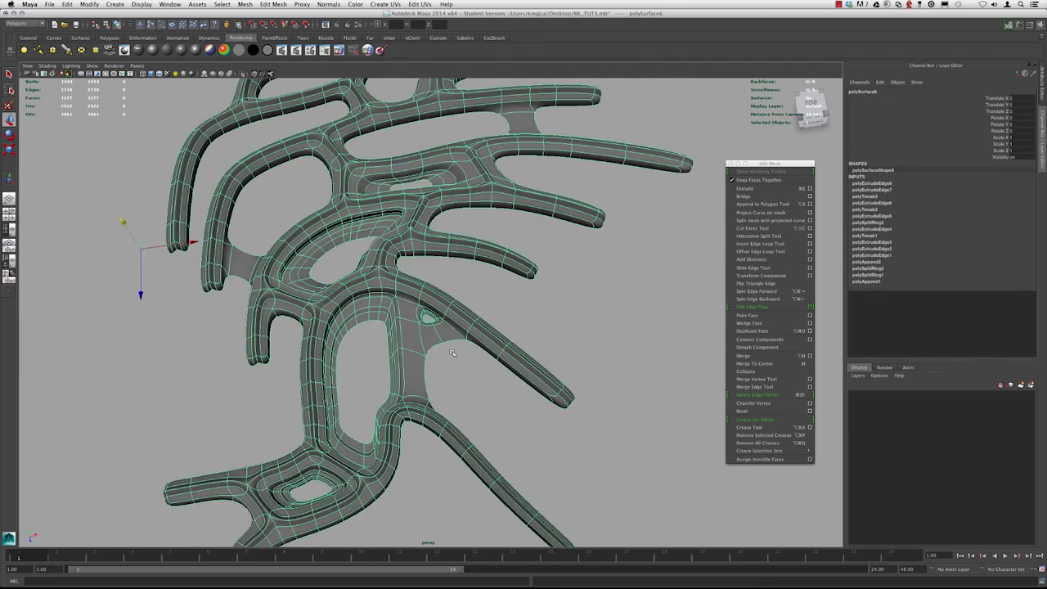
pyautogui.click(447, 351)
pyautogui.keyDown('alt'); pyautogui.moveTo(446, 350); pyautogui.dragTo(364, 282, button='right'); pyautogui.keyUp('alt')
pyautogui.keyDown('alt'); pyautogui.moveTo(364, 282); pyautogui.dragTo(432, 314, button='middle'); pyautogui.keyUp('alt')
pyautogui.keyDown('alt'); pyautogui.moveTo(431, 314); pyautogui.dragTo(437, 336); pyautogui.keyUp('alt')
pyautogui.keyDown('alt'); pyautogui.moveTo(435, 335); pyautogui.dragTo(402, 344, button='middle'); pyautogui.keyUp('alt')
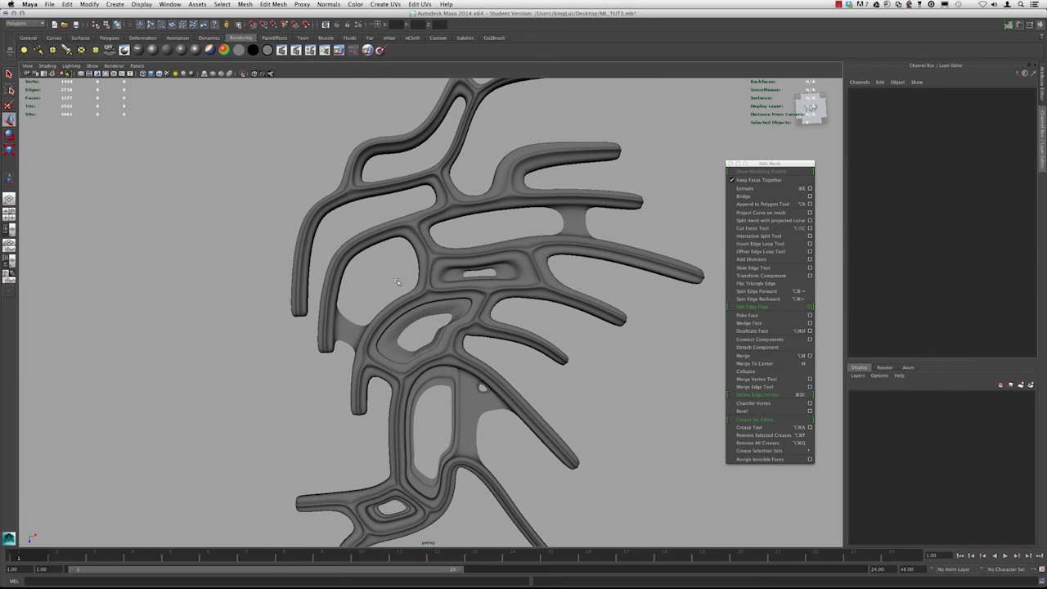
pyautogui.keyDown('alt'); pyautogui.moveTo(431, 243); pyautogui.dragTo(423, 276, button='middle'); pyautogui.keyUp('alt')
pyautogui.keyDown('alt'); pyautogui.moveTo(423, 276); pyautogui.dragTo(434, 289, button='right'); pyautogui.keyUp('alt')
pyautogui.click(434, 290)
pyautogui.keyDown('alt'); pyautogui.moveTo(425, 323); pyautogui.dragTo(401, 287); pyautogui.keyUp('alt')
pyautogui.press('1')
pyautogui.keyDown('alt'); pyautogui.moveTo(402, 287); pyautogui.dragTo(431, 314, button='right'); pyautogui.keyUp('alt')
pyautogui.moveTo(443, 262); pyautogui.dragTo(443, 243, button='right')
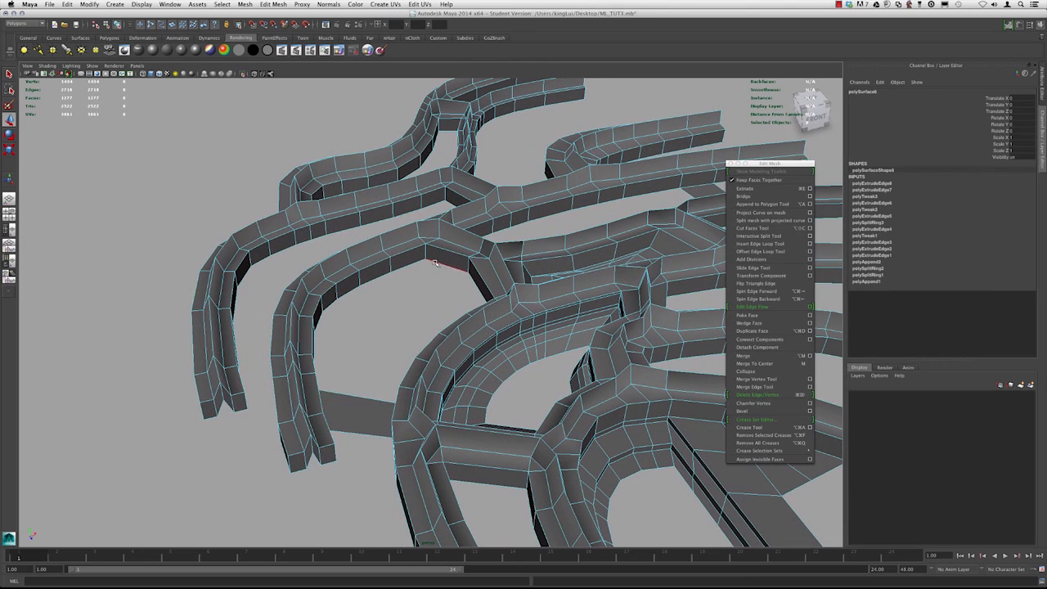
# Select the border loop of the opening between the upper strips and extrude it four times, scaling and moving each ring inward
pyautogui.doubleClick(439, 263)
pyautogui.press('super+e')
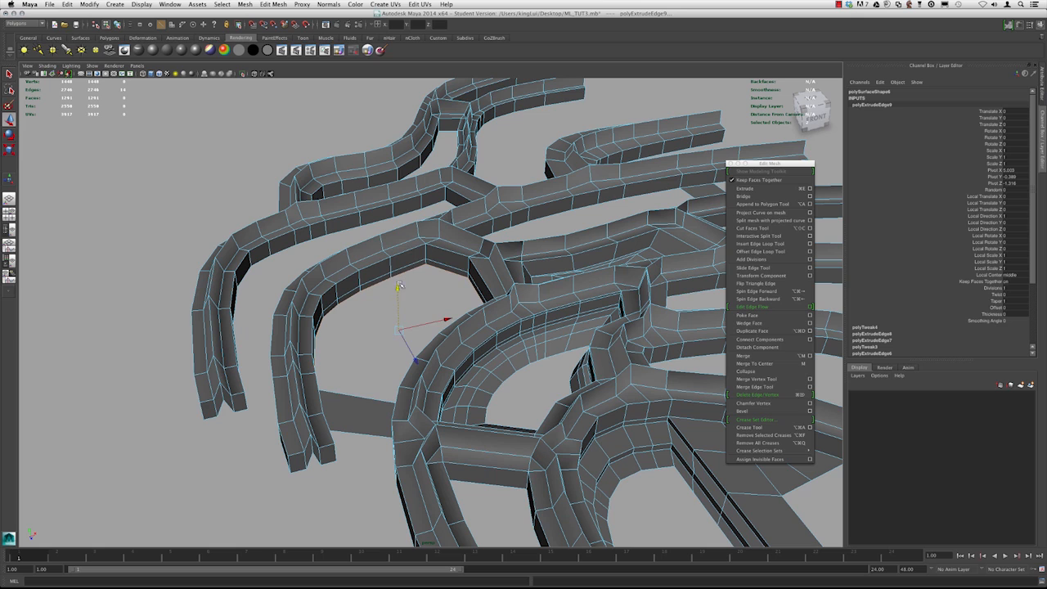
pyautogui.moveTo(398, 329); pyautogui.dragTo(392, 330)
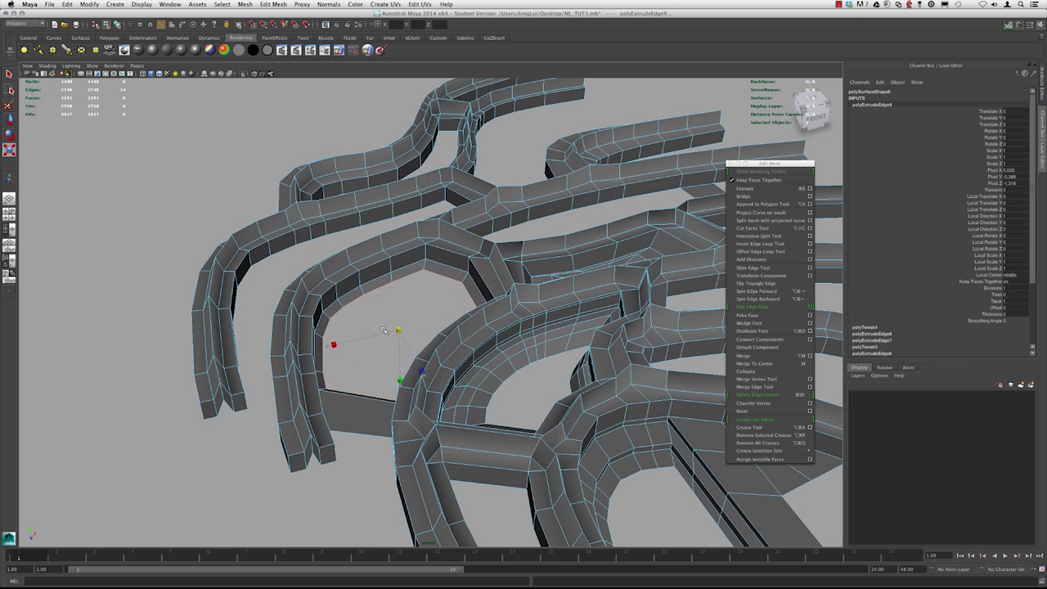
pyautogui.press('super+e')
pyautogui.click(369, 305)
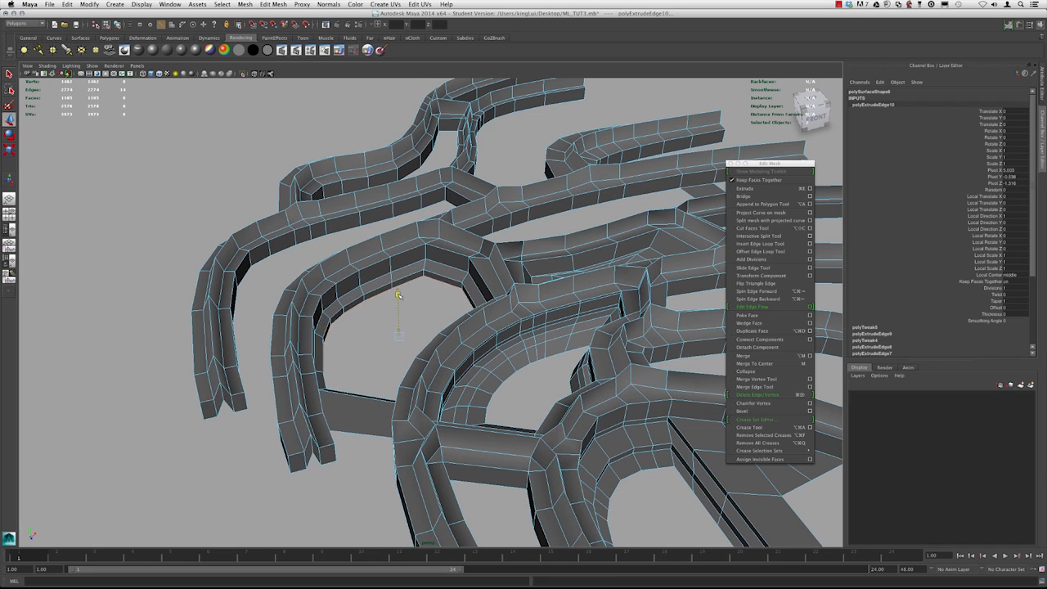
pyautogui.press('super+e')
pyautogui.press('w')
pyautogui.click(421, 265)
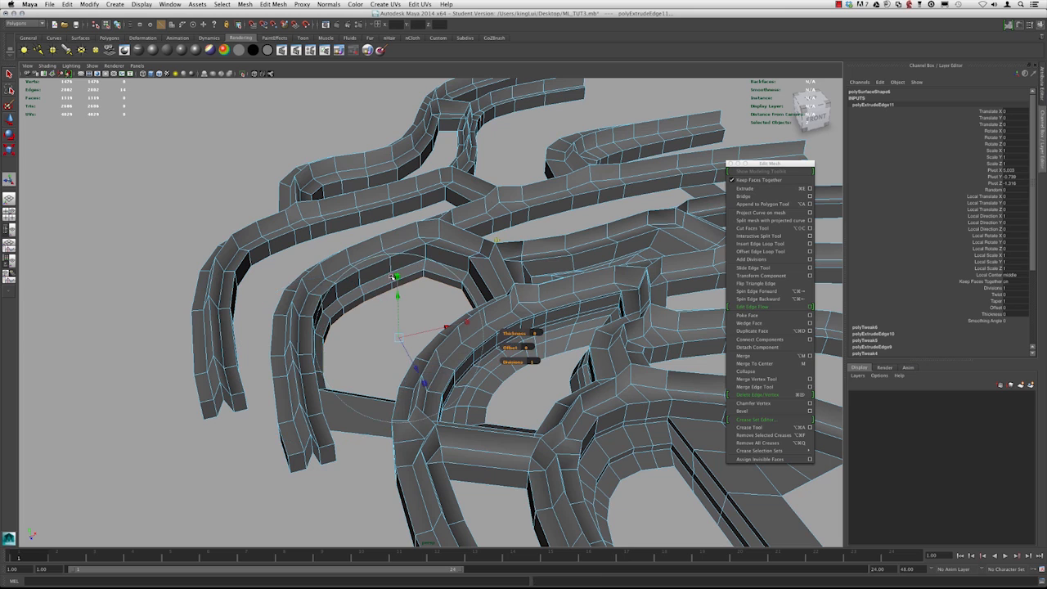
pyautogui.moveTo(399, 336); pyautogui.dragTo(396, 337)
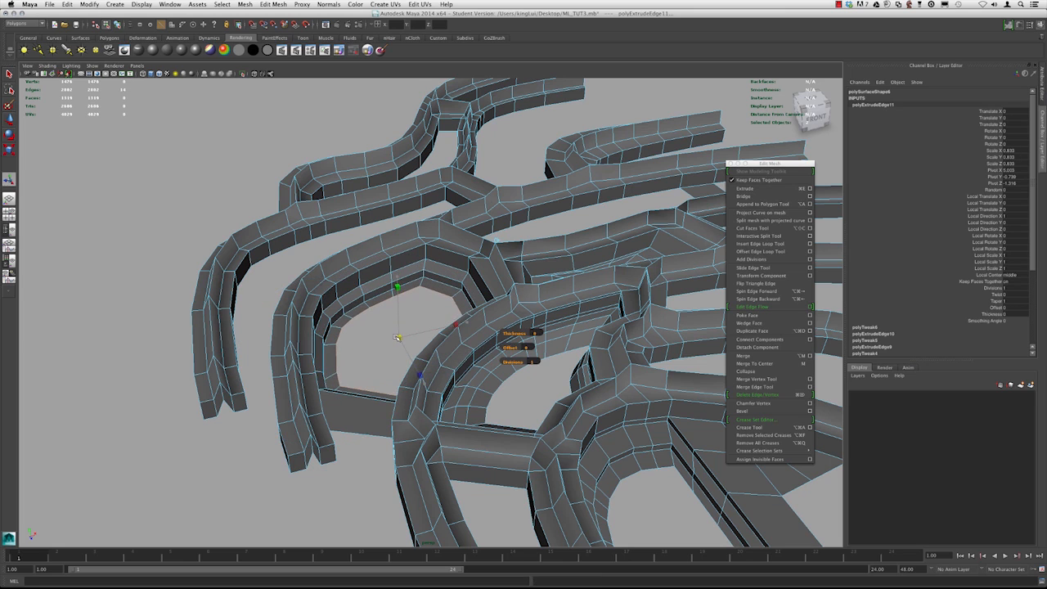
pyautogui.press('super+e')
pyautogui.click(436, 260)
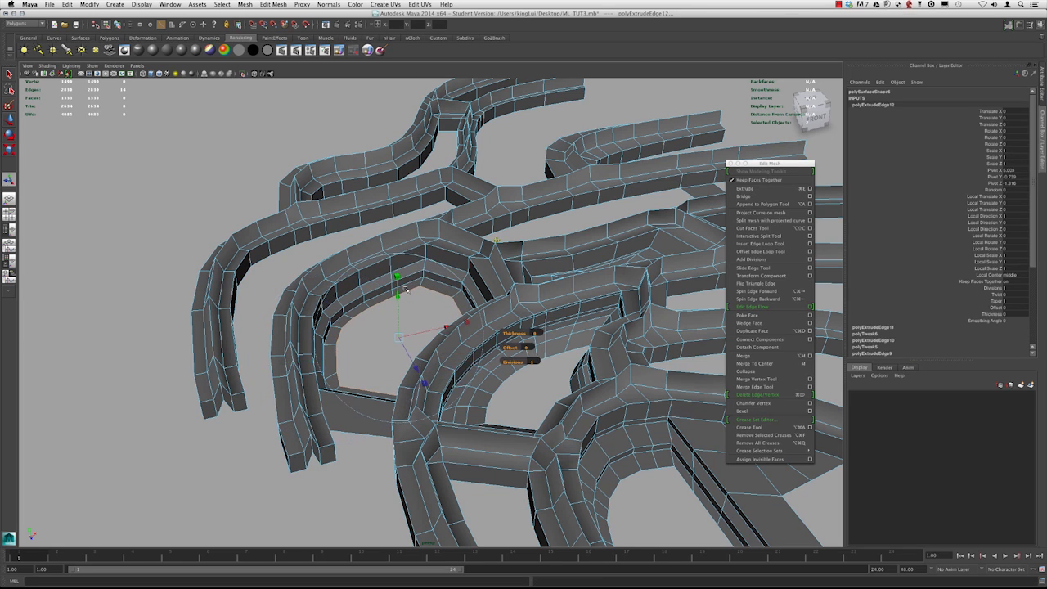
pyautogui.moveTo(398, 295); pyautogui.dragTo(399, 284)
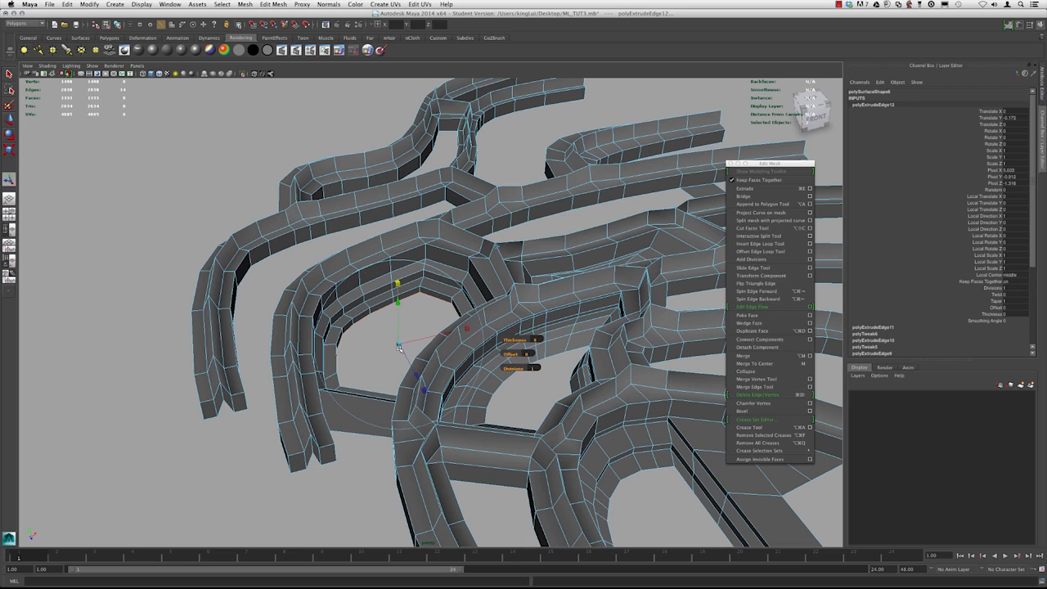
pyautogui.keyDown('alt'); pyautogui.moveTo(399, 346); pyautogui.dragTo(421, 272); pyautogui.keyUp('alt')
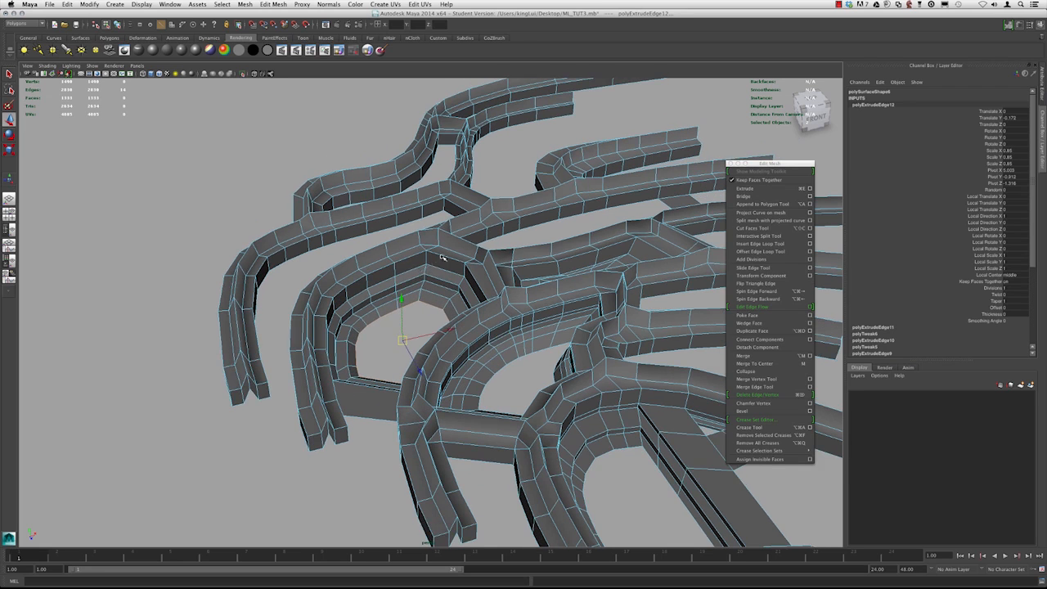
# Inspect the mesh in smooth preview from several angles around the newly rimmed opening
pyautogui.press('F8')
pyautogui.keyDown('alt'); pyautogui.moveTo(443, 257); pyautogui.dragTo(388, 237, button='right'); pyautogui.keyUp('alt')
pyautogui.press('3')
pyautogui.keyDown('alt'); pyautogui.moveTo(389, 238); pyautogui.dragTo(384, 282); pyautogui.keyUp('alt')
pyautogui.keyDown('alt'); pyautogui.moveTo(384, 270); pyautogui.dragTo(336, 244, button='right'); pyautogui.keyUp('alt')
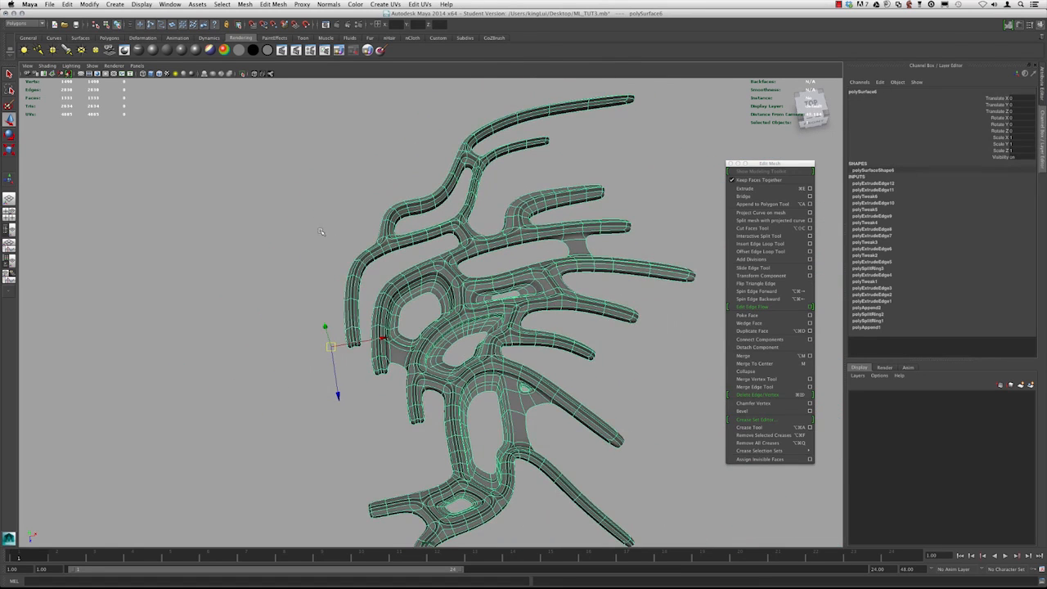
pyautogui.click(321, 232)
pyautogui.keyDown('alt'); pyautogui.moveTo(434, 331); pyautogui.dragTo(381, 315, button='right'); pyautogui.keyUp('alt')
pyautogui.keyDown('alt'); pyautogui.moveTo(381, 316); pyautogui.dragTo(380, 335); pyautogui.keyUp('alt')
pyautogui.keyDown('alt'); pyautogui.moveTo(380, 327); pyautogui.dragTo(416, 336, button='right'); pyautogui.keyUp('alt')
pyautogui.keyDown('alt'); pyautogui.moveTo(416, 337); pyautogui.dragTo(385, 370, button='middle'); pyautogui.keyUp('alt')
pyautogui.keyDown('alt'); pyautogui.moveTo(384, 370); pyautogui.dragTo(328, 352); pyautogui.keyUp('alt')
pyautogui.keyDown('alt'); pyautogui.moveTo(328, 353); pyautogui.dragTo(506, 349, button='right'); pyautogui.keyUp('alt')
pyautogui.keyDown('alt'); pyautogui.moveTo(459, 350); pyautogui.dragTo(451, 349); pyautogui.keyUp('alt')
pyautogui.keyDown('alt'); pyautogui.moveTo(451, 349); pyautogui.dragTo(414, 315, button='right'); pyautogui.keyUp('alt')
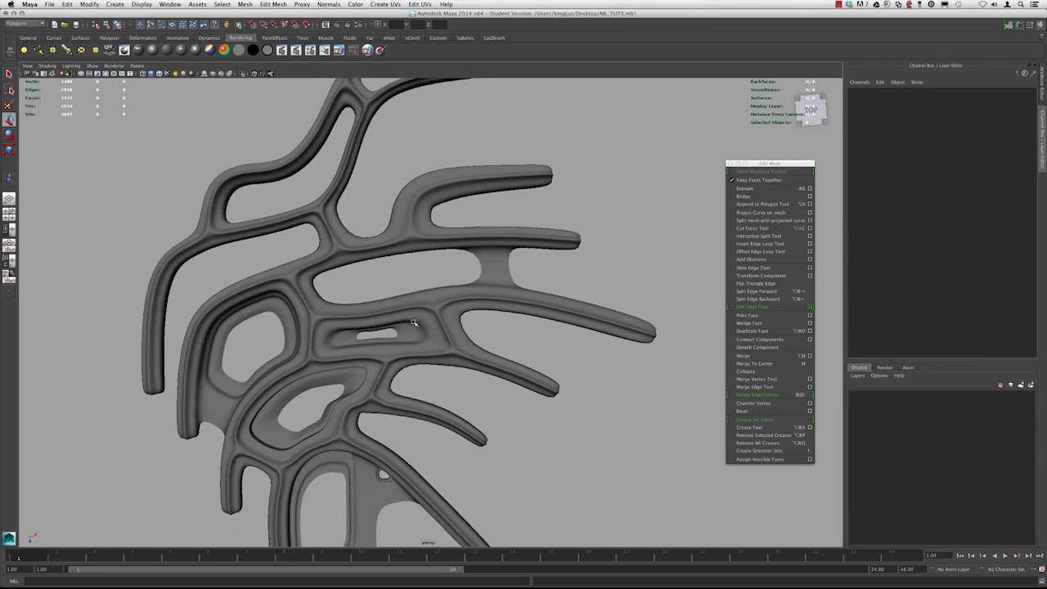
pyautogui.keyDown('alt'); pyautogui.moveTo(414, 315); pyautogui.dragTo(449, 382, button='middle'); pyautogui.keyUp('alt')
pyautogui.keyDown('alt'); pyautogui.moveTo(428, 298); pyautogui.dragTo(364, 350, button='right'); pyautogui.keyUp('alt')
pyautogui.keyDown('alt'); pyautogui.moveTo(364, 350); pyautogui.dragTo(406, 237, button='middle'); pyautogui.keyUp('alt')
pyautogui.keyDown('alt'); pyautogui.moveTo(406, 237); pyautogui.dragTo(458, 244, button='right'); pyautogui.keyUp('alt')
pyautogui.click(444, 237)
pyautogui.keyDown('alt'); pyautogui.moveTo(442, 237); pyautogui.dragTo(423, 360, button='middle'); pyautogui.keyUp('alt')
pyautogui.press('1')
pyautogui.keyDown('alt'); pyautogui.moveTo(422, 359); pyautogui.dragTo(408, 311); pyautogui.keyUp('alt')
pyautogui.keyDown('alt'); pyautogui.moveTo(409, 311); pyautogui.dragTo(586, 327, button='right'); pyautogui.keyUp('alt')
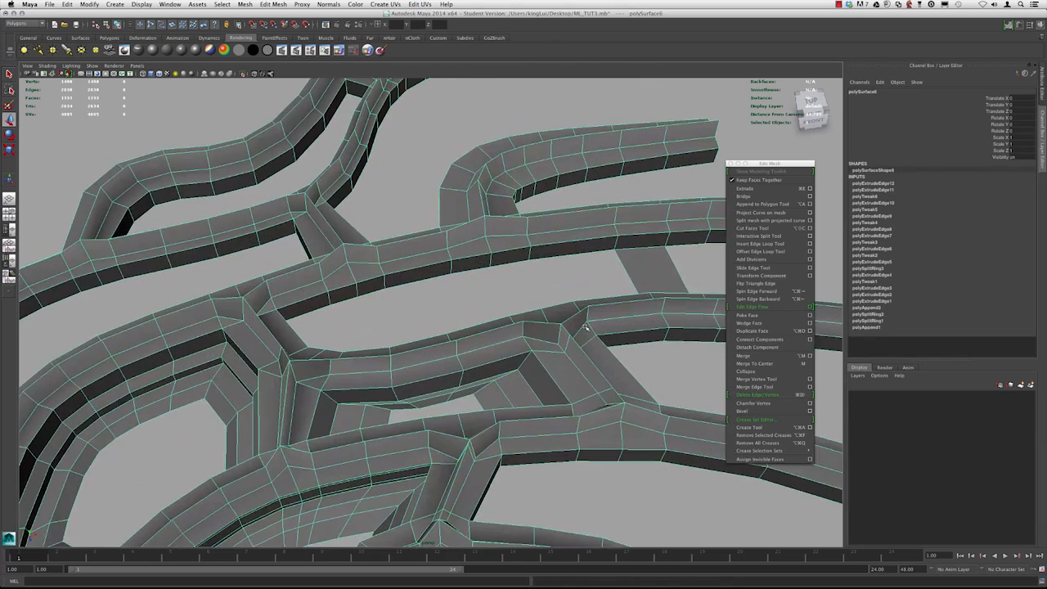
# Select the border loop of the long opening between the middle strips, extrude it and scale it inward
pyautogui.moveTo(514, 242); pyautogui.dragTo(517, 225, button='right')
pyautogui.doubleClick(514, 263)
pyautogui.press('super+e')
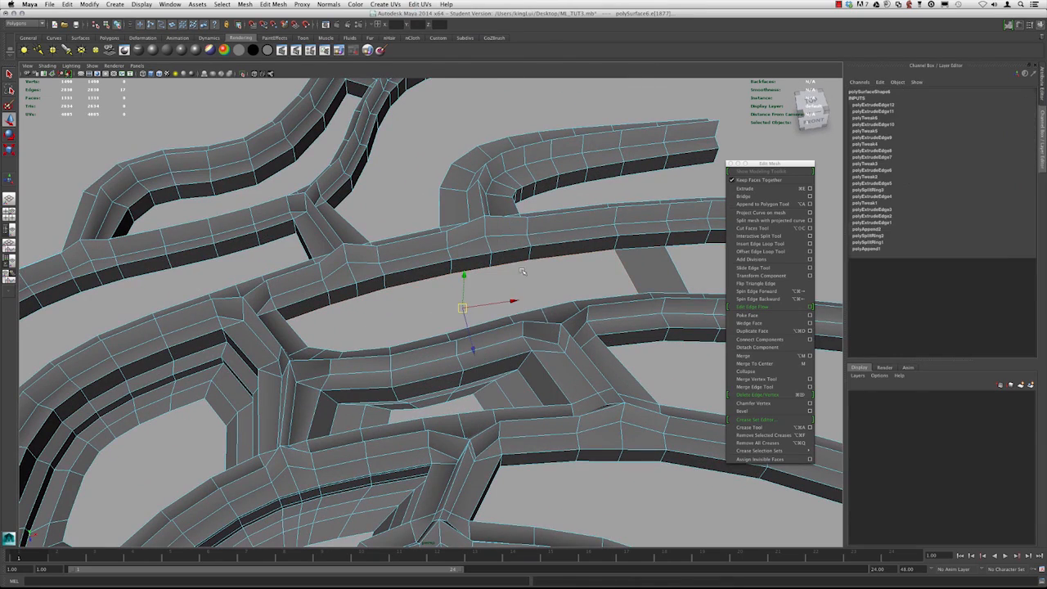
pyautogui.keyDown('alt'); pyautogui.moveTo(516, 266); pyautogui.dragTo(432, 289); pyautogui.keyUp('alt')
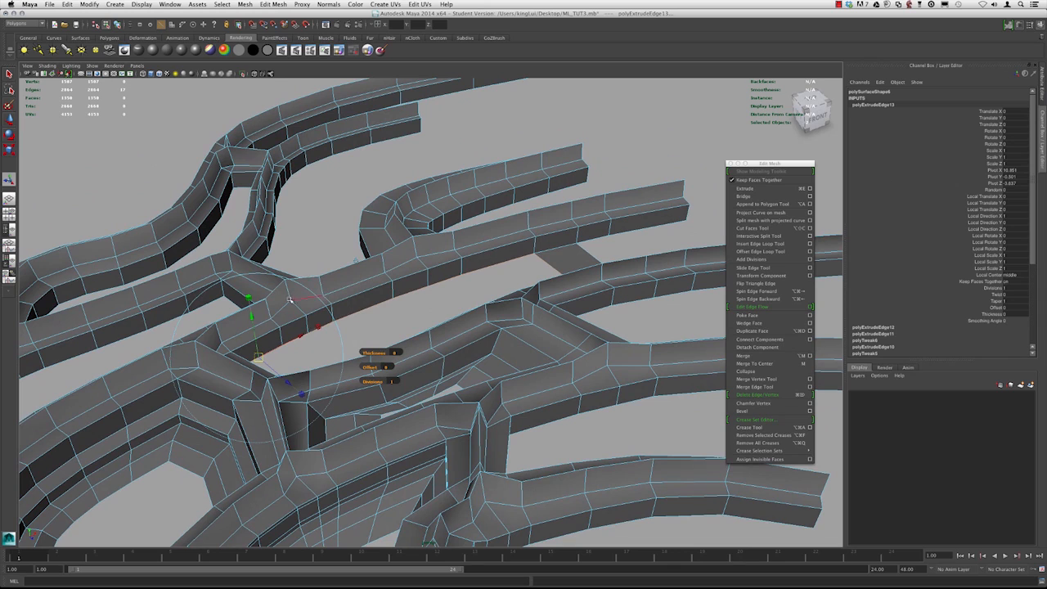
pyautogui.press('w')
pyautogui.press('e')
pyautogui.press('r')
pyautogui.moveTo(415, 323); pyautogui.dragTo(402, 323)
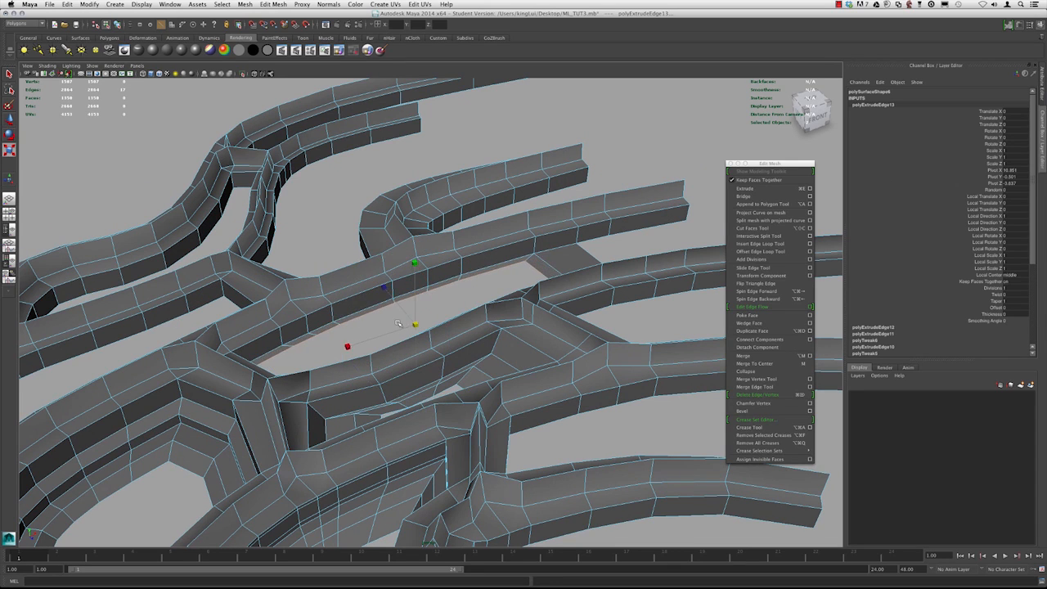
# Extrude the long opening's border three more times, moving and scaling each ring to build a stepped rim
pyautogui.hotkey('ctrl', 'e')
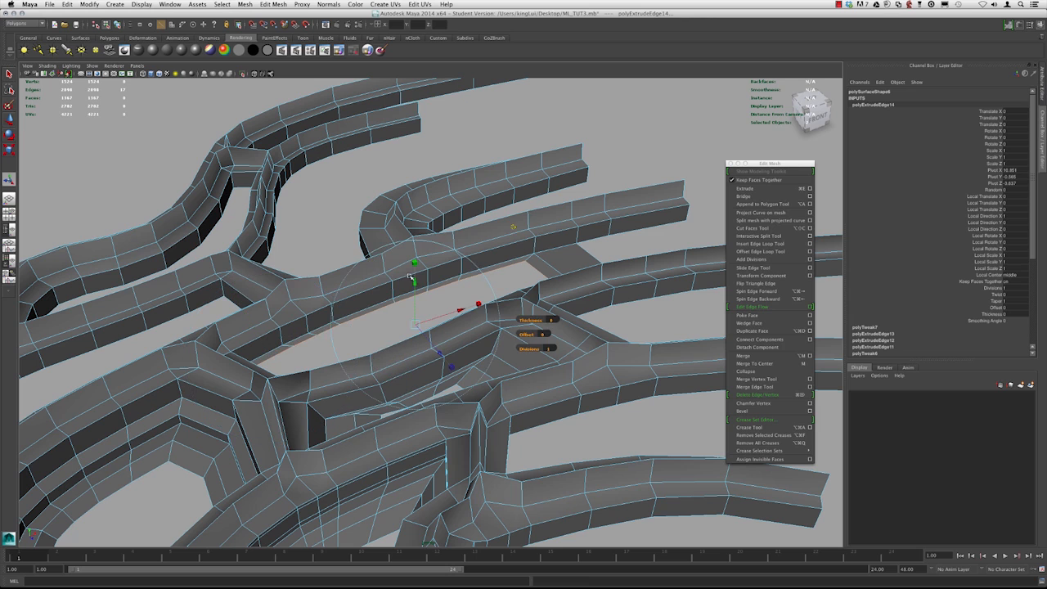
pyautogui.moveTo(415, 283); pyautogui.dragTo(422, 281)
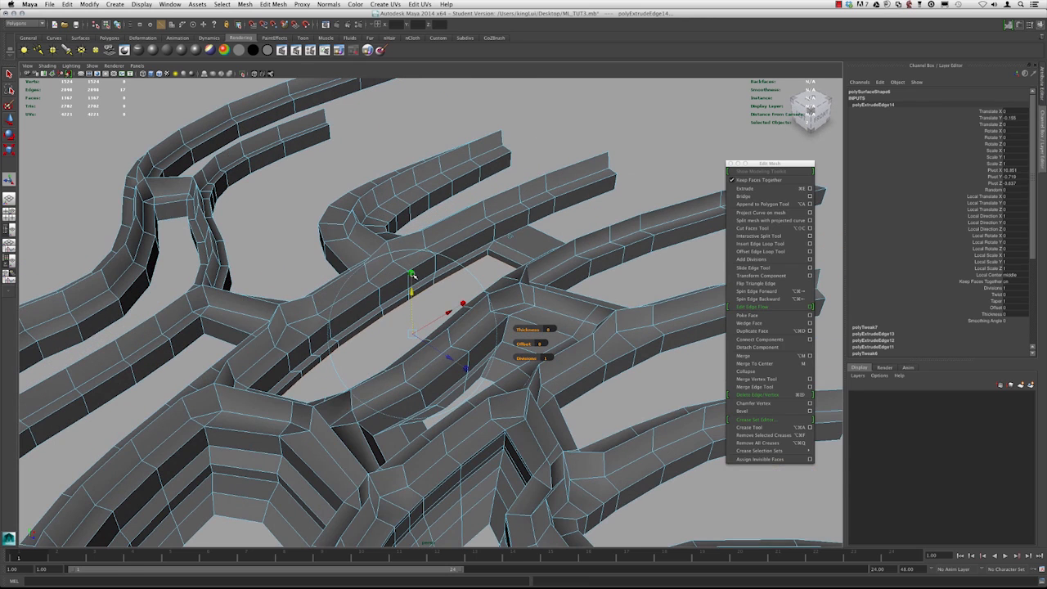
pyautogui.moveTo(412, 334); pyautogui.dragTo(403, 333)
pyautogui.press('super+e')
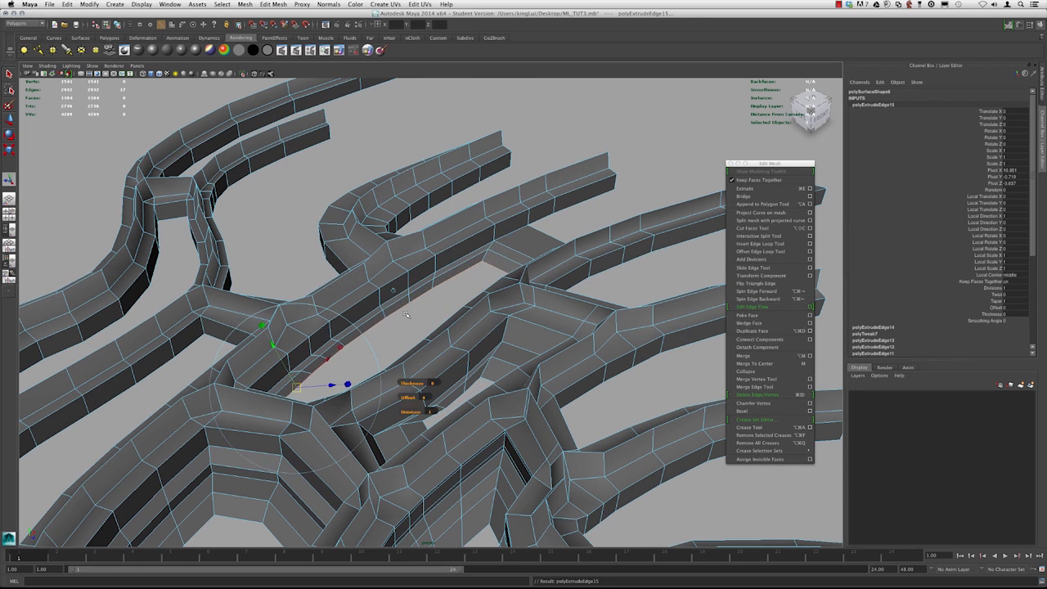
pyautogui.press('w')
pyautogui.moveTo(412, 294); pyautogui.dragTo(406, 299)
pyautogui.press('super+e')
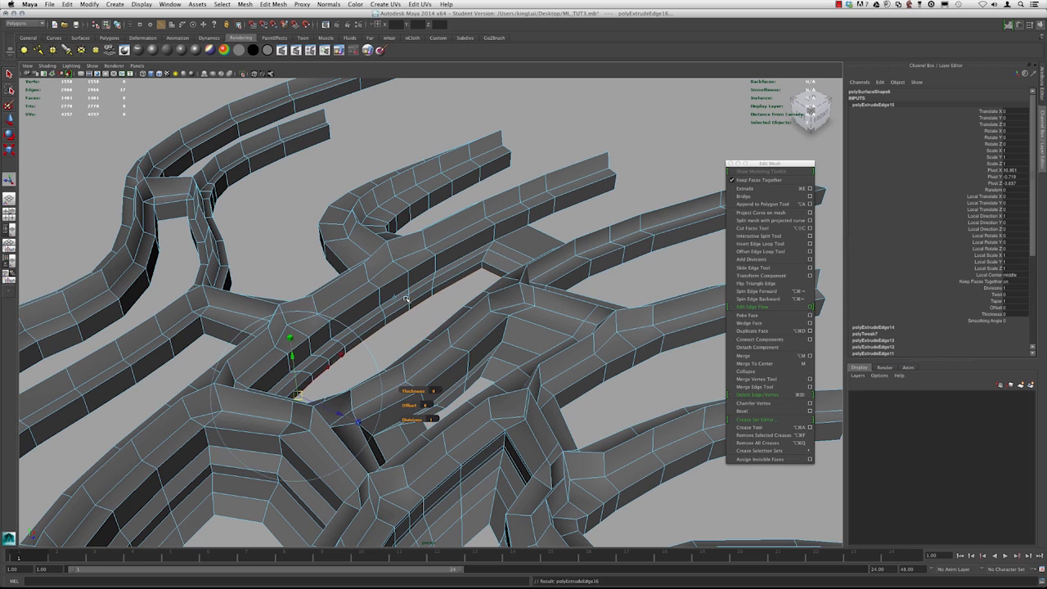
pyautogui.click(397, 300)
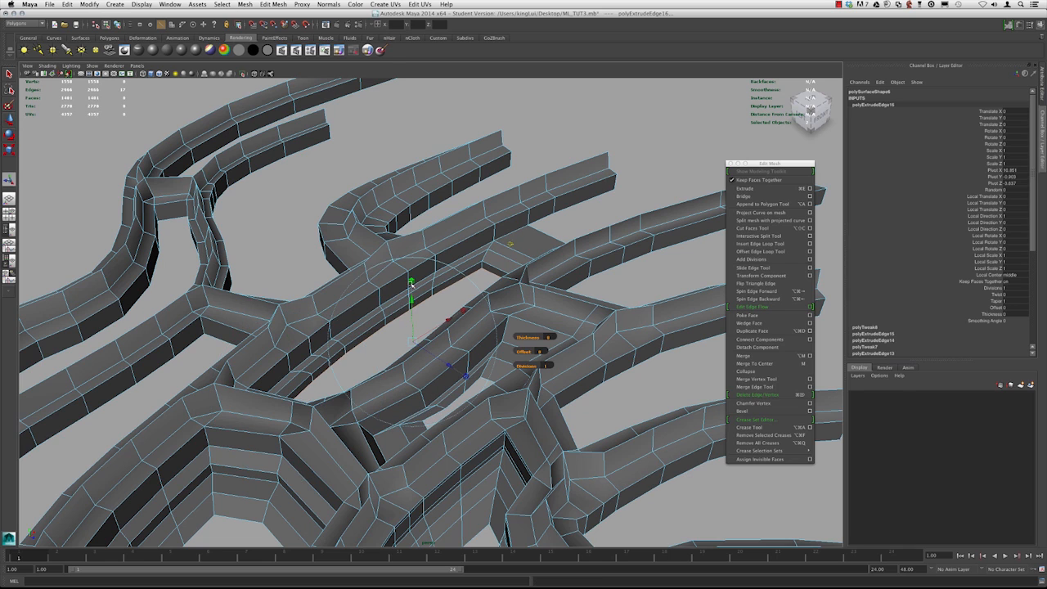
pyautogui.moveTo(411, 344); pyautogui.dragTo(410, 341)
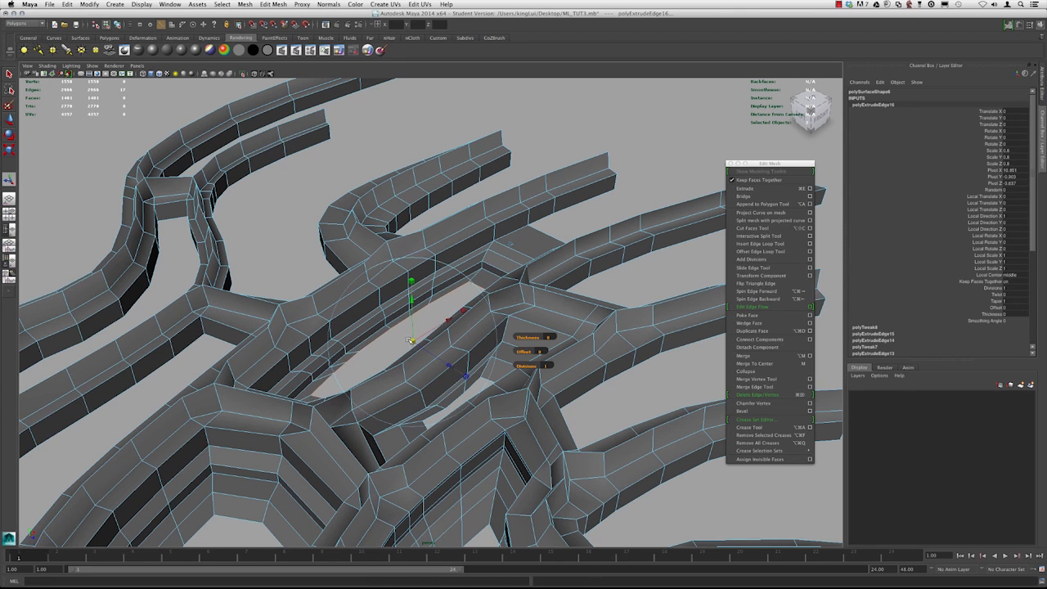
pyautogui.press('super+e')
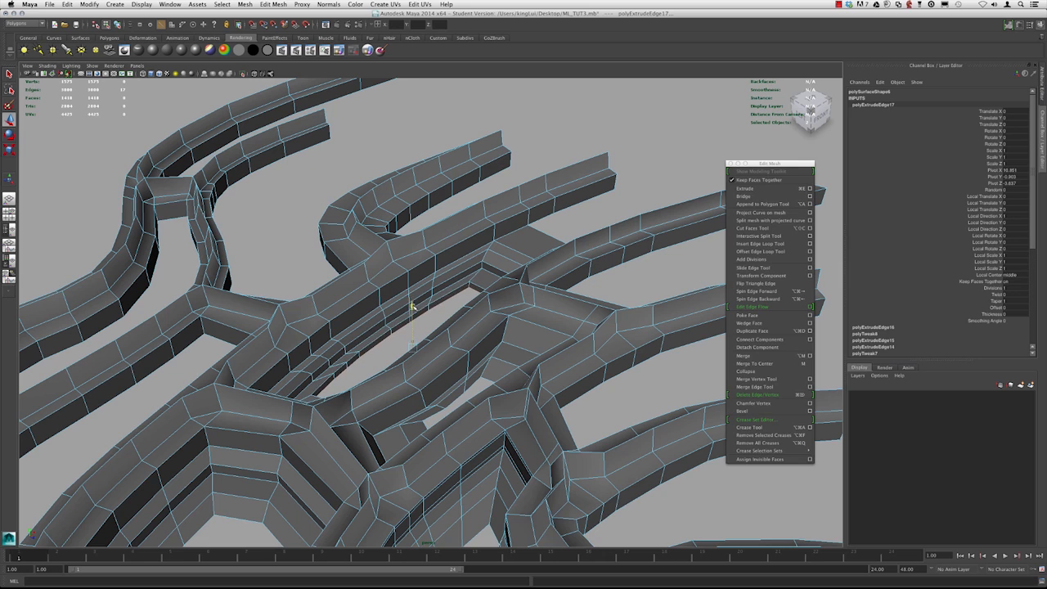
# Examine the whole mesh in smooth preview, orbiting and zooming across the rimmed openings
pyautogui.moveTo(438, 279); pyautogui.dragTo(470, 255, button='right')
pyautogui.click(448, 314)
pyautogui.scroll(-5, 448, 314)
pyautogui.keyDown('alt'); pyautogui.moveTo(442, 253); pyautogui.dragTo(383, 309); pyautogui.keyUp('alt')
pyautogui.click(379, 309)
pyautogui.press('3')
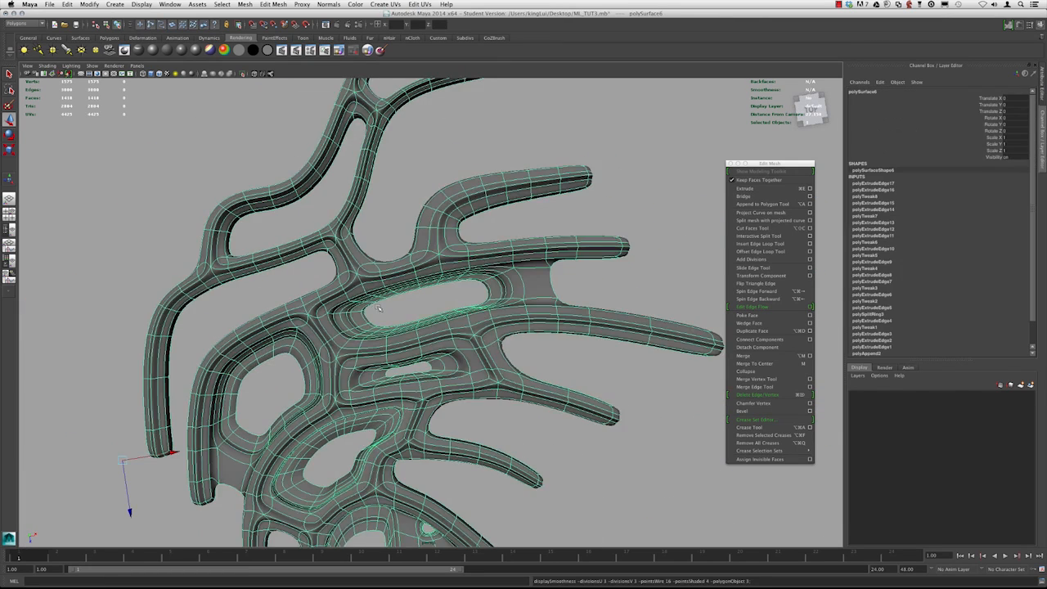
pyautogui.scroll(-5, 379, 309)
pyautogui.keyDown('alt'); pyautogui.moveTo(418, 264); pyautogui.dragTo(324, 193); pyautogui.keyUp('alt')
pyautogui.click(327, 200)
pyautogui.scroll(-5, 335, 240)
pyautogui.moveTo(336, 241)
pyautogui.keyDown('alt'); pyautogui.mouseDown()
pyautogui.moveTo(365, 218)
pyautogui.moveTo(348, 237)
pyautogui.mouseUp(); pyautogui.keyUp('alt')
pyautogui.scroll(4, 442, 282)
pyautogui.keyDown('alt'); pyautogui.moveTo(458, 278); pyautogui.dragTo(426, 321); pyautogui.keyUp('alt')
pyautogui.keyDown('alt'); pyautogui.moveTo(375, 248); pyautogui.dragTo(438, 296); pyautogui.keyUp('alt')
pyautogui.click(448, 343)
pyautogui.keyDown('alt'); pyautogui.moveTo(450, 351); pyautogui.dragTo(442, 271, button='middle'); pyautogui.keyUp('alt')
pyautogui.keyDown('alt'); pyautogui.moveTo(467, 323); pyautogui.dragTo(456, 384); pyautogui.keyUp('alt')
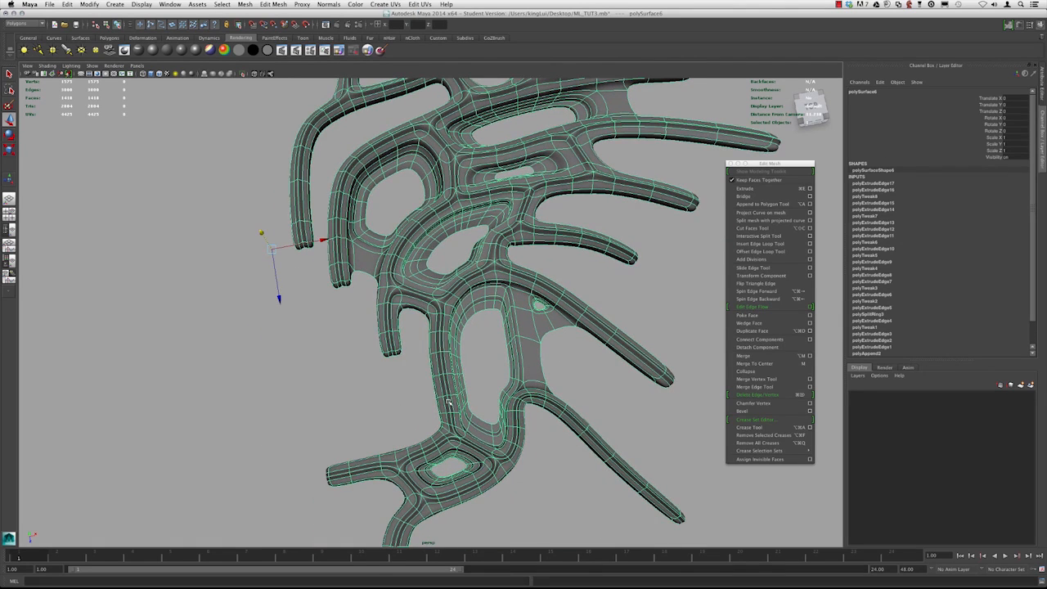
pyautogui.keyDown('alt'); pyautogui.moveTo(448, 422); pyautogui.dragTo(433, 456, button='middle'); pyautogui.keyUp('alt')
pyautogui.keyDown('alt'); pyautogui.moveTo(433, 456); pyautogui.dragTo(446, 391); pyautogui.keyUp('alt')
pyautogui.click(448, 388)
pyautogui.click(445, 337)
pyautogui.keyDown('alt'); pyautogui.moveTo(445, 335); pyautogui.dragTo(418, 291); pyautogui.keyUp('alt')
# Switch to the top view and inspect the smoothed mesh's openings and rims
pyautogui.press('space')
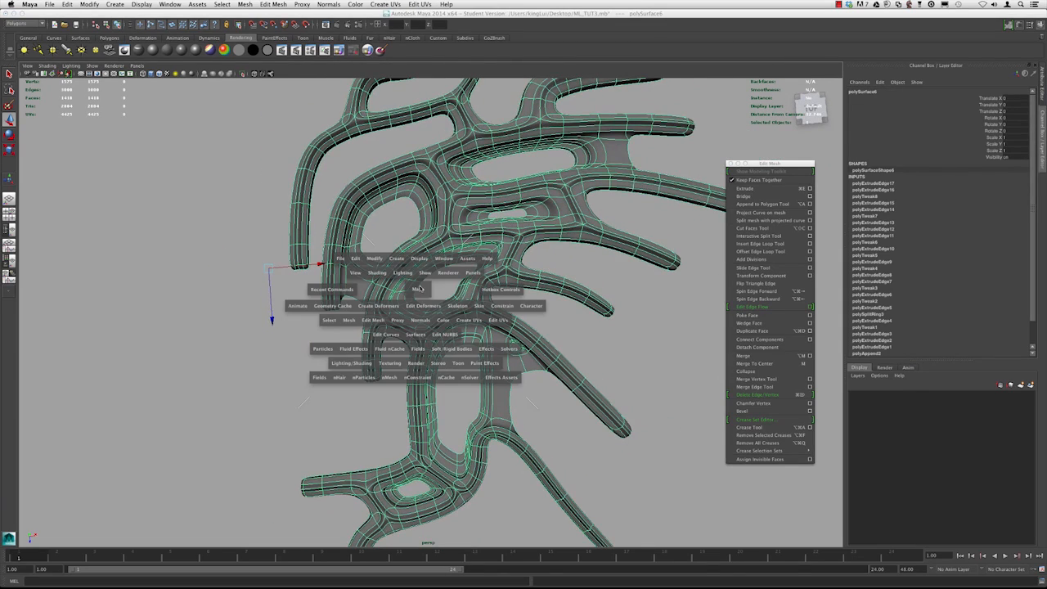
pyautogui.moveTo(444, 288); pyautogui.dragTo(446, 283)
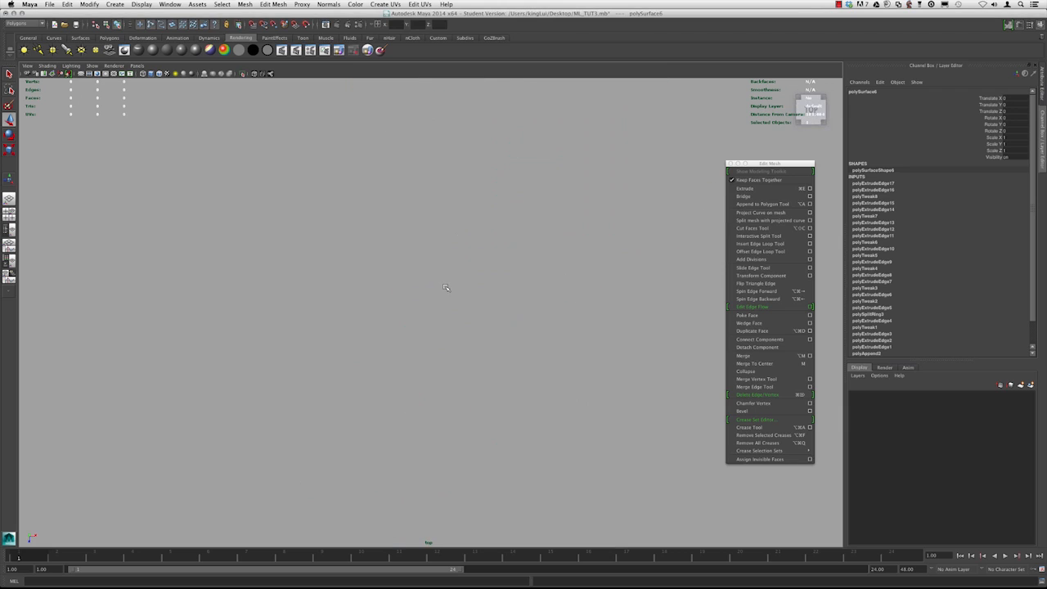
pyautogui.press('f')
pyautogui.click(443, 288)
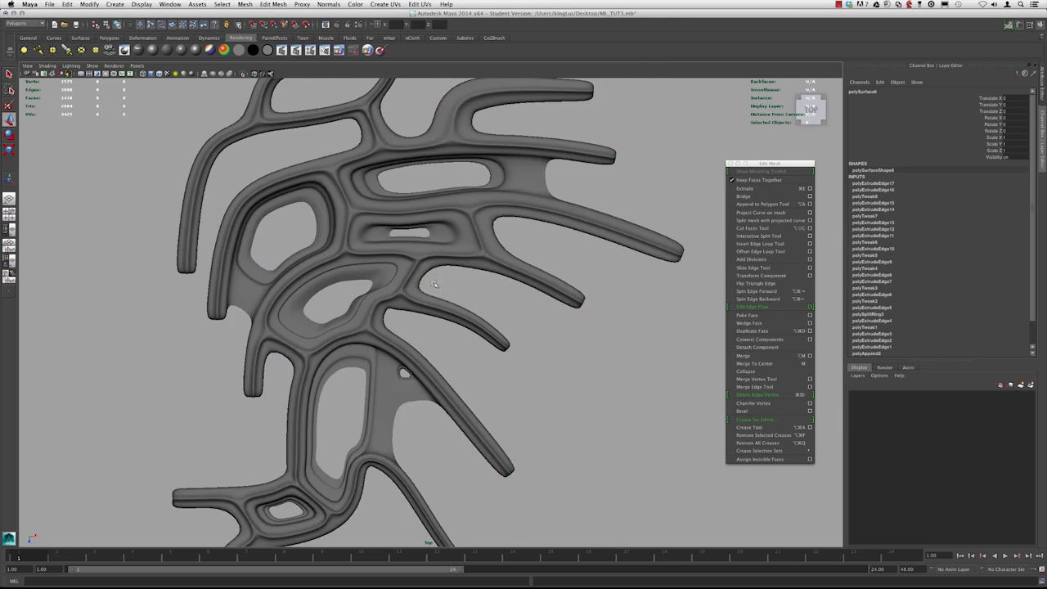
pyautogui.keyDown('alt'); pyautogui.moveTo(441, 288); pyautogui.dragTo(522, 306, button='middle'); pyautogui.keyUp('alt')
pyautogui.click(401, 262)
pyautogui.scroll(3, 399, 261)
pyautogui.moveTo(465, 318); pyautogui.dragTo(459, 314, button='right')
pyautogui.press('1')
pyautogui.click(461, 307)
pyautogui.press('3')
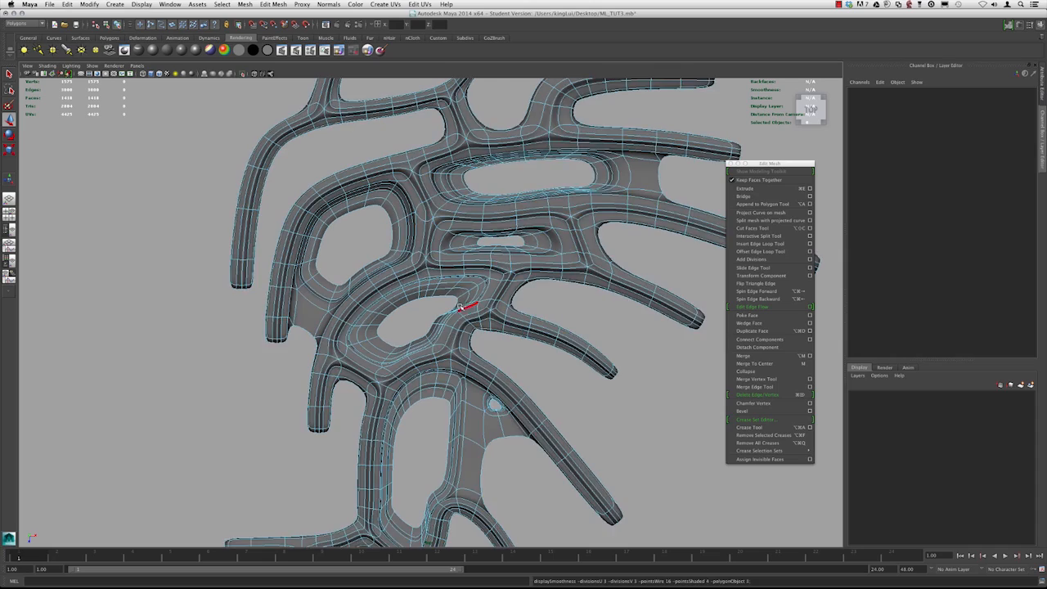
pyautogui.keyDown('alt'); pyautogui.moveTo(446, 317); pyautogui.dragTo(426, 313, button='middle'); pyautogui.keyUp('alt')
pyautogui.keyDown('alt'); pyautogui.moveTo(425, 312); pyautogui.dragTo(528, 357, button='right'); pyautogui.keyUp('alt')
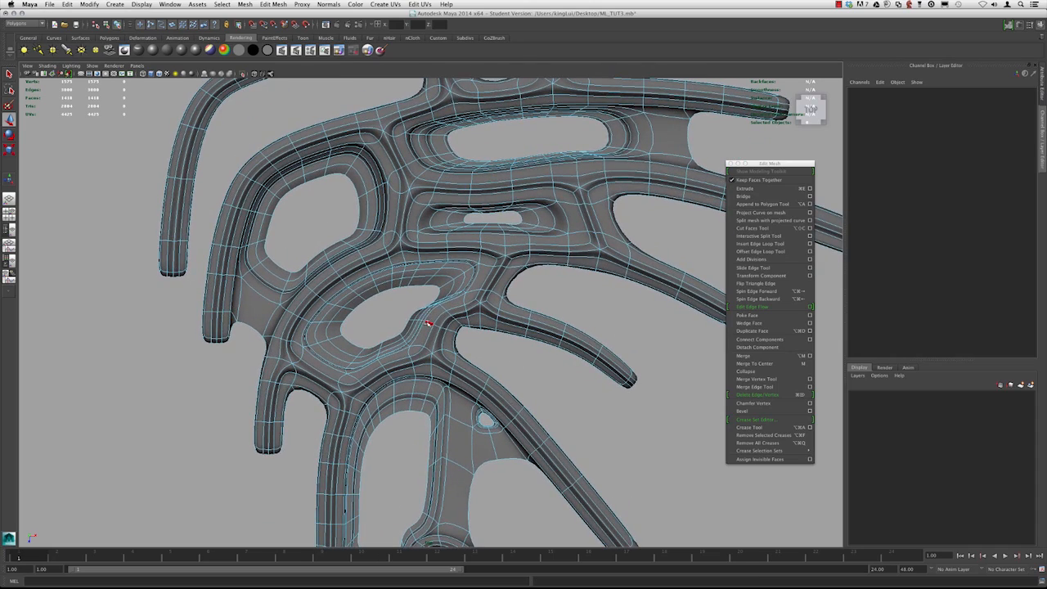
# Delete the edge at the junction beside the middle-left opening with Delete Edge/Vertex
pyautogui.keyDown('alt'); pyautogui.moveTo(404, 316); pyautogui.dragTo(441, 336, button='right'); pyautogui.keyUp('alt')
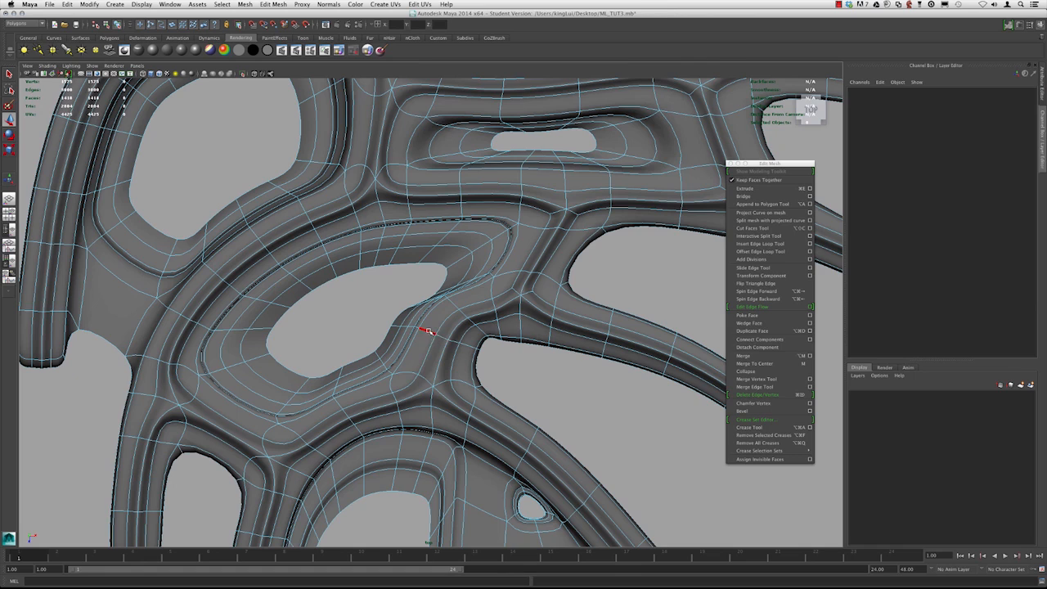
pyautogui.click(428, 330)
pyautogui.scroll(-5, 491, 336)
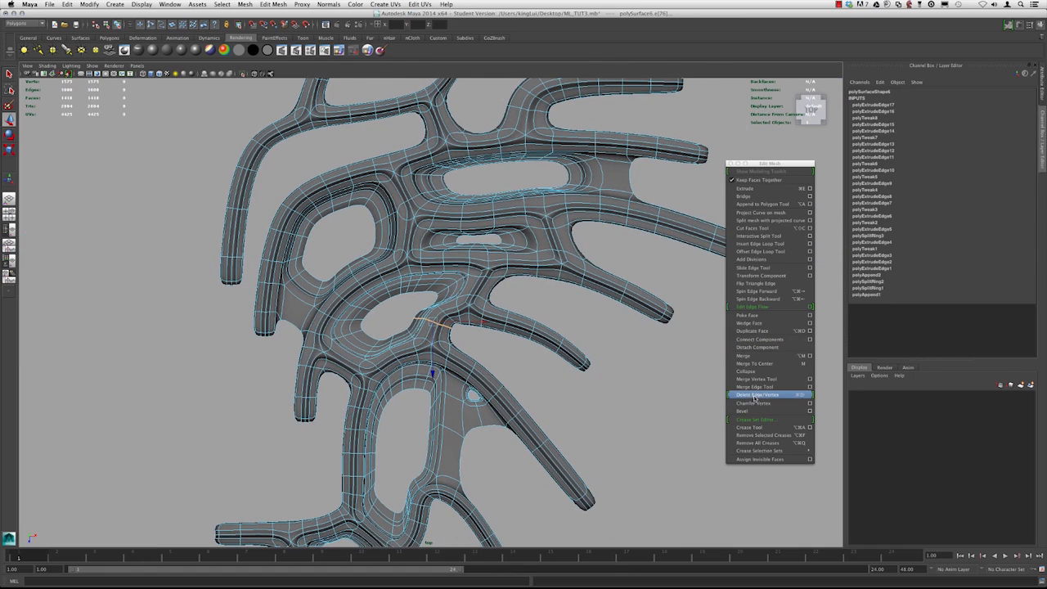
pyautogui.click(754, 396)
# Delete a second edge at the neighbouring junction right of the same opening by repeating the deletion
pyautogui.scroll(3, 486, 326)
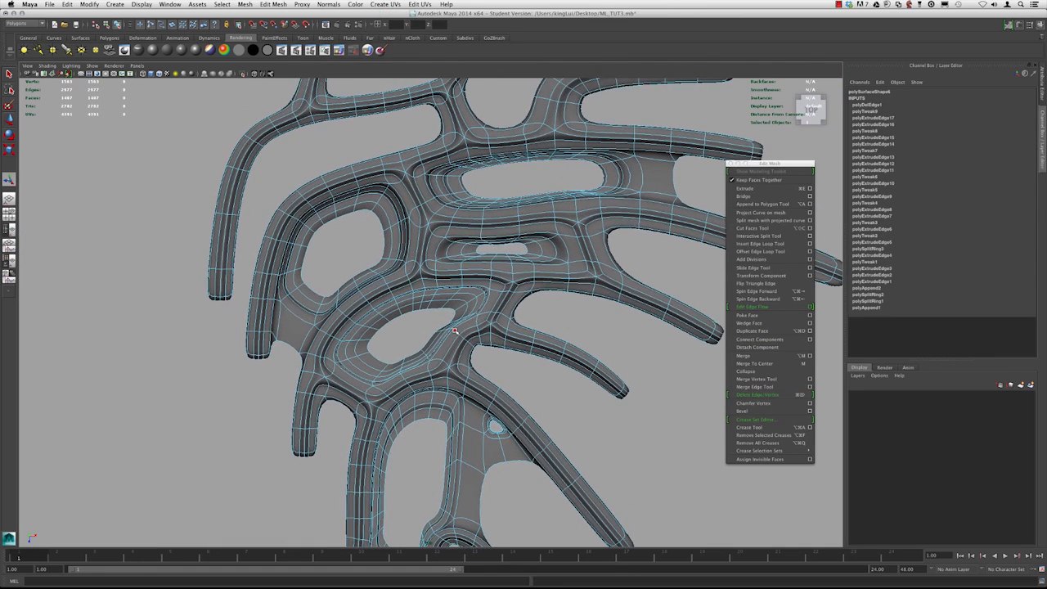
pyautogui.scroll(1, 457, 331)
pyautogui.click(454, 330)
pyautogui.press('g')
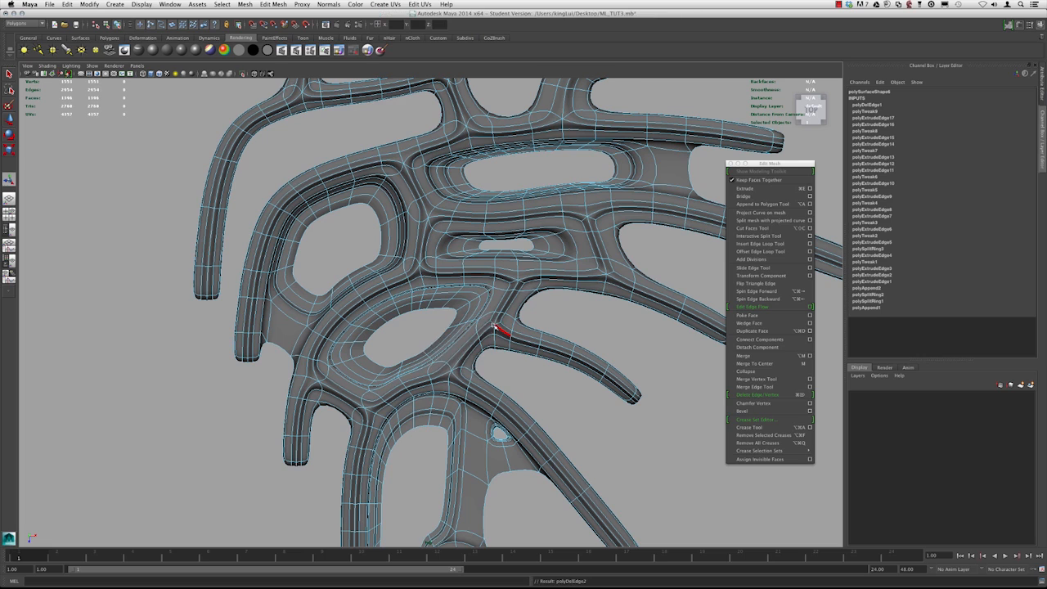
# Select three edges across the vertical strip below the opening and delete them
pyautogui.keyDown('alt'); pyautogui.moveTo(494, 324); pyautogui.dragTo(486, 331, button='middle'); pyautogui.keyUp('alt')
pyautogui.keyDown('alt'); pyautogui.moveTo(486, 331); pyautogui.dragTo(380, 346, button='right'); pyautogui.keyUp('alt')
pyautogui.keyDown('alt'); pyautogui.moveTo(379, 346); pyautogui.dragTo(433, 272, button='middle'); pyautogui.keyUp('alt')
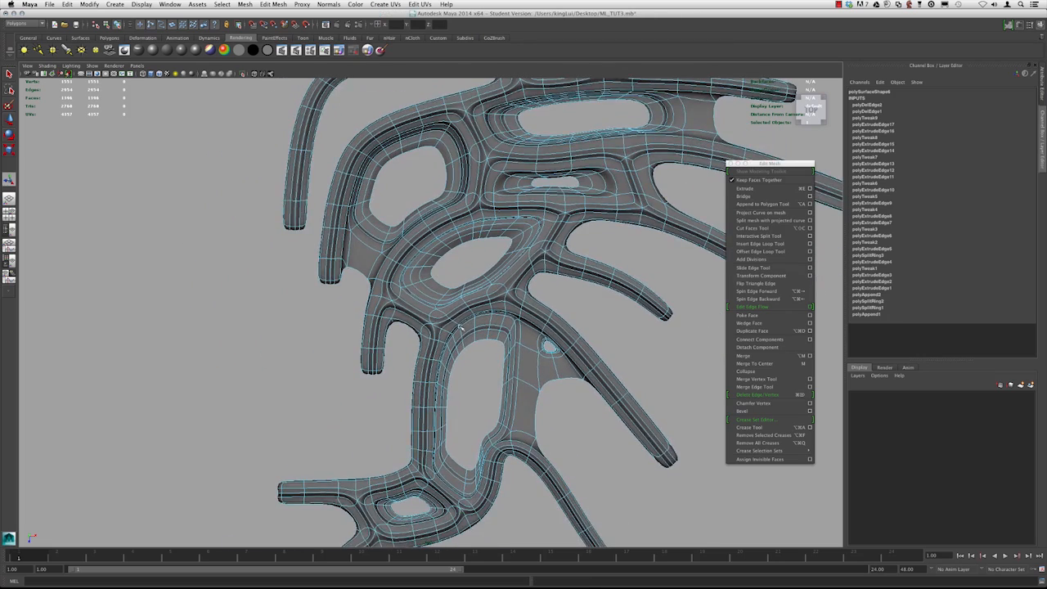
pyautogui.keyDown('alt'); pyautogui.moveTo(460, 317); pyautogui.dragTo(448, 263, button='middle'); pyautogui.keyUp('alt')
pyautogui.keyDown('alt'); pyautogui.moveTo(448, 318); pyautogui.dragTo(459, 347, button='right'); pyautogui.keyUp('alt')
pyautogui.click(420, 331)
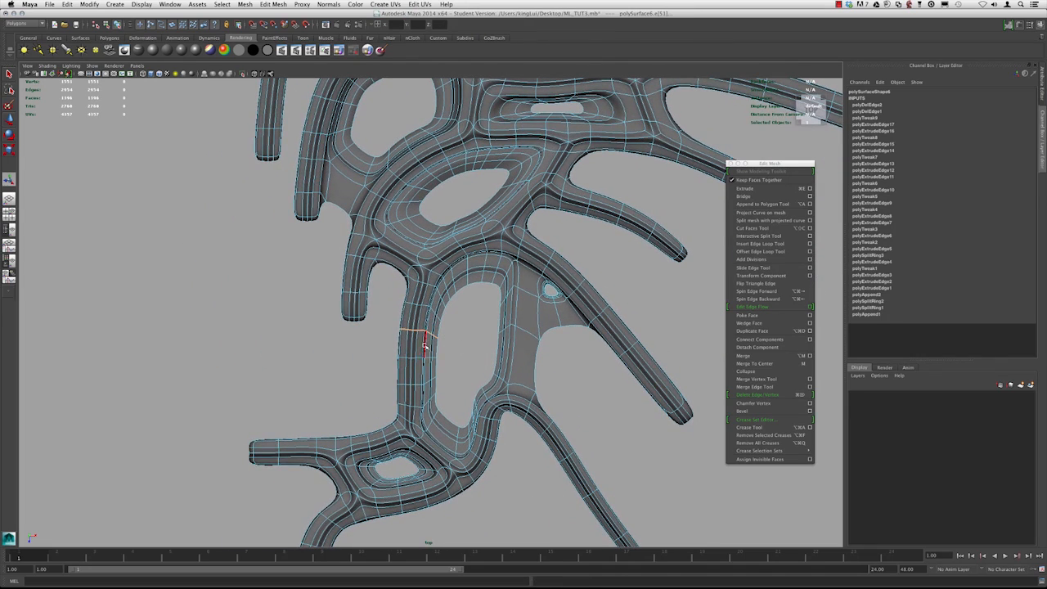
pyautogui.keyDown('shift'); pyautogui.click(419, 357); pyautogui.keyUp('shift')
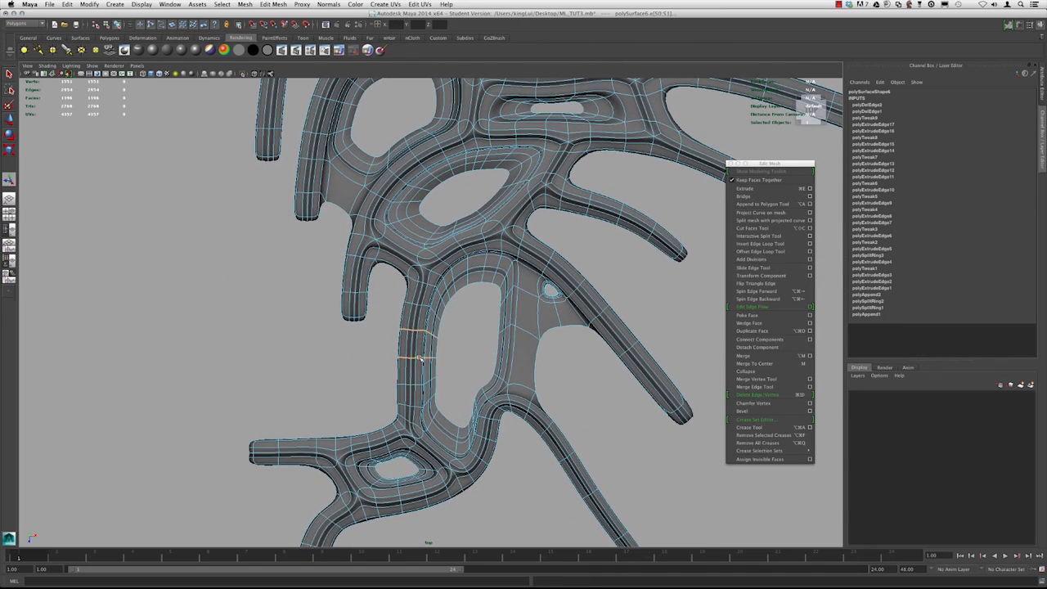
pyautogui.click(423, 305)
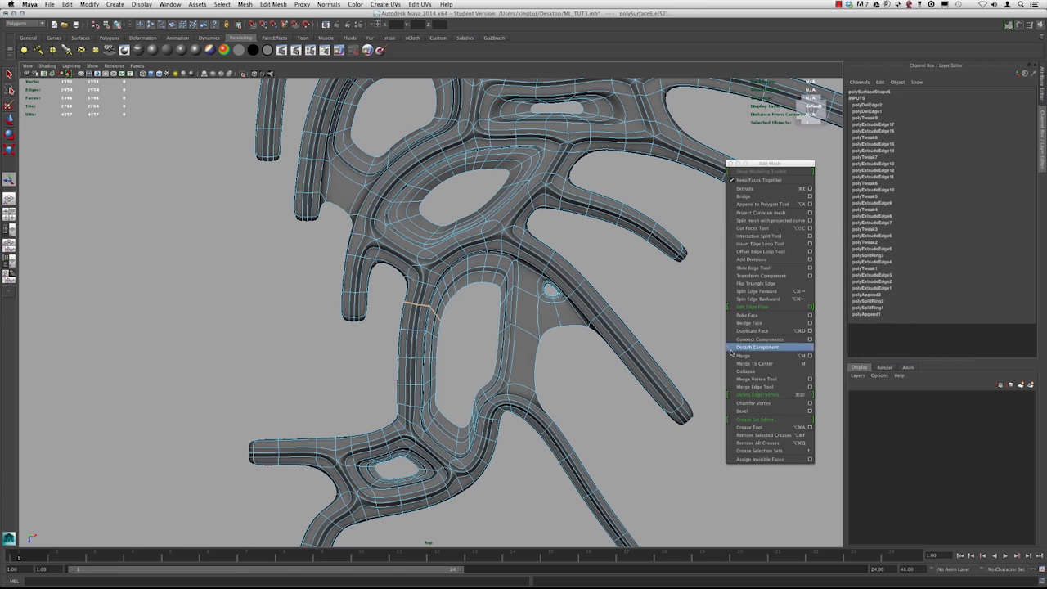
pyautogui.click(767, 395)
pyautogui.scroll(-1, 537, 317)
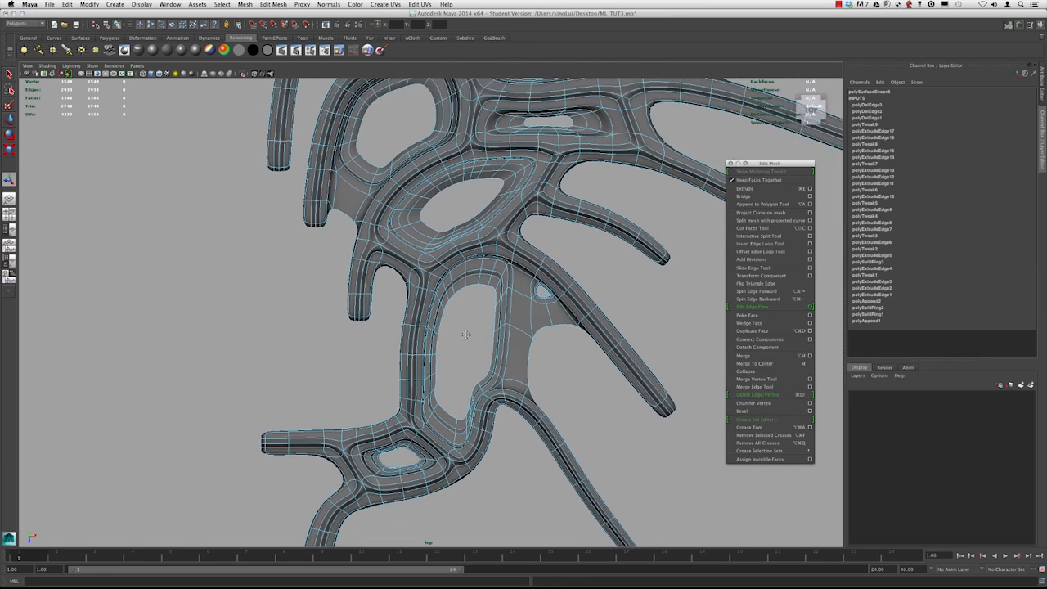
# Delete two edge loops crossing the lower vertical strip
pyautogui.keyDown('alt'); pyautogui.moveTo(465, 335); pyautogui.dragTo(480, 305, button='middle'); pyautogui.keyUp('alt')
pyautogui.doubleClick(436, 295)
pyautogui.press('super+Delete')
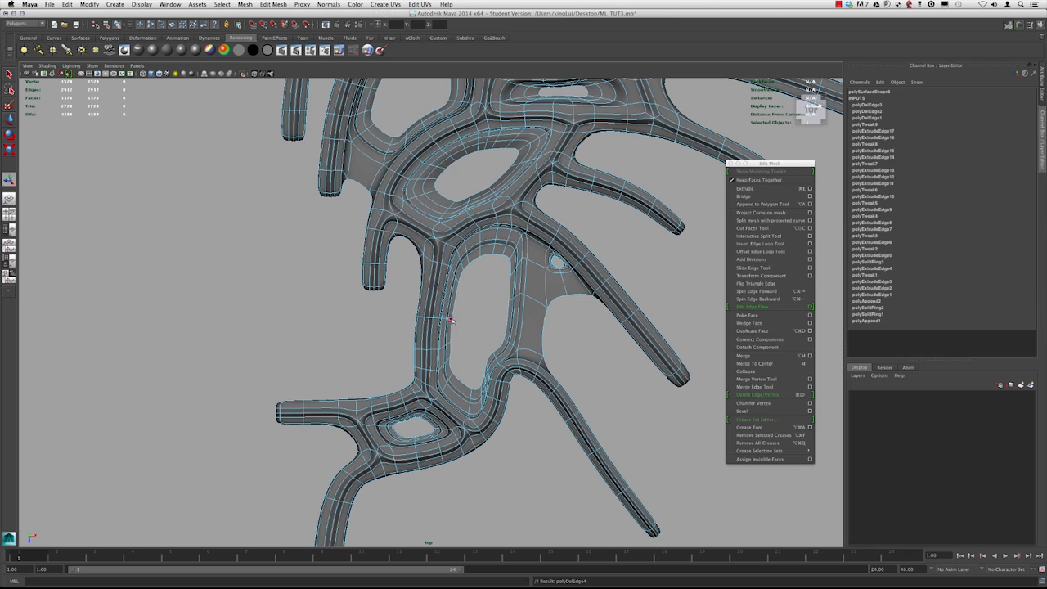
pyautogui.keyDown('alt'); pyautogui.moveTo(441, 338); pyautogui.dragTo(443, 304, button='middle'); pyautogui.keyUp('alt')
pyautogui.click(435, 335)
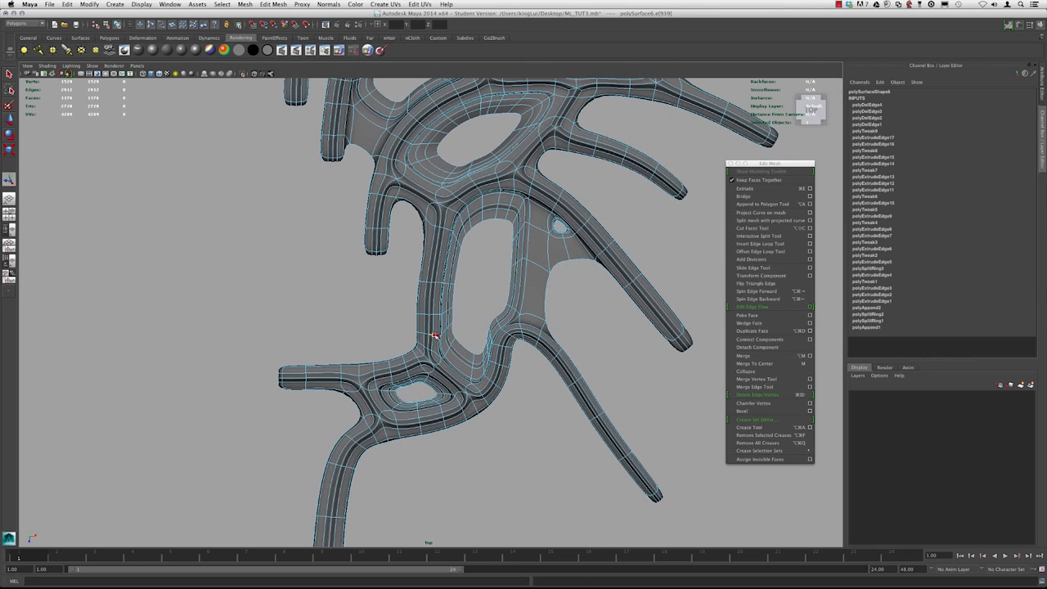
pyautogui.doubleClick(436, 335)
pyautogui.press('super+Delete')
# Delete three edge loops where the lower branch joins the vertical strip
pyautogui.keyDown('alt'); pyautogui.moveTo(464, 343); pyautogui.dragTo(466, 292, button='middle'); pyautogui.keyUp('alt')
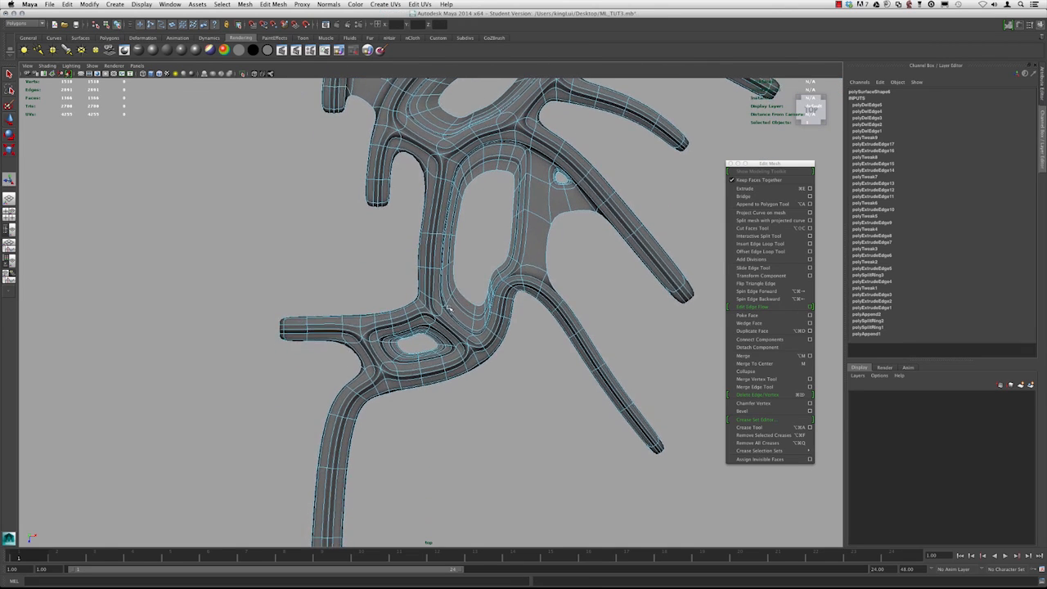
pyautogui.keyDown('alt'); pyautogui.moveTo(356, 349); pyautogui.dragTo(411, 317, button='middle'); pyautogui.keyUp('alt')
pyautogui.keyDown('alt'); pyautogui.moveTo(411, 316); pyautogui.dragTo(455, 336, button='right'); pyautogui.keyUp('alt')
pyautogui.keyDown('alt'); pyautogui.moveTo(579, 201); pyautogui.dragTo(499, 304, button='middle'); pyautogui.keyUp('alt')
pyautogui.keyDown('alt'); pyautogui.moveTo(500, 304); pyautogui.dragTo(499, 375, button='right'); pyautogui.keyUp('alt')
pyautogui.doubleClick(482, 370)
pyautogui.press('super+Delete')
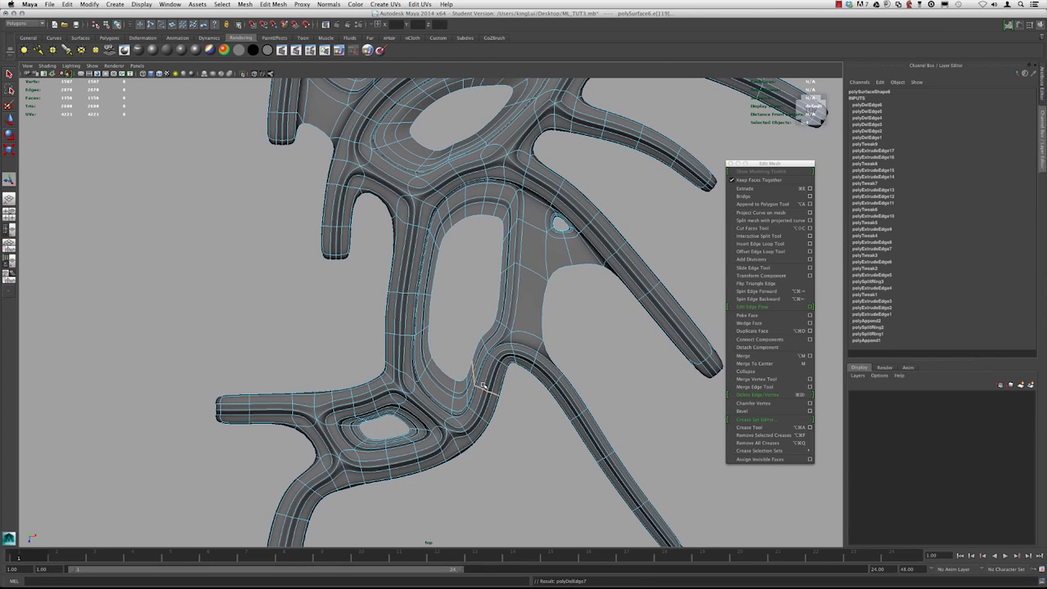
pyautogui.doubleClick(492, 361)
pyautogui.press('super+Delete')
pyautogui.doubleClick(493, 363)
pyautogui.press('super+Delete')
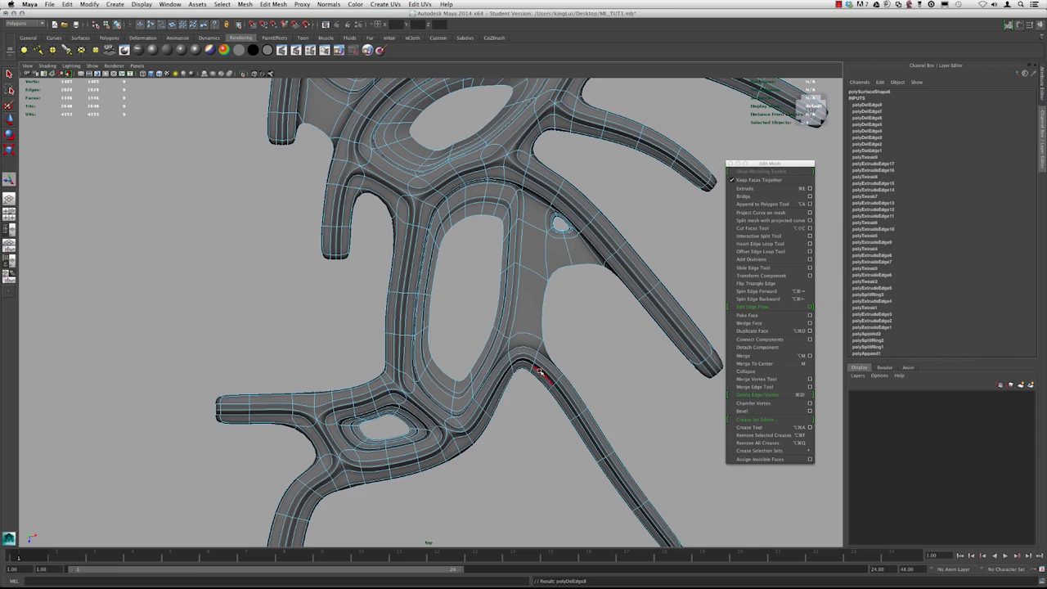
# Delete another edge loop at the lower branch junction and one crossing the strip beside the small middle opening
pyautogui.keyDown('alt'); pyautogui.moveTo(494, 363); pyautogui.dragTo(466, 433, button='middle'); pyautogui.keyUp('alt')
pyautogui.scroll(-3, 452, 391)
pyautogui.keyDown('alt'); pyautogui.moveTo(453, 391); pyautogui.dragTo(515, 334, button='middle'); pyautogui.keyUp('alt')
pyautogui.scroll(5, 515, 334)
pyautogui.doubleClick(494, 358)
pyautogui.press('super+Delete')
pyautogui.doubleClick(478, 334)
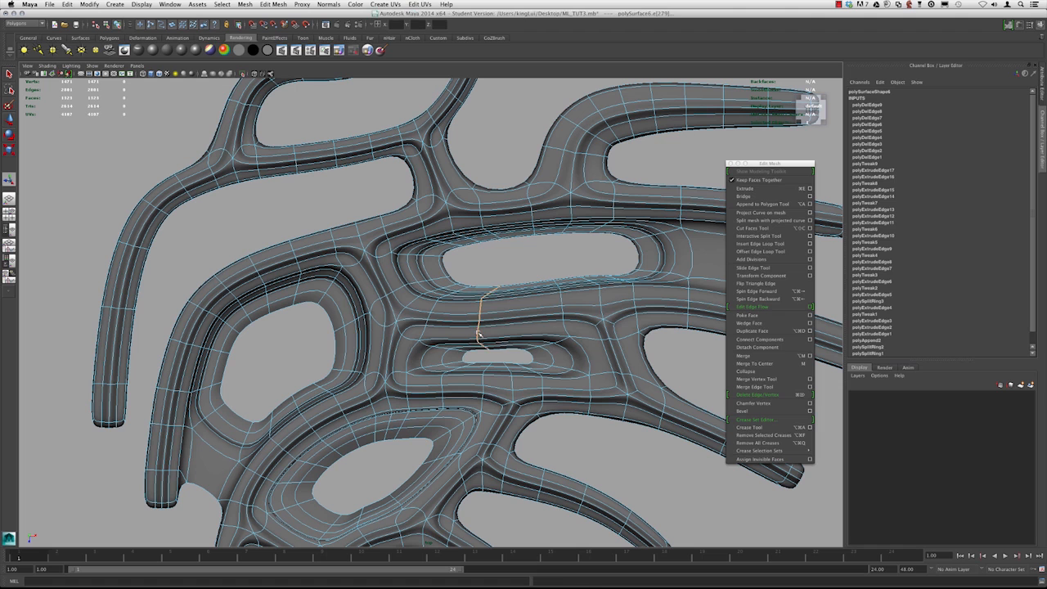
pyautogui.press('super+Delete')
pyautogui.doubleClick(541, 382)
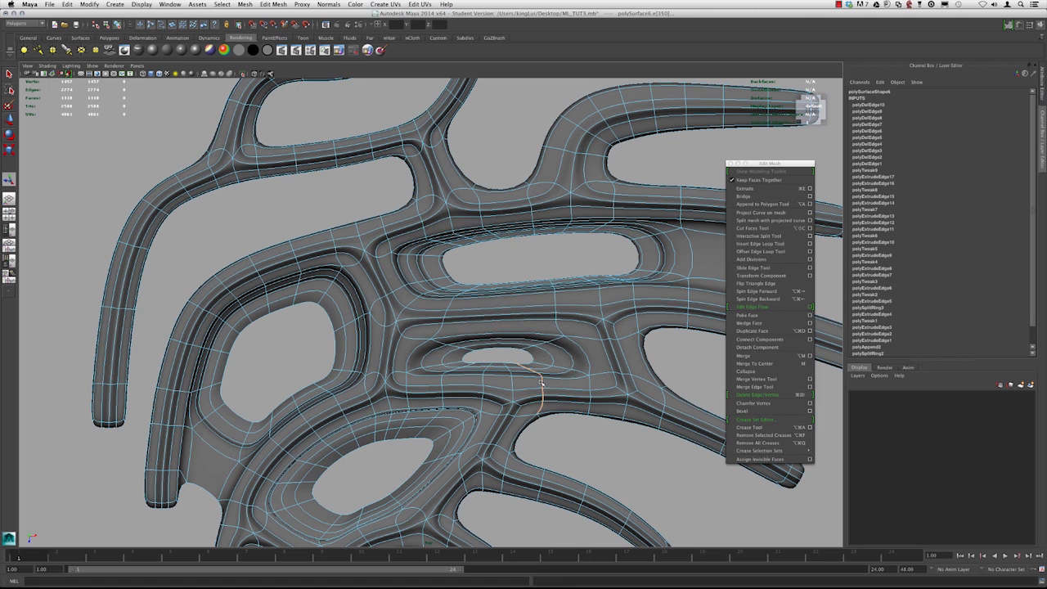
pyautogui.press('g')
pyautogui.press('super+z')
# Delete two more edge loops on the strips around the small central opening
pyautogui.keyDown('alt'); pyautogui.moveTo(559, 379); pyautogui.dragTo(327, 290, button='right'); pyautogui.keyUp('alt')
pyautogui.keyDown('alt'); pyautogui.moveTo(327, 291); pyautogui.dragTo(395, 295, button='middle'); pyautogui.keyUp('alt')
pyautogui.keyDown('alt'); pyautogui.moveTo(395, 294); pyautogui.dragTo(444, 379, button='right'); pyautogui.keyUp('alt')
pyautogui.press('super+Delete')
pyautogui.keyDown('alt'); pyautogui.moveTo(421, 396); pyautogui.dragTo(448, 330); pyautogui.keyUp('alt')
pyautogui.click(441, 326)
pyautogui.press('super+Delete')
# Turn off smooth preview, select the whole mesh and delete its construction history
pyautogui.keyDown('alt'); pyautogui.moveTo(415, 350); pyautogui.dragTo(430, 429); pyautogui.keyUp('alt')
pyautogui.press('1')
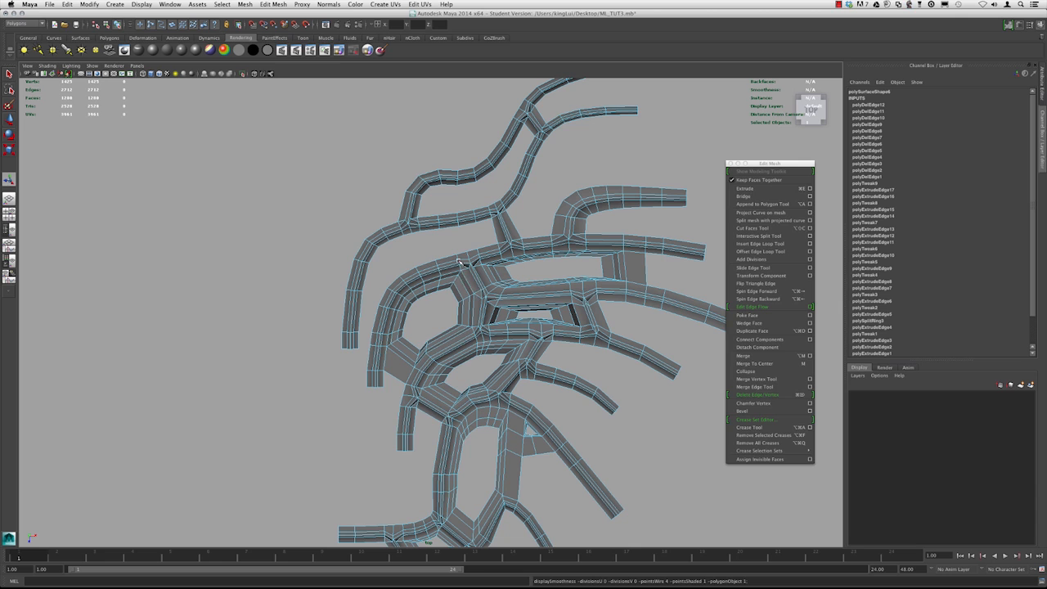
pyautogui.moveTo(489, 250); pyautogui.dragTo(496, 250, button='right')
pyautogui.click(401, 194)
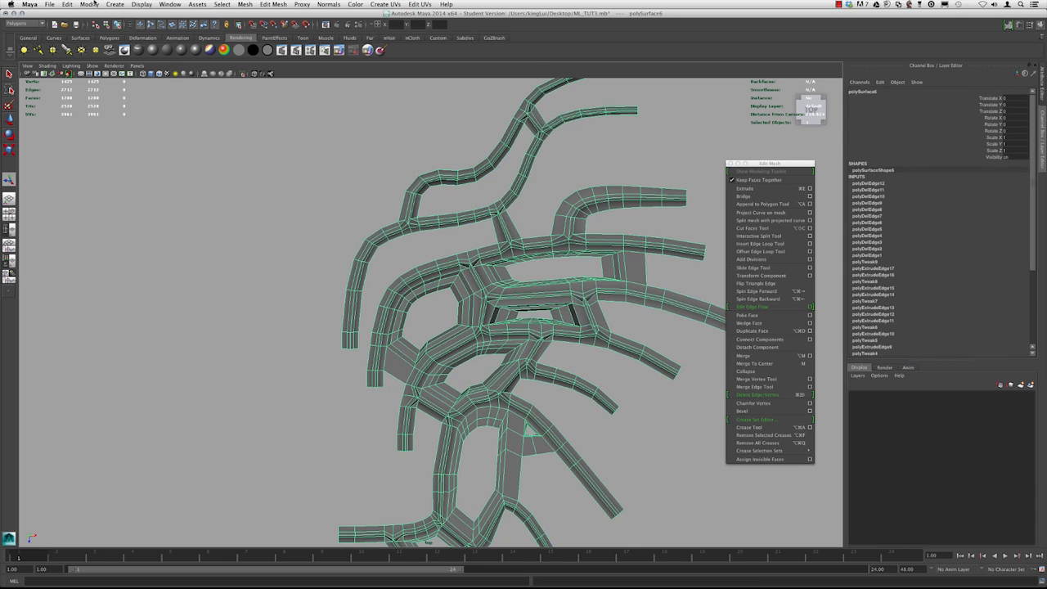
pyautogui.click(67, 4)
pyautogui.moveTo(119, 102)
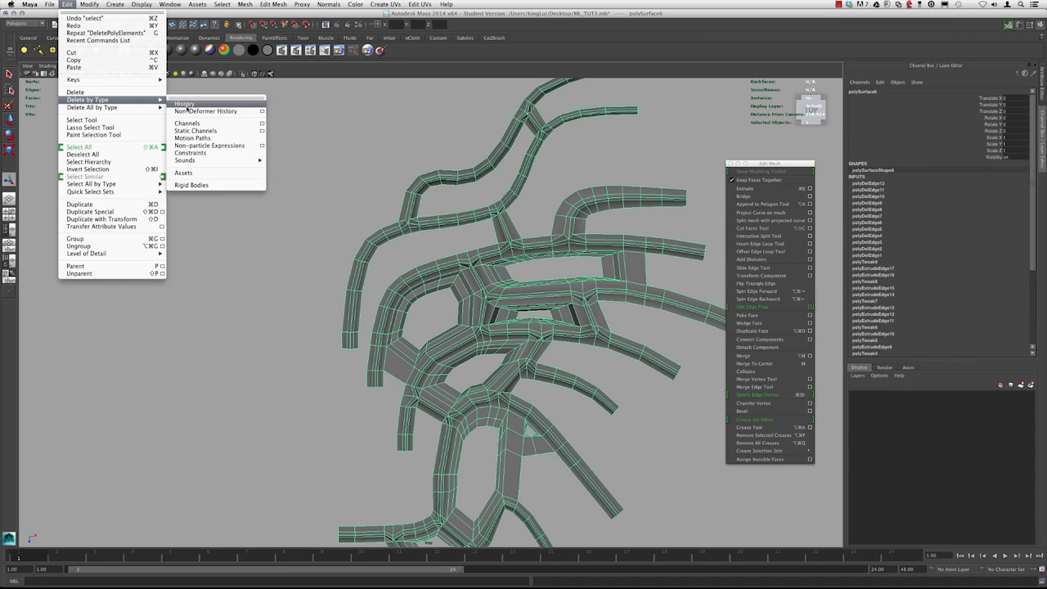
pyautogui.click(186, 101)
pyautogui.click(239, 117)
# Soften all edges of the mesh
pyautogui.scroll(-3, 421, 254)
pyautogui.keyDown('alt'); pyautogui.moveTo(449, 332); pyautogui.dragTo(430, 235, button='middle'); pyautogui.keyUp('alt')
pyautogui.click(430, 236)
pyautogui.scroll(3, 458, 245)
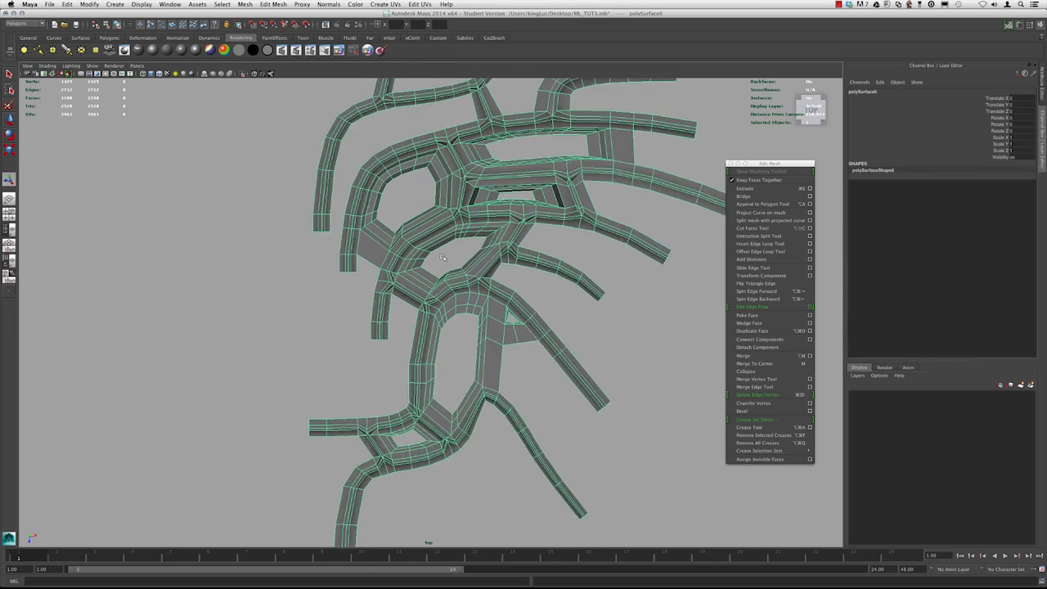
pyautogui.scroll(-2, 426, 219)
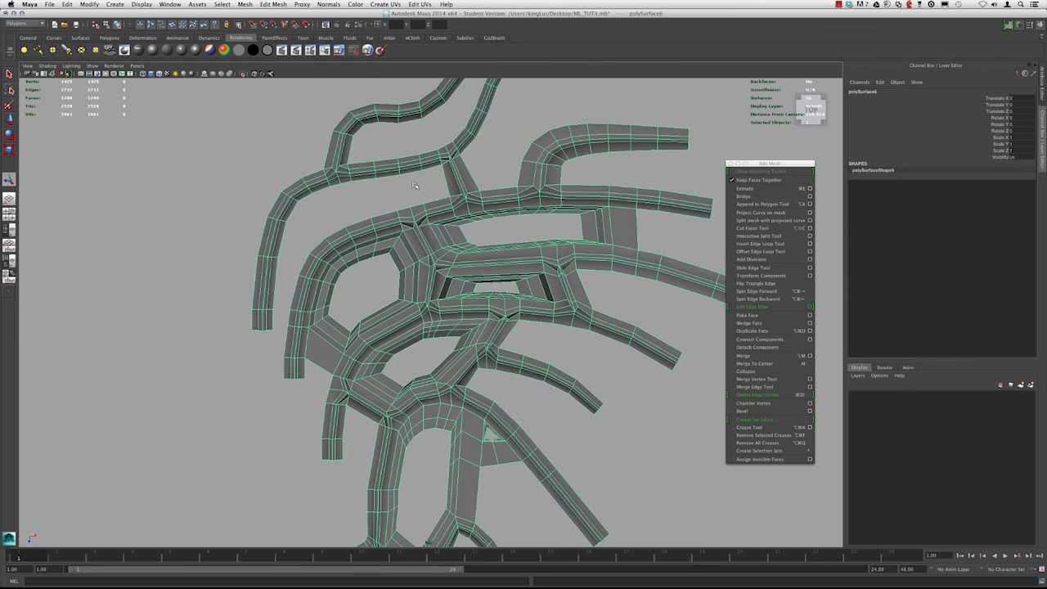
pyautogui.keyDown('shift'); pyautogui.rightClick(424, 236); pyautogui.keyUp('shift')
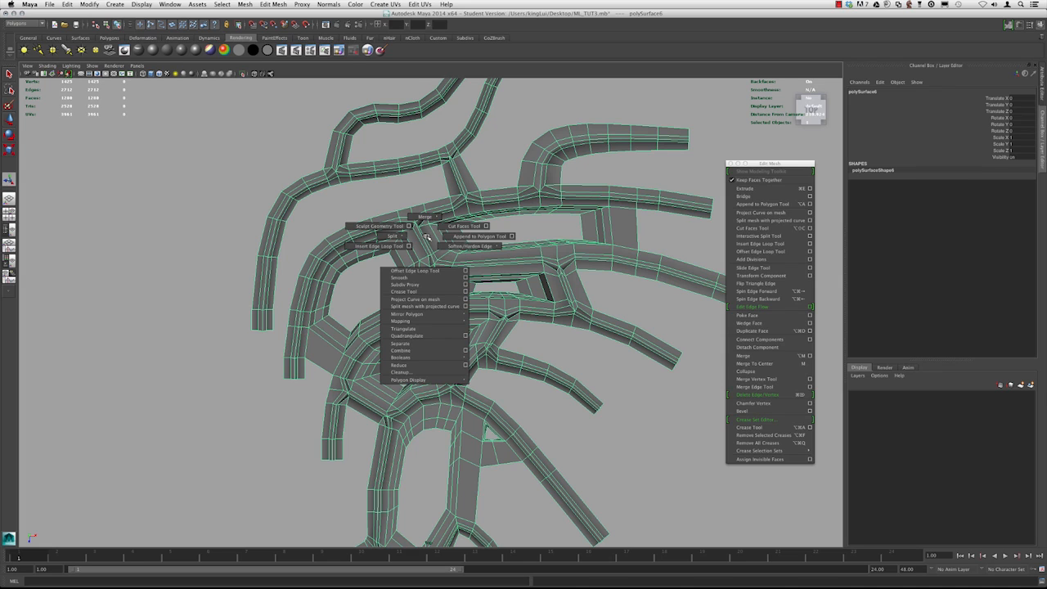
pyautogui.keyDown('shift'); pyautogui.moveTo(437, 241); pyautogui.dragTo(484, 254, button='right'); pyautogui.keyUp('shift')
pyautogui.click(366, 243)
# Inspect the softened mesh in smooth preview, panning and zooming across the openings
pyautogui.keyDown('alt'); pyautogui.moveTo(561, 320); pyautogui.dragTo(391, 200); pyautogui.keyUp('alt')
pyautogui.keyDown('alt'); pyautogui.moveTo(378, 301); pyautogui.dragTo(376, 380, button='middle'); pyautogui.keyUp('alt')
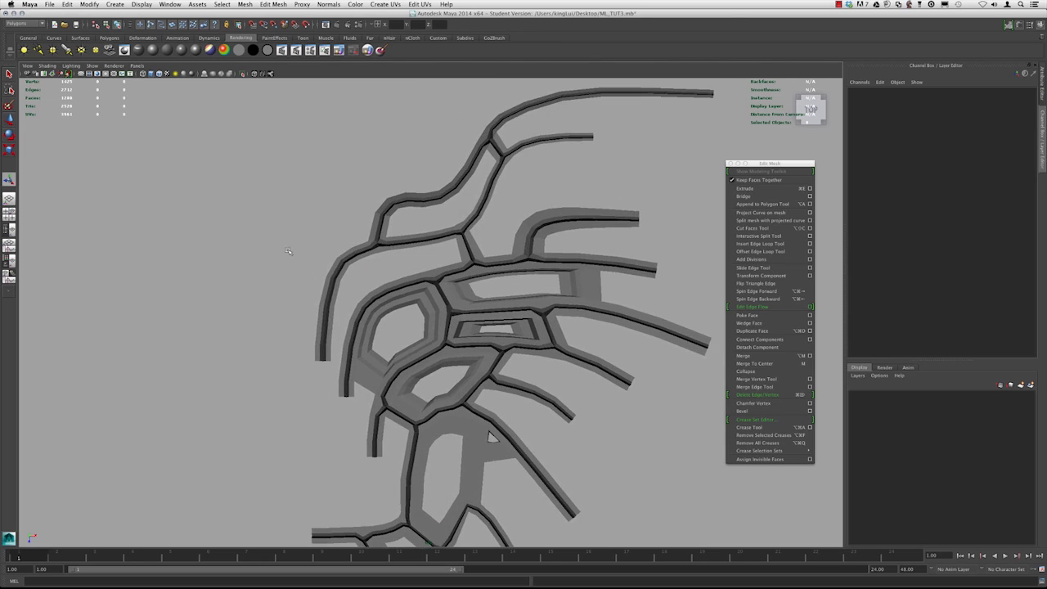
pyautogui.keyDown('alt'); pyautogui.moveTo(472, 270); pyautogui.dragTo(452, 160, button='middle'); pyautogui.keyUp('alt')
pyautogui.scroll(-4, 439, 169)
pyautogui.click(474, 251)
pyautogui.keyDown('alt'); pyautogui.moveTo(474, 251); pyautogui.dragTo(524, 313, button='middle'); pyautogui.keyUp('alt')
pyautogui.press('3')
pyautogui.scroll(1, 409, 196)
pyautogui.click(362, 159)
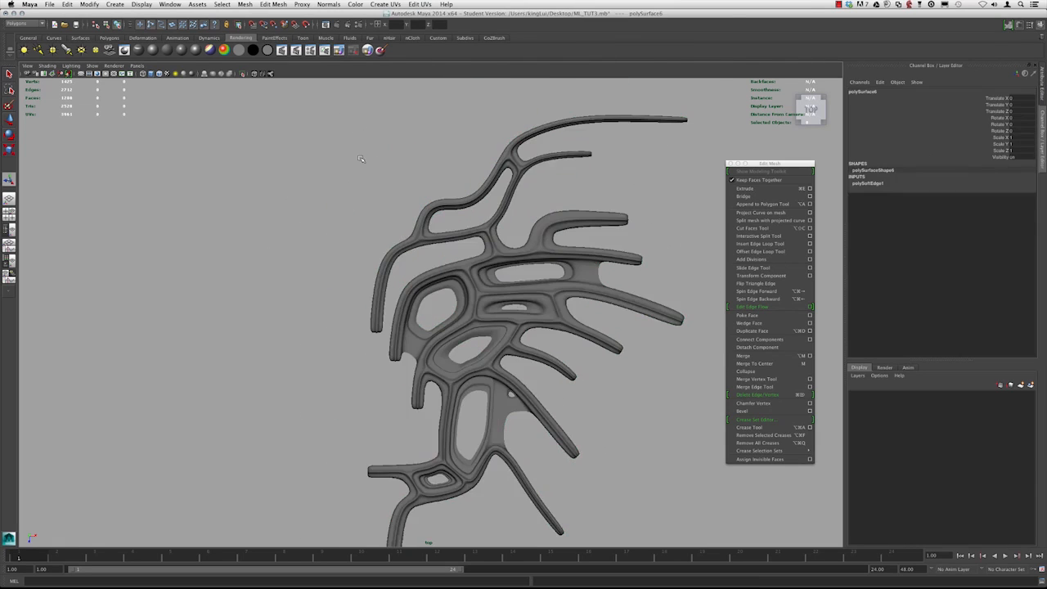
pyautogui.scroll(3, 362, 164)
pyautogui.keyDown('alt'); pyautogui.moveTo(418, 231); pyautogui.dragTo(343, 241, button='middle'); pyautogui.keyUp('alt')
pyautogui.keyDown('alt'); pyautogui.moveTo(344, 240); pyautogui.dragTo(514, 217, button='right'); pyautogui.keyUp('alt')
pyautogui.keyDown('alt'); pyautogui.moveTo(514, 217); pyautogui.dragTo(504, 271, button='middle'); pyautogui.keyUp('alt')
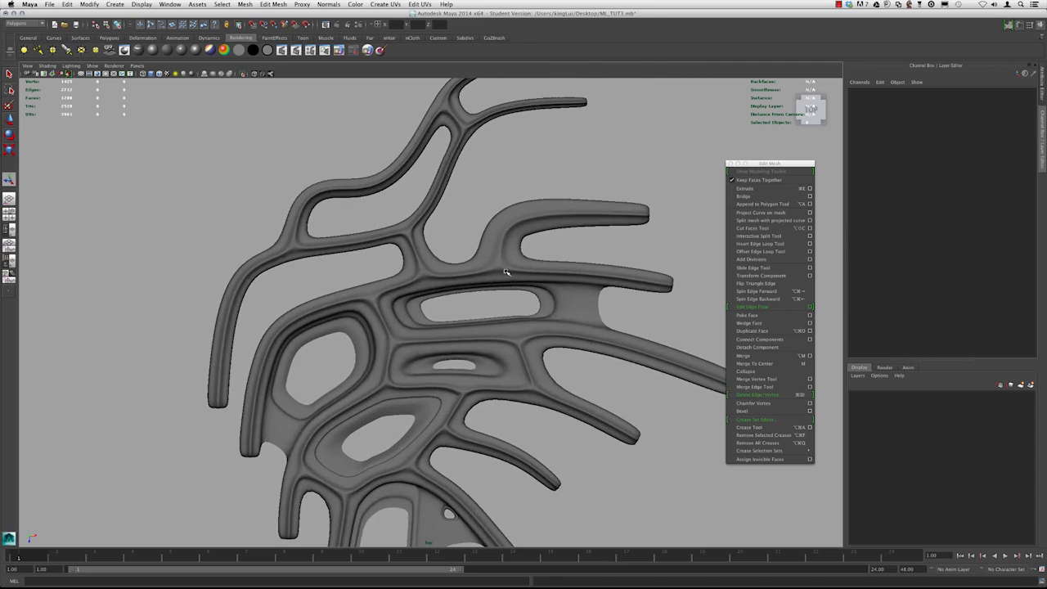
# Insert an edge loop along the long strip above the long opening with the Insert Edge Loop Tool
pyautogui.click(478, 262)
pyautogui.press('1')
pyautogui.moveTo(479, 280); pyautogui.dragTo(567, 308, button='right')
pyautogui.doubleClick(477, 280)
pyautogui.press('w')
pyautogui.keyDown('alt'); pyautogui.moveTo(566, 308); pyautogui.dragTo(555, 330, button='middle'); pyautogui.keyUp('alt')
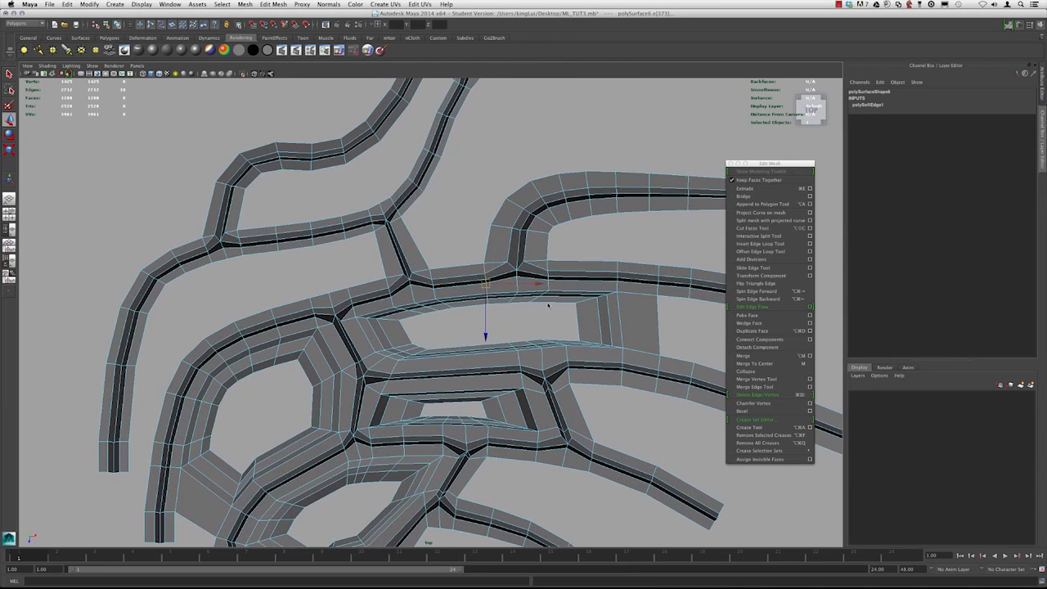
pyautogui.click(754, 243)
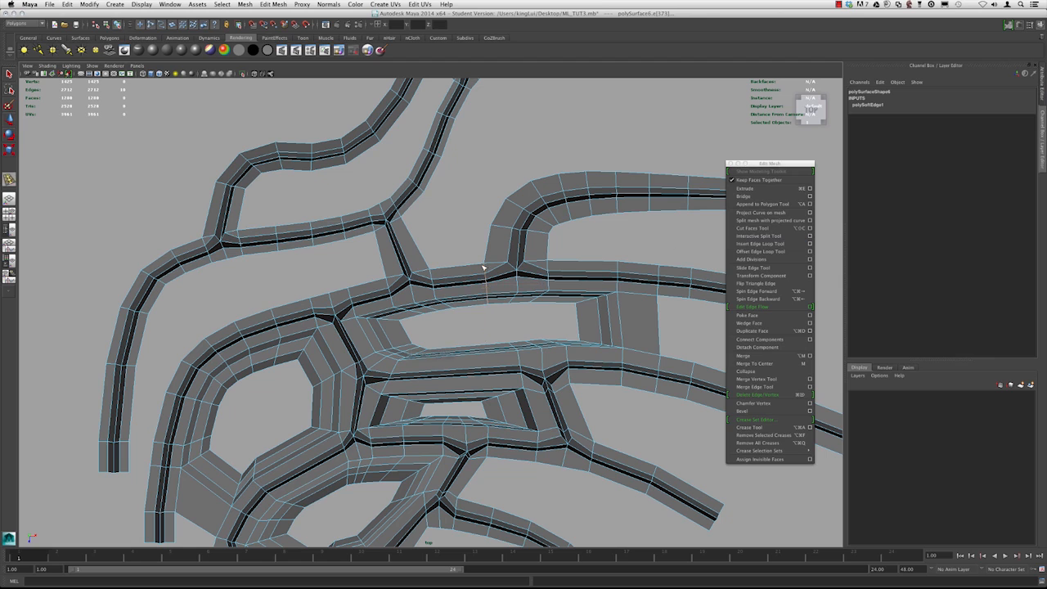
pyautogui.click(458, 280)
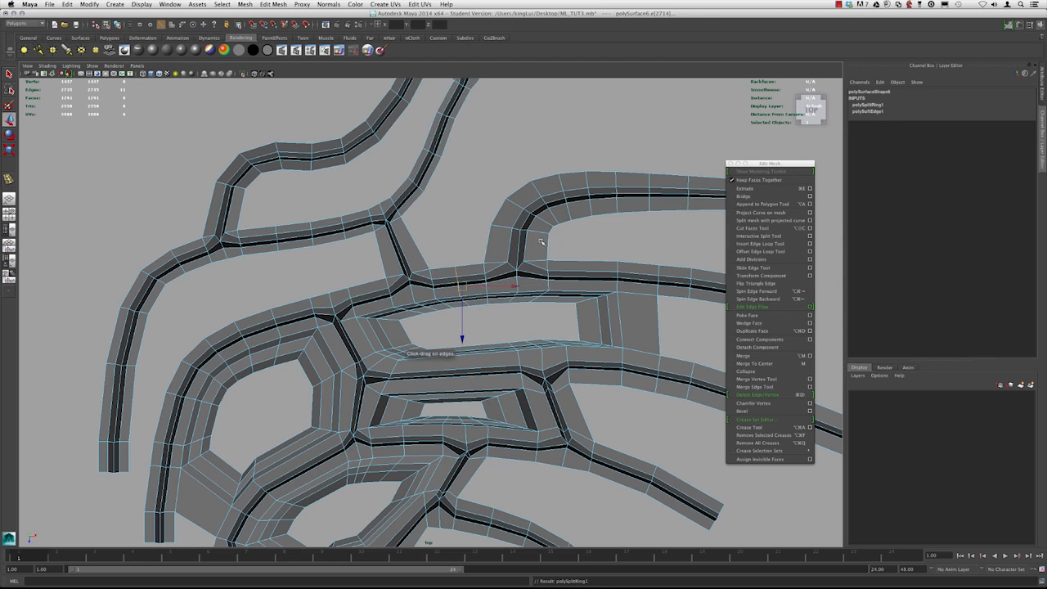
# Review the mesh in smooth preview around the newly inserted edge loop
pyautogui.moveTo(558, 230); pyautogui.dragTo(577, 230, button='right')
pyautogui.scroll(-3, 577, 230)
pyautogui.click(609, 355)
pyautogui.keyDown('alt'); pyautogui.moveTo(609, 355); pyautogui.dragTo(606, 298, button='middle'); pyautogui.keyUp('alt')
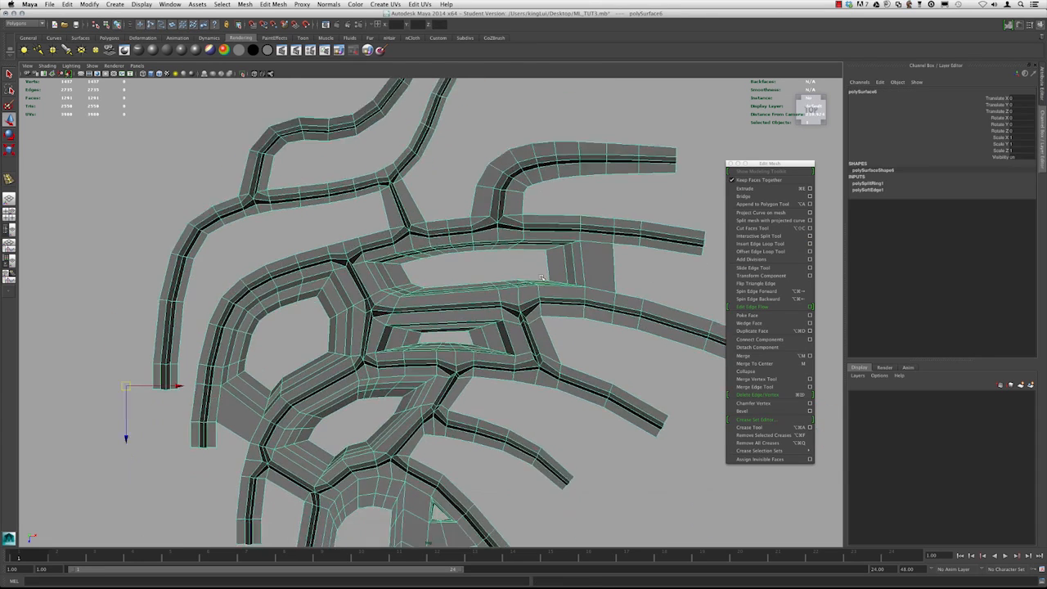
pyautogui.scroll(-3, 546, 265)
pyautogui.press('3')
pyautogui.keyDown('alt'); pyautogui.moveTo(545, 263); pyautogui.dragTo(387, 208); pyautogui.keyUp('alt')
pyautogui.click(388, 209)
pyautogui.keyDown('alt'); pyautogui.moveTo(388, 208); pyautogui.dragTo(378, 168, button='middle'); pyautogui.keyUp('alt')
pyautogui.scroll(-1, 381, 176)
pyautogui.keyDown('alt'); pyautogui.moveTo(401, 361); pyautogui.dragTo(398, 312, button='middle'); pyautogui.keyUp('alt')
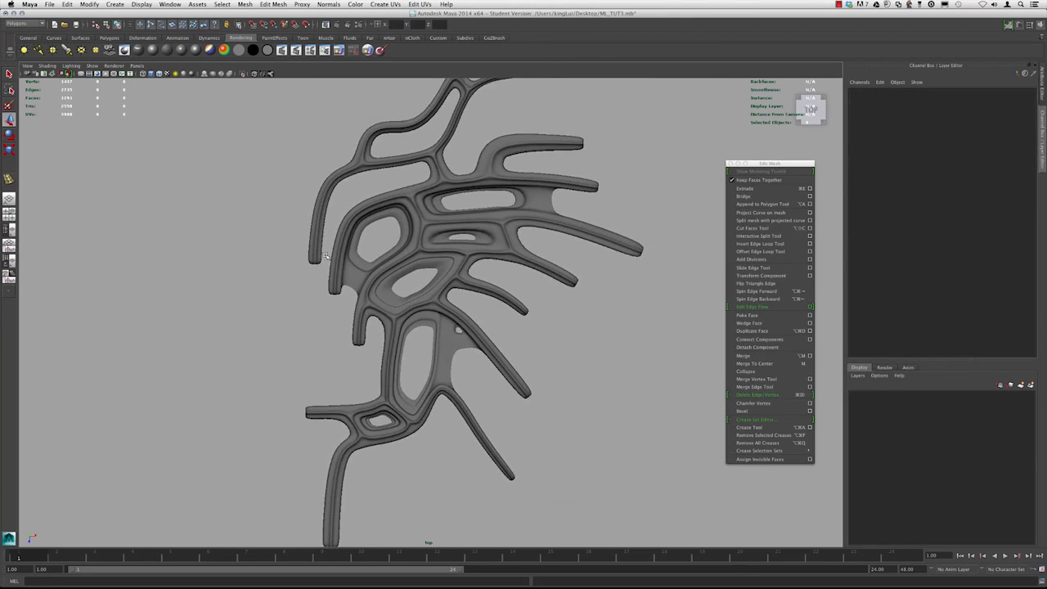
pyautogui.scroll(2, 397, 311)
pyautogui.click(397, 311)
pyautogui.press('1')
# Switch the viewport to the perspective view
pyautogui.press('space')
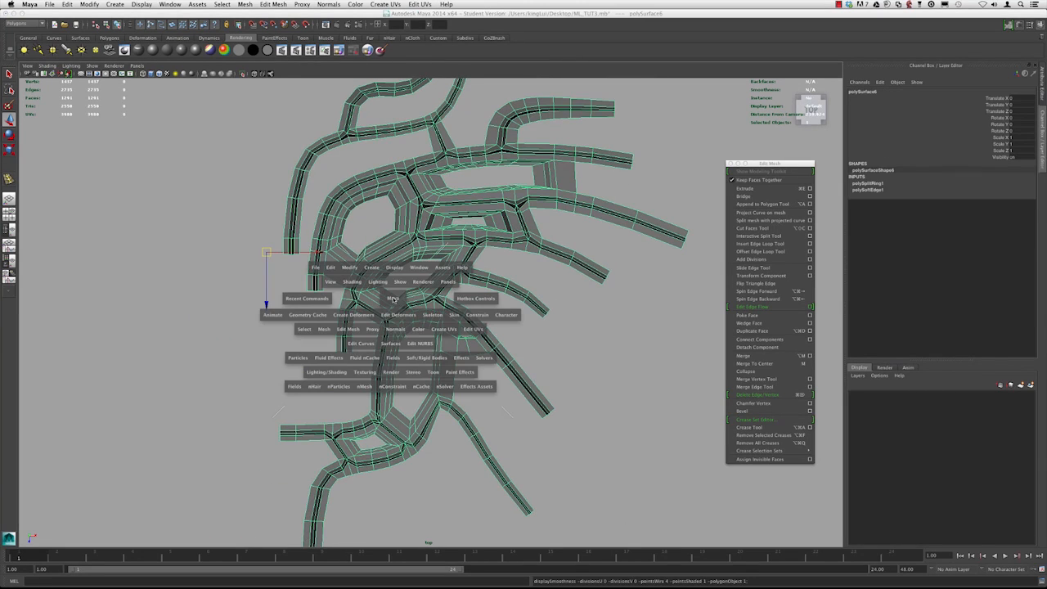
pyautogui.moveTo(392, 298); pyautogui.dragTo(394, 281)
pyautogui.keyDown('alt'); pyautogui.moveTo(446, 388); pyautogui.dragTo(408, 291); pyautogui.keyUp('alt')
# Open the Hypershade editor and reposition its window beside the viewport
pyautogui.click(170, 4)
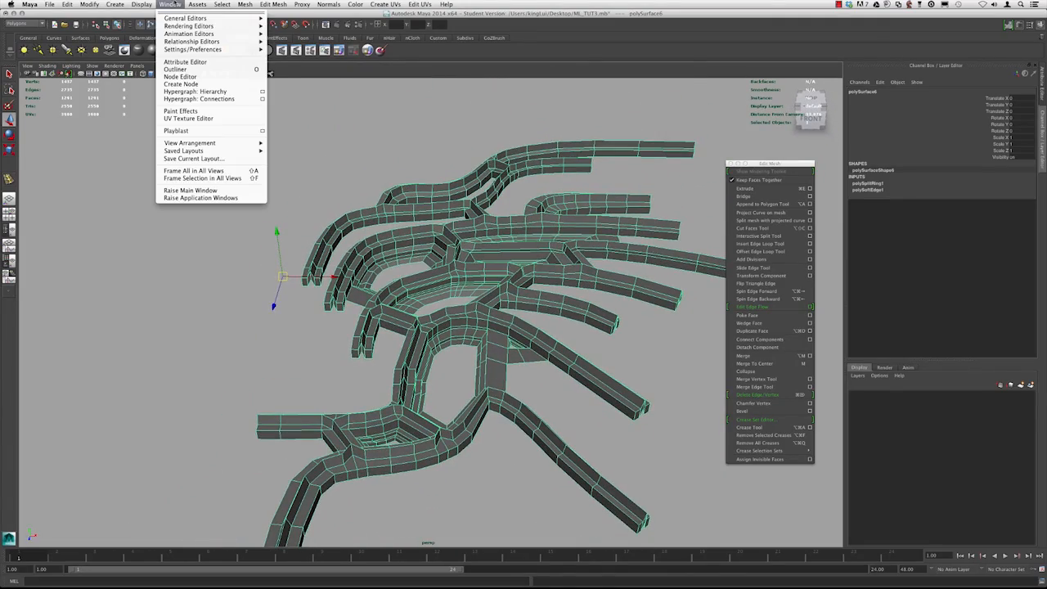
pyautogui.moveTo(188, 26)
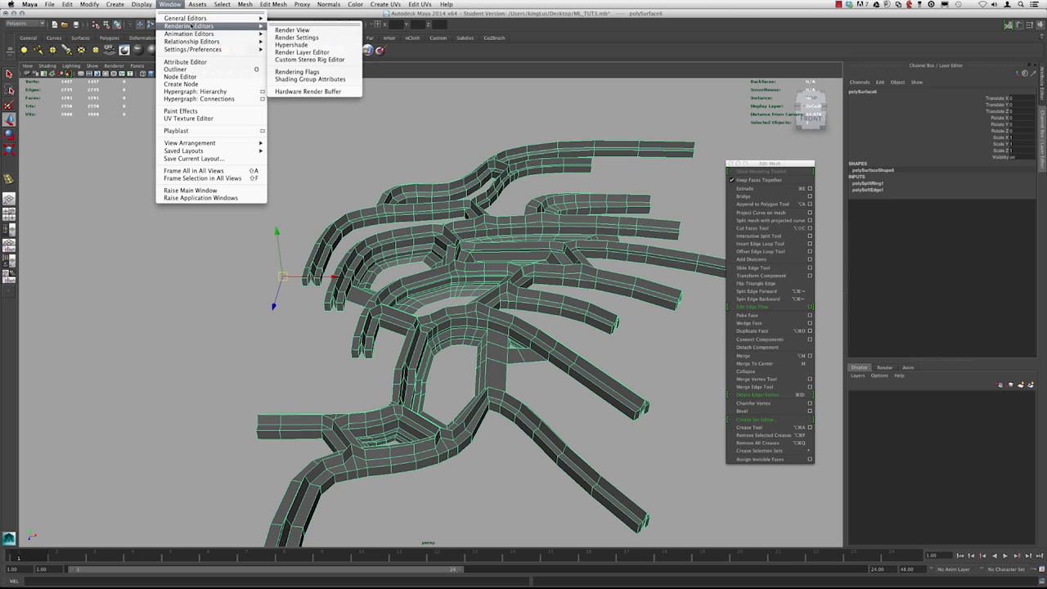
pyautogui.click(288, 46)
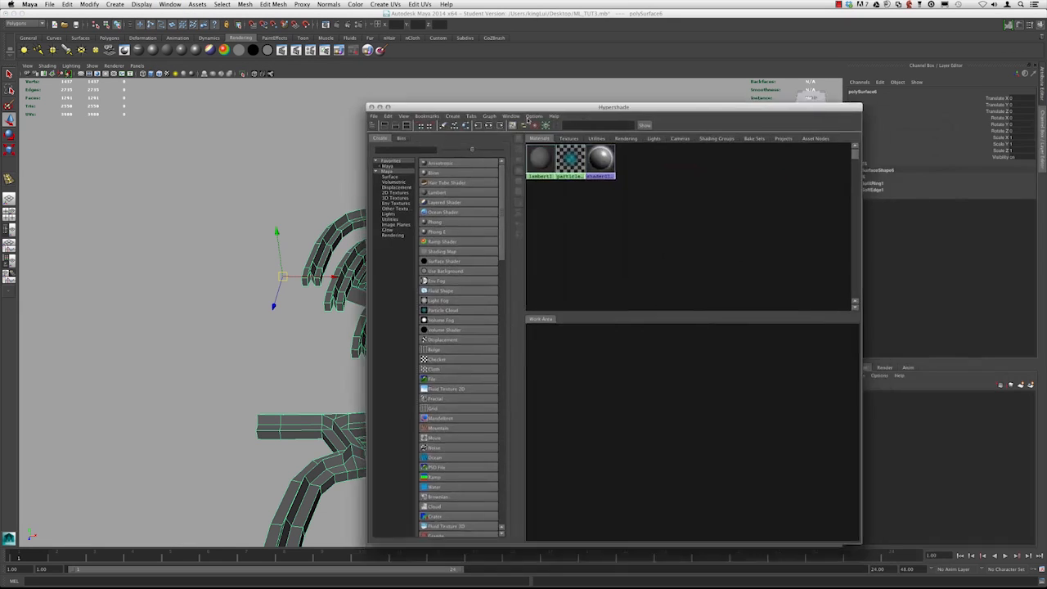
pyautogui.moveTo(516, 108); pyautogui.dragTo(655, 89)
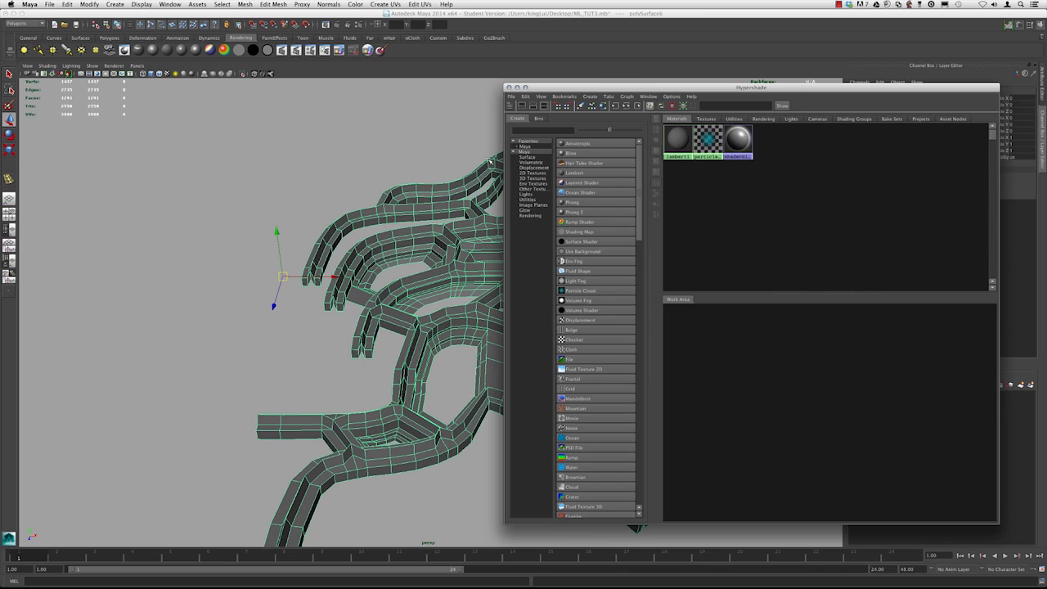
# Create two Blinn materials in the Hypershade
pyautogui.keyDown('alt'); pyautogui.moveTo(375, 179); pyautogui.dragTo(292, 177, button='right'); pyautogui.keyUp('alt')
pyautogui.keyDown('alt'); pyautogui.moveTo(292, 178); pyautogui.dragTo(512, 217); pyautogui.keyUp('alt')
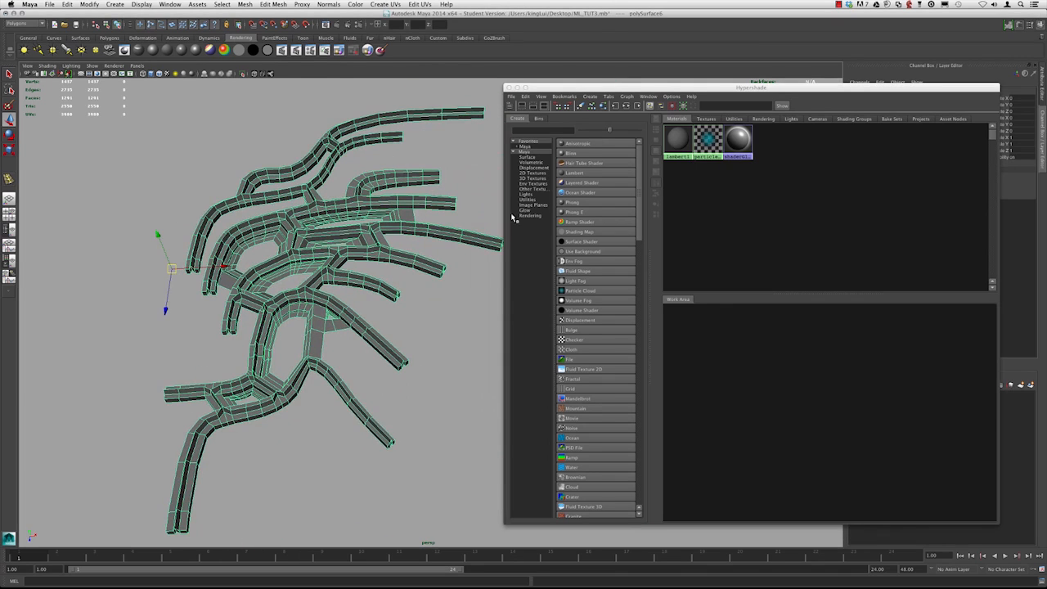
pyautogui.moveTo(612, 92); pyautogui.dragTo(605, 95)
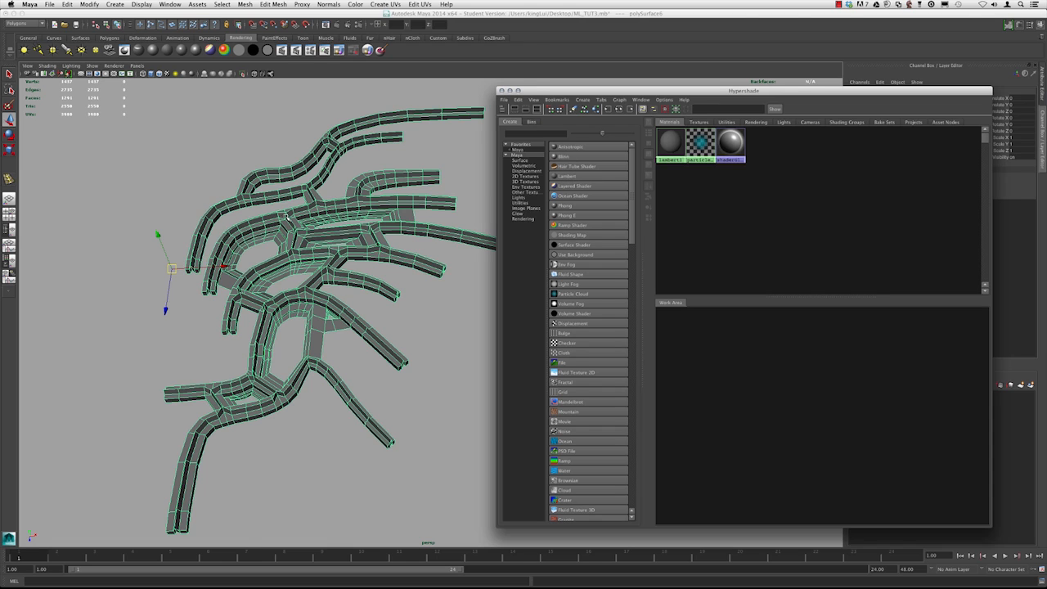
pyautogui.keyDown('alt'); pyautogui.moveTo(314, 227); pyautogui.dragTo(317, 182); pyautogui.keyUp('alt')
pyautogui.keyDown('alt'); pyautogui.moveTo(317, 181); pyautogui.dragTo(357, 190, button='right'); pyautogui.keyUp('alt')
pyautogui.keyDown('alt'); pyautogui.moveTo(357, 189); pyautogui.dragTo(365, 253); pyautogui.keyUp('alt')
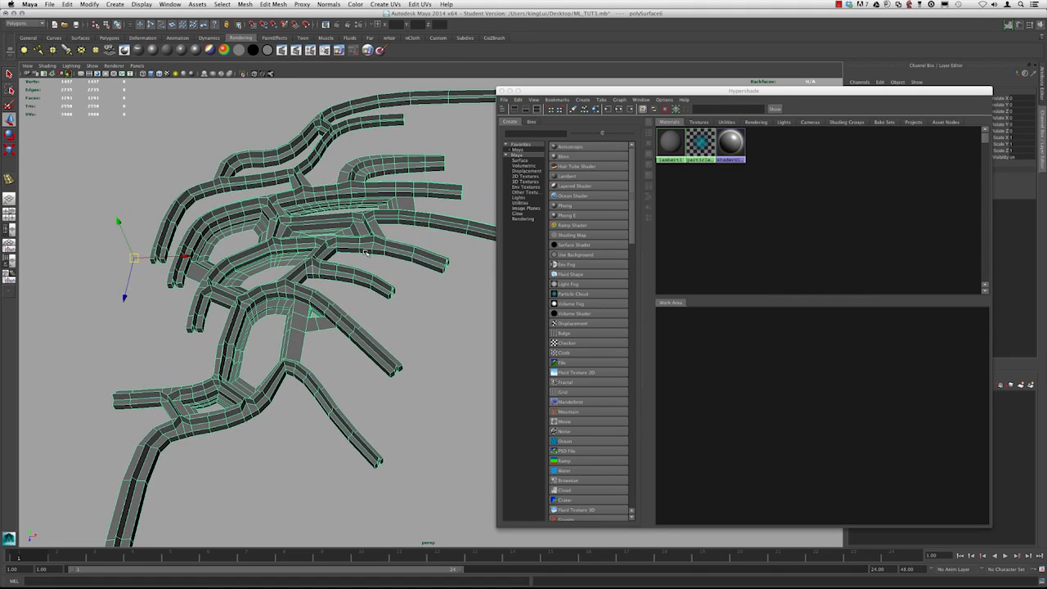
pyautogui.click(570, 157)
pyautogui.click(570, 157)
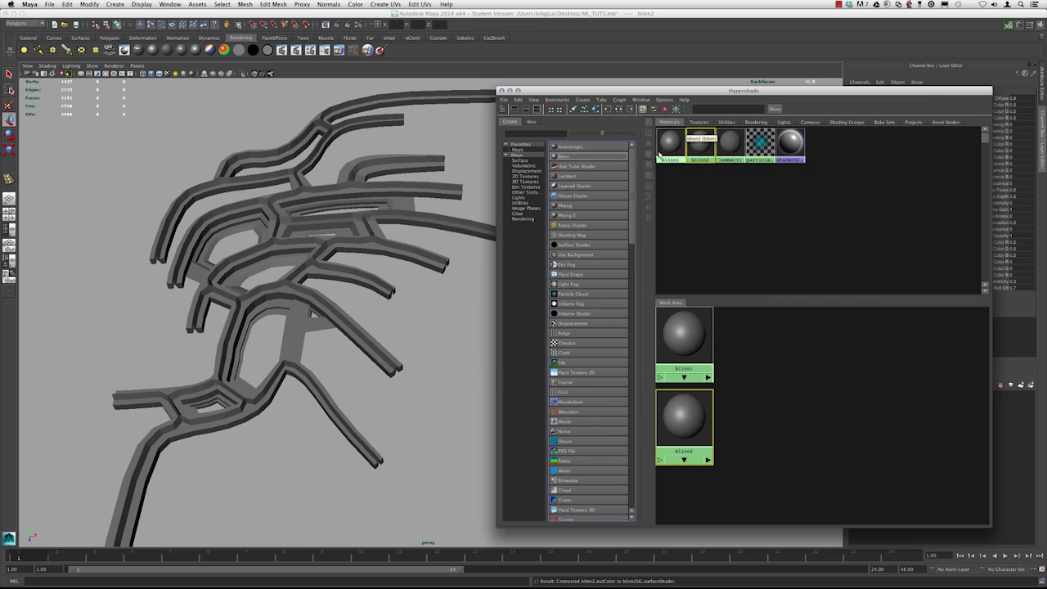
# Open blinn1 in the Attribute Editor and pick a colour for it from the colour history
pyautogui.moveTo(702, 85); pyautogui.dragTo(716, 347)
pyautogui.doubleClick(685, 402)
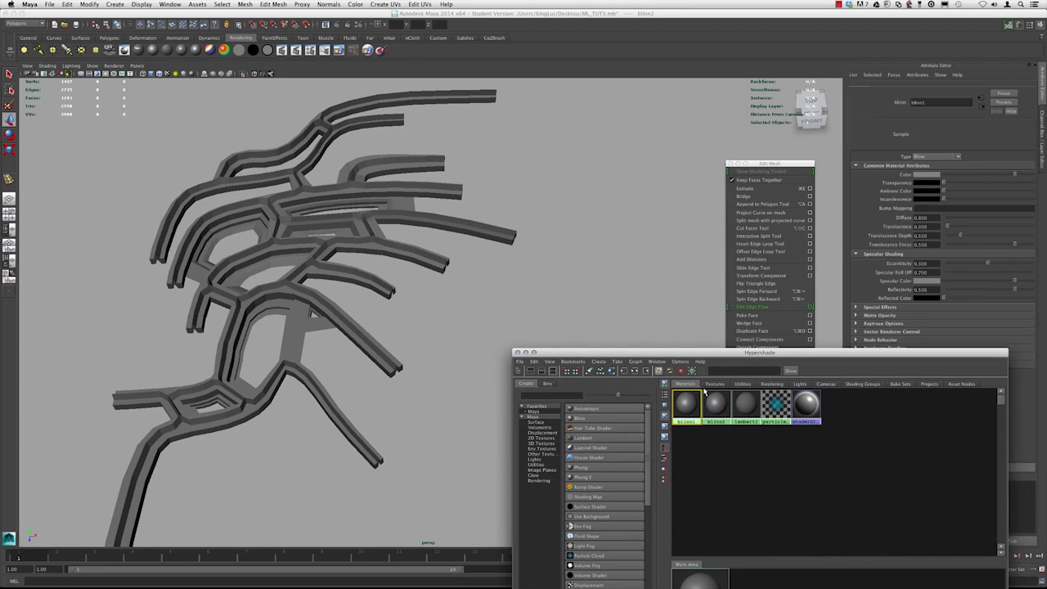
pyautogui.moveTo(786, 164); pyautogui.dragTo(738, 82)
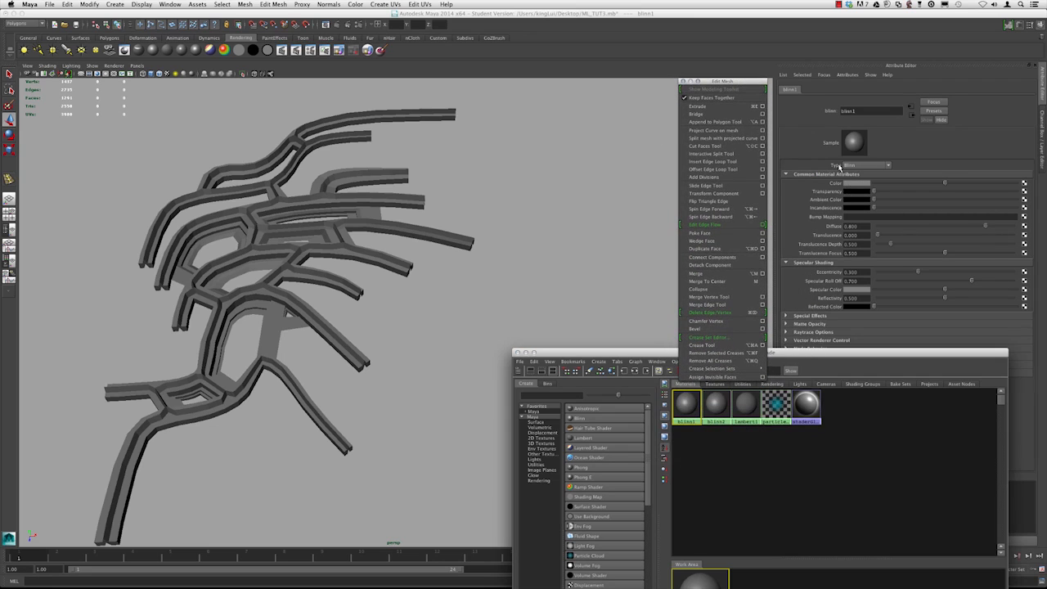
pyautogui.moveTo(818, 357); pyautogui.dragTo(819, 366)
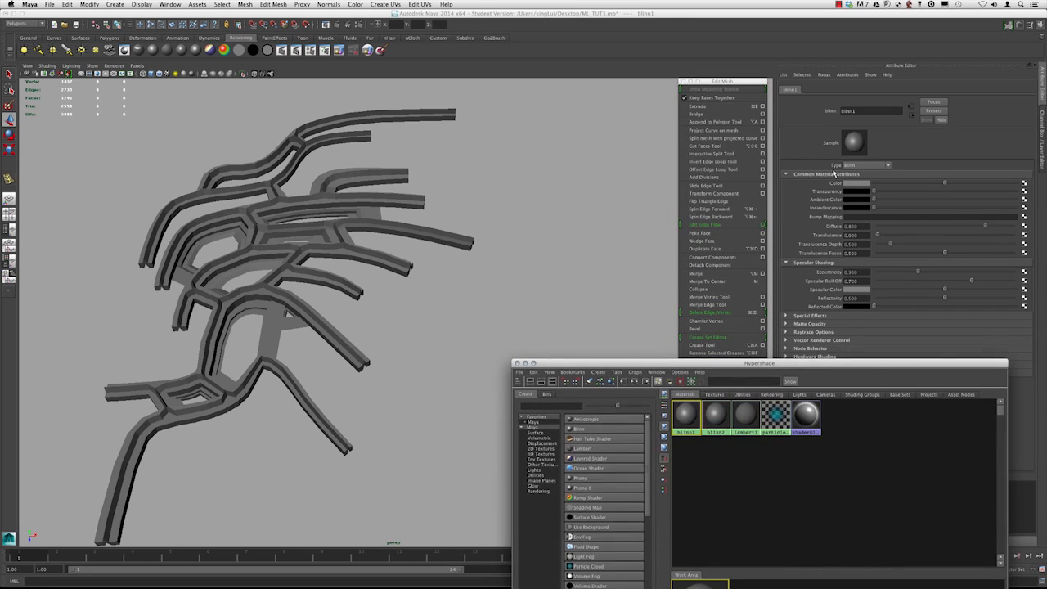
pyautogui.click(847, 183)
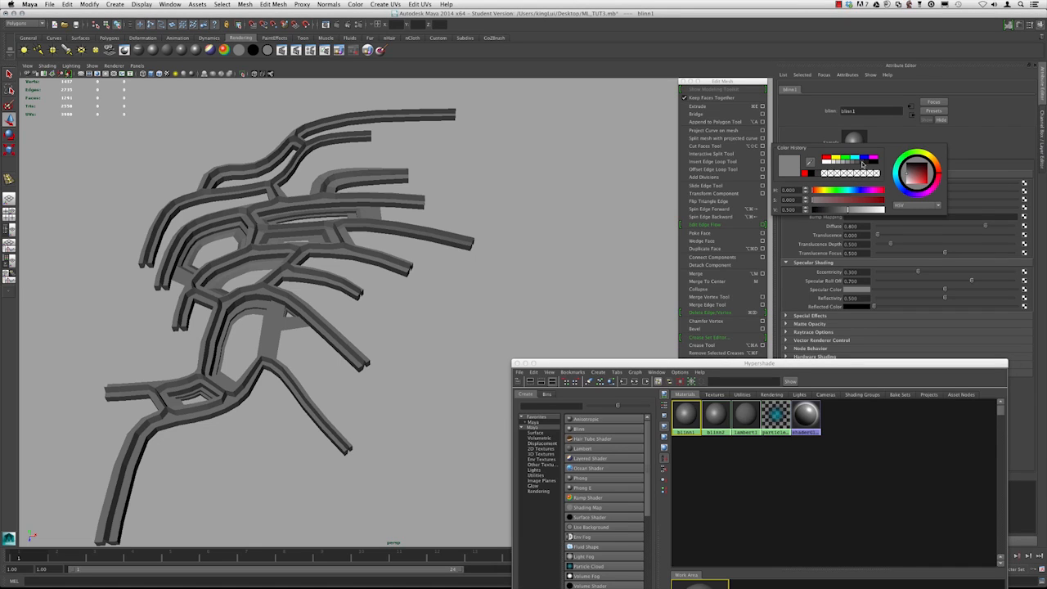
pyautogui.click(862, 163)
pyautogui.click(715, 415)
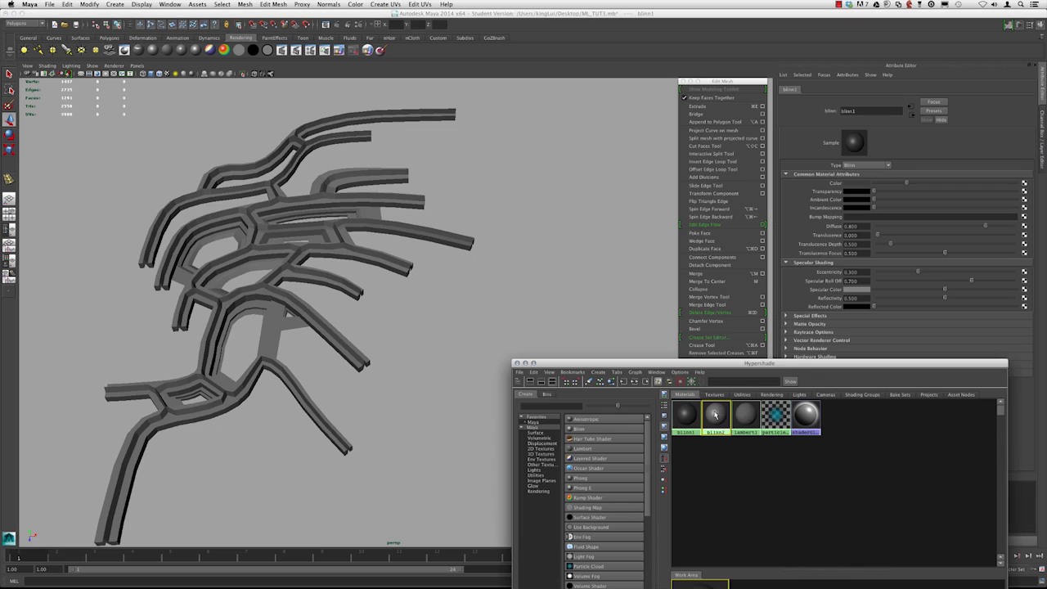
# Set blinn2's colour to red
pyautogui.click(857, 184)
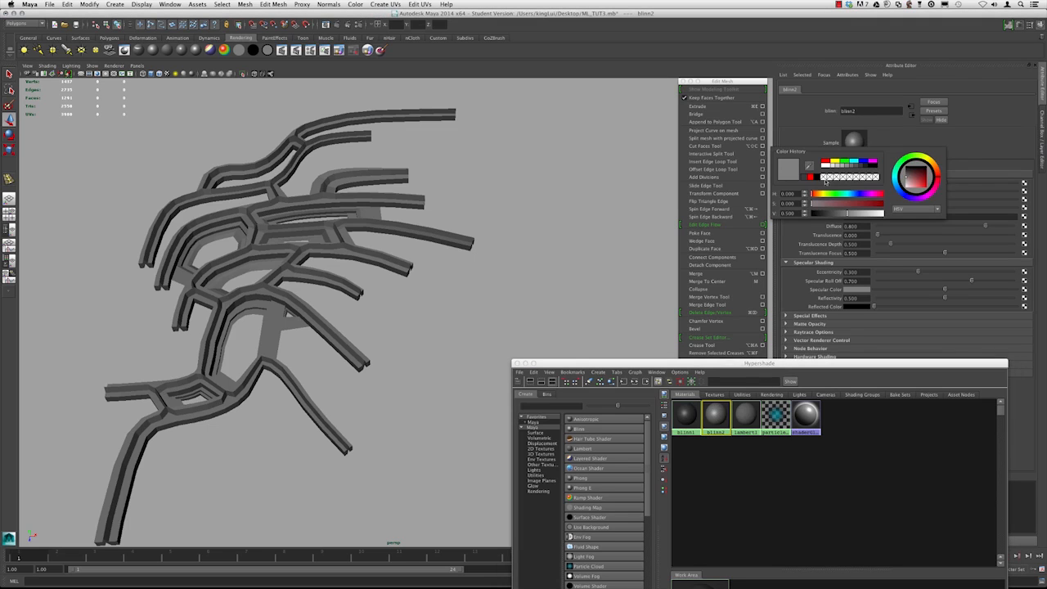
pyautogui.click(825, 162)
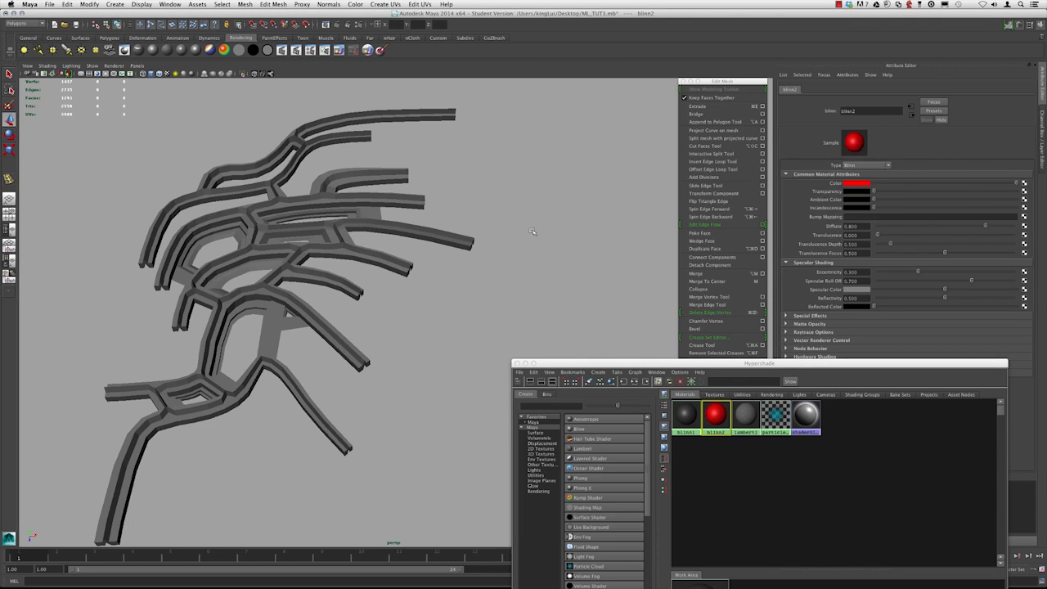
# Select the lower side faces of the strip mesh with a marquee in a side wireframe view
pyautogui.click(527, 232)
pyautogui.keyDown('alt'); pyautogui.moveTo(295, 290); pyautogui.dragTo(335, 300); pyautogui.keyUp('alt')
pyautogui.keyDown('alt'); pyautogui.moveTo(334, 300); pyautogui.dragTo(412, 304, button='middle'); pyautogui.keyUp('alt')
pyautogui.keyDown('alt'); pyautogui.moveTo(412, 304); pyautogui.dragTo(469, 309, button='right'); pyautogui.keyUp('alt')
pyautogui.click(424, 295)
pyautogui.keyDown('alt'); pyautogui.moveTo(424, 295); pyautogui.dragTo(430, 259); pyautogui.keyUp('alt')
pyautogui.hotkey('ctrl', 'a')
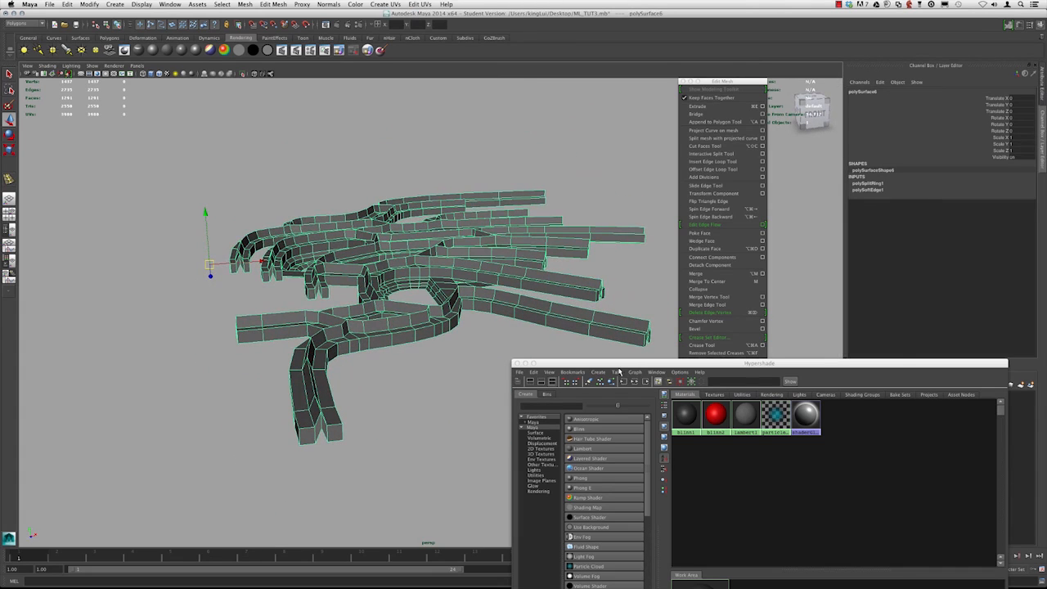
pyautogui.moveTo(618, 364); pyautogui.dragTo(630, 513)
pyautogui.keyDown('alt'); pyautogui.moveTo(458, 378); pyautogui.dragTo(441, 283); pyautogui.keyUp('alt')
pyautogui.press('space')
pyautogui.keyDown('alt'); pyautogui.moveTo(446, 327); pyautogui.dragTo(446, 365, button='right'); pyautogui.keyUp('alt')
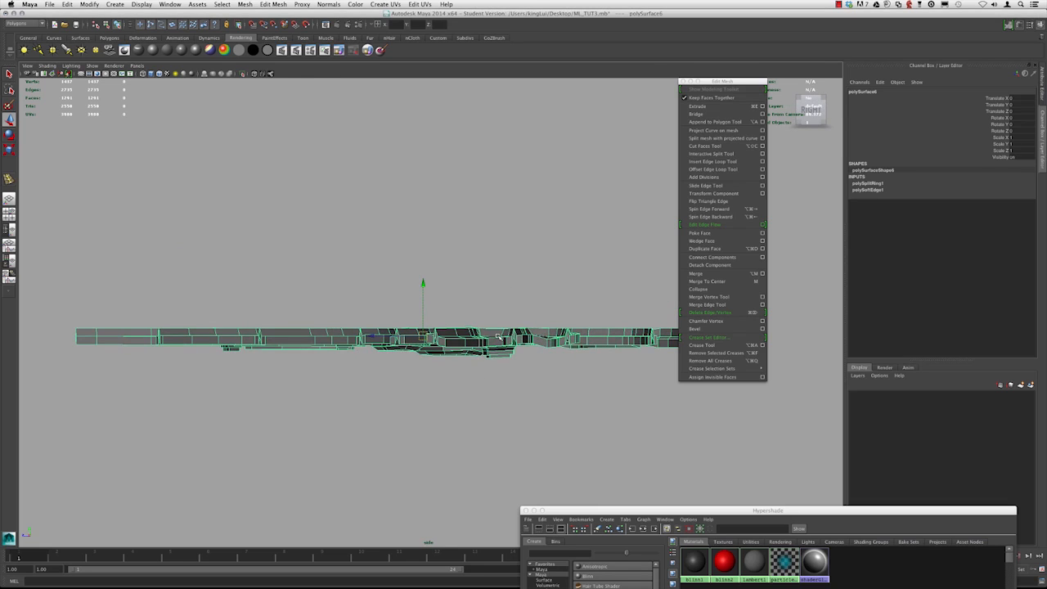
pyautogui.moveTo(498, 336); pyautogui.dragTo(495, 355, button='right')
pyautogui.keyDown('alt'); pyautogui.moveTo(519, 368); pyautogui.dragTo(512, 341, button='right'); pyautogui.keyUp('alt')
pyautogui.keyDown('alt'); pyautogui.moveTo(512, 341); pyautogui.dragTo(477, 340, button='middle'); pyautogui.keyUp('alt')
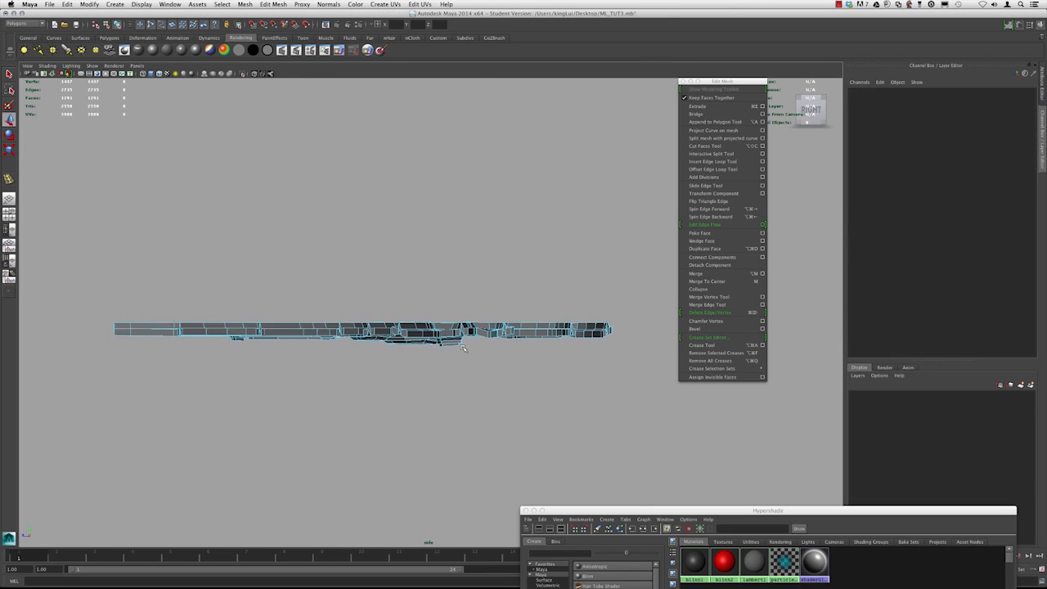
pyautogui.press('4')
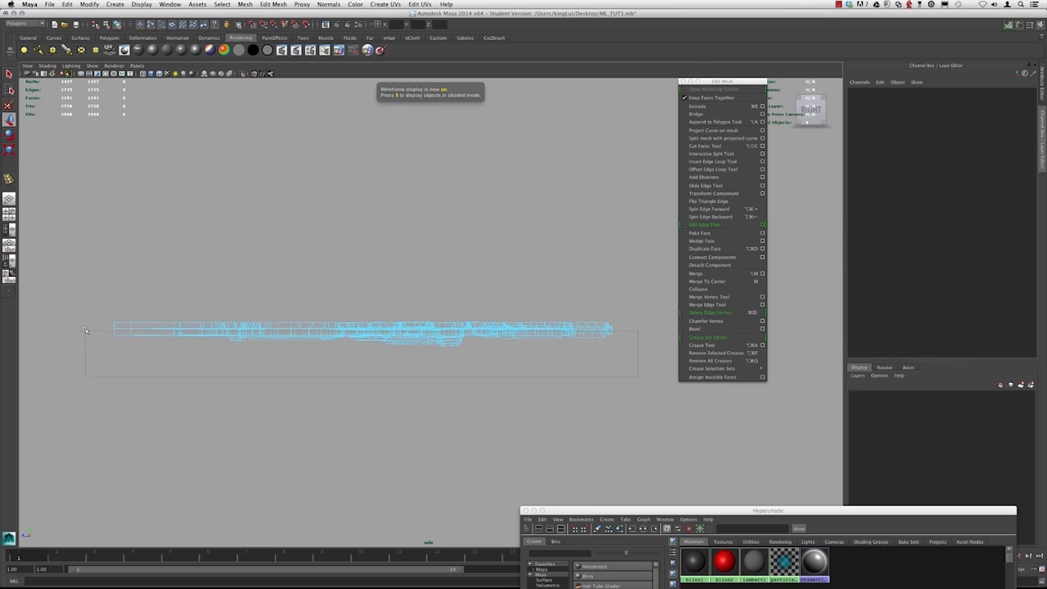
pyautogui.moveTo(83, 333); pyautogui.dragTo(82, 331)
pyautogui.keyDown('alt'); pyautogui.moveTo(209, 329); pyautogui.dragTo(276, 340, button='right'); pyautogui.keyUp('alt')
pyautogui.press('5')
# Save the selected lower faces as a quick select set named LOWERFACE
pyautogui.press('space')
pyautogui.moveTo(377, 323); pyautogui.dragTo(378, 304)
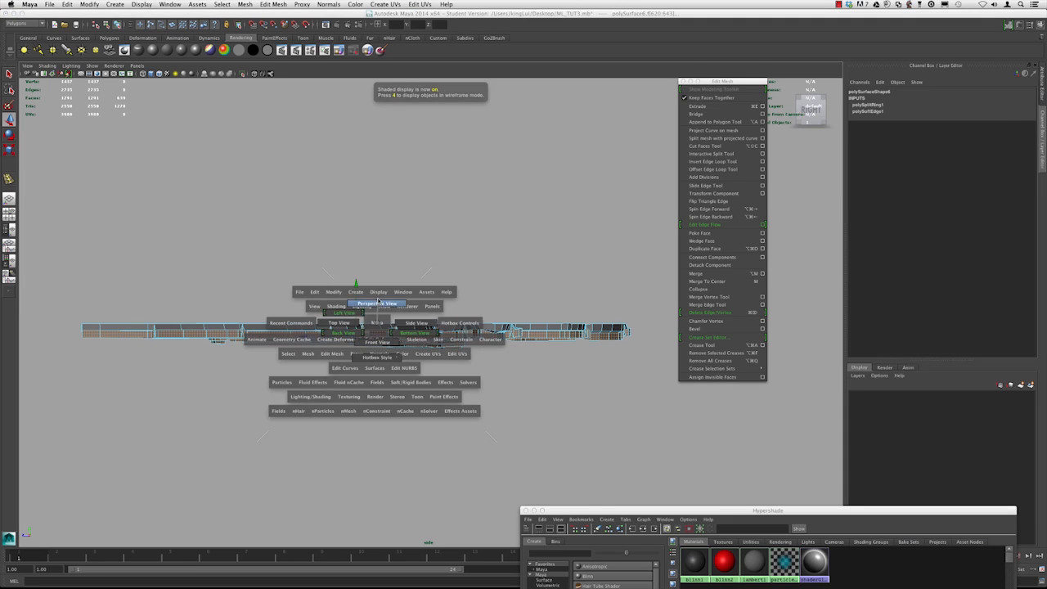
pyautogui.keyDown('alt'); pyautogui.moveTo(327, 274); pyautogui.dragTo(334, 327); pyautogui.keyUp('alt')
pyautogui.keyDown('alt'); pyautogui.moveTo(333, 328); pyautogui.dragTo(365, 335, button='right'); pyautogui.keyUp('alt')
pyautogui.keyDown('alt'); pyautogui.moveTo(365, 336); pyautogui.dragTo(361, 357); pyautogui.keyUp('alt')
pyautogui.keyDown('alt'); pyautogui.moveTo(393, 135); pyautogui.dragTo(383, 370, button='middle'); pyautogui.keyUp('alt')
pyautogui.keyDown('alt'); pyautogui.moveTo(375, 344); pyautogui.dragTo(373, 354); pyautogui.keyUp('alt')
pyautogui.keyDown('alt'); pyautogui.moveTo(372, 355); pyautogui.dragTo(349, 364, button='right'); pyautogui.keyUp('alt')
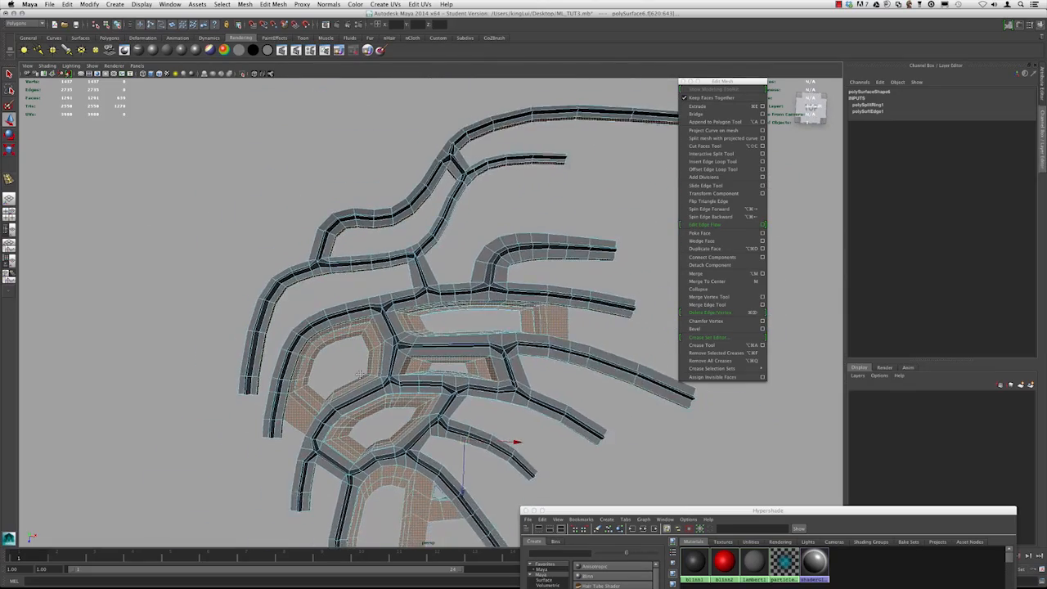
pyautogui.keyDown('alt'); pyautogui.moveTo(350, 371); pyautogui.dragTo(356, 269, button='middle'); pyautogui.keyUp('alt')
pyautogui.keyDown('alt'); pyautogui.moveTo(366, 301); pyautogui.dragTo(138, 115); pyautogui.keyUp('alt')
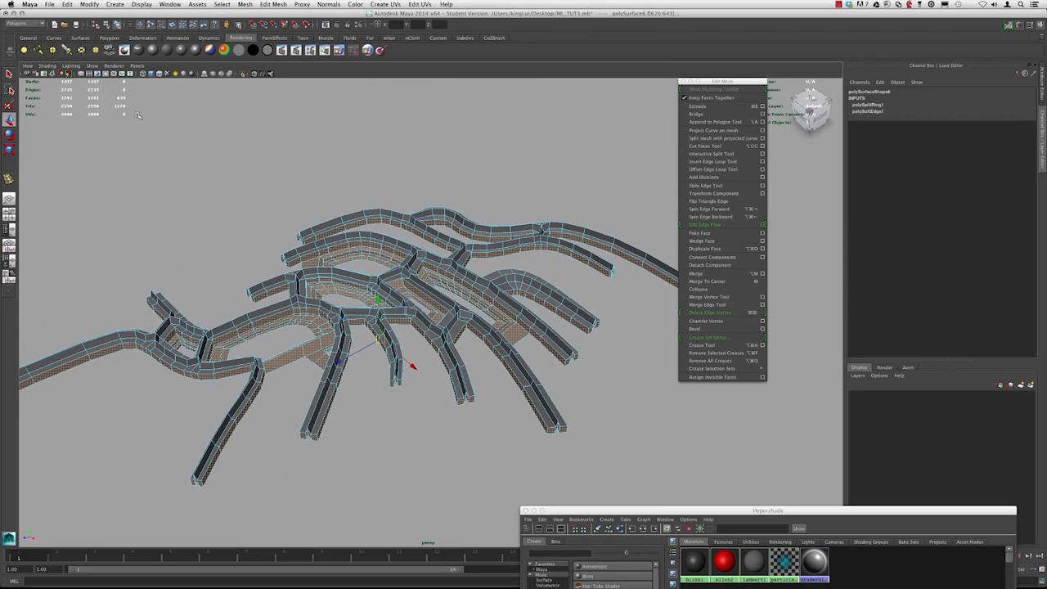
pyautogui.click(110, 3)
pyautogui.moveTo(188, 191)
pyautogui.click(230, 211)
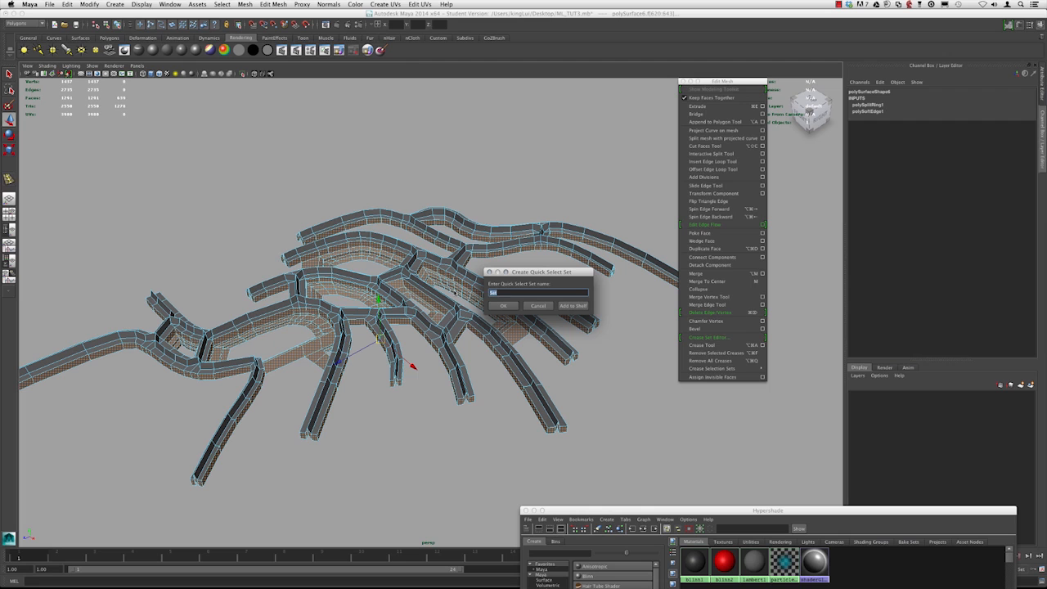
pyautogui.write('LOWERFACE')
pyautogui.press('Return')
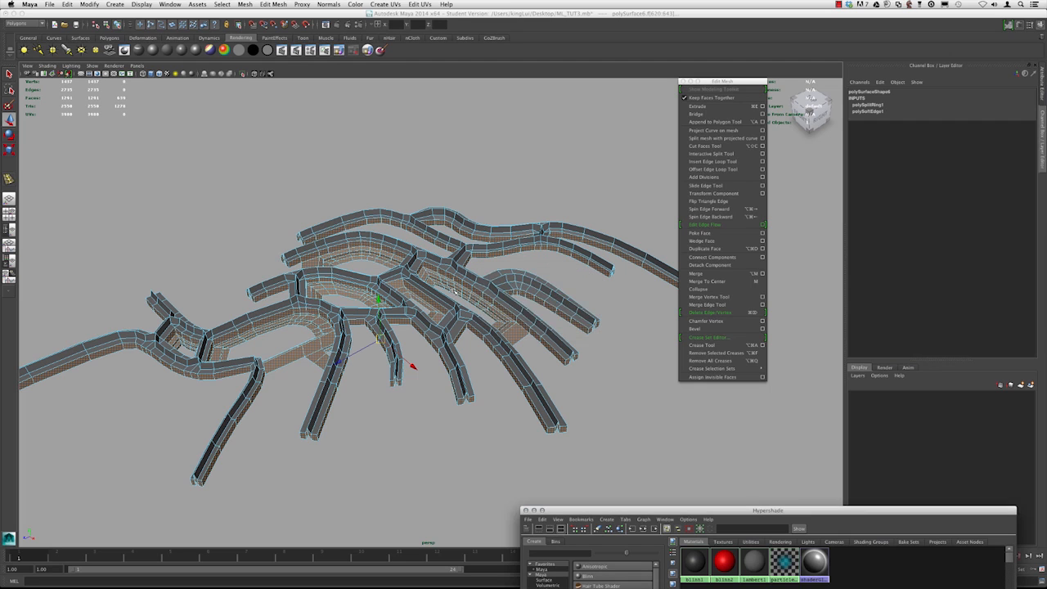
# Assign the red blinn2 material to the selected lower faces
pyautogui.keyDown('alt'); pyautogui.moveTo(403, 269); pyautogui.dragTo(456, 290); pyautogui.keyUp('alt')
pyautogui.keyDown('alt'); pyautogui.moveTo(299, 211); pyautogui.dragTo(409, 185); pyautogui.keyUp('alt')
pyautogui.scroll(3, 535, 357)
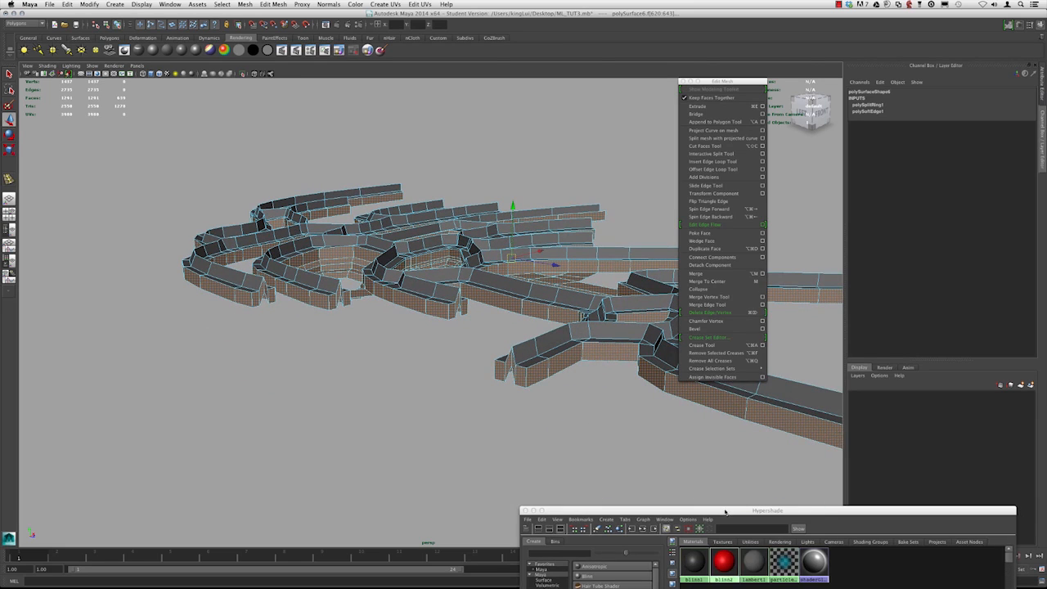
pyautogui.moveTo(725, 510); pyautogui.dragTo(577, 381)
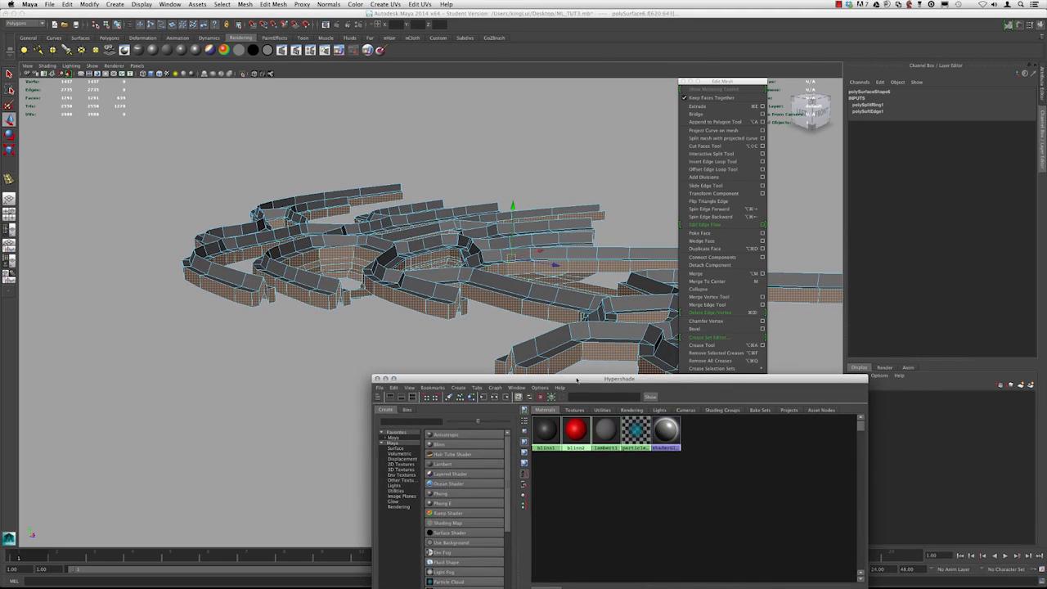
pyautogui.rightClick(576, 428)
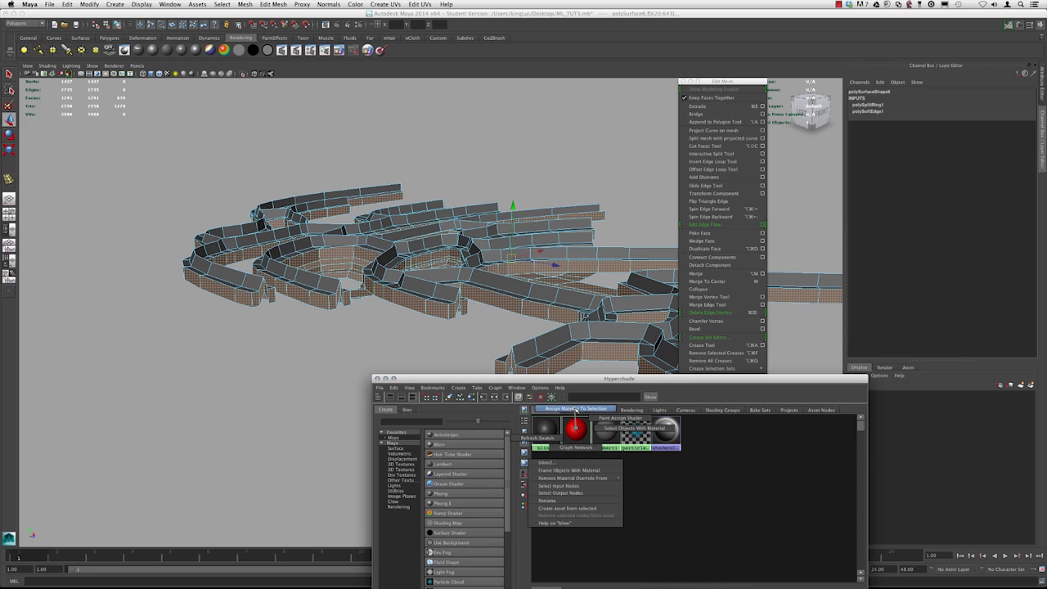
pyautogui.click(576, 409)
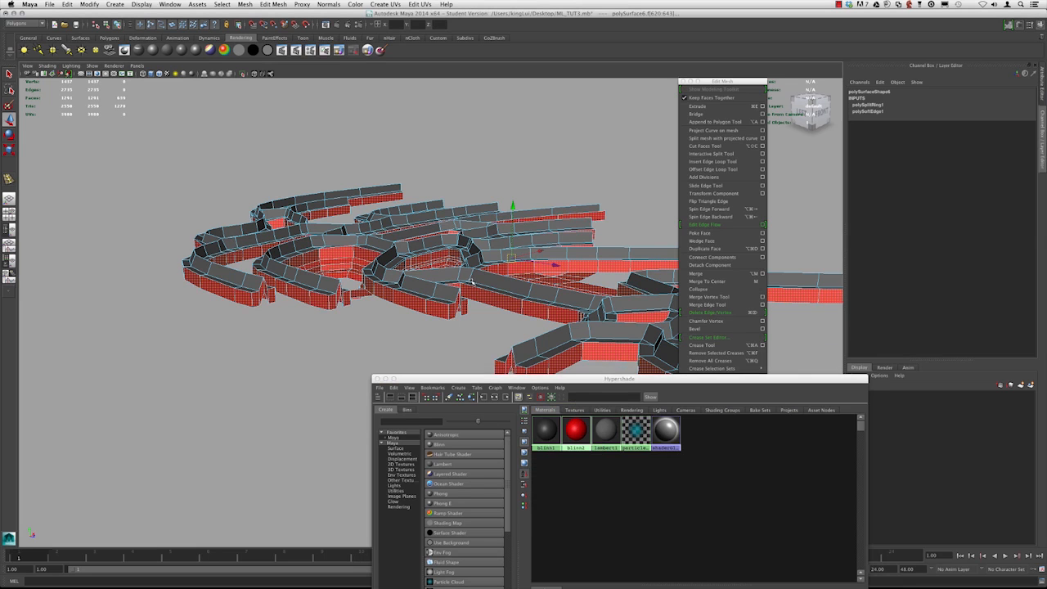
# Select the strip mesh and assign the blinn1 material to its remaining faces
pyautogui.keyDown('alt'); pyautogui.moveTo(479, 295); pyautogui.dragTo(462, 290); pyautogui.keyUp('alt')
pyautogui.keyDown('alt'); pyautogui.moveTo(462, 290); pyautogui.dragTo(260, 205, button='right'); pyautogui.keyUp('alt')
pyautogui.keyDown('alt'); pyautogui.moveTo(259, 204); pyautogui.dragTo(245, 157, button='middle'); pyautogui.keyUp('alt')
pyautogui.keyDown('alt'); pyautogui.moveTo(244, 158); pyautogui.dragTo(301, 222, button='right'); pyautogui.keyUp('alt')
pyautogui.keyDown('alt'); pyautogui.moveTo(306, 241); pyautogui.dragTo(328, 214); pyautogui.keyUp('alt')
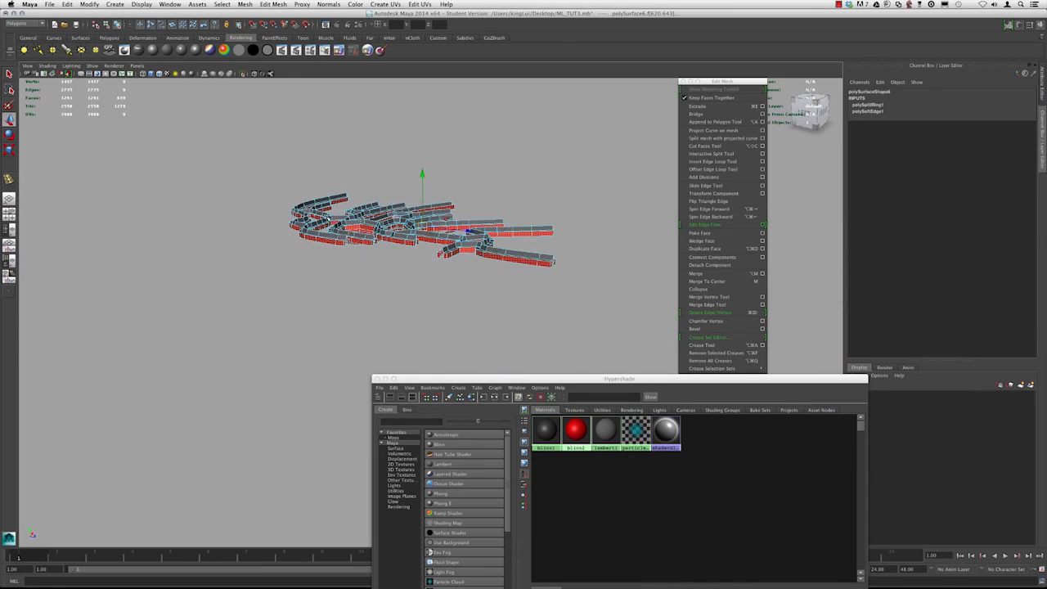
pyautogui.keyDown('alt'); pyautogui.moveTo(327, 214); pyautogui.dragTo(311, 235, button='middle'); pyautogui.keyUp('alt')
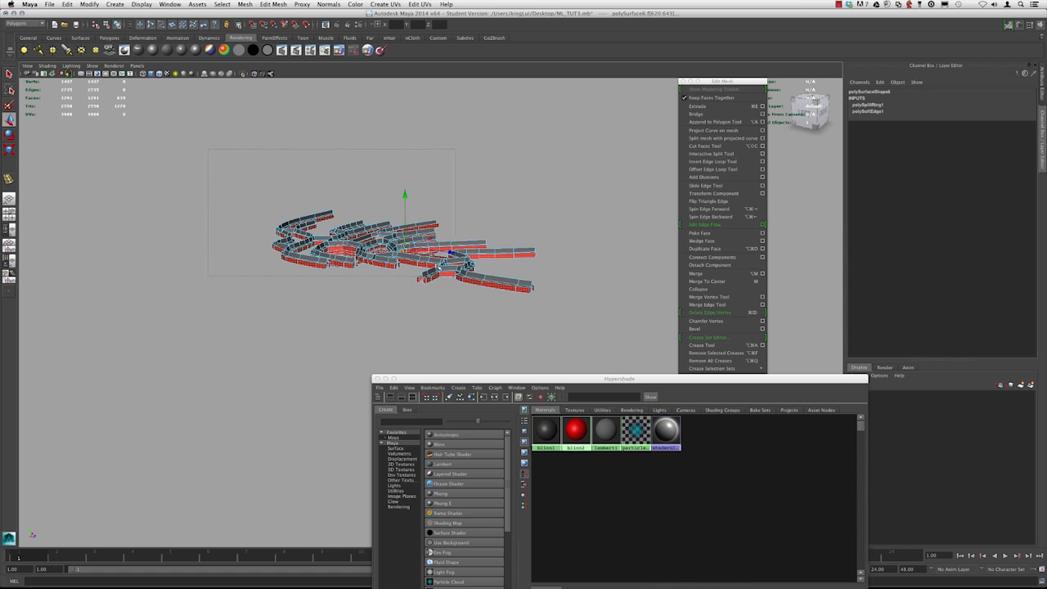
pyautogui.keyDown('shift'); pyautogui.moveTo(604, 351); pyautogui.dragTo(603, 350); pyautogui.keyUp('shift')
pyautogui.keyDown('alt'); pyautogui.moveTo(211, 203); pyautogui.dragTo(390, 288, button='right'); pyautogui.keyUp('alt')
pyautogui.keyDown('alt'); pyautogui.moveTo(362, 257); pyautogui.dragTo(351, 268); pyautogui.keyUp('alt')
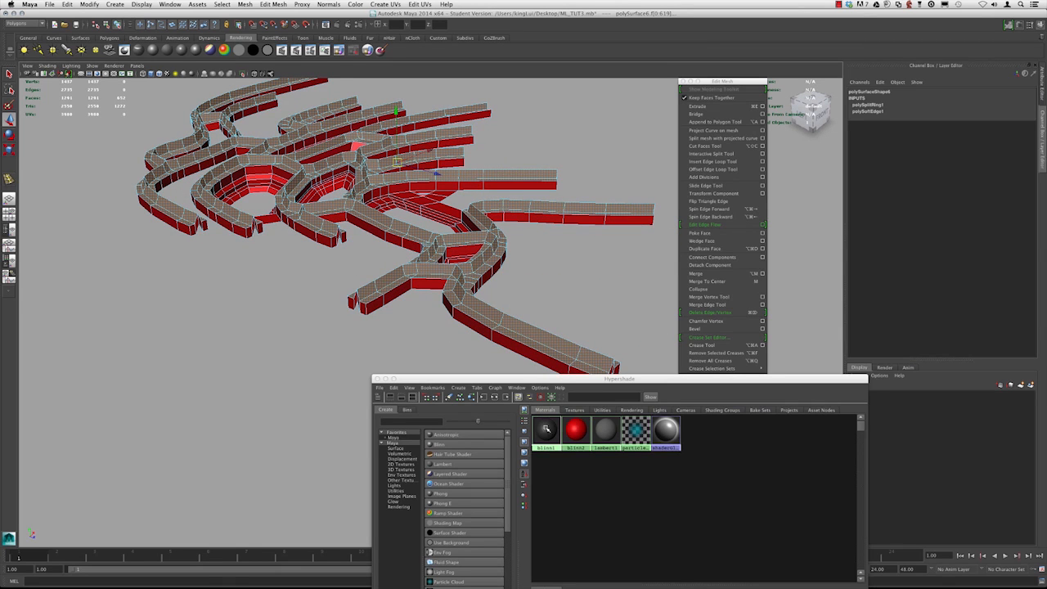
pyautogui.moveTo(547, 428); pyautogui.dragTo(547, 412, button='right')
pyautogui.keyDown('alt'); pyautogui.moveTo(384, 365); pyautogui.dragTo(415, 247); pyautogui.keyUp('alt')
pyautogui.moveTo(415, 246); pyautogui.dragTo(445, 226, button='right')
pyautogui.click(446, 227)
pyautogui.keyDown('alt'); pyautogui.moveTo(446, 229); pyautogui.dragTo(462, 269); pyautogui.keyUp('alt')
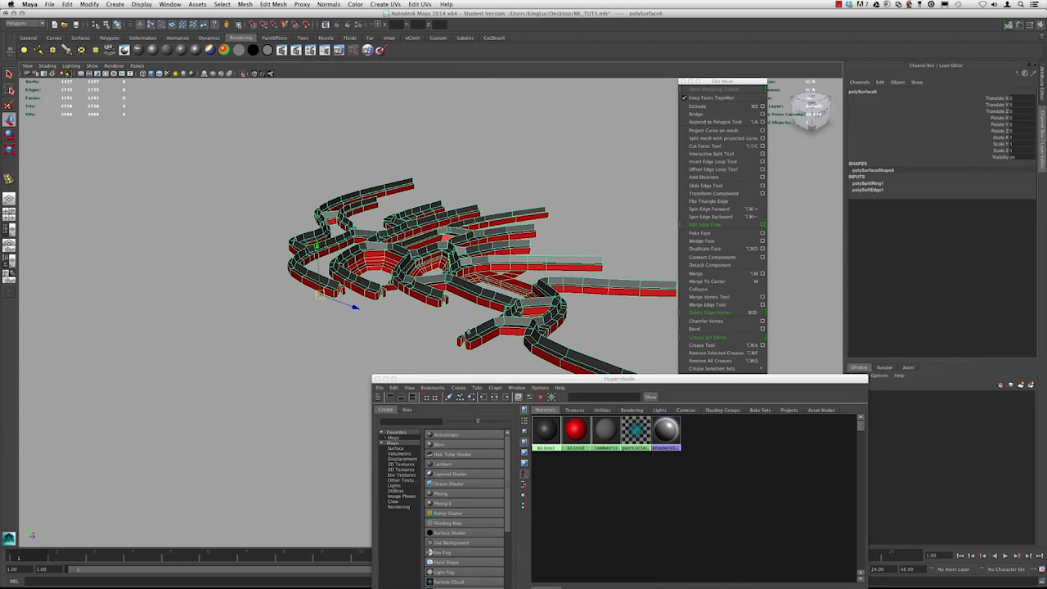
pyautogui.keyDown('alt'); pyautogui.moveTo(353, 337); pyautogui.dragTo(476, 351); pyautogui.keyUp('alt')
pyautogui.click(476, 352)
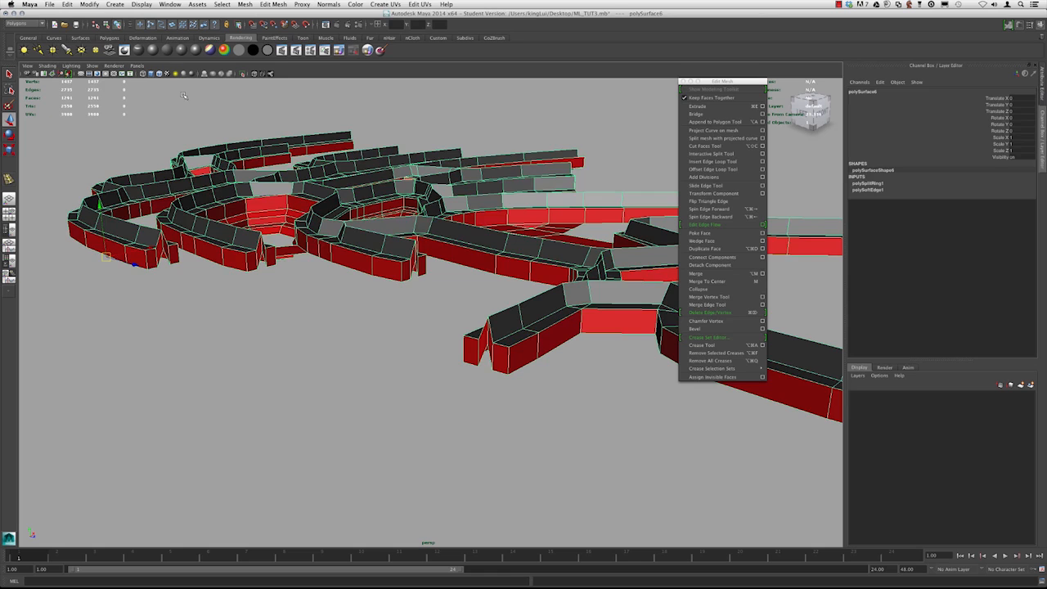
# Turn off the wireframe-on-shaded display in the viewport
pyautogui.click(184, 95)
pyautogui.click(47, 66)
pyautogui.click(64, 144)
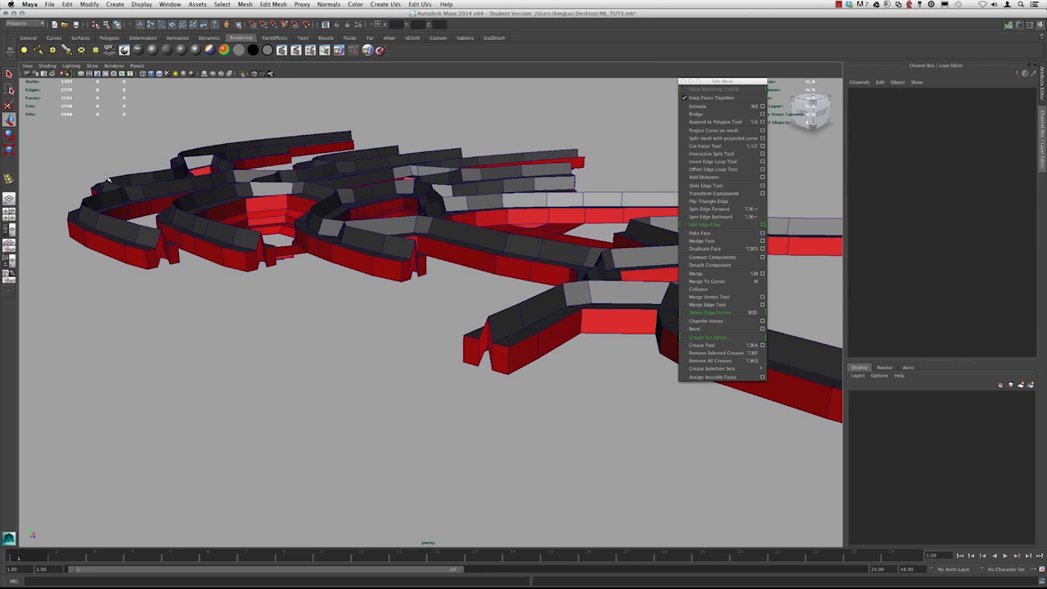
# Switch the mesh to edge mode and select an edge loop along a strip's top edge
pyautogui.keyDown('alt'); pyautogui.moveTo(430, 252); pyautogui.dragTo(489, 349); pyautogui.keyUp('alt')
pyautogui.click(521, 368)
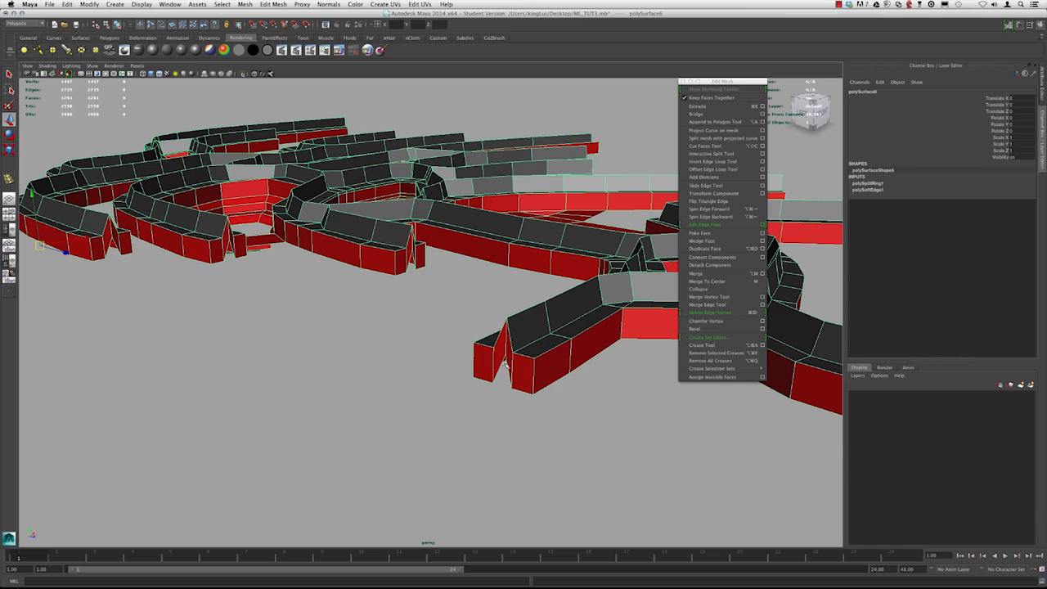
pyautogui.keyDown('alt'); pyautogui.moveTo(505, 375); pyautogui.dragTo(419, 254); pyautogui.keyUp('alt')
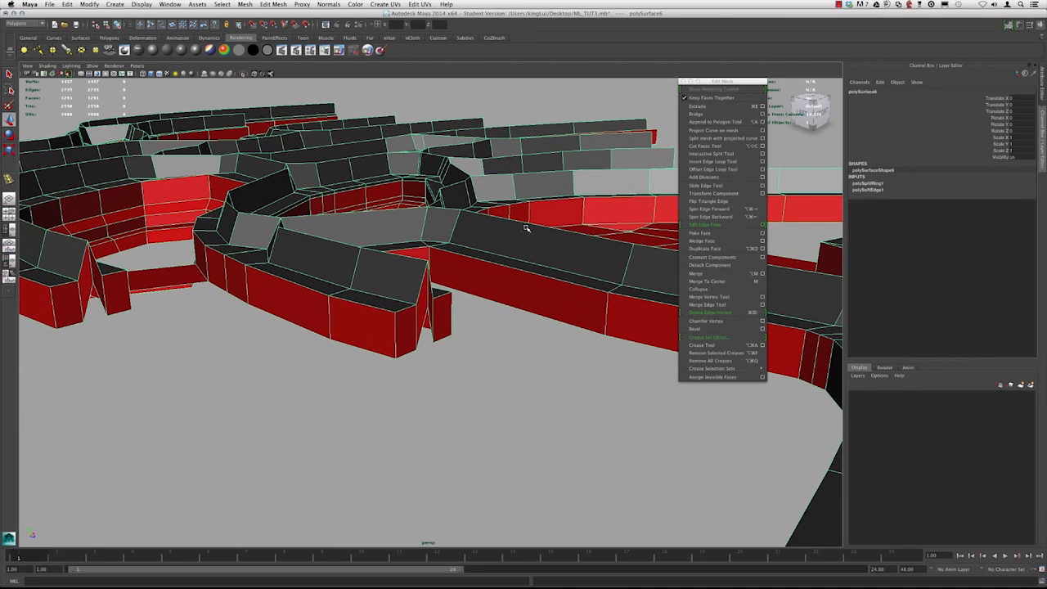
pyautogui.scroll(-5, 341, 247)
pyautogui.keyDown('alt'); pyautogui.moveTo(341, 247); pyautogui.dragTo(420, 290); pyautogui.keyUp('alt')
pyautogui.rightClick(418, 286)
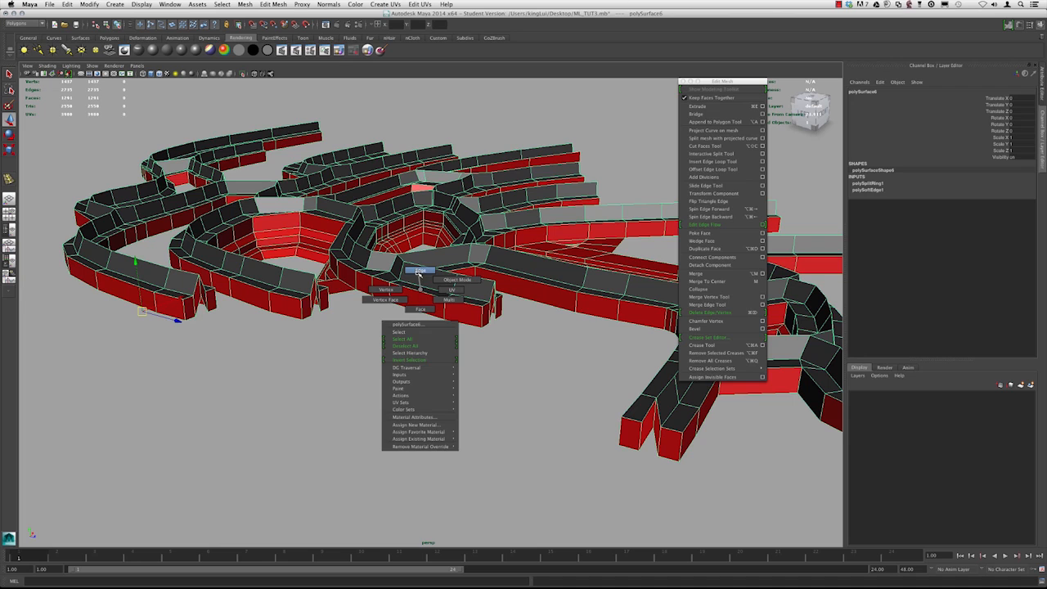
pyautogui.click(420, 270)
pyautogui.doubleClick(425, 314)
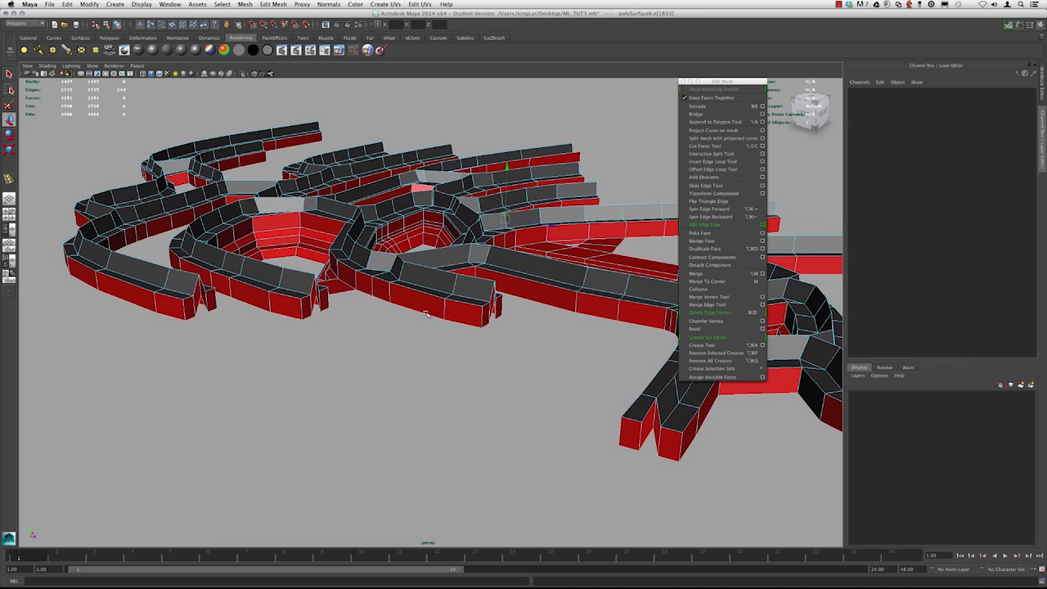
# In wireframe display, enter pivot editing and reposition the manipulator pivot of the selected edges
pyautogui.keyDown('alt'); pyautogui.moveTo(458, 303); pyautogui.dragTo(409, 302); pyautogui.keyUp('alt')
pyautogui.press('4')
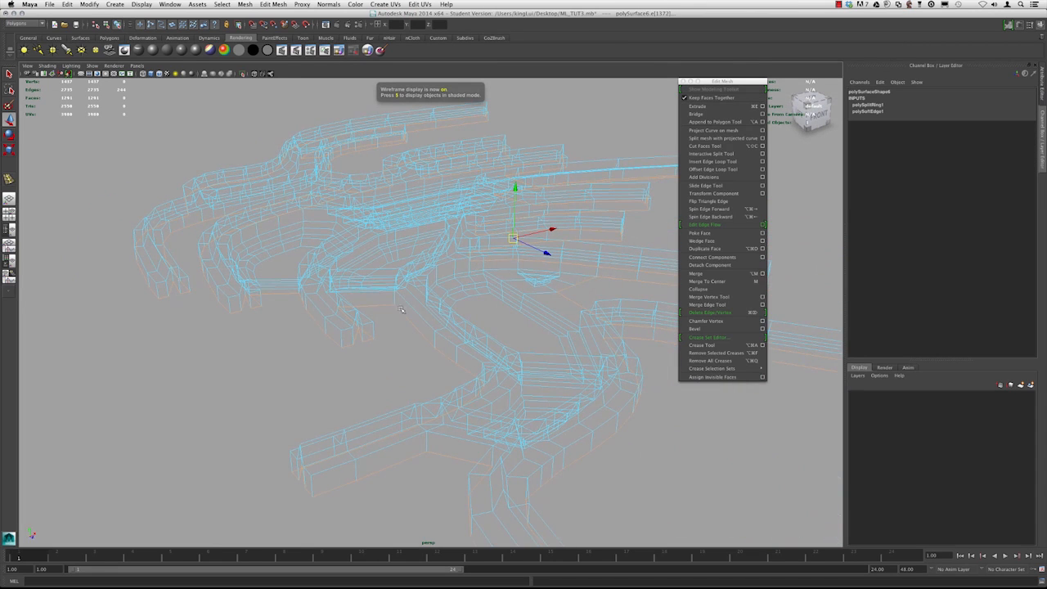
pyautogui.keyDown('alt'); pyautogui.moveTo(236, 224); pyautogui.dragTo(440, 287); pyautogui.keyUp('alt')
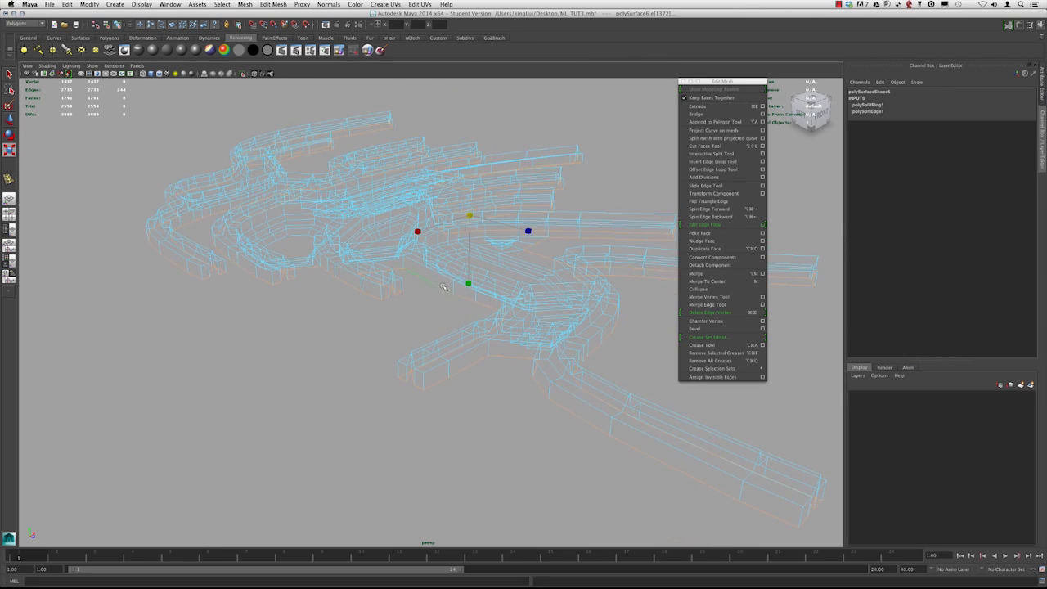
pyautogui.press('d')
pyautogui.moveTo(470, 217); pyautogui.dragTo(400, 287)
pyautogui.keyDown('alt'); pyautogui.moveTo(354, 327); pyautogui.dragTo(411, 326); pyautogui.keyUp('alt')
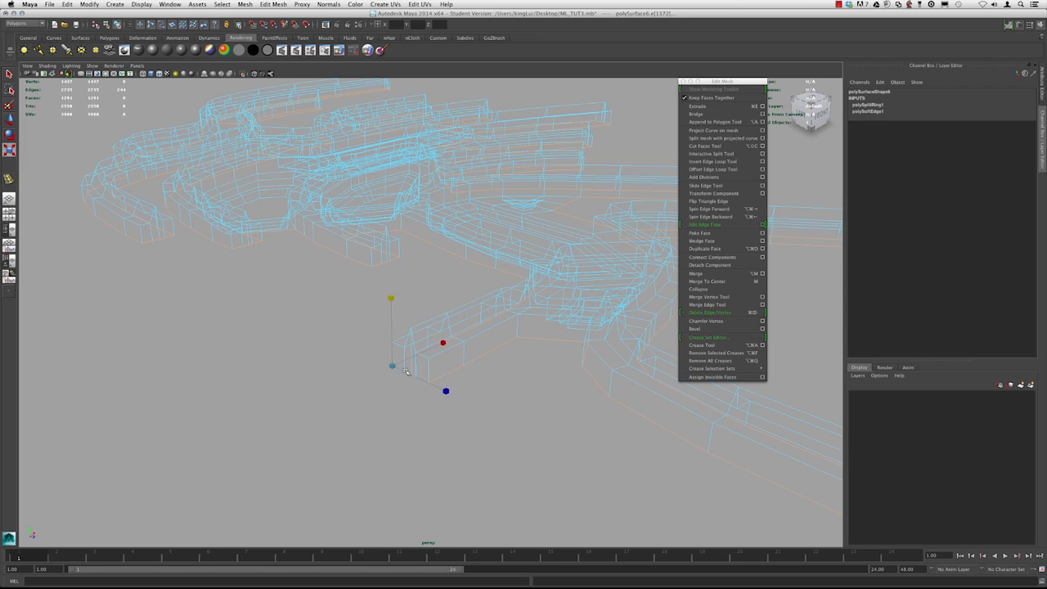
# Select the whole strip mesh and snap its pivot to a vertex at the open end of the lower central strip
pyautogui.press('w')
pyautogui.keyDown('alt'); pyautogui.moveTo(382, 251); pyautogui.dragTo(348, 244); pyautogui.keyUp('alt')
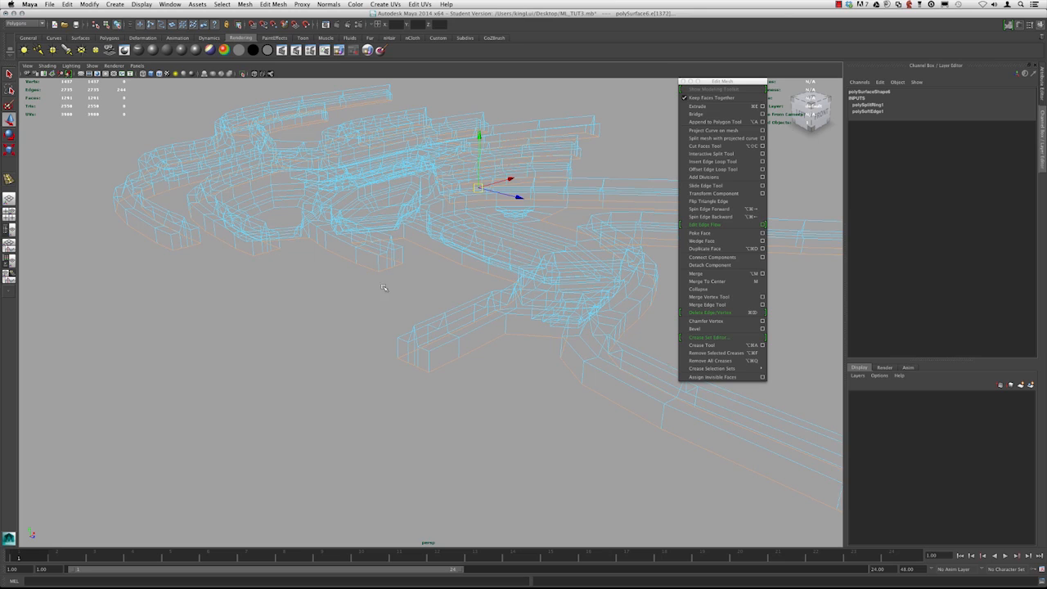
pyautogui.press('5')
pyautogui.moveTo(379, 227)
pyautogui.keyDown('alt'); pyautogui.mouseDown()
pyautogui.moveTo(334, 266)
pyautogui.moveTo(518, 210)
pyautogui.moveTo(421, 190)
pyautogui.mouseUp(); pyautogui.keyUp('alt')
pyautogui.click(517, 210)
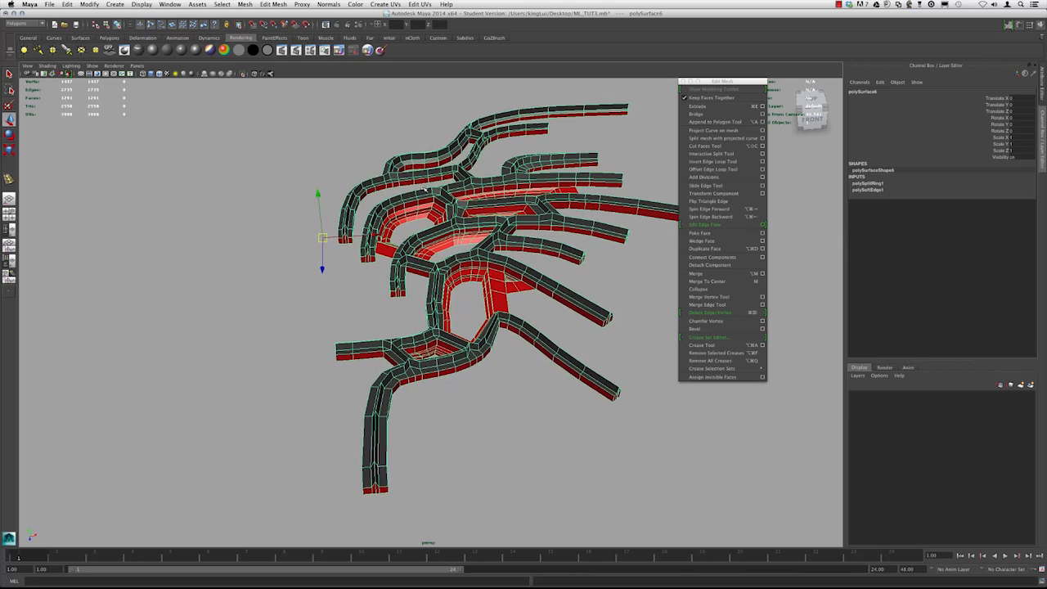
pyautogui.keyDown('alt'); pyautogui.moveTo(401, 347); pyautogui.dragTo(419, 291); pyautogui.keyUp('alt')
pyautogui.press('d')
pyautogui.press('v')
pyautogui.press('d')
pyautogui.press('v')
pyautogui.moveTo(326, 284); pyautogui.dragTo(515, 398)
pyautogui.keyDown('alt'); pyautogui.moveTo(461, 339); pyautogui.dragTo(432, 317); pyautogui.keyUp('alt')
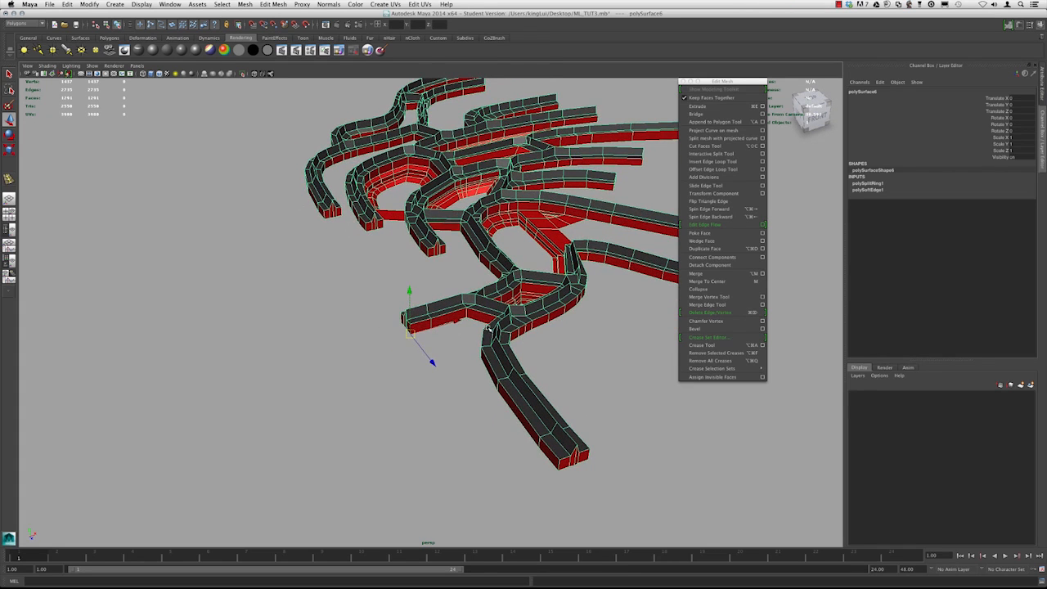
# Mirror the mesh with Mirror Geometry in the -X direction, then close the Mirror Options dialog
pyautogui.click(238, 4)
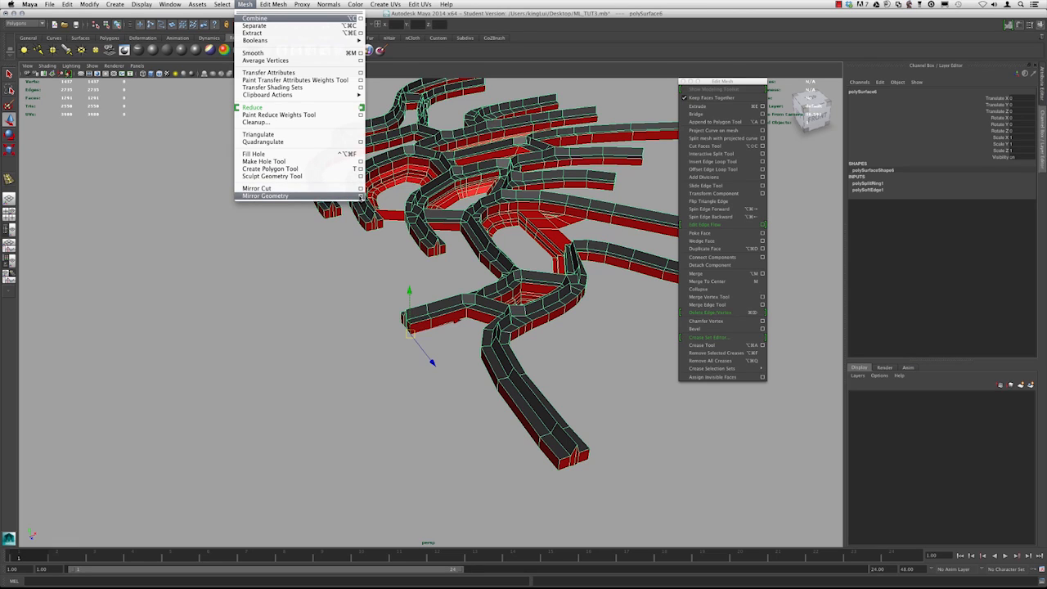
pyautogui.click(360, 197)
pyautogui.moveTo(712, 273); pyautogui.dragTo(757, 311)
pyautogui.keyDown('alt'); pyautogui.moveTo(502, 172); pyautogui.dragTo(418, 216); pyautogui.keyUp('alt')
pyautogui.keyDown('alt'); pyautogui.moveTo(405, 218); pyautogui.dragTo(433, 188, button='middle'); pyautogui.keyUp('alt')
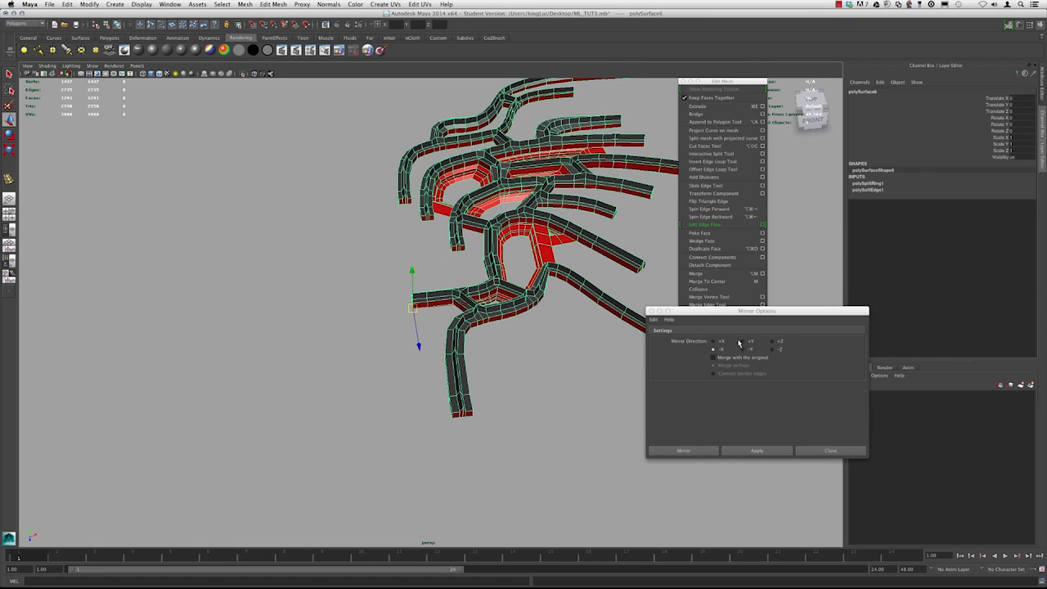
pyautogui.keyDown('alt'); pyautogui.moveTo(416, 299); pyautogui.dragTo(460, 266); pyautogui.keyUp('alt')
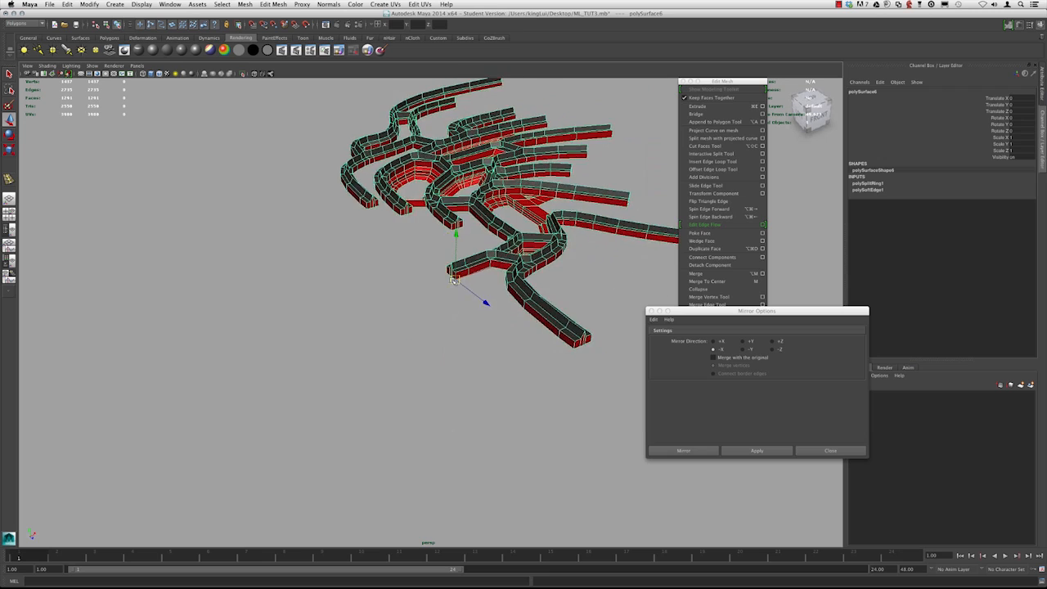
pyautogui.keyDown('alt'); pyautogui.moveTo(445, 254); pyautogui.dragTo(424, 291, button='middle'); pyautogui.keyUp('alt')
pyautogui.keyDown('alt'); pyautogui.moveTo(418, 294); pyautogui.dragTo(466, 312, button='right'); pyautogui.keyUp('alt')
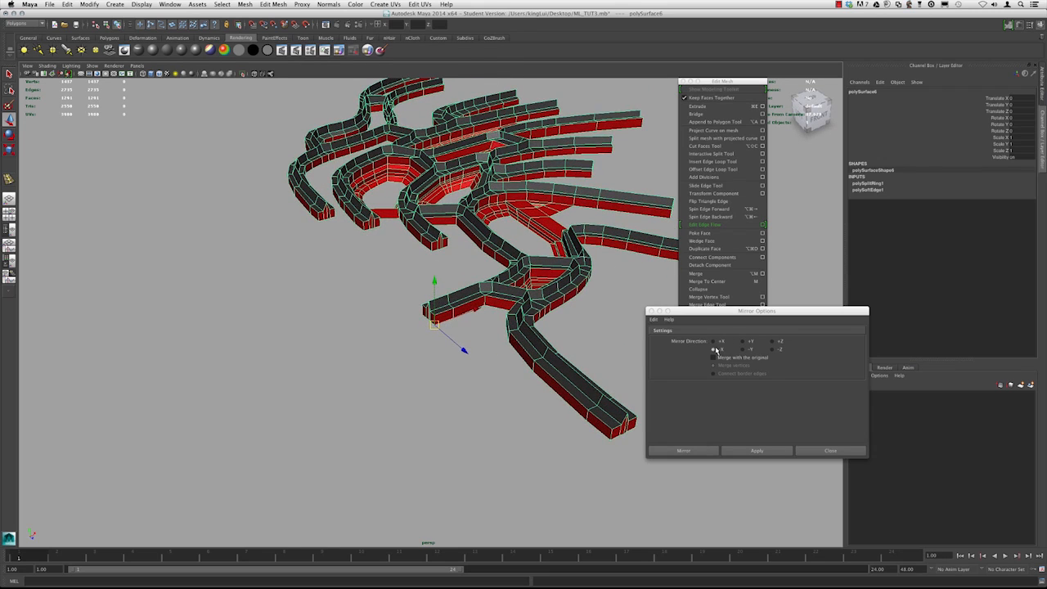
pyautogui.keyDown('alt'); pyautogui.moveTo(529, 264); pyautogui.dragTo(404, 233); pyautogui.keyUp('alt')
pyautogui.keyDown('alt'); pyautogui.moveTo(375, 297); pyautogui.dragTo(140, 342); pyautogui.keyUp('alt')
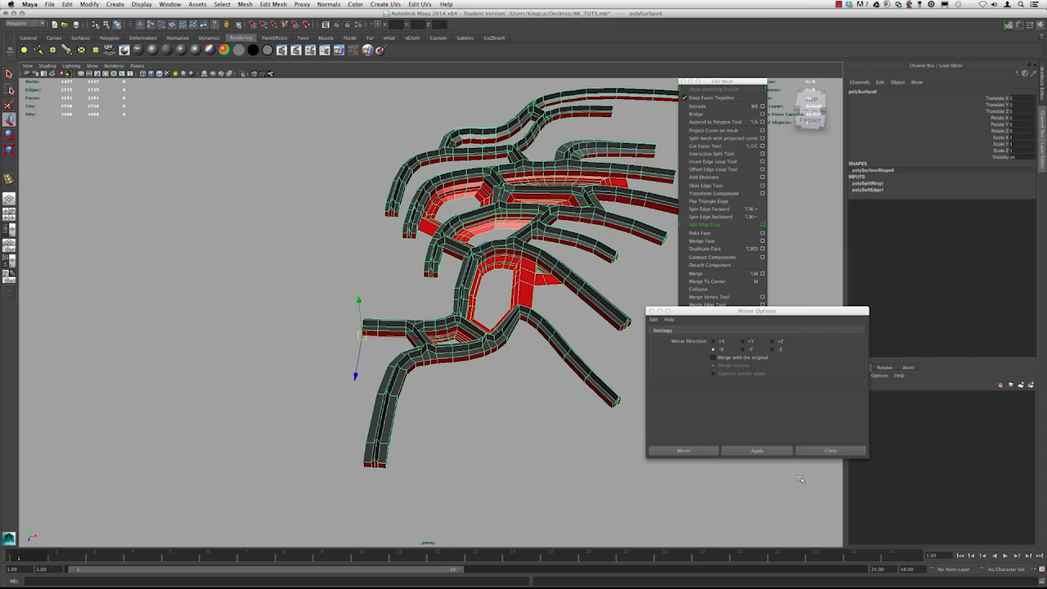
pyautogui.click(755, 453)
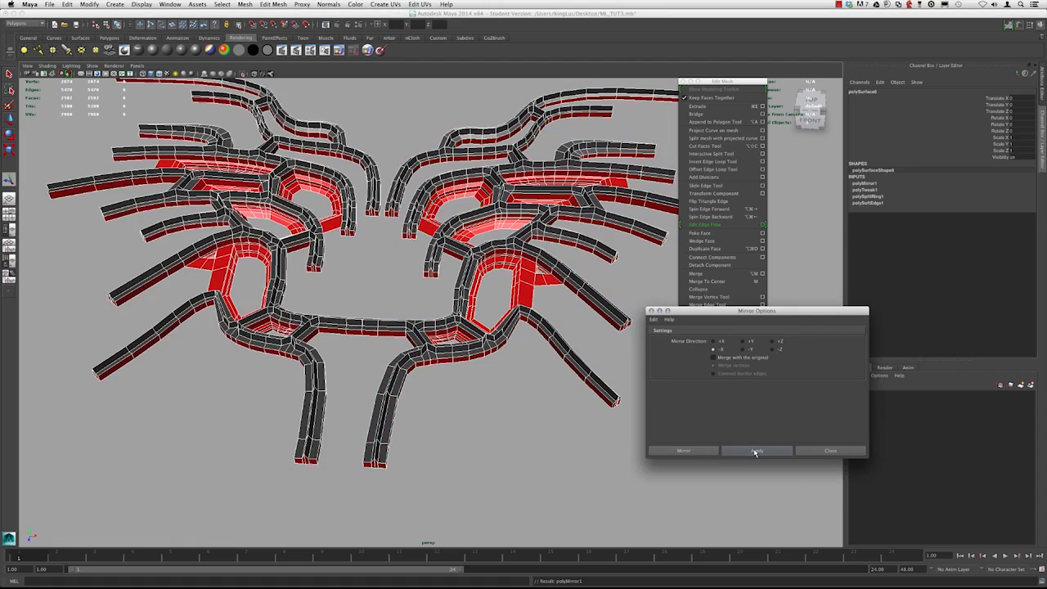
pyautogui.keyDown('alt'); pyautogui.moveTo(416, 302); pyautogui.dragTo(458, 301, button='right'); pyautogui.keyUp('alt')
pyautogui.keyDown('alt'); pyautogui.moveTo(434, 301); pyautogui.dragTo(383, 280); pyautogui.keyUp('alt')
pyautogui.keyDown('alt'); pyautogui.moveTo(383, 280); pyautogui.dragTo(446, 286, button='right'); pyautogui.keyUp('alt')
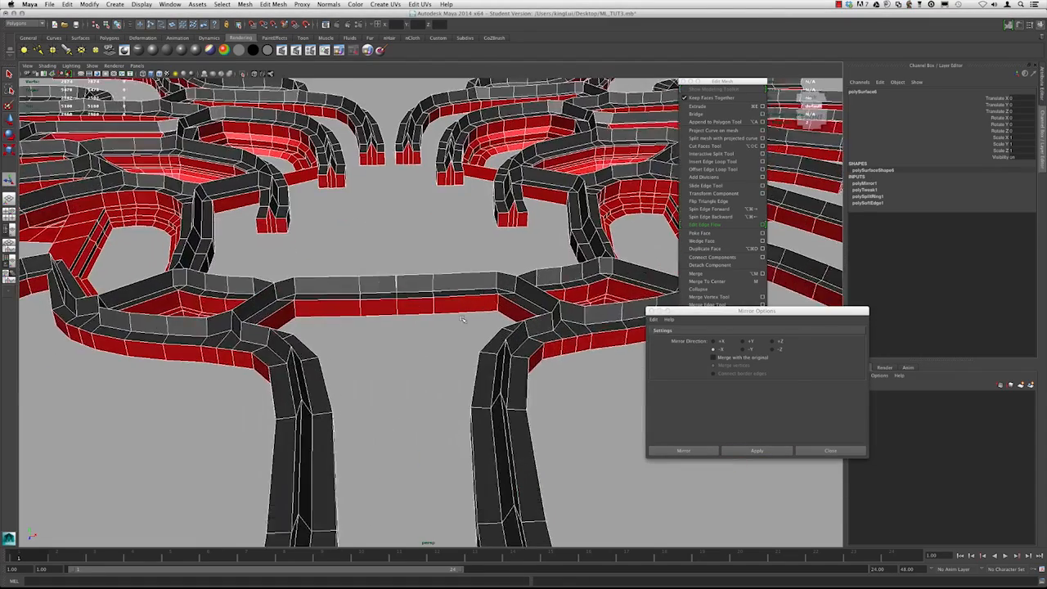
pyautogui.keyDown('alt'); pyautogui.moveTo(445, 286); pyautogui.dragTo(448, 315); pyautogui.keyUp('alt')
pyautogui.click(821, 451)
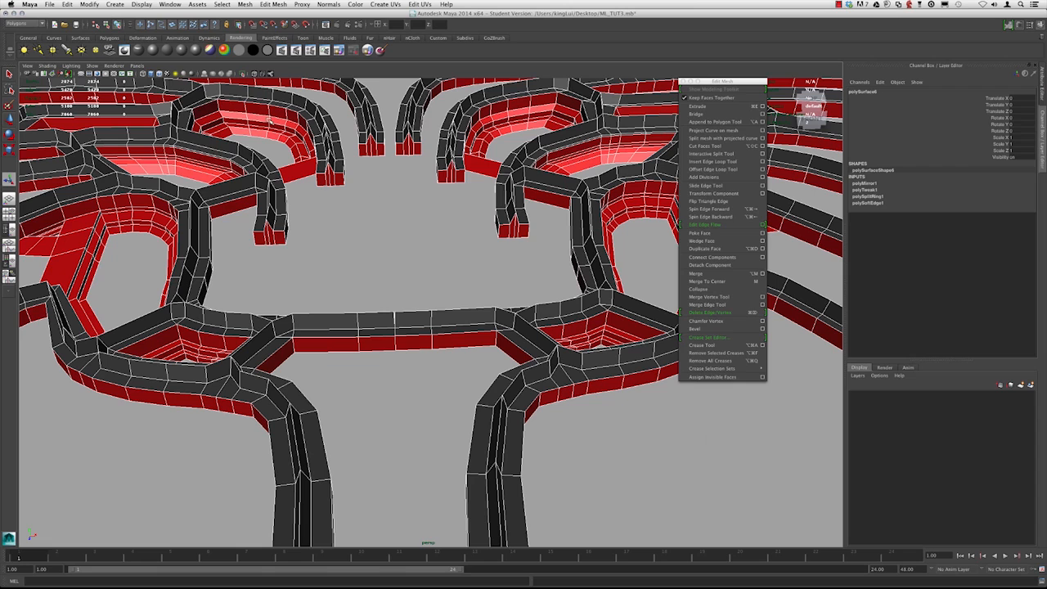
# Open the Outliner window and place it beside the viewport
pyautogui.click(173, 4)
pyautogui.click(196, 80)
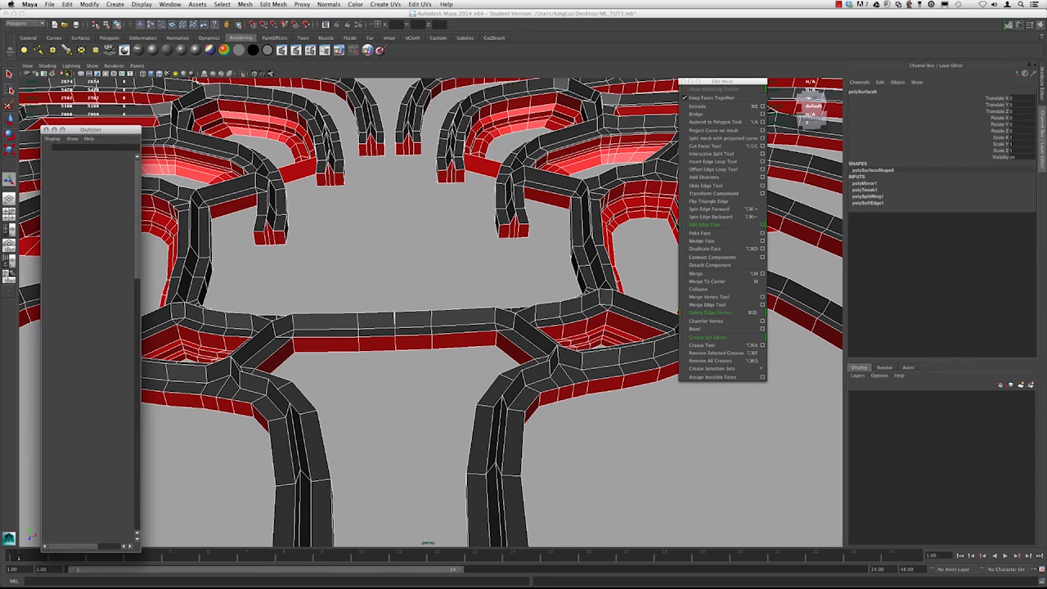
pyautogui.moveTo(103, 131); pyautogui.dragTo(69, 121)
pyautogui.keyDown('alt'); pyautogui.moveTo(376, 259); pyautogui.dragTo(294, 261); pyautogui.keyUp('alt')
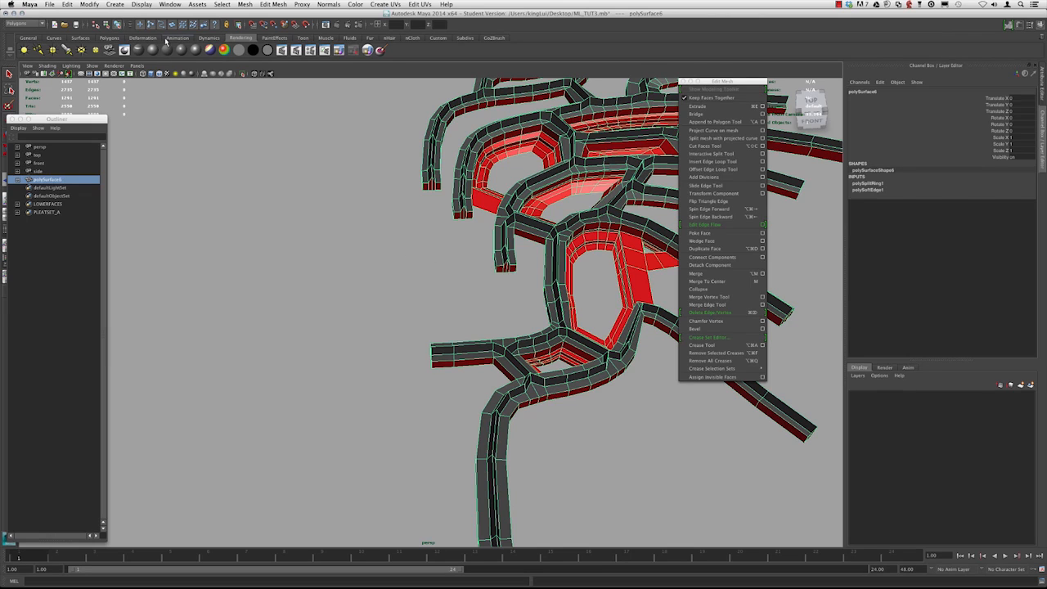
# Apply Mirror Geometry to the mesh again
pyautogui.click(175, 3)
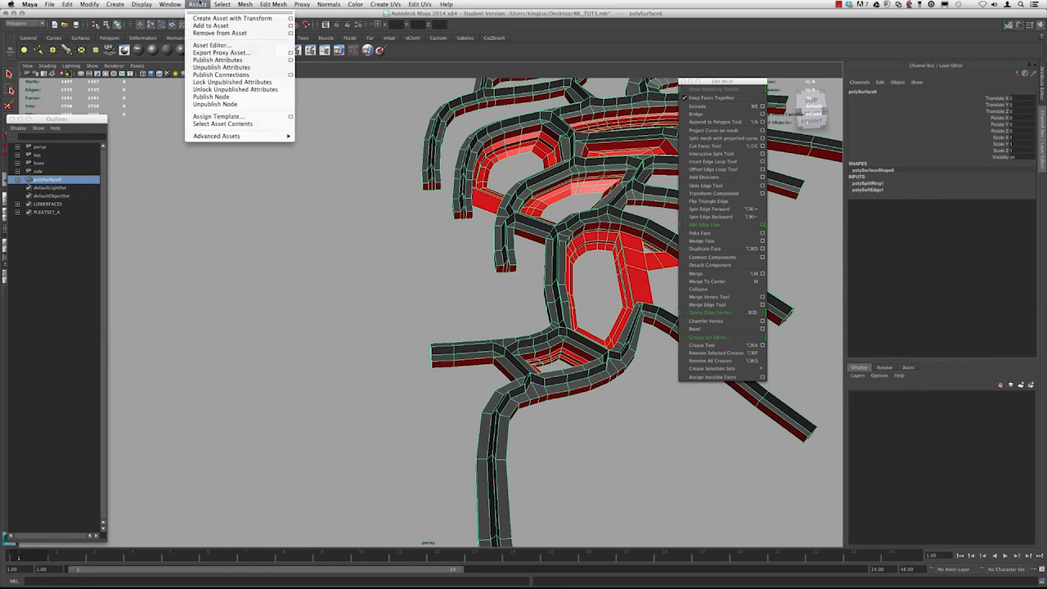
pyautogui.moveTo(245, 4)
pyautogui.click(265, 195)
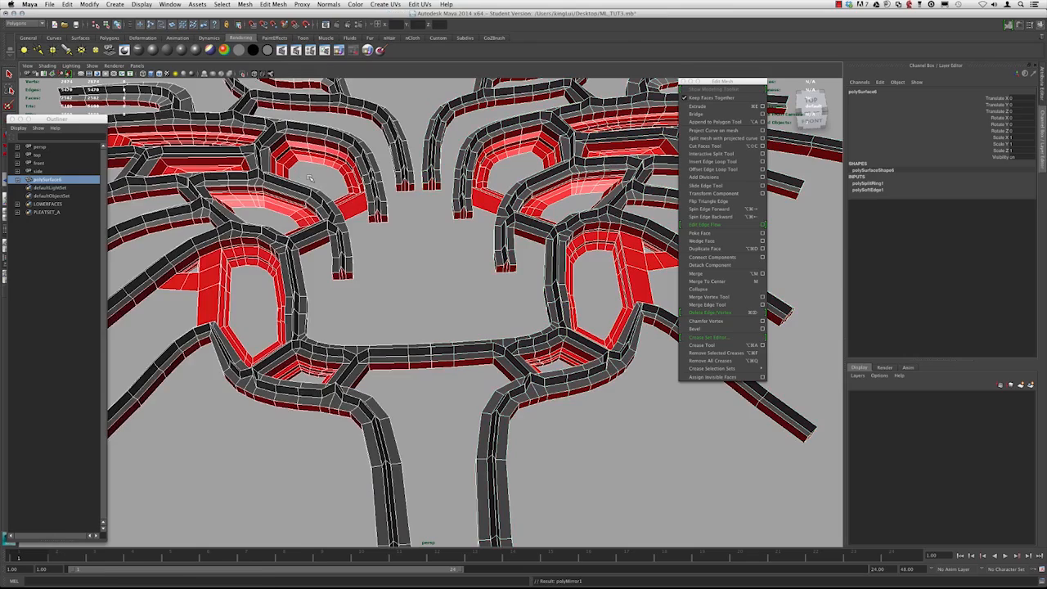
pyautogui.keyDown('alt'); pyautogui.moveTo(252, 221); pyautogui.dragTo(211, 223, button='right'); pyautogui.keyUp('alt')
pyautogui.keyDown('alt'); pyautogui.moveTo(211, 222); pyautogui.dragTo(220, 223, button='middle'); pyautogui.keyUp('alt')
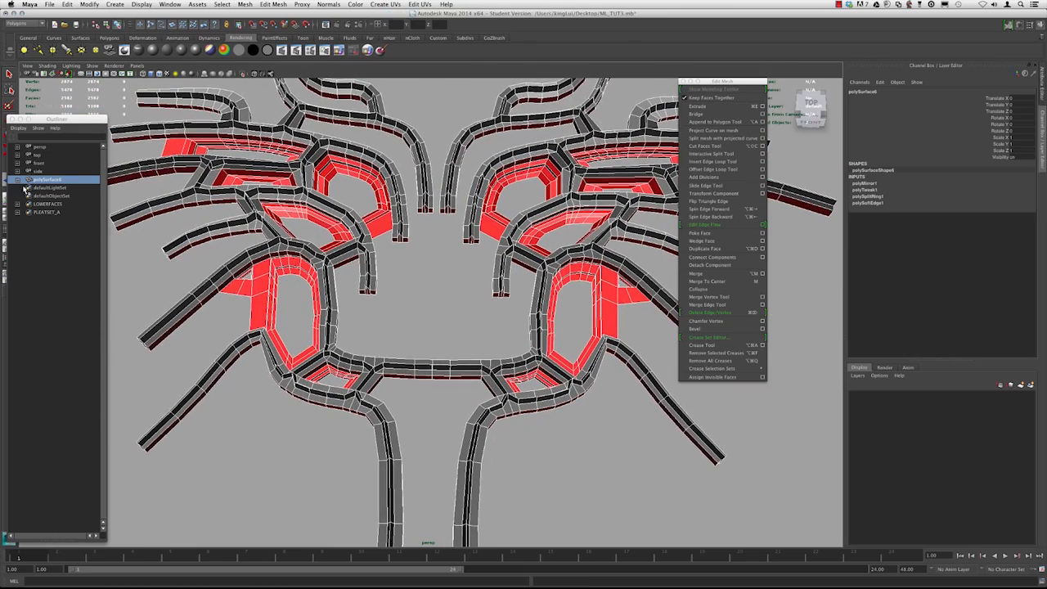
# Expand the mesh in the Outliner and select its shape node
pyautogui.click(18, 180)
pyautogui.click(83, 188)
pyautogui.keyDown('alt'); pyautogui.moveTo(368, 223); pyautogui.dragTo(304, 225, button='right'); pyautogui.keyUp('alt')
pyautogui.keyDown('alt'); pyautogui.moveTo(392, 225); pyautogui.dragTo(404, 289); pyautogui.keyUp('alt')
pyautogui.keyDown('alt'); pyautogui.moveTo(309, 225); pyautogui.dragTo(401, 290, button='right'); pyautogui.keyUp('alt')
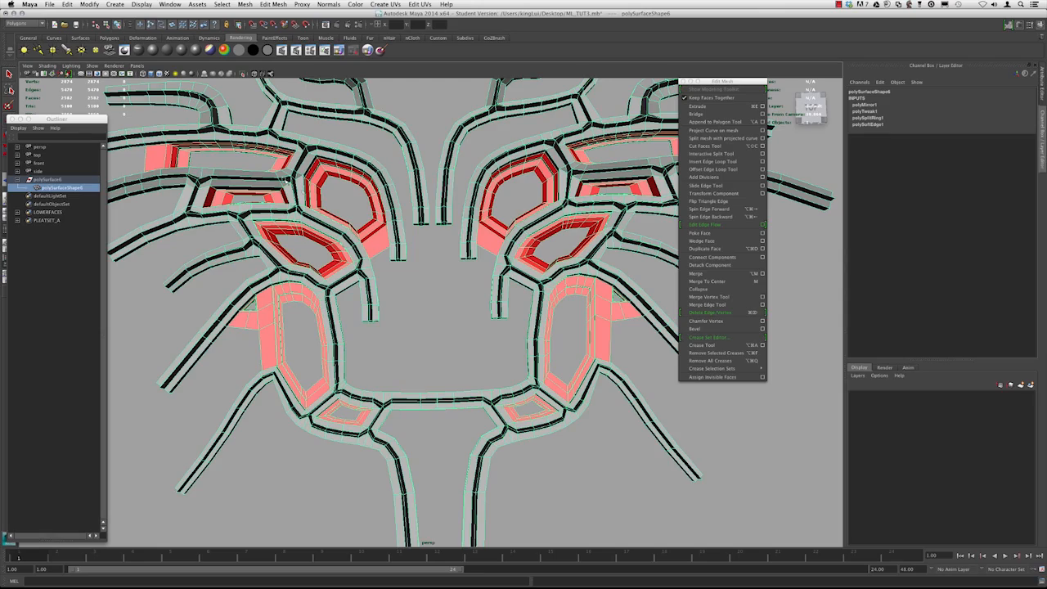
pyautogui.keyDown('alt'); pyautogui.moveTo(328, 230); pyautogui.dragTo(423, 224); pyautogui.keyUp('alt')
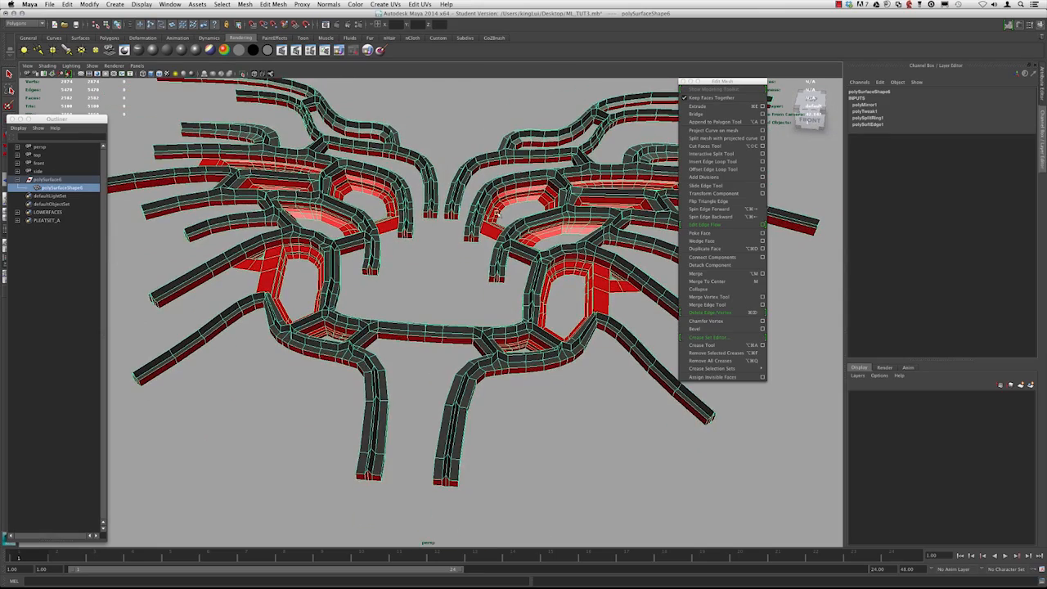
# Zoom in on the middle strip where the mirrored halves meet and inspect the seam
pyautogui.keyDown('alt'); pyautogui.moveTo(421, 304); pyautogui.dragTo(444, 299); pyautogui.keyUp('alt')
pyautogui.keyDown('alt'); pyautogui.moveTo(444, 299); pyautogui.dragTo(423, 329, button='right'); pyautogui.keyUp('alt')
pyautogui.keyDown('alt'); pyautogui.moveTo(423, 329); pyautogui.dragTo(425, 334); pyautogui.keyUp('alt')
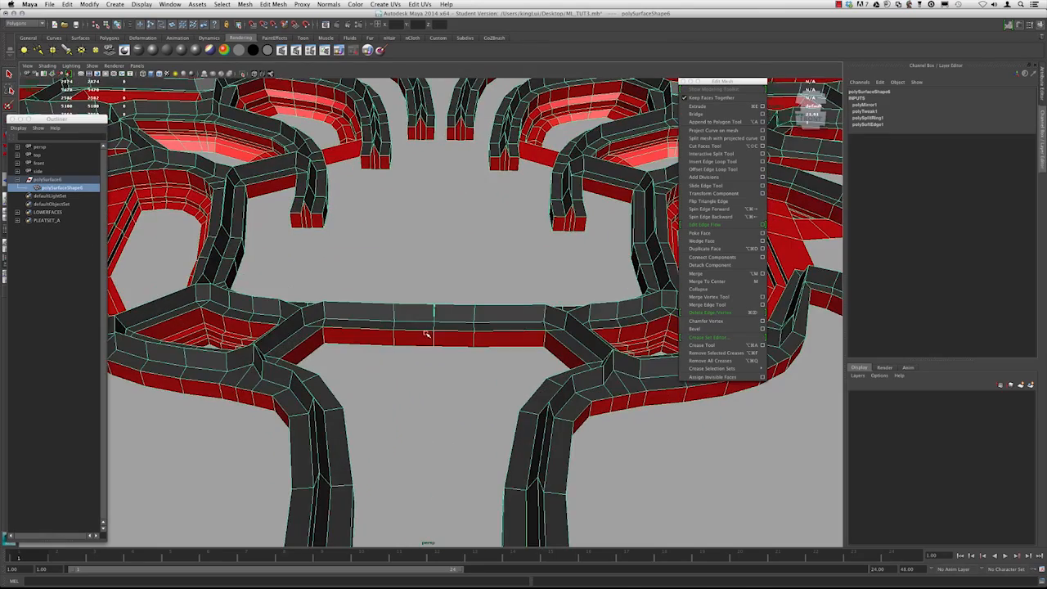
pyautogui.press('3')
pyautogui.keyDown('alt'); pyautogui.moveTo(354, 269); pyautogui.dragTo(527, 396, button='right'); pyautogui.keyUp('alt')
pyautogui.keyDown('alt'); pyautogui.moveTo(476, 322); pyautogui.dragTo(394, 269, button='right'); pyautogui.keyUp('alt')
pyautogui.press('1')
pyautogui.moveTo(394, 269)
pyautogui.keyDown('alt'); pyautogui.mouseDown()
pyautogui.moveTo(397, 306)
pyautogui.moveTo(397, 288)
pyautogui.moveTo(433, 316)
pyautogui.moveTo(393, 286)
pyautogui.mouseUp(); pyautogui.keyUp('alt')
pyautogui.click(435, 278)
pyautogui.click(400, 231)
pyautogui.keyDown('alt'); pyautogui.moveTo(394, 286); pyautogui.dragTo(596, 415, button='right'); pyautogui.keyUp('alt')
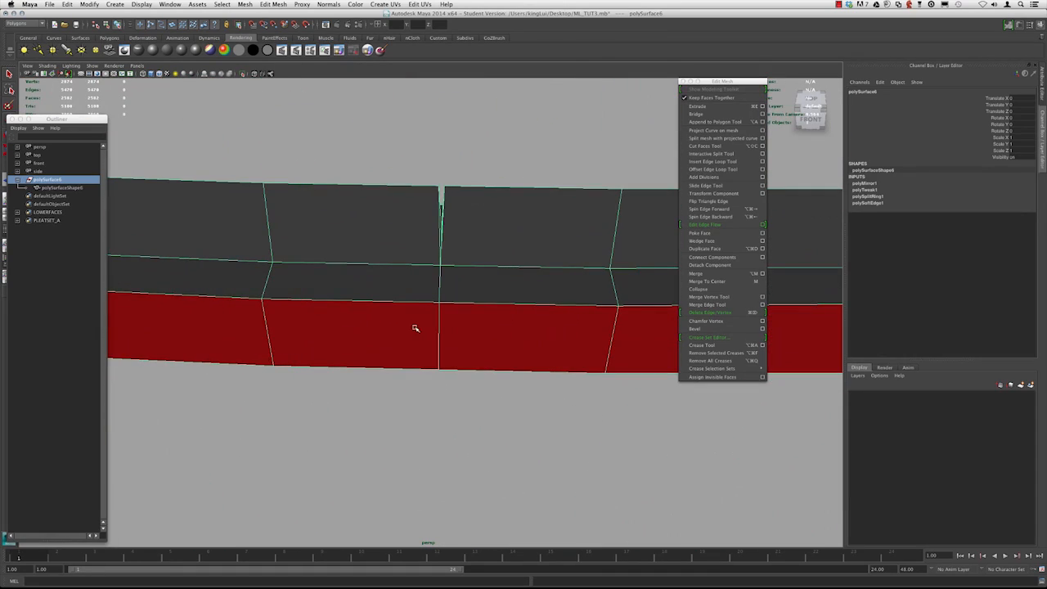
pyautogui.moveTo(85, 126); pyautogui.dragTo(101, 198)
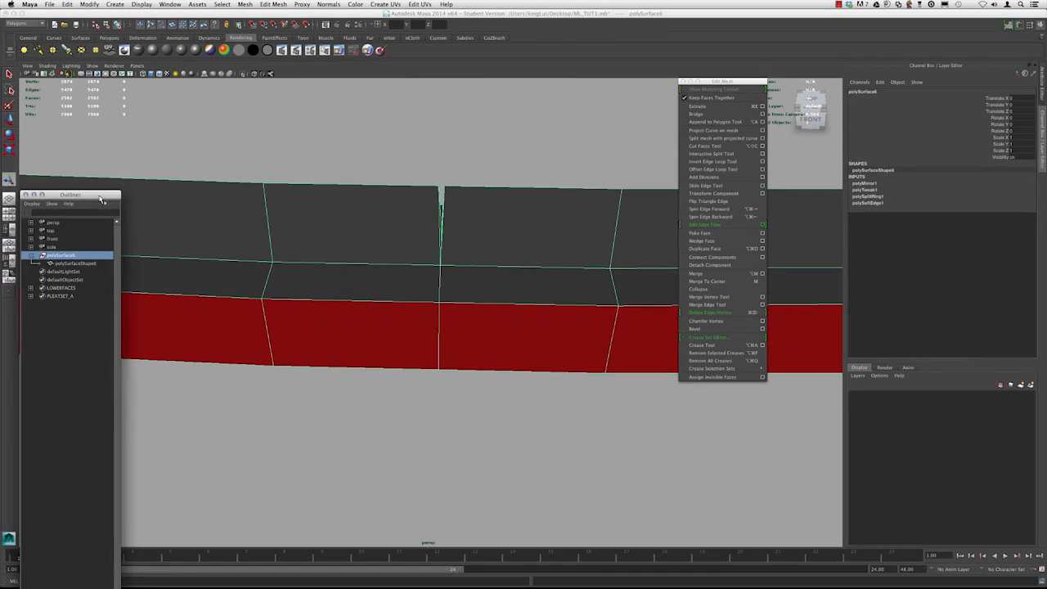
pyautogui.keyDown('alt'); pyautogui.moveTo(440, 347); pyautogui.dragTo(393, 355); pyautogui.keyUp('alt')
pyautogui.keyDown('alt'); pyautogui.moveTo(393, 355); pyautogui.dragTo(307, 337, button='right'); pyautogui.keyUp('alt')
pyautogui.moveTo(331, 339); pyautogui.dragTo(387, 380)
pyautogui.keyDown('alt'); pyautogui.moveTo(360, 344); pyautogui.dragTo(432, 358, button='right'); pyautogui.keyUp('alt')
pyautogui.keyDown('alt'); pyautogui.moveTo(432, 358); pyautogui.dragTo(470, 310); pyautogui.keyUp('alt')
pyautogui.press('4')
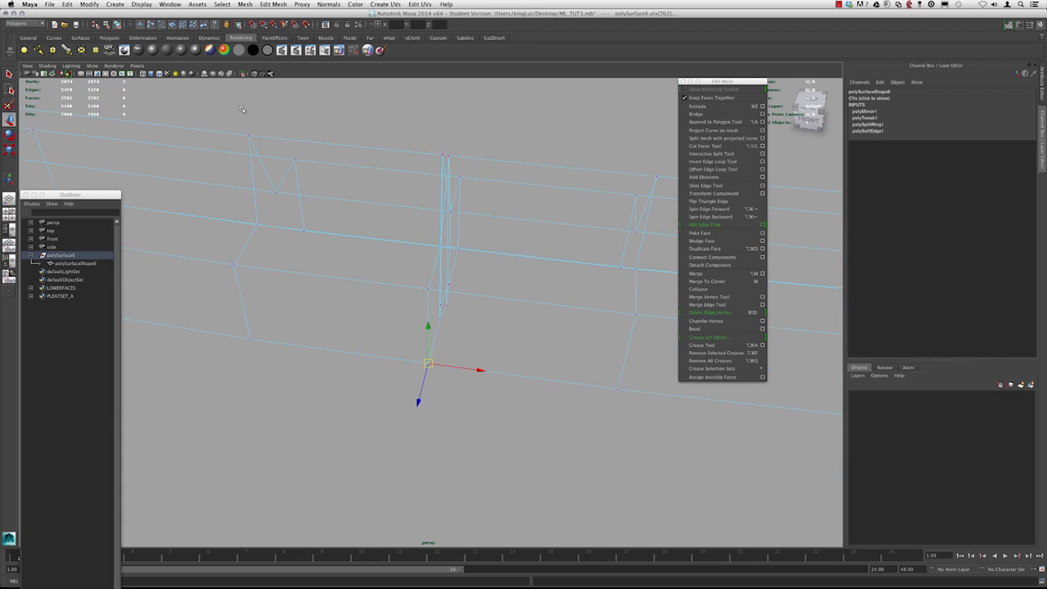
pyautogui.click(140, 4)
pyautogui.moveTo(164, 25)
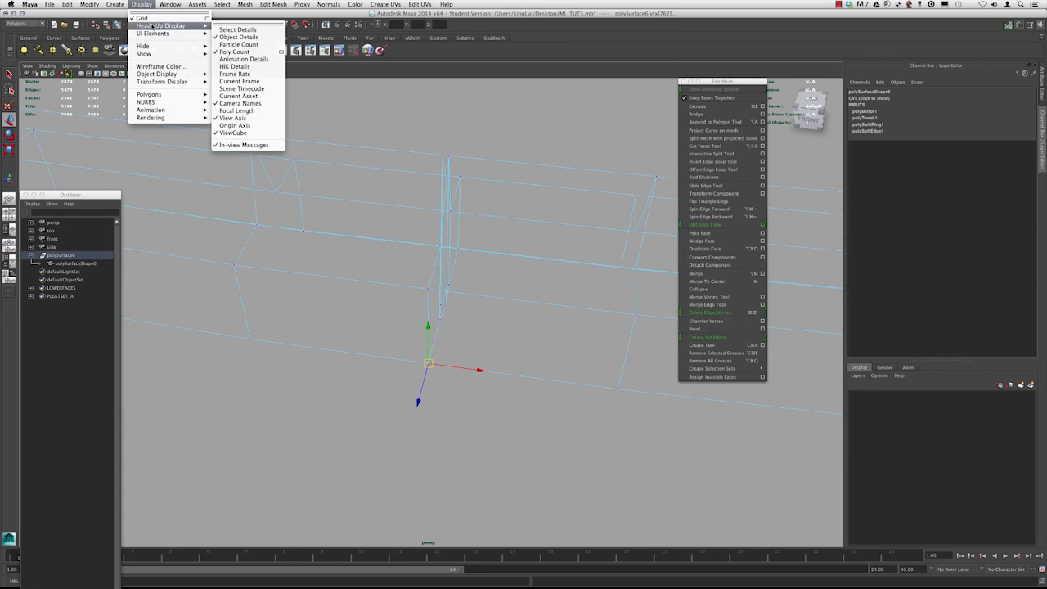
pyautogui.click(334, 171)
# Examine the seam vertices closely in wireframe, shaded and smooth preview displays
pyautogui.keyDown('alt'); pyautogui.moveTo(306, 212); pyautogui.dragTo(303, 219); pyautogui.keyUp('alt')
pyautogui.moveTo(378, 337); pyautogui.dragTo(489, 416)
pyautogui.moveTo(343, 323); pyautogui.dragTo(328, 304)
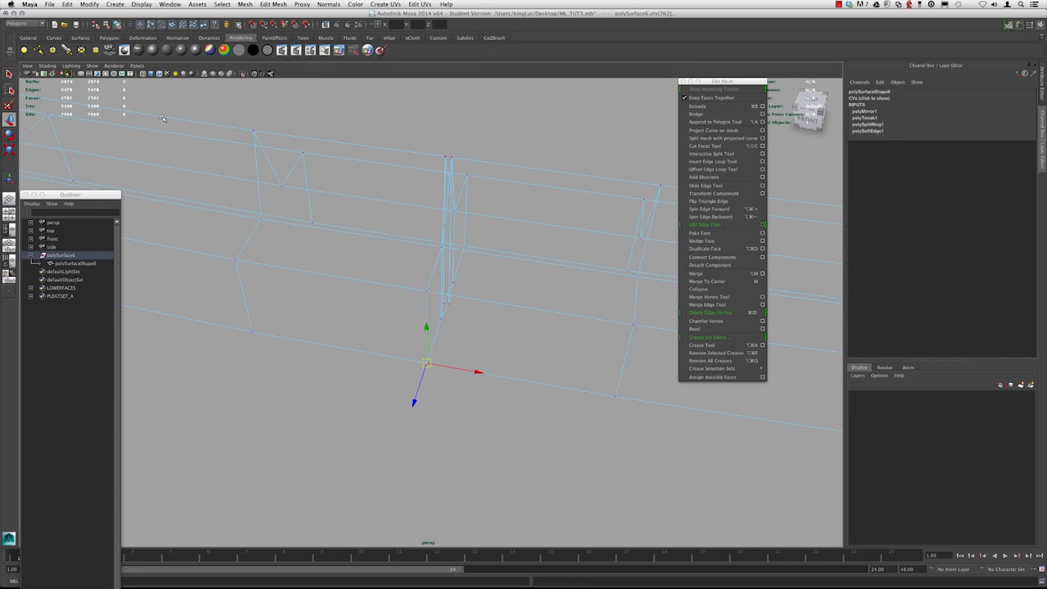
pyautogui.keyDown('alt'); pyautogui.moveTo(460, 356); pyautogui.dragTo(451, 343); pyautogui.keyUp('alt')
pyautogui.press('5')
pyautogui.scroll(-6, 406, 301)
pyautogui.press('3')
pyautogui.moveTo(388, 294)
pyautogui.keyDown('alt'); pyautogui.mouseDown()
pyautogui.moveTo(400, 313)
pyautogui.moveTo(392, 295)
pyautogui.mouseUp(); pyautogui.keyUp('alt')
pyautogui.keyDown('alt'); pyautogui.moveTo(393, 295); pyautogui.dragTo(474, 323, button='right'); pyautogui.keyUp('alt')
pyautogui.press('1')
pyautogui.moveTo(434, 301); pyautogui.dragTo(431, 311)
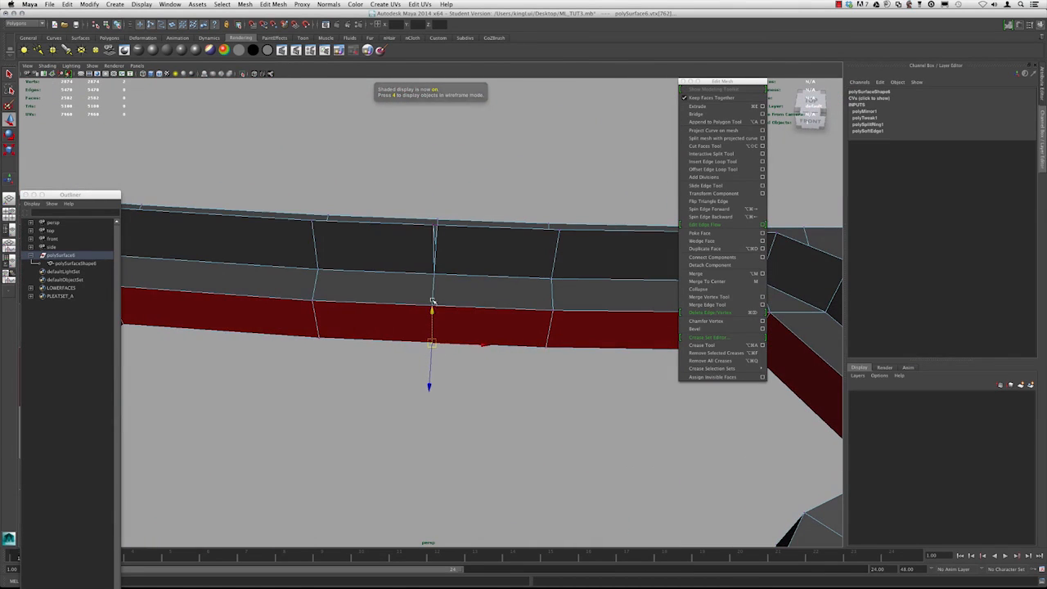
pyautogui.keyDown('alt'); pyautogui.moveTo(428, 297); pyautogui.dragTo(471, 261); pyautogui.keyUp('alt')
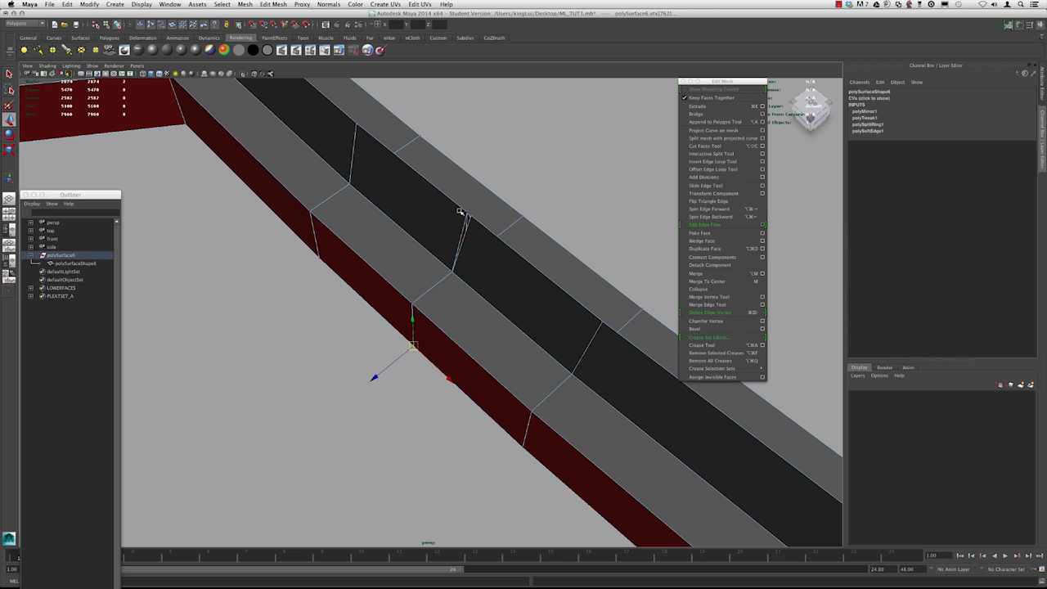
pyautogui.keyDown('alt'); pyautogui.moveTo(478, 241); pyautogui.dragTo(426, 223); pyautogui.keyUp('alt')
pyautogui.moveTo(451, 241); pyautogui.dragTo(467, 235, button='right')
pyautogui.scroll(-5, 467, 235)
pyautogui.scroll(3, 467, 299)
pyautogui.moveTo(467, 235)
pyautogui.keyDown('alt'); pyautogui.mouseDown()
pyautogui.moveTo(467, 300)
pyautogui.moveTo(426, 268)
pyautogui.moveTo(449, 272)
pyautogui.moveTo(437, 268)
pyautogui.mouseUp(); pyautogui.keyUp('alt')
pyautogui.press('3')
pyautogui.moveTo(442, 268); pyautogui.dragTo(470, 258, button='right')
pyautogui.click(364, 165)
pyautogui.keyDown('alt'); pyautogui.moveTo(424, 216); pyautogui.dragTo(479, 206); pyautogui.keyUp('alt')
pyautogui.moveTo(382, 385); pyautogui.dragTo(382, 386)
pyautogui.keyDown('alt'); pyautogui.moveTo(381, 386); pyautogui.dragTo(411, 367); pyautogui.keyUp('alt')
pyautogui.press('1')
pyautogui.keyDown('alt'); pyautogui.moveTo(422, 272); pyautogui.dragTo(442, 245); pyautogui.keyUp('alt')
pyautogui.press('4')
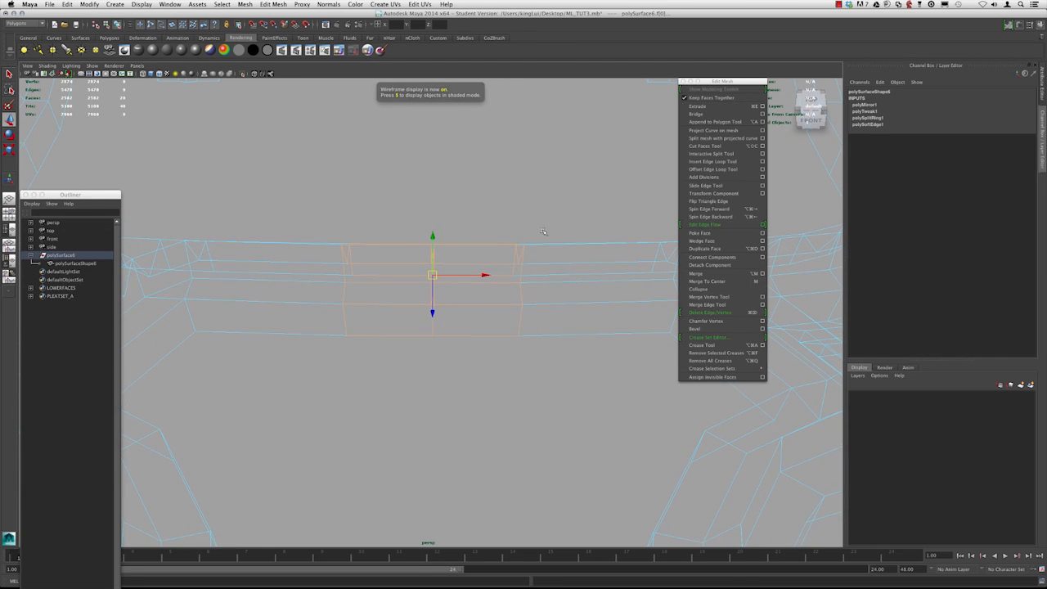
# Select the zero-width faces along the mirror seam and delete them
pyautogui.keyDown('ctrl'); pyautogui.moveTo(498, 373); pyautogui.dragTo(497, 373); pyautogui.keyUp('ctrl')
pyautogui.keyDown('ctrl'); pyautogui.moveTo(367, 204); pyautogui.dragTo(280, 401); pyautogui.keyUp('ctrl')
pyautogui.keyDown('alt'); pyautogui.moveTo(341, 293); pyautogui.dragTo(343, 326); pyautogui.keyUp('alt')
pyautogui.press('5')
pyautogui.keyDown('alt'); pyautogui.moveTo(435, 309); pyautogui.dragTo(463, 328); pyautogui.keyUp('alt')
pyautogui.press('Delete')
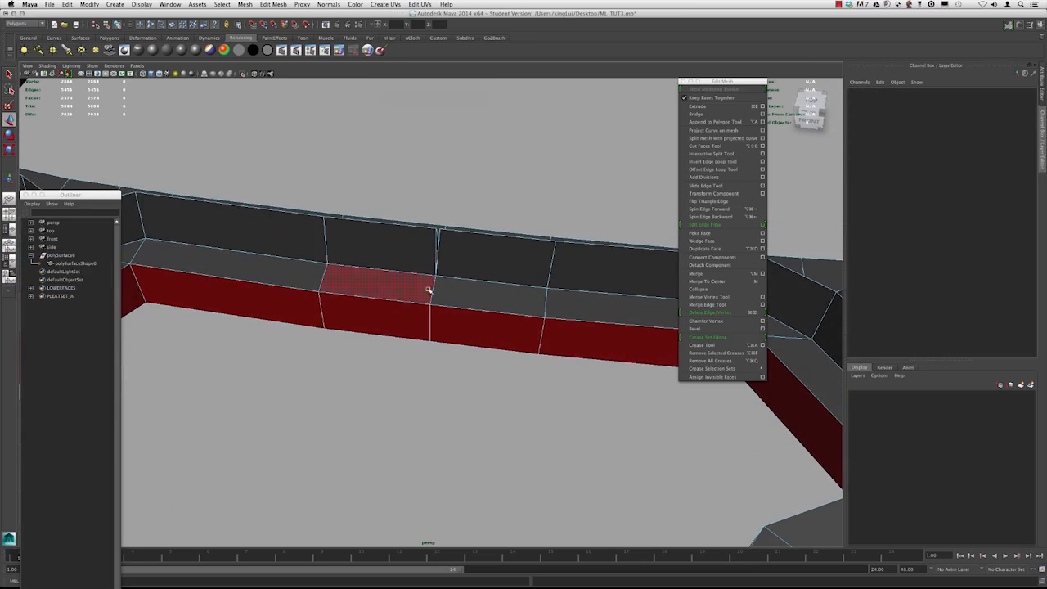
# Select the vertices along the mirror seam on the middle strip
pyautogui.keyDown('alt'); pyautogui.moveTo(428, 290); pyautogui.dragTo(412, 338, button='middle'); pyautogui.keyUp('alt')
pyautogui.scroll(-10, 429, 325)
pyautogui.keyDown('alt'); pyautogui.moveTo(430, 325); pyautogui.dragTo(396, 319); pyautogui.keyUp('alt')
pyautogui.scroll(3, 396, 318)
pyautogui.press('3')
pyautogui.scroll(6, 450, 363)
pyautogui.keyDown('alt'); pyautogui.moveTo(450, 373); pyautogui.dragTo(450, 372); pyautogui.keyUp('alt')
pyautogui.keyDown('alt'); pyautogui.moveTo(450, 372); pyautogui.dragTo(572, 446, button='right'); pyautogui.keyUp('alt')
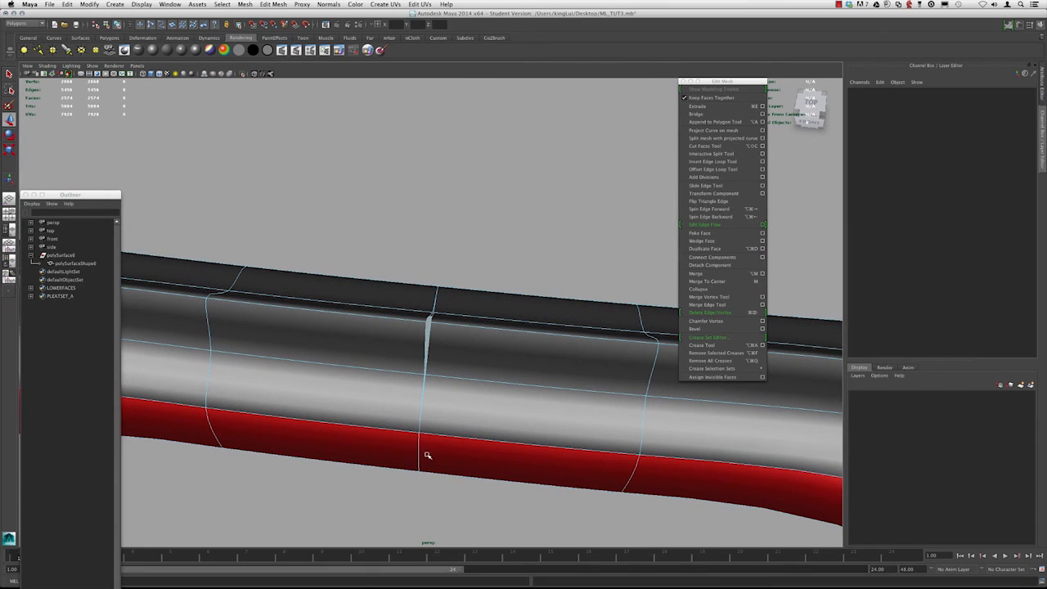
pyautogui.keyDown('alt'); pyautogui.moveTo(411, 414); pyautogui.dragTo(451, 325); pyautogui.keyUp('alt')
pyautogui.scroll(-4, 431, 359)
pyautogui.press('1')
pyautogui.moveTo(451, 324); pyautogui.dragTo(469, 318, button='right')
pyautogui.keyDown('alt'); pyautogui.moveTo(470, 318); pyautogui.dragTo(458, 358); pyautogui.keyUp('alt')
pyautogui.keyDown('alt'); pyautogui.moveTo(451, 346); pyautogui.dragTo(450, 360, button='middle'); pyautogui.keyUp('alt')
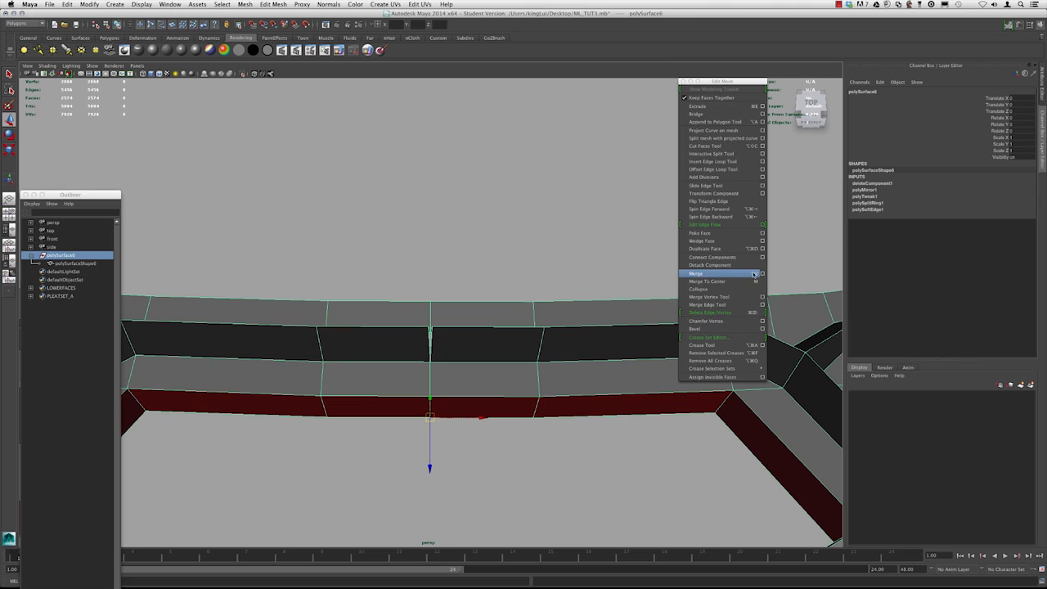
# Merge the selected seam vertices with Merge Vertices at threshold 0.0100, then undo the merge
pyautogui.click(762, 274)
pyautogui.moveTo(748, 314); pyautogui.dragTo(524, 122)
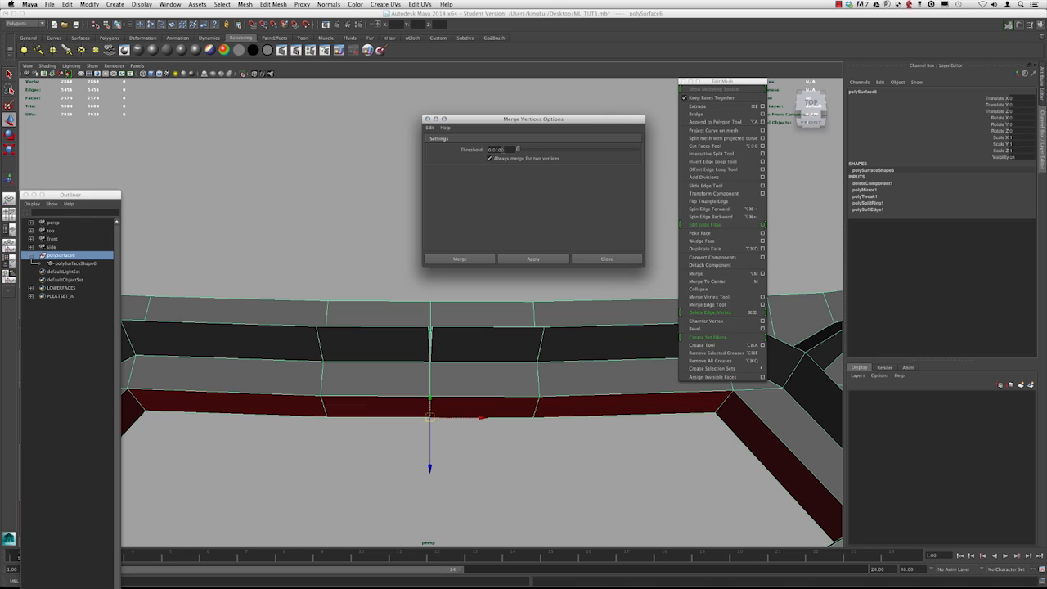
pyautogui.keyDown('alt'); pyautogui.moveTo(463, 291); pyautogui.dragTo(386, 392); pyautogui.keyUp('alt')
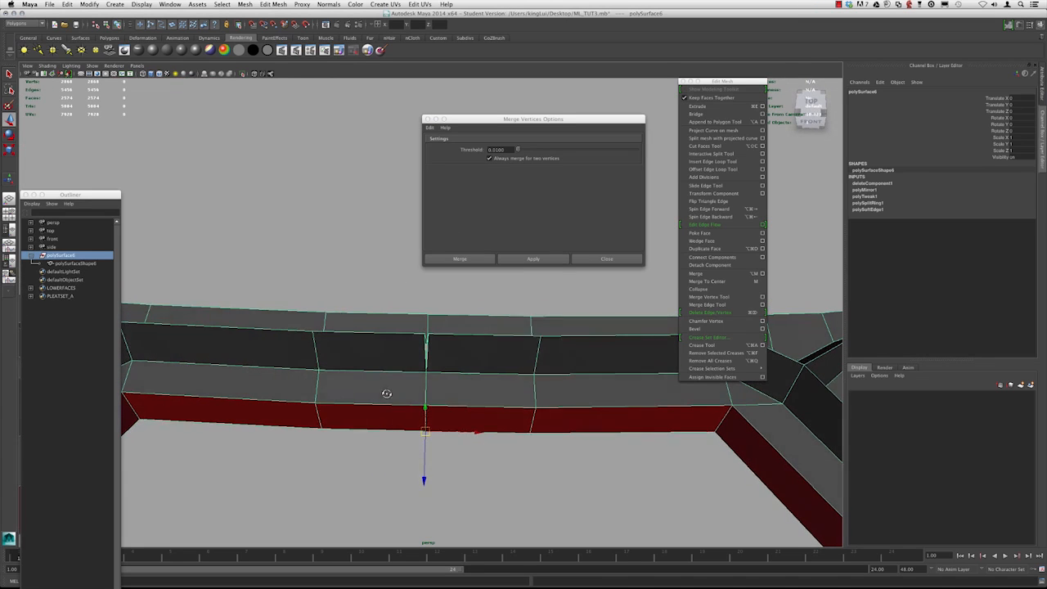
pyautogui.click(533, 259)
pyautogui.keyDown('alt'); pyautogui.moveTo(388, 307); pyautogui.dragTo(409, 342); pyautogui.keyUp('alt')
pyautogui.keyDown('alt'); pyautogui.moveTo(422, 434); pyautogui.dragTo(427, 372); pyautogui.keyUp('alt')
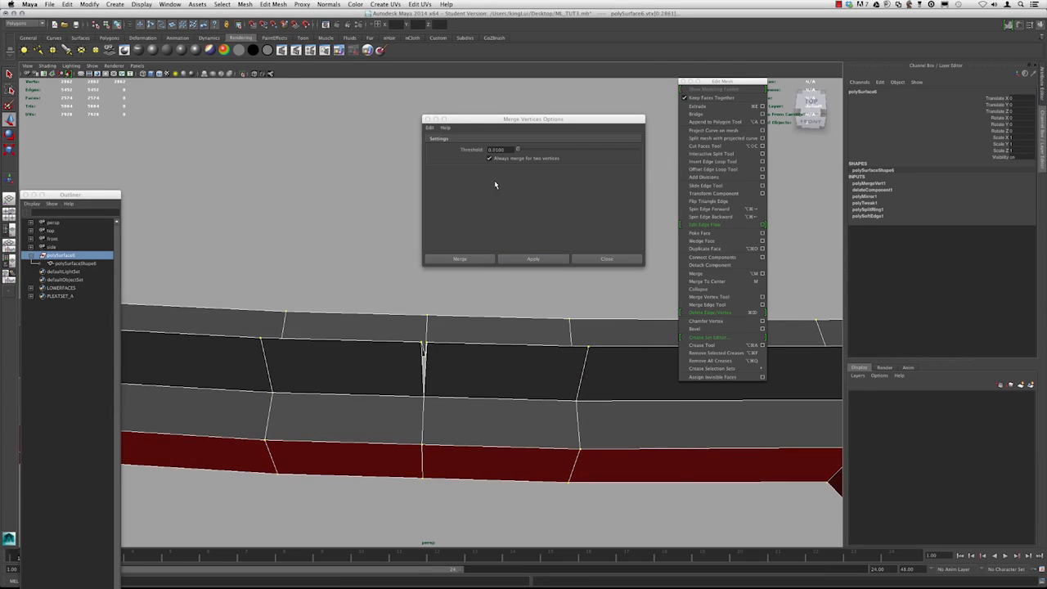
pyautogui.hotkey('ctrl', 'z')
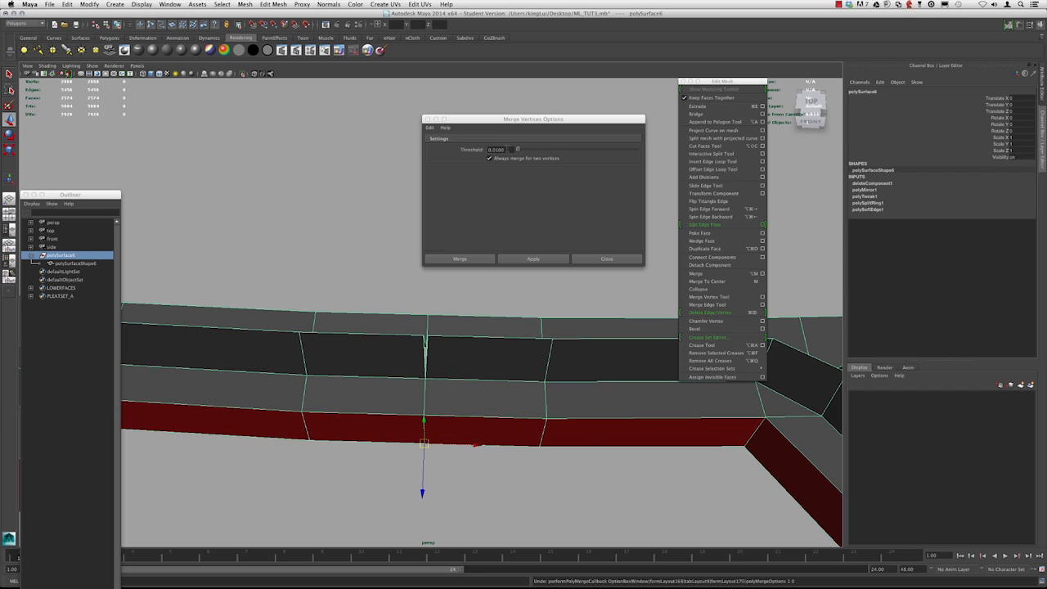
# Merge the selected seam vertices again with Merge Vertices at a larger threshold
pyautogui.click(466, 150)
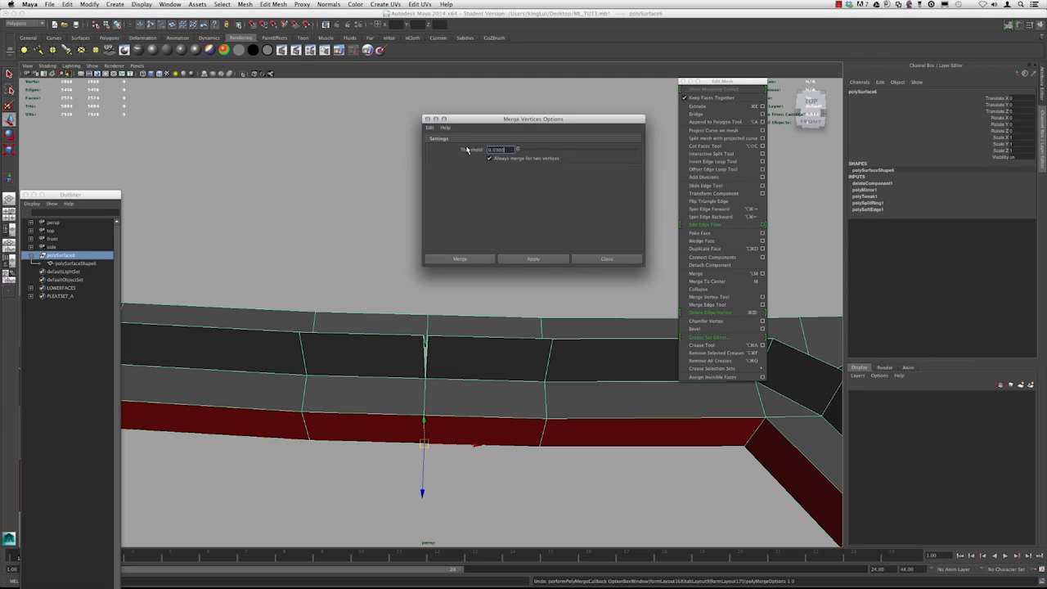
pyautogui.click(532, 258)
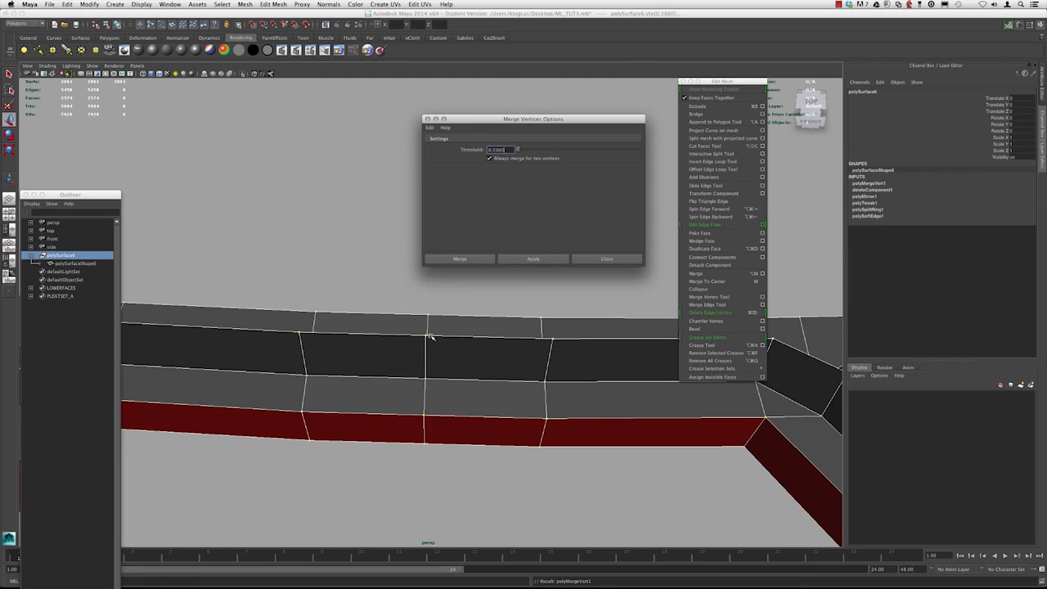
# Inspect the merged seam in wireframe, shaded and smooth preview displays, then close the Merge Vertices options
pyautogui.press('4')
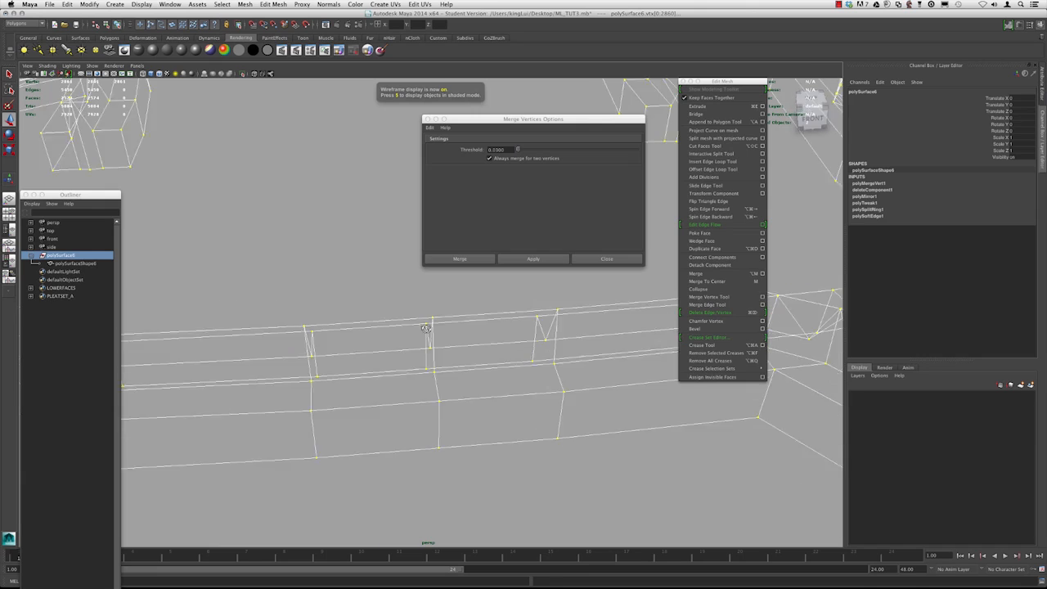
pyautogui.press('5')
pyautogui.press('3')
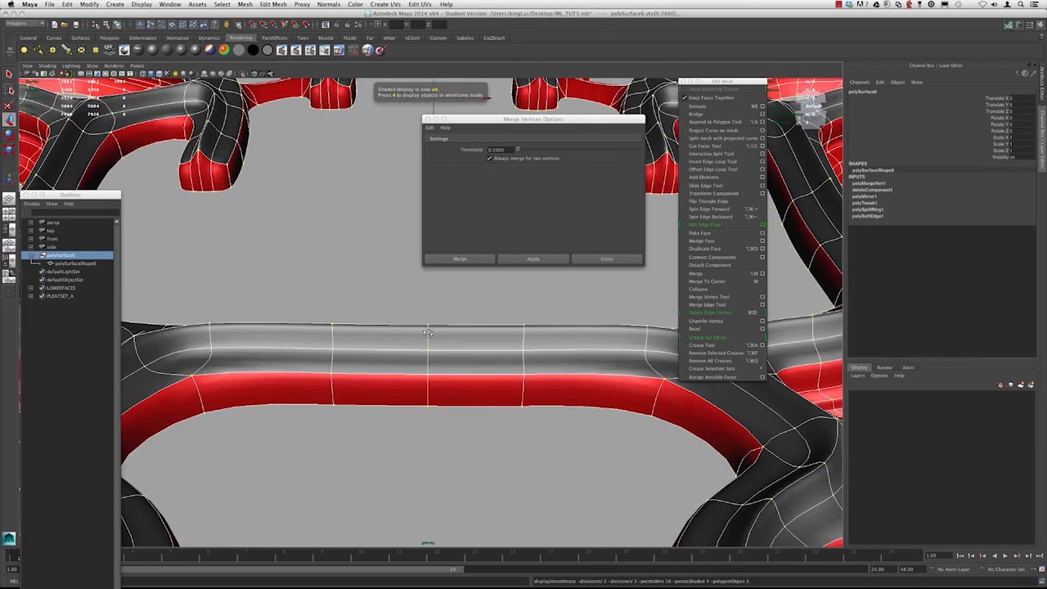
pyautogui.keyDown('alt'); pyautogui.moveTo(427, 333); pyautogui.dragTo(427, 358); pyautogui.keyUp('alt')
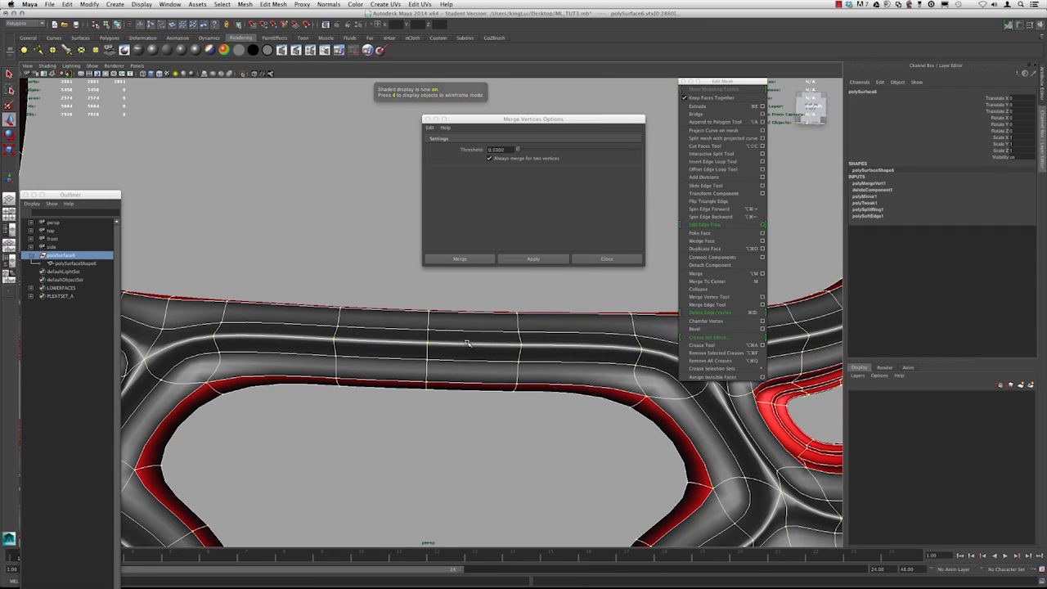
pyautogui.moveTo(417, 335)
pyautogui.keyDown('alt'); pyautogui.mouseDown()
pyautogui.moveTo(427, 315)
pyautogui.moveTo(460, 308)
pyautogui.mouseUp(); pyautogui.keyUp('alt')
pyautogui.keyDown('alt'); pyautogui.moveTo(394, 322); pyautogui.dragTo(560, 272); pyautogui.keyUp('alt')
pyautogui.click(606, 258)
# Zoom out and review the whole mirrored design in flat and smooth preview displays
pyautogui.keyDown('alt'); pyautogui.moveTo(425, 319); pyautogui.dragTo(447, 318); pyautogui.keyUp('alt')
pyautogui.press('1')
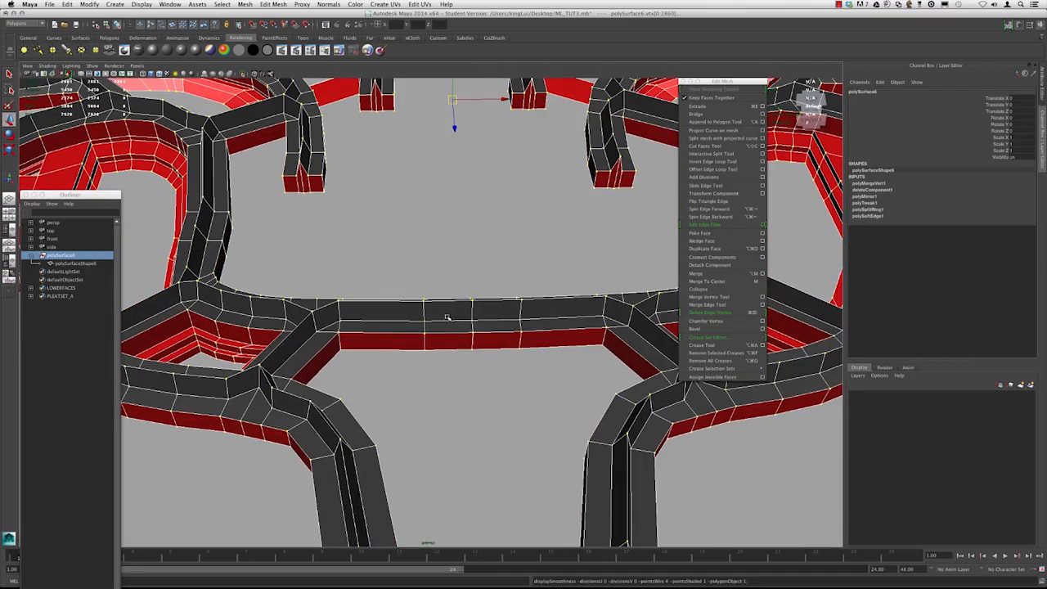
pyautogui.moveTo(449, 315); pyautogui.dragTo(469, 307, button='right')
pyautogui.scroll(-5, 473, 328)
pyautogui.click(426, 257)
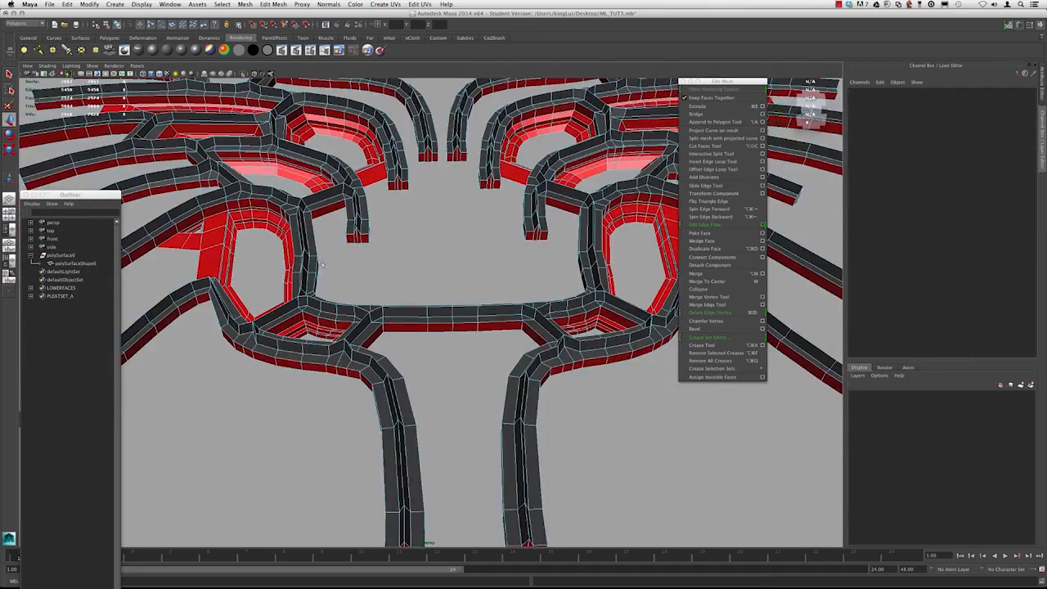
pyautogui.keyDown('alt'); pyautogui.moveTo(425, 257); pyautogui.dragTo(418, 285); pyautogui.keyUp('alt')
pyautogui.scroll(-4, 513, 244)
pyautogui.keyDown('alt'); pyautogui.moveTo(523, 201); pyautogui.dragTo(483, 273, button='middle'); pyautogui.keyUp('alt')
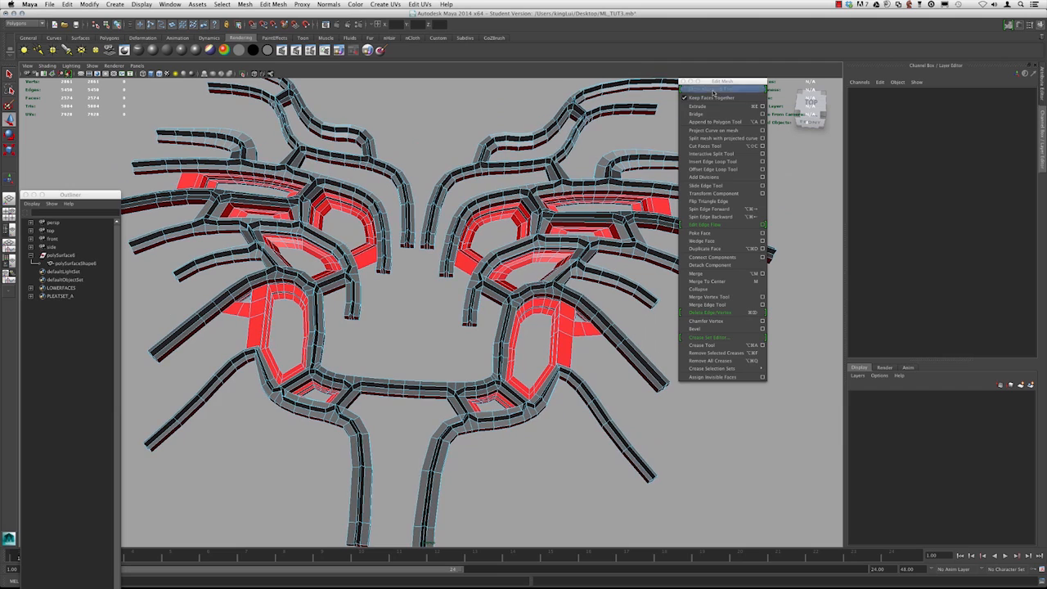
pyautogui.moveTo(713, 82); pyautogui.dragTo(772, 220)
pyautogui.scroll(-4, 415, 223)
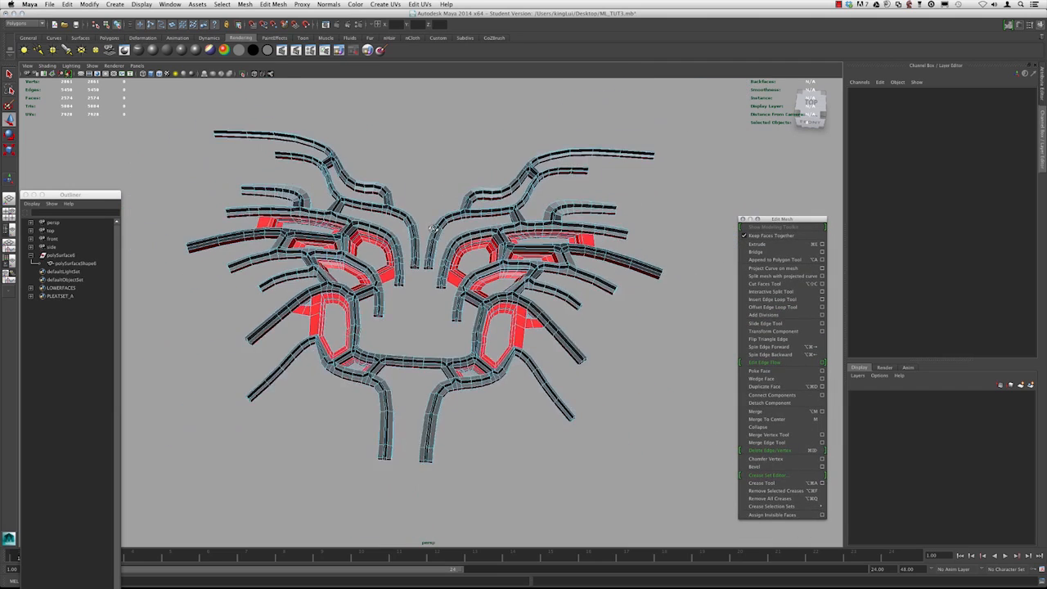
pyautogui.keyDown('alt'); pyautogui.moveTo(414, 224); pyautogui.dragTo(442, 228, button='middle'); pyautogui.keyUp('alt')
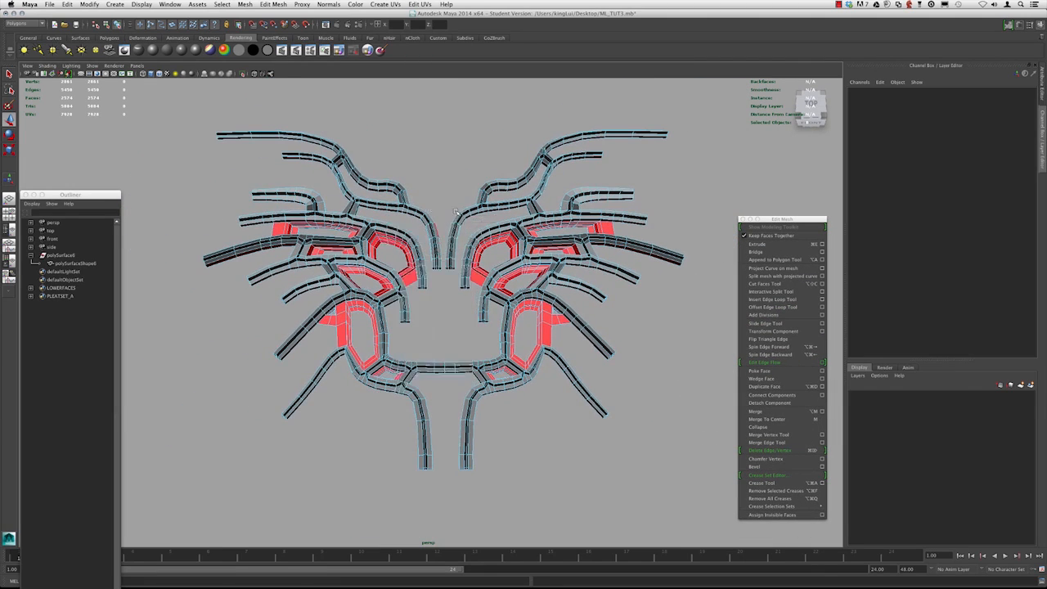
pyautogui.moveTo(456, 219); pyautogui.dragTo(459, 218, button='right')
pyautogui.keyDown('alt'); pyautogui.moveTo(453, 192); pyautogui.dragTo(444, 243); pyautogui.keyUp('alt')
pyautogui.click(381, 225)
pyautogui.keyDown('alt'); pyautogui.moveTo(382, 227); pyautogui.dragTo(415, 214); pyautogui.keyUp('alt')
pyautogui.press('3')
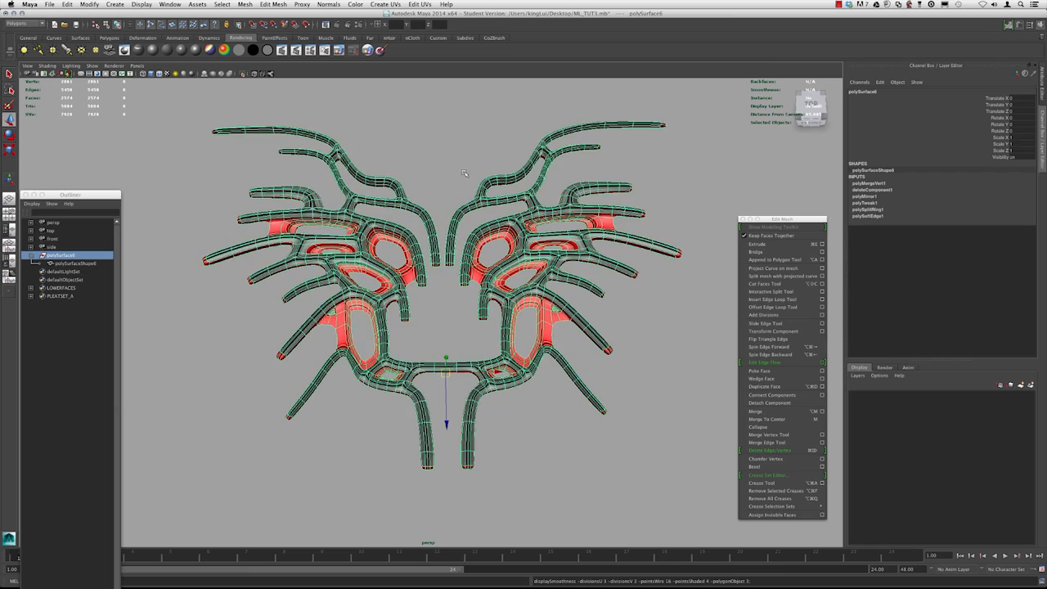